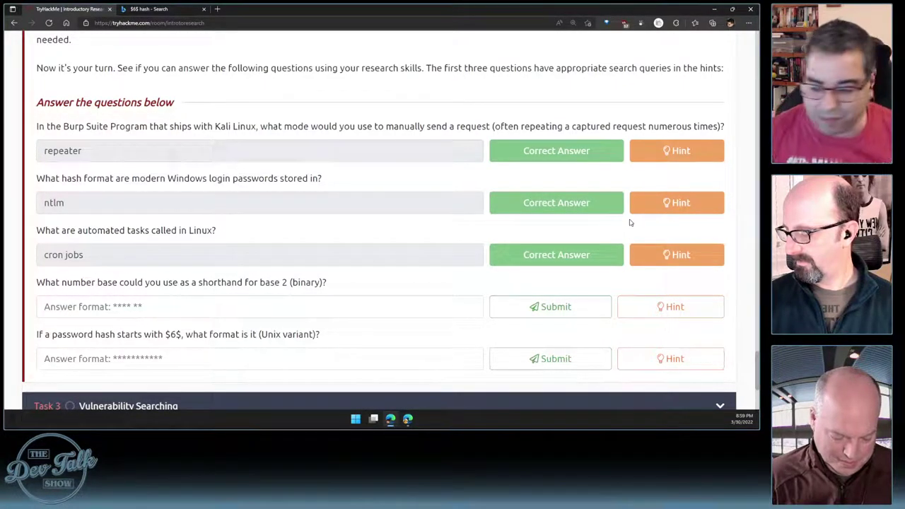
Review the "$6$ hash" search results and the Hashes.com decryption page for the Unix password hash format
scroll(631, 216, "down", 1)
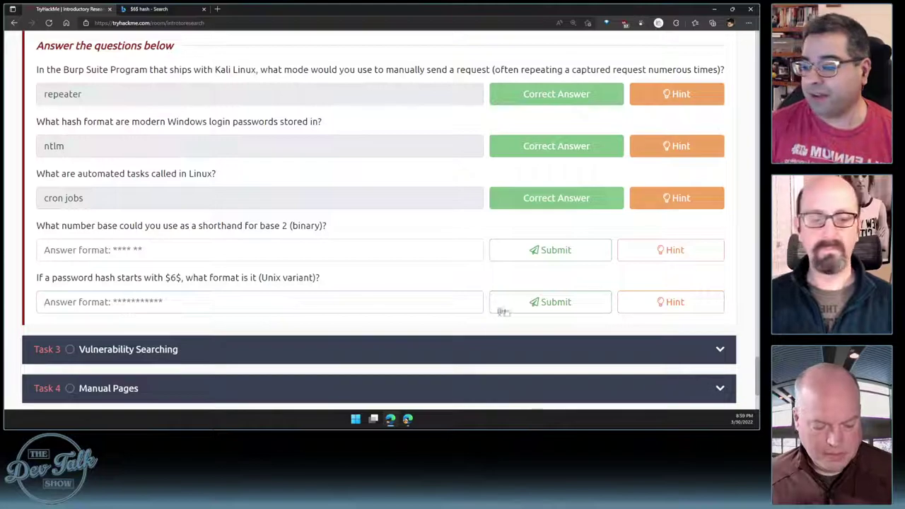
left_click(170, 9)
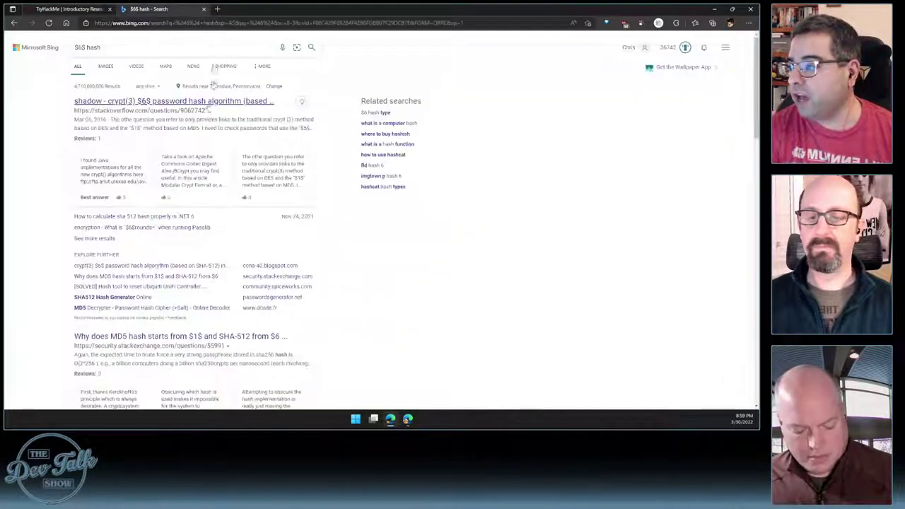
scroll(172, 233, "down", 2)
scroll(167, 184, "up", 2)
scroll(165, 142, "down", 1)
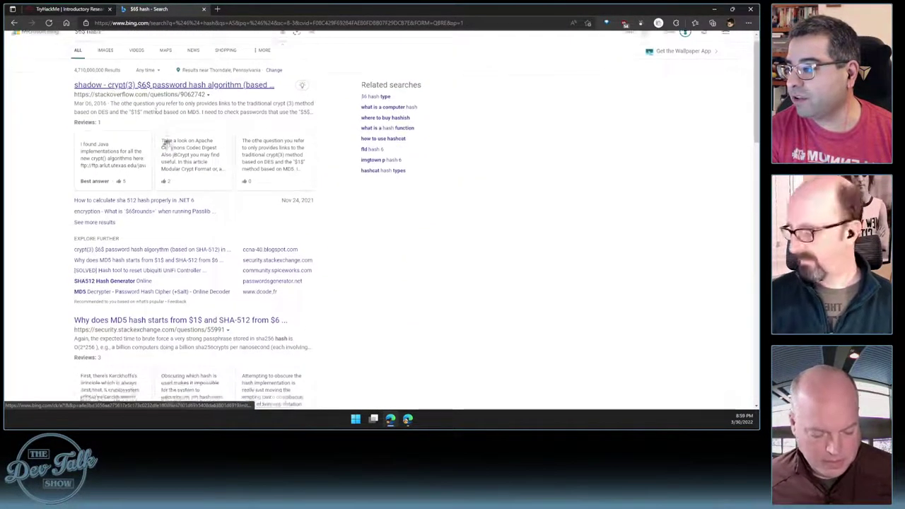
scroll(165, 142, "down", 6)
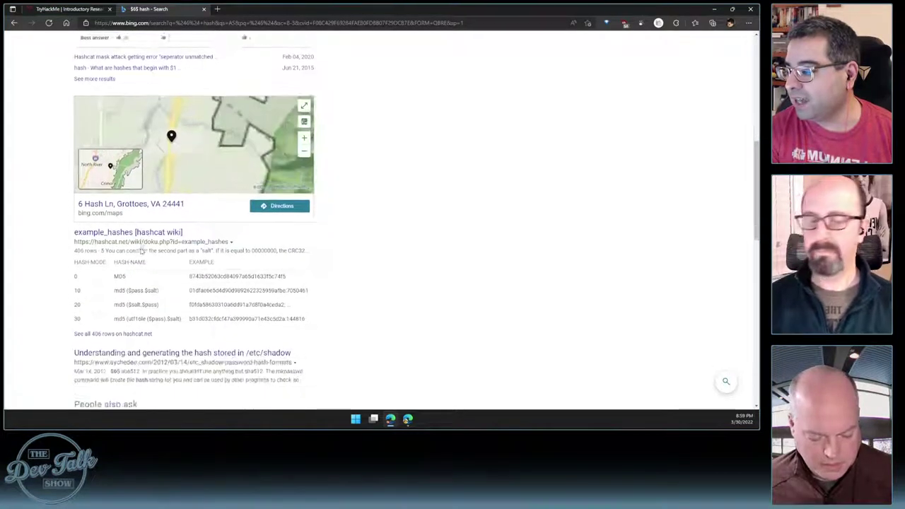
scroll(141, 250, "down", 4)
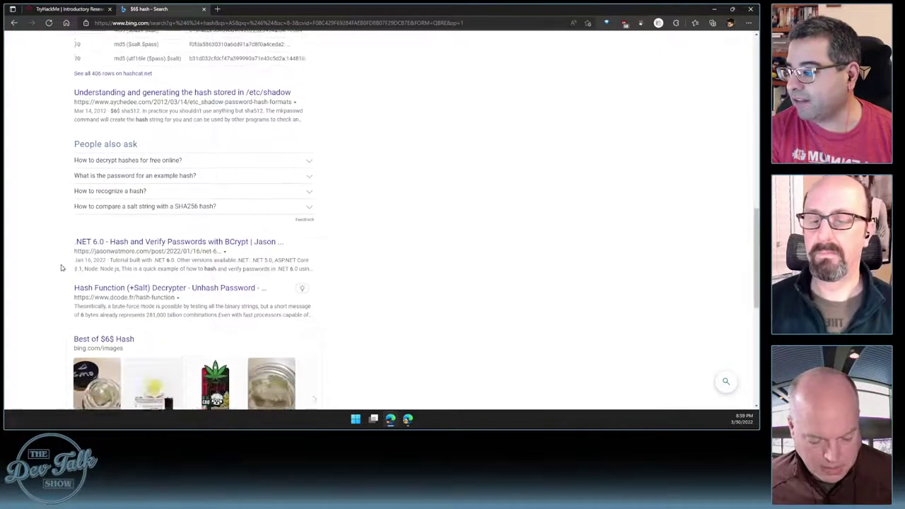
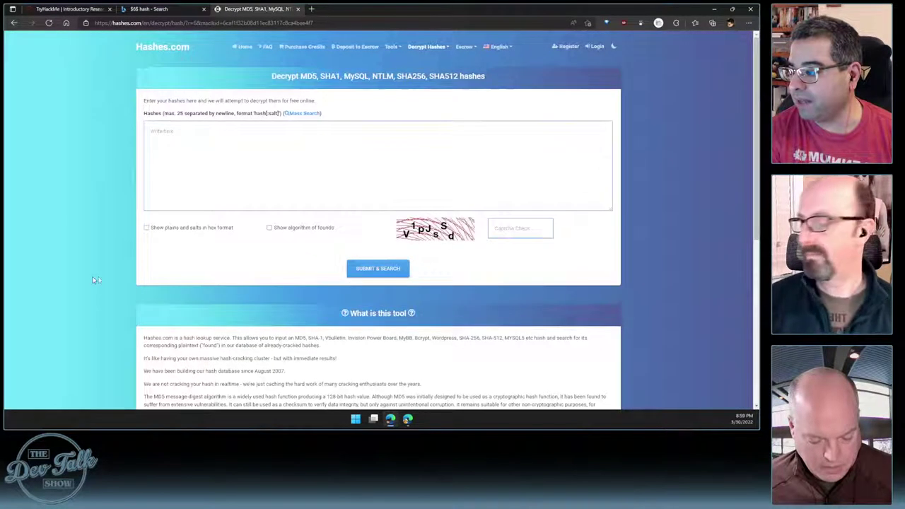
scroll(96, 278, "down", 6)
scroll(99, 275, "up", 6)
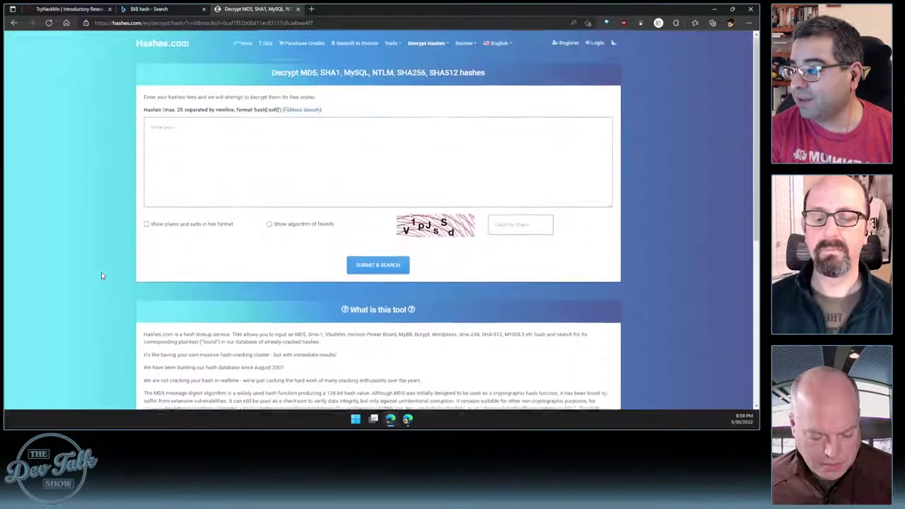
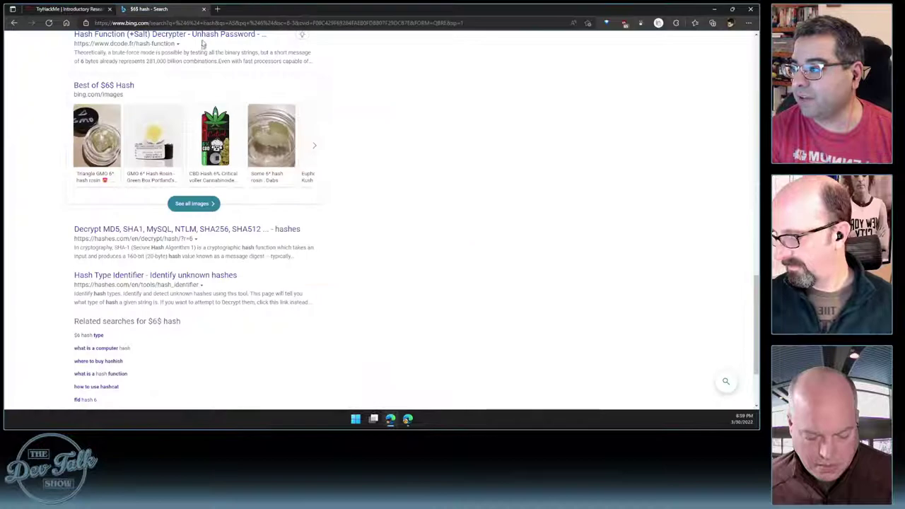
Search Bing for "$6$ hash variant unix" and highlight the SHA-512 algorithm name in the featured answer
scroll(203, 44, "up", 15)
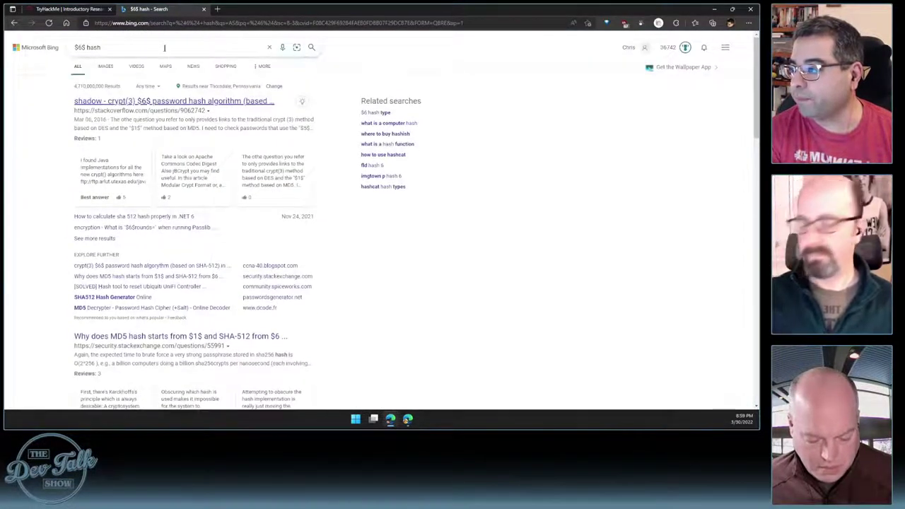
left_click(164, 47)
type("var")
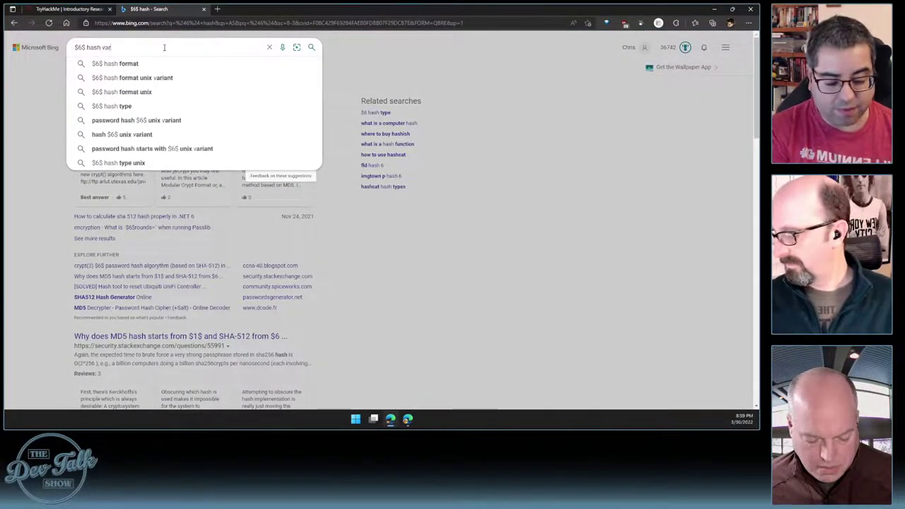
type("iant unix")
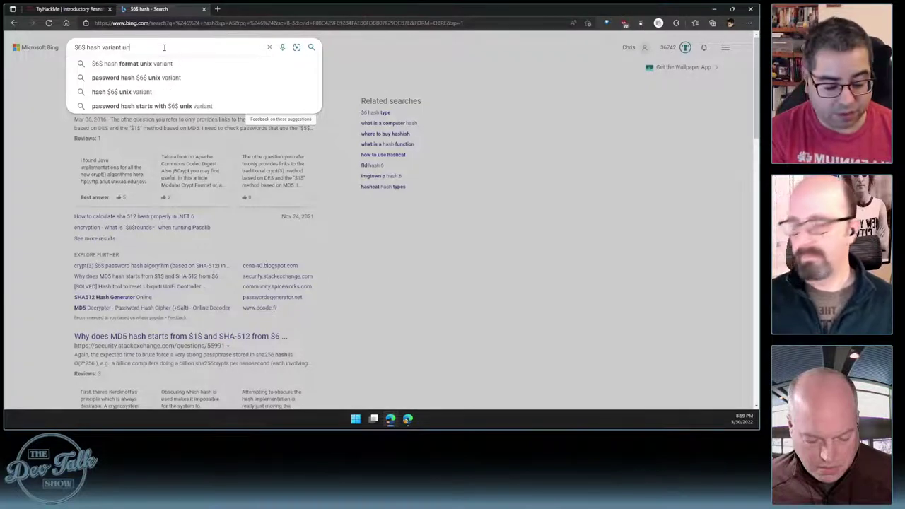
key("Return")
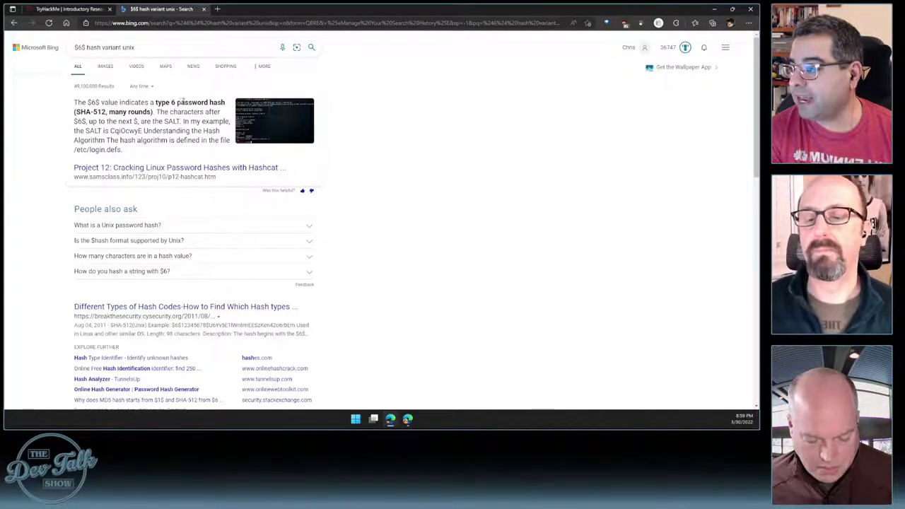
left_click_drag(76, 111, 108, 111)
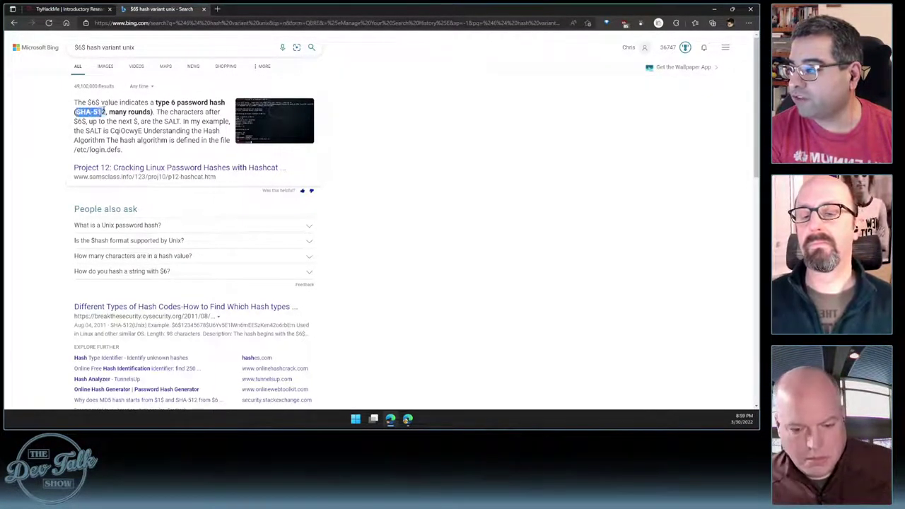
Try "sha-512 hash" as the answer to the TryHackMe question about the $6$ password hash format
left_click(64, 10)
left_click(142, 304)
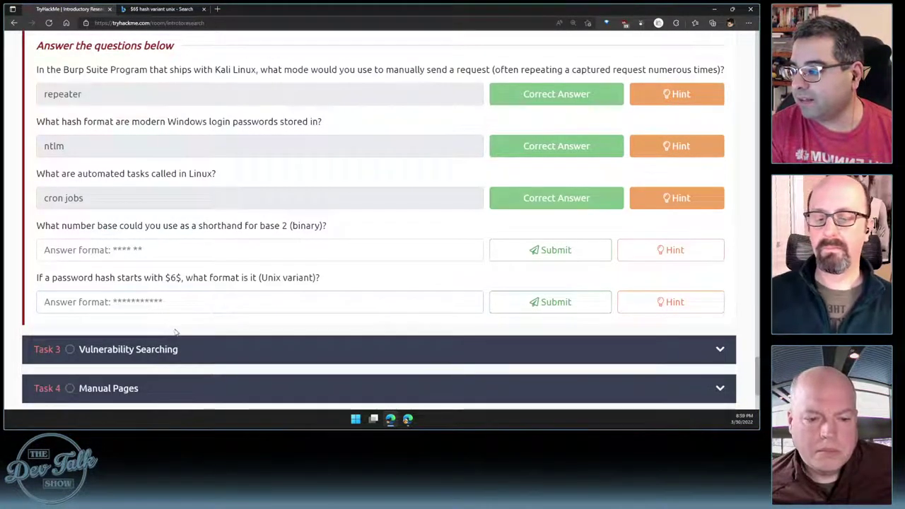
type("sha")
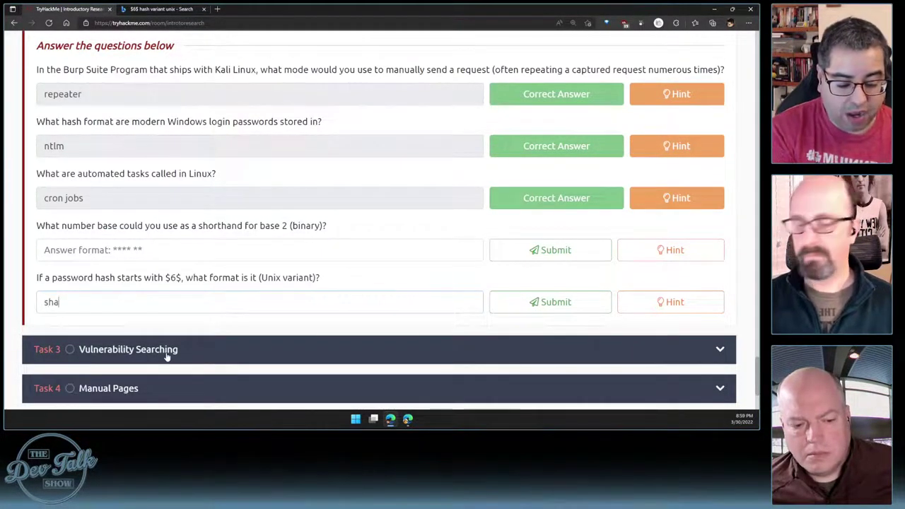
type("-512")
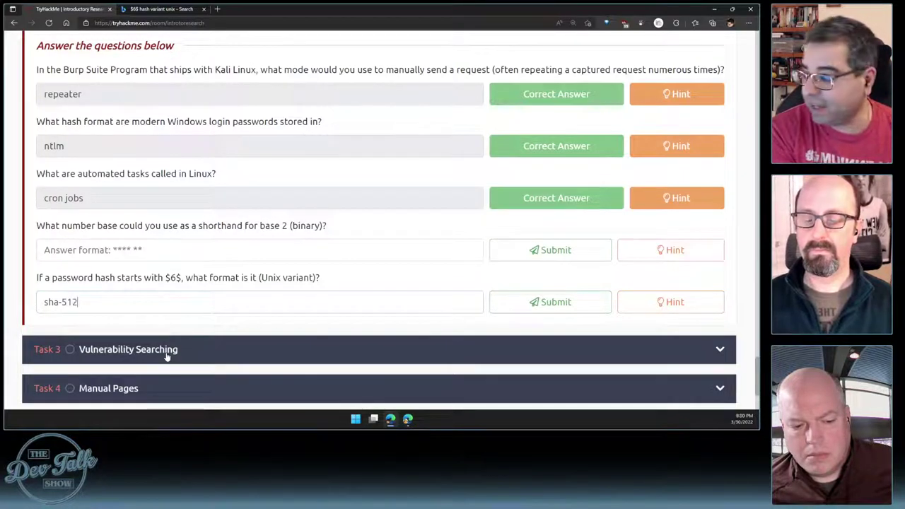
type(" hash")
key("Return")
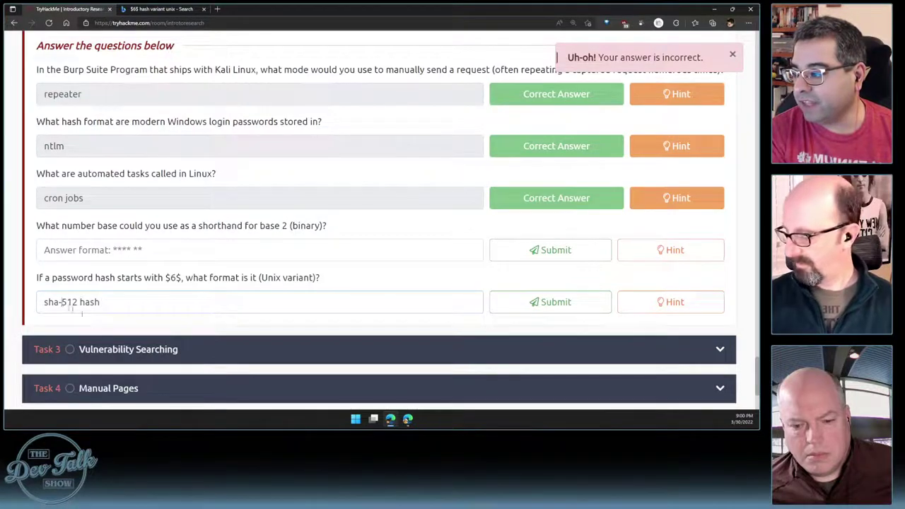
Remove the hyphen from the $6$ hash format answer and try submitting it as "sha512hash" and as "sha512 hash"
key("BackSpace")
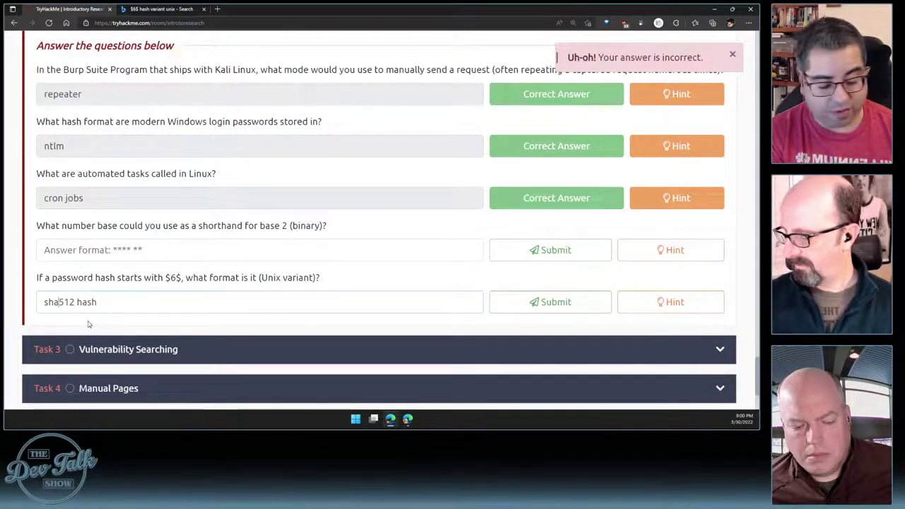
key("Right")
key("Right")
key("Right")
key("BackSpace")
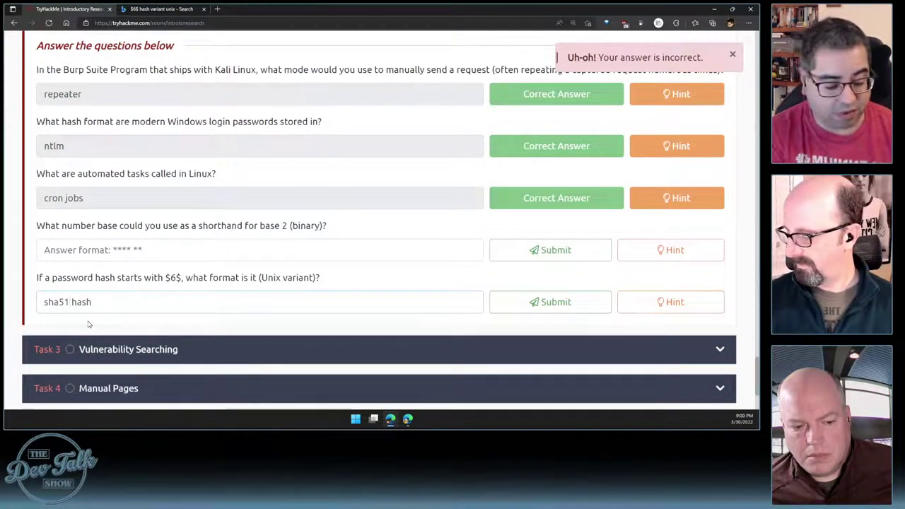
key("BackSpace")
type("12")
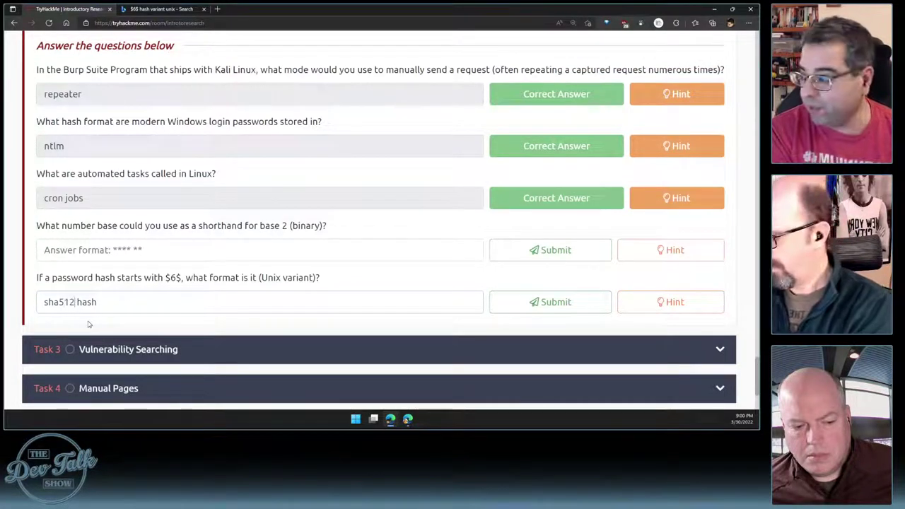
key("Delete")
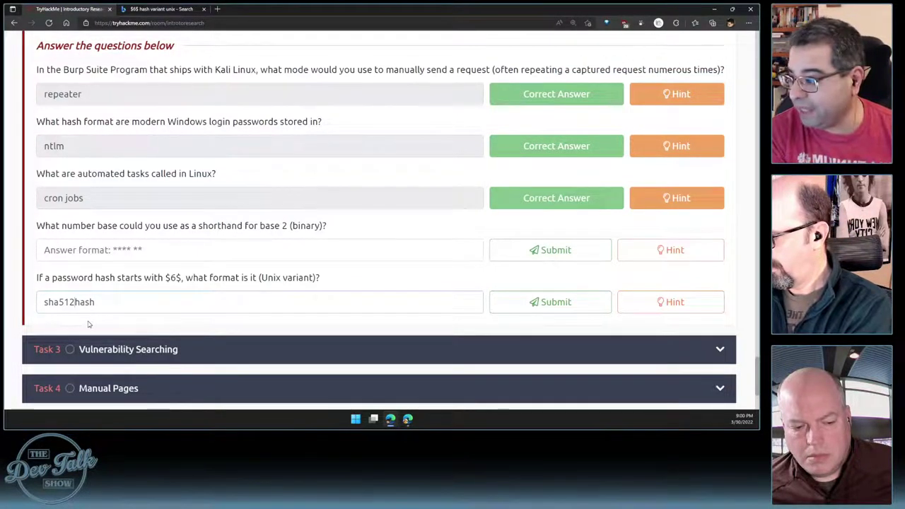
left_click(519, 304)
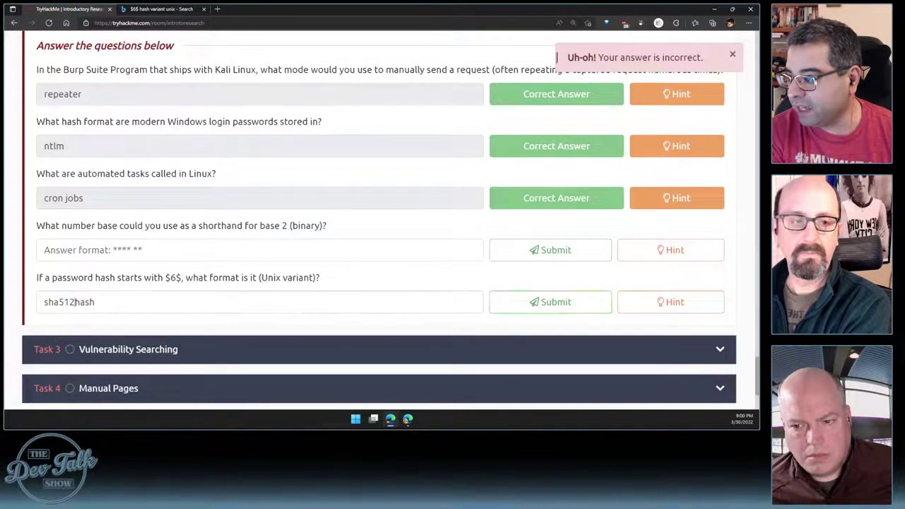
left_click(564, 311)
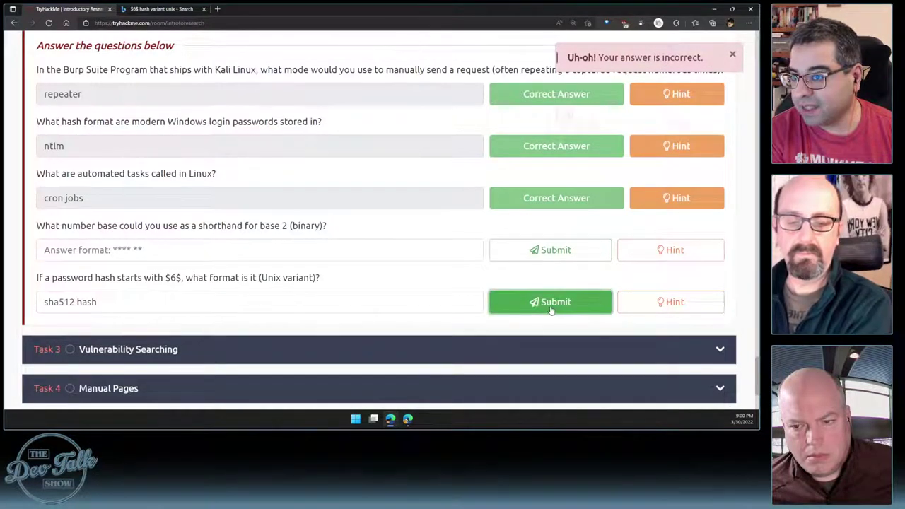
Change the $6$ hash format answer to "sha512crypt" and submit it
left_click(55, 303)
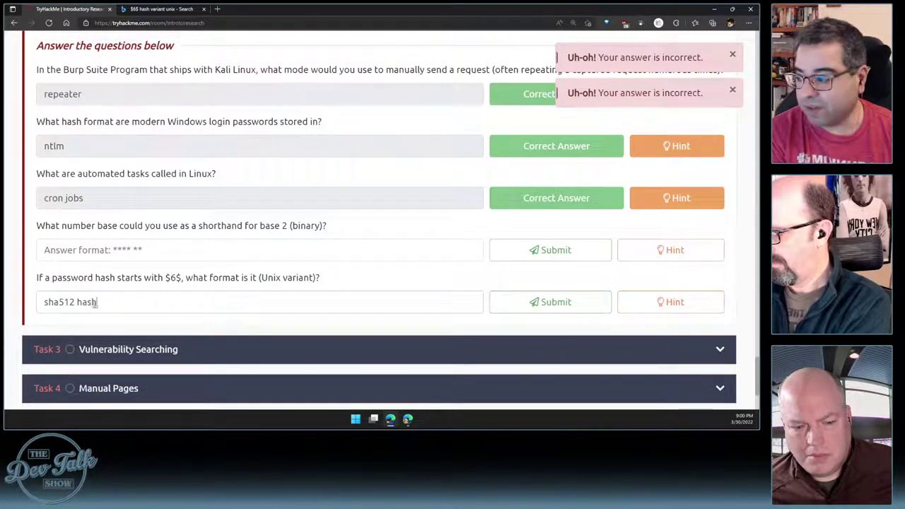
left_click_drag(97, 302, 78, 306)
key("BackSpace")
key("BackSpace")
type("crypt")
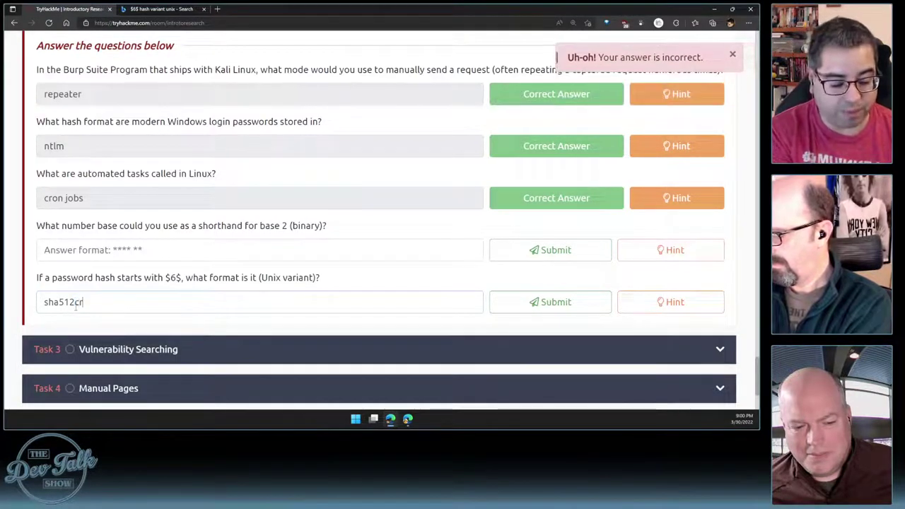
left_click(507, 311)
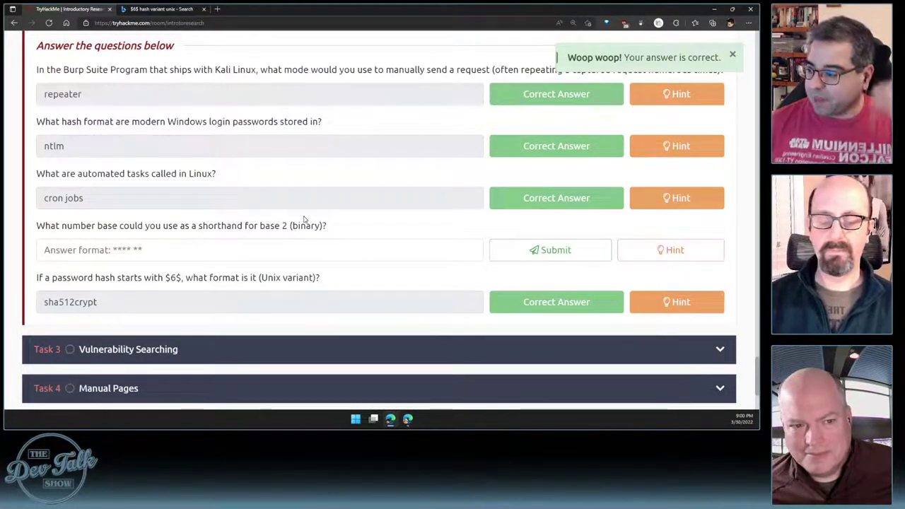
Expand Task 3, Vulnerability Searching, and go to the start of its text
scroll(304, 219, "down", 1)
scroll(311, 205, "up", 2)
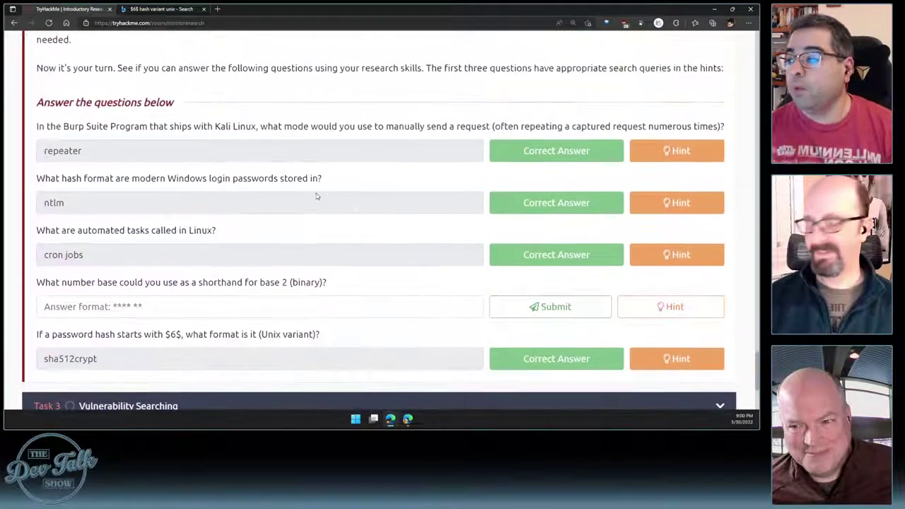
scroll(316, 197, "down", 1)
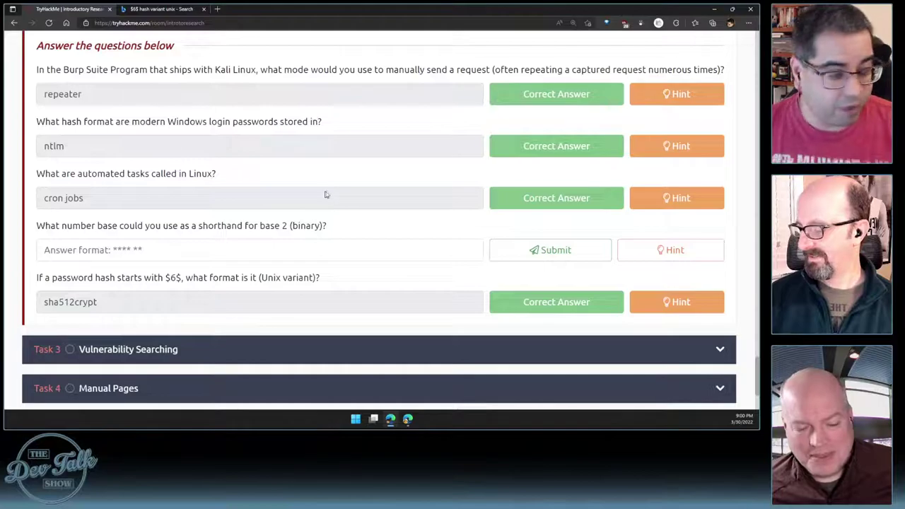
scroll(330, 194, "down", 1)
left_click(643, 291)
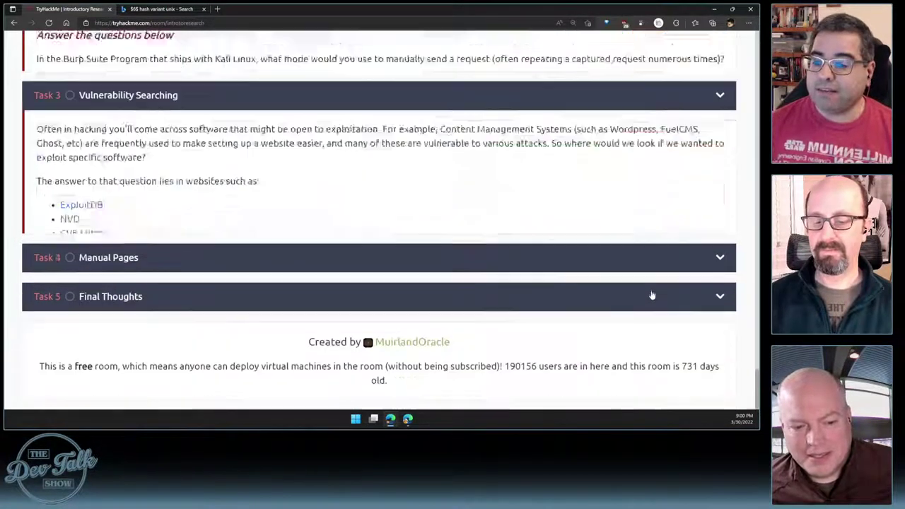
scroll(429, 276, "up", 10)
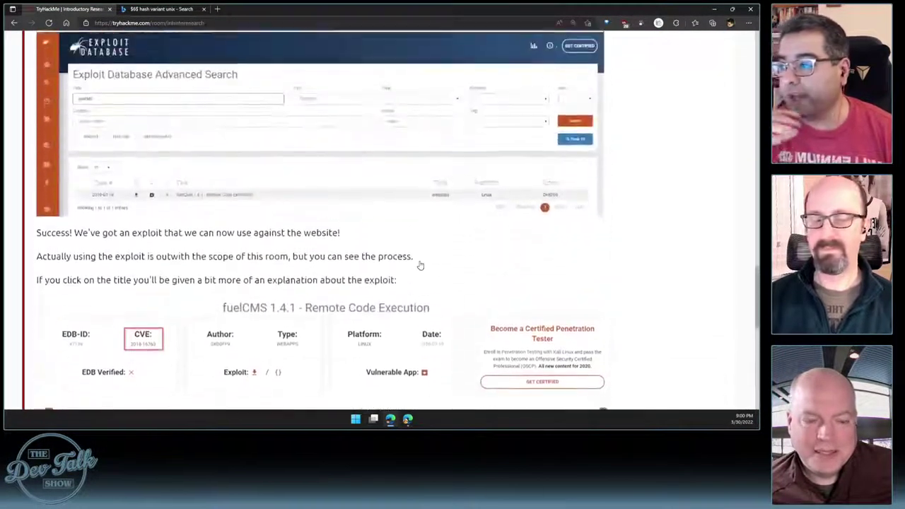
scroll(420, 268, "up", 9)
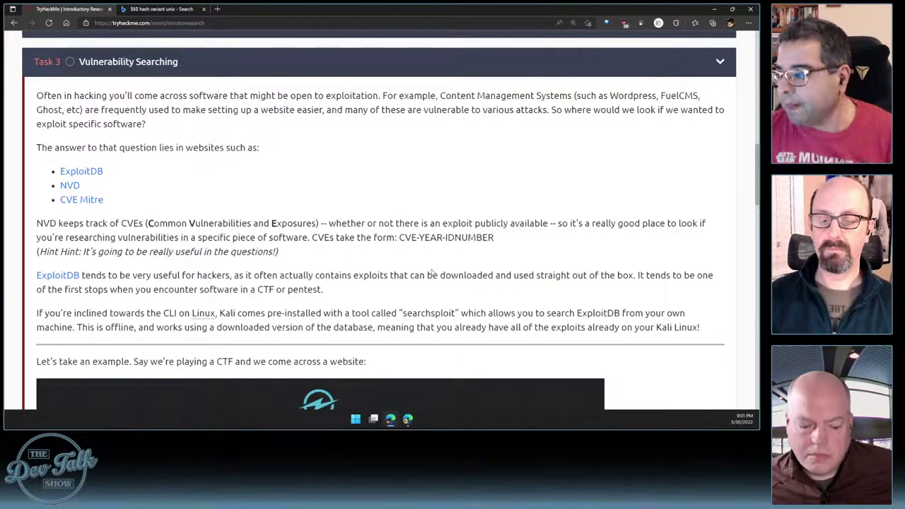
Open the ExploitDB website from the Task 3 list of vulnerability sites in a new tab and switch to it
scroll(444, 230, "down", 1)
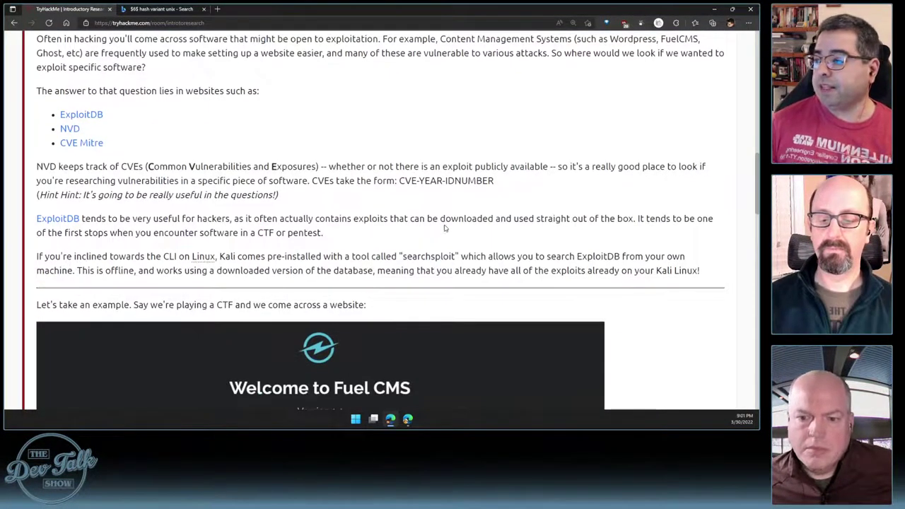
scroll(445, 228, "up", 1)
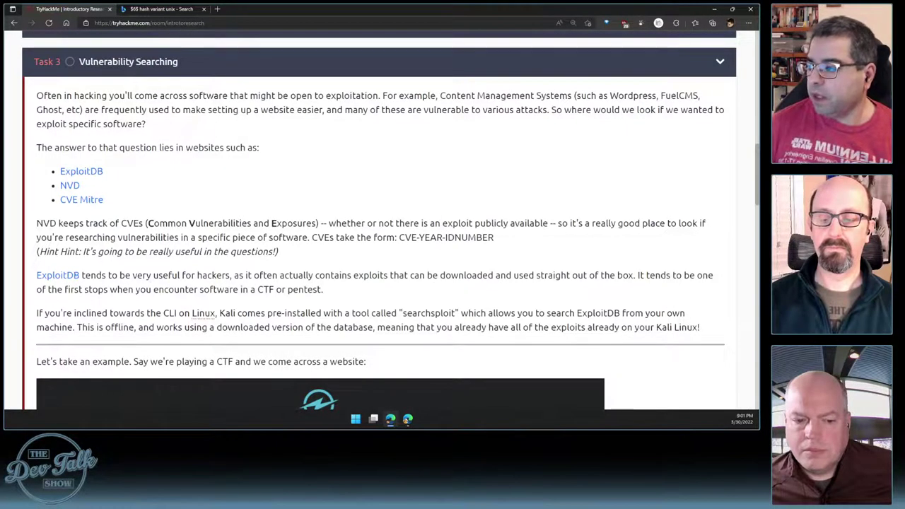
right_click(81, 172)
left_click(131, 182)
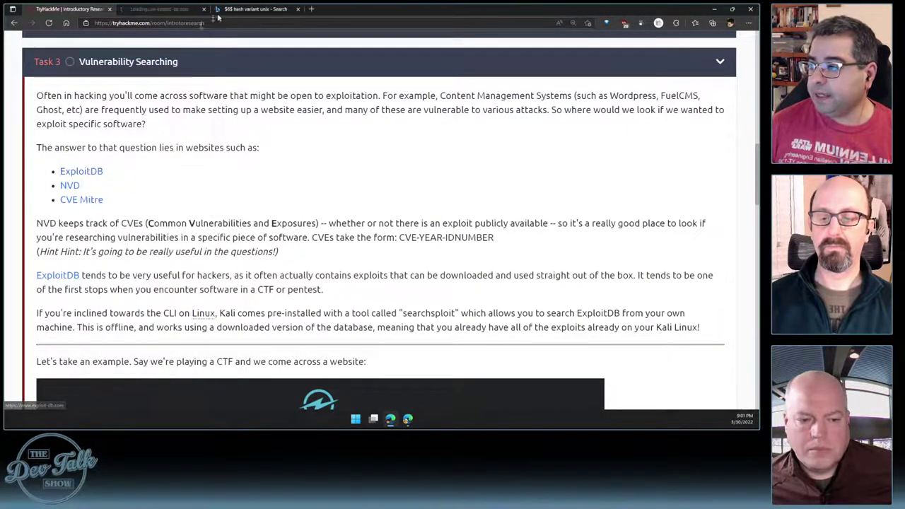
left_click(177, 9)
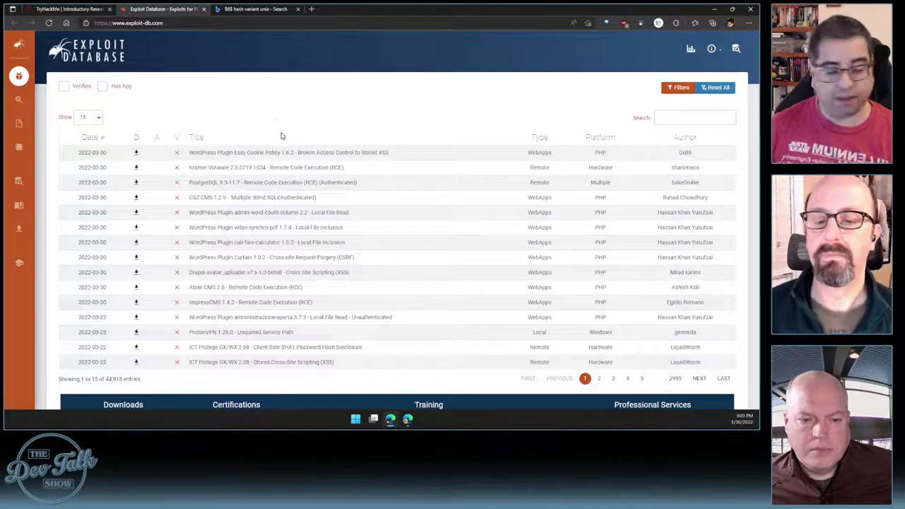
Return to the TryHackMe room and go to the questions at the end of Task 3
left_click(229, 7)
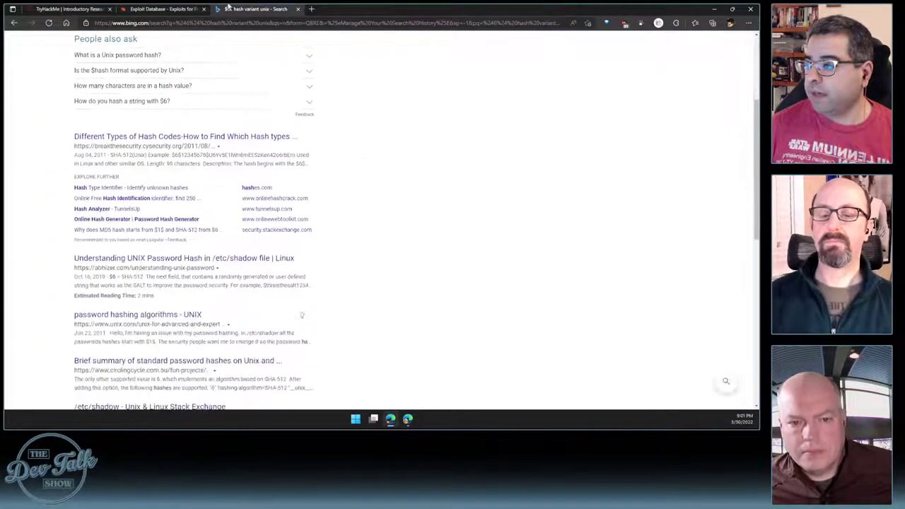
left_click(79, 9)
scroll(235, 200, "down", 5)
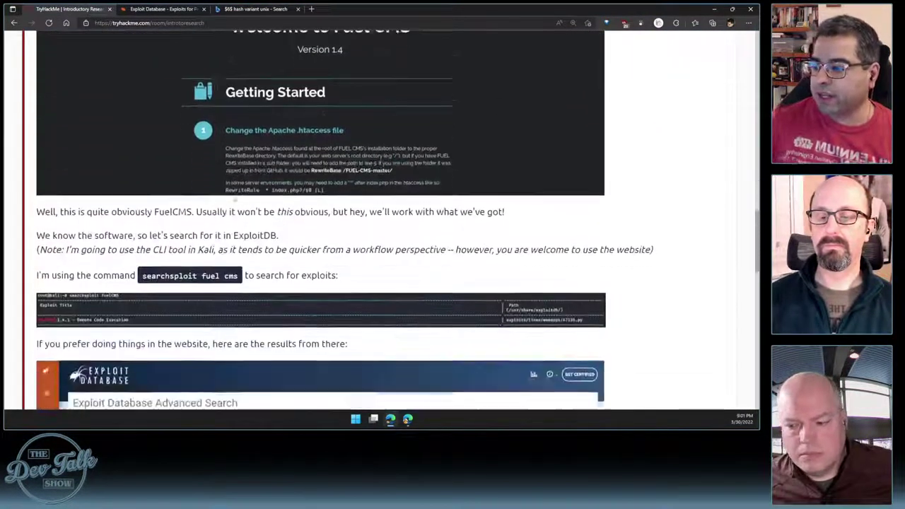
scroll(234, 199, "down", 10)
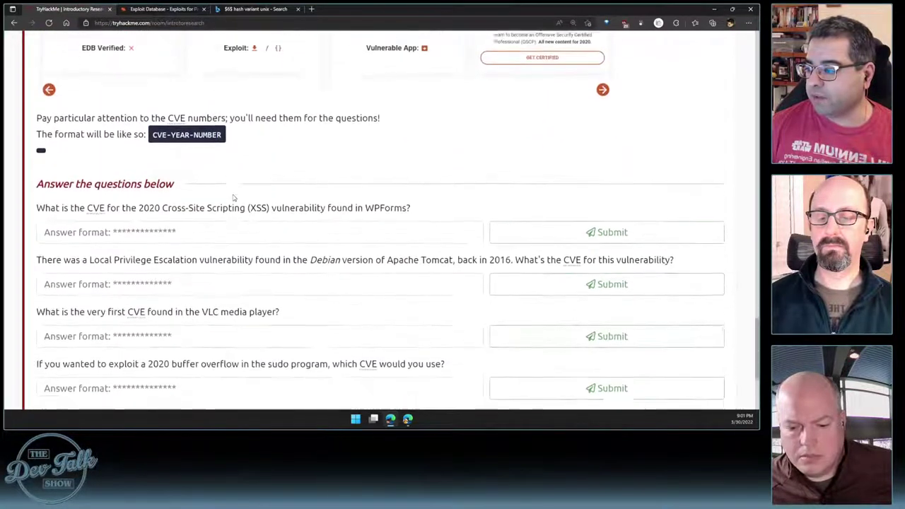
scroll(234, 198, "down", 1)
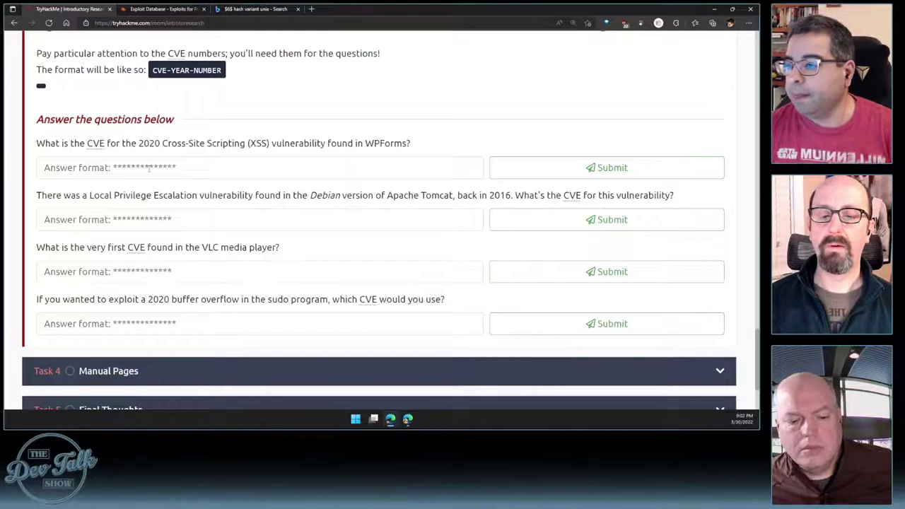
left_click(149, 10)
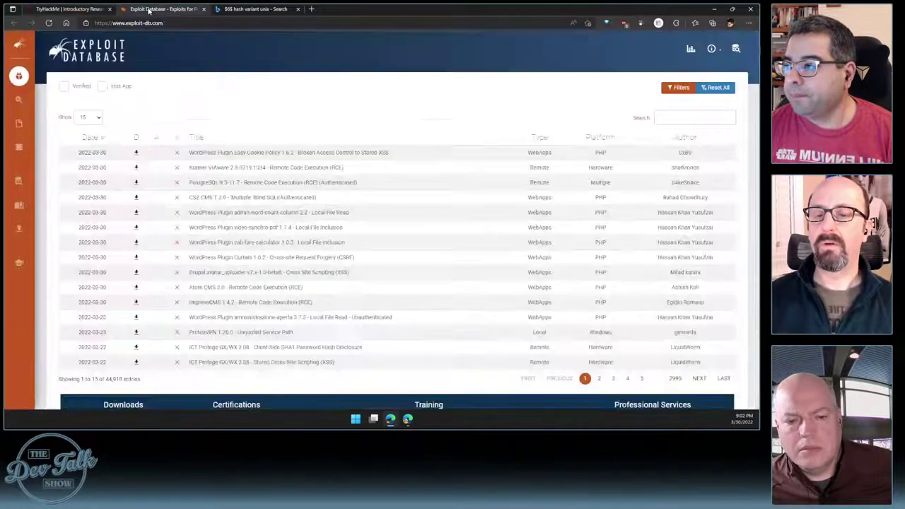
left_click(28, 9)
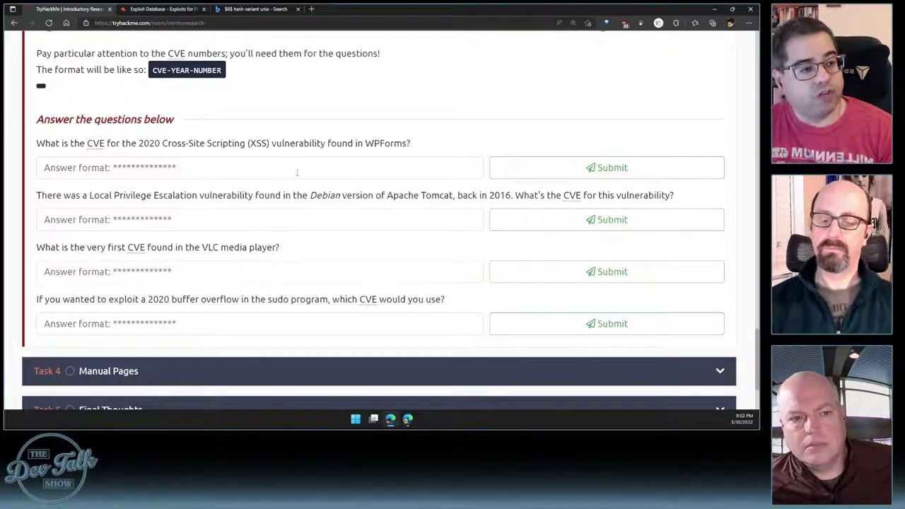
left_click(167, 9)
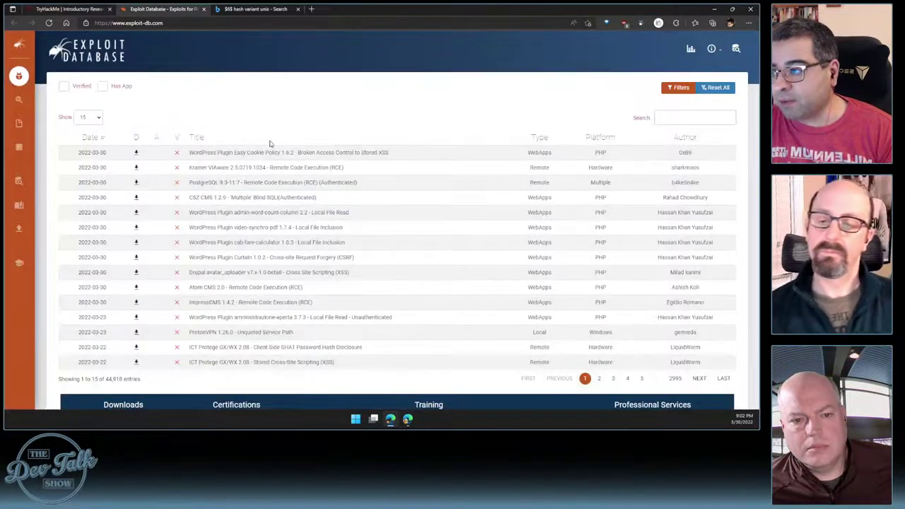
left_click(70, 10)
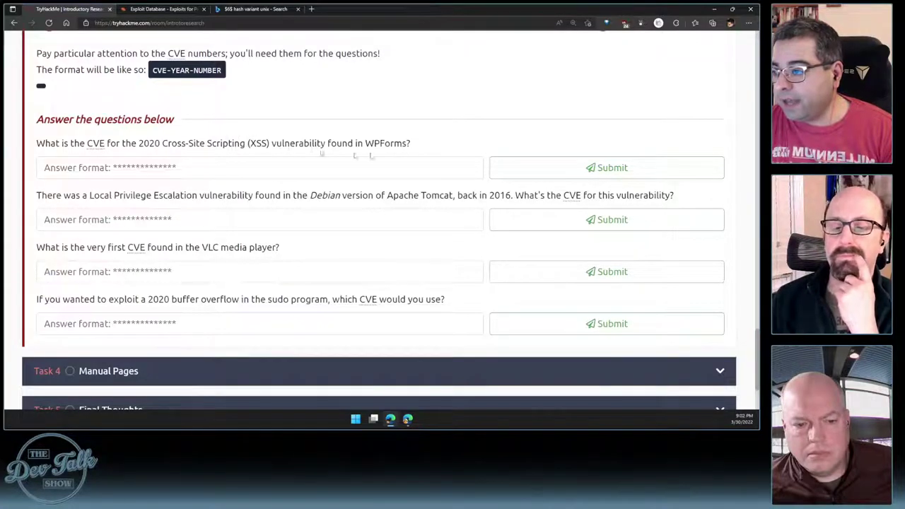
Switch to the Exploit Database site and search it for "2020 xss wpforms"
left_click(170, 9)
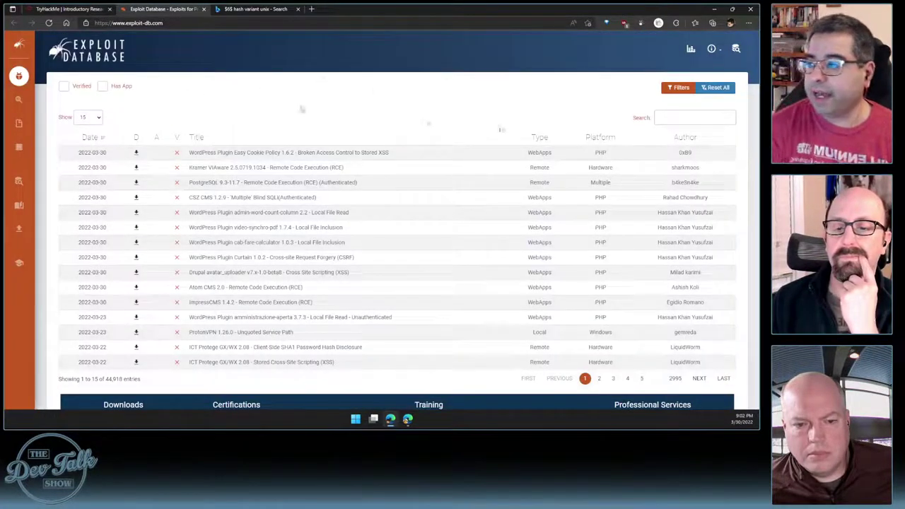
left_click(694, 121)
type("2020")
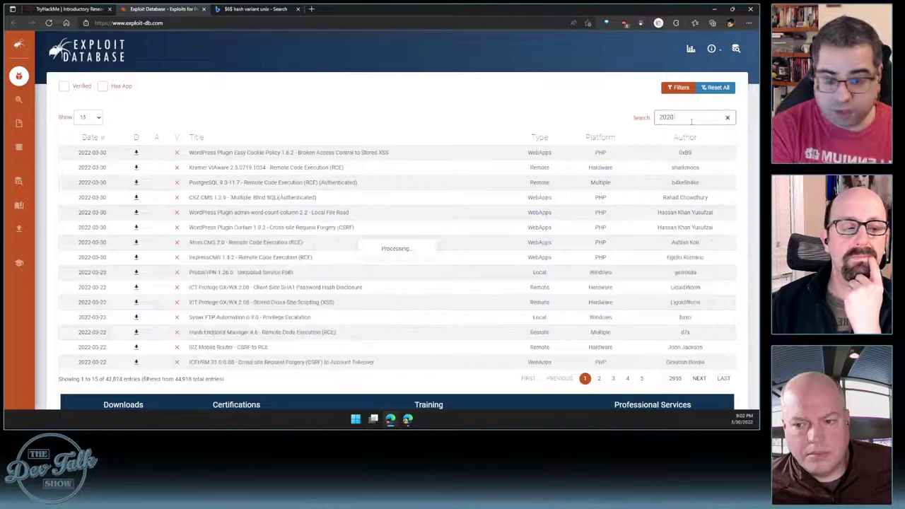
type(" xss wp")
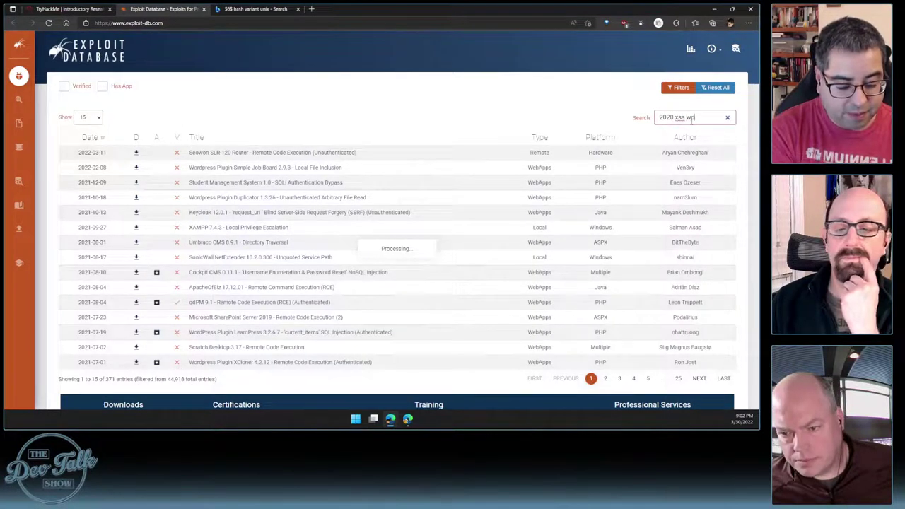
type("forms")
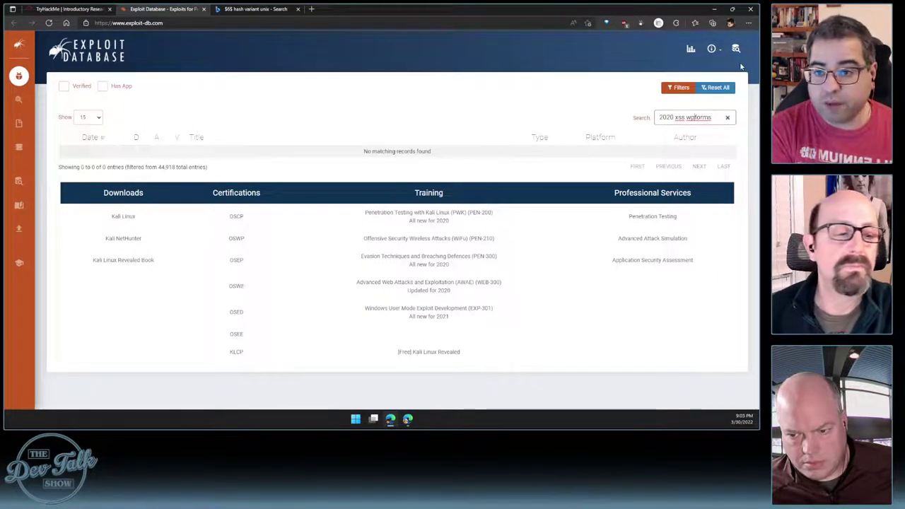
Shorten the search to "2020 wpforms" and open the WordPress Plugin WPForms 1.5.8.2 Persistent Cross-Site Scripting entry
key("BackSpace")
key("BackSpace")
key("BackSpace")
key("BackSpace")
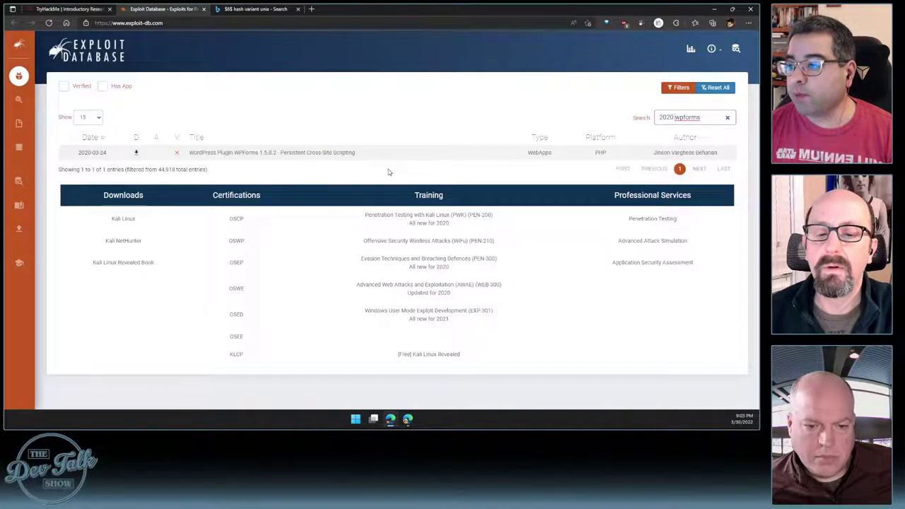
left_click(303, 153)
scroll(78, 262, "down", 1)
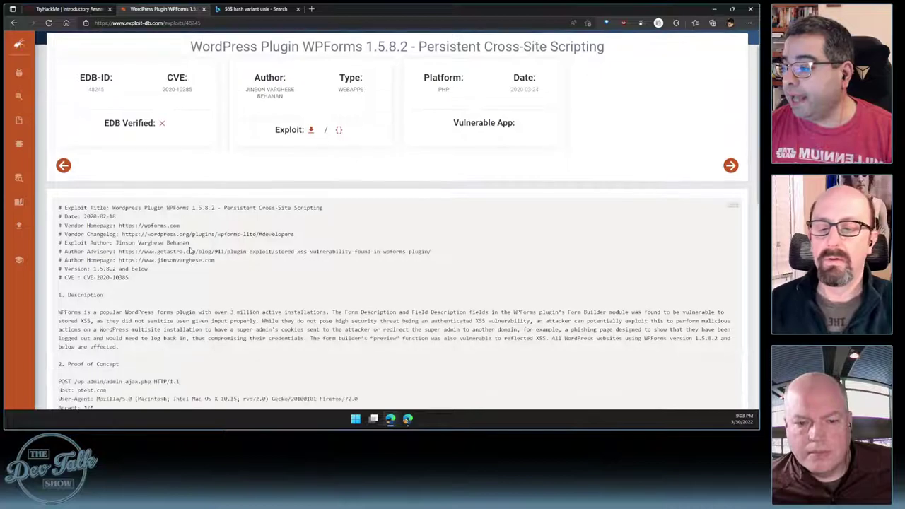
Copy CVE-2020-10385 from the exploit text and submit it as the answer to the WPForms XSS question on TryHackMe
left_click_drag(83, 277, 130, 279)
key("ctrl+c")
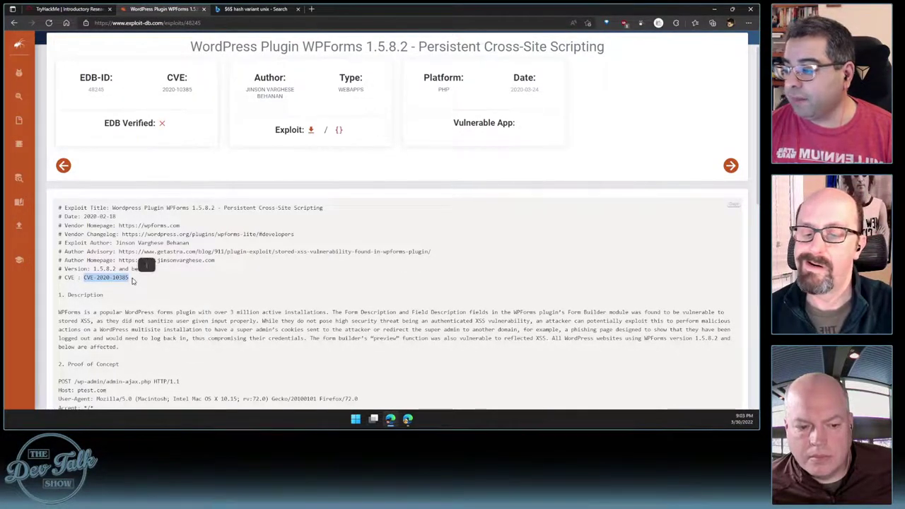
left_click(68, 10)
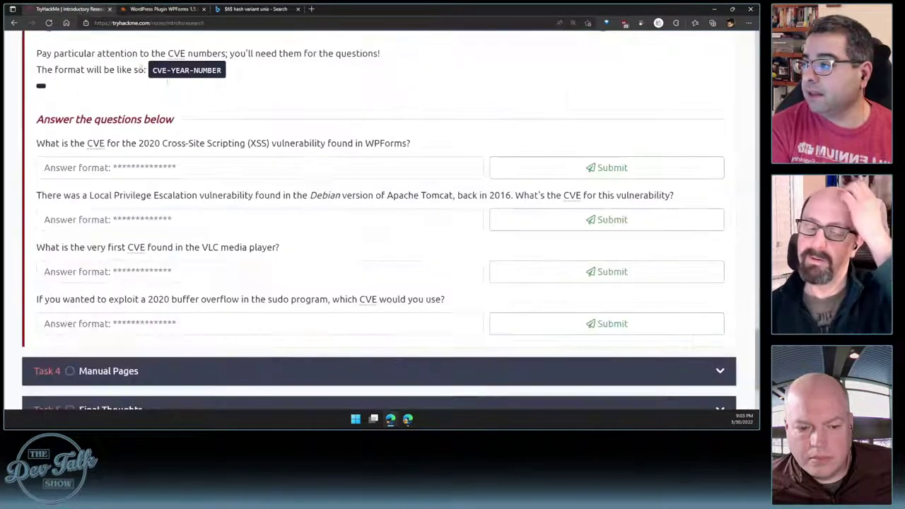
left_click(185, 169)
key("ctrl+v")
left_click(606, 167)
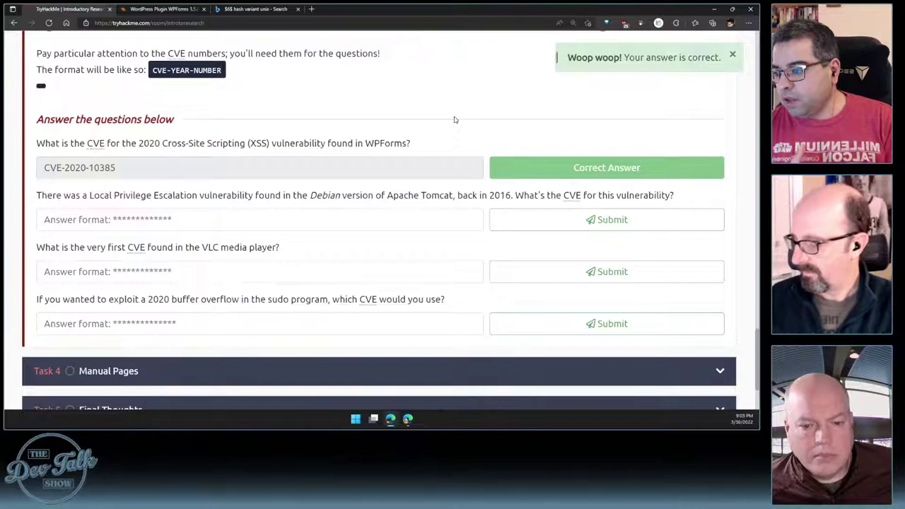
Review the Task 3 FuelCMS walkthrough, including the searchsploit command and website search example, and return to the questions
scroll(455, 120, "up", 5)
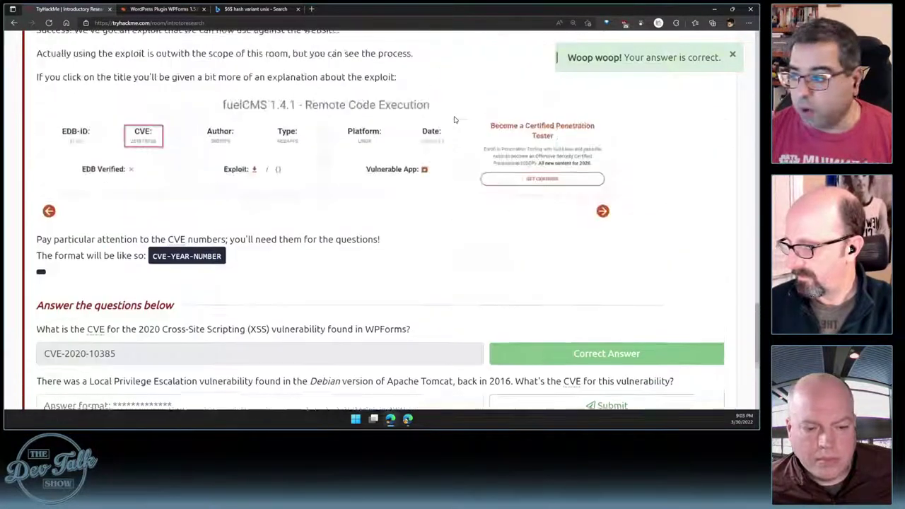
scroll(429, 218, "up", 4)
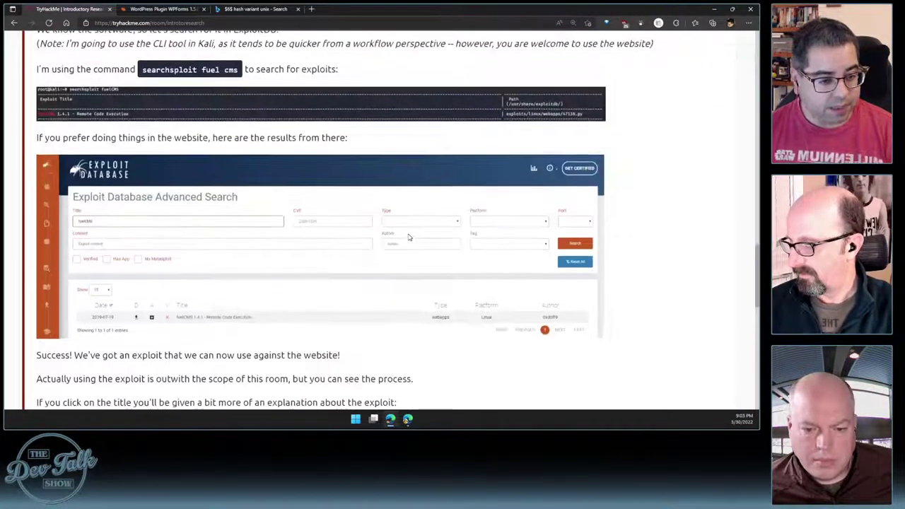
scroll(406, 251, "down", 2)
scroll(408, 250, "up", 1)
scroll(408, 251, "down", 1)
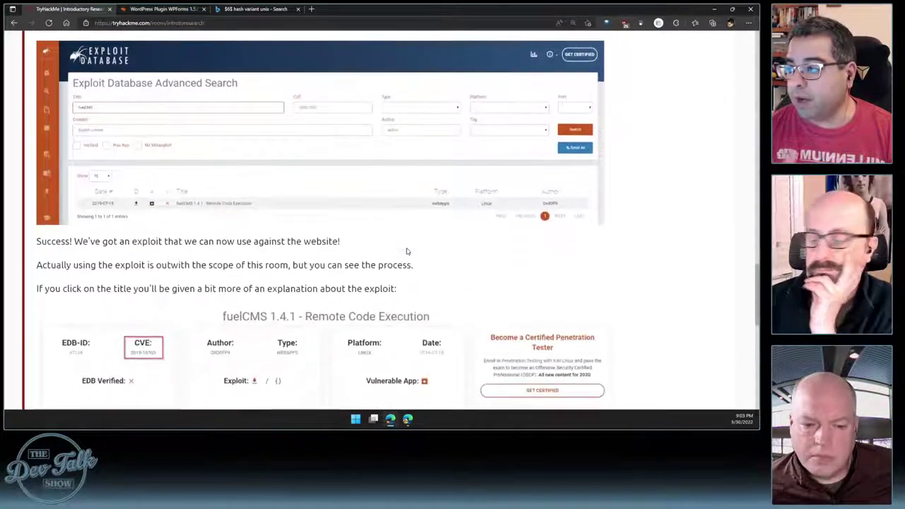
scroll(396, 265, "up", 2)
scroll(389, 274, "up", 1)
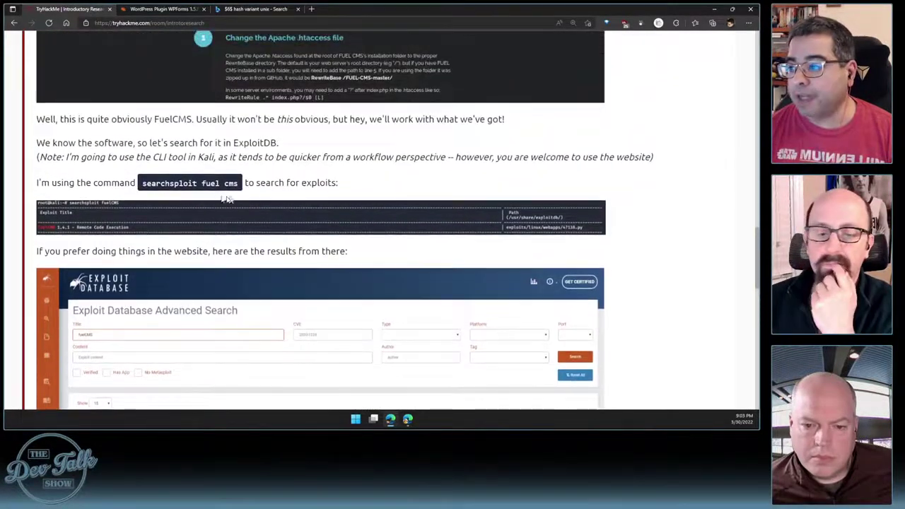
double_click(178, 183)
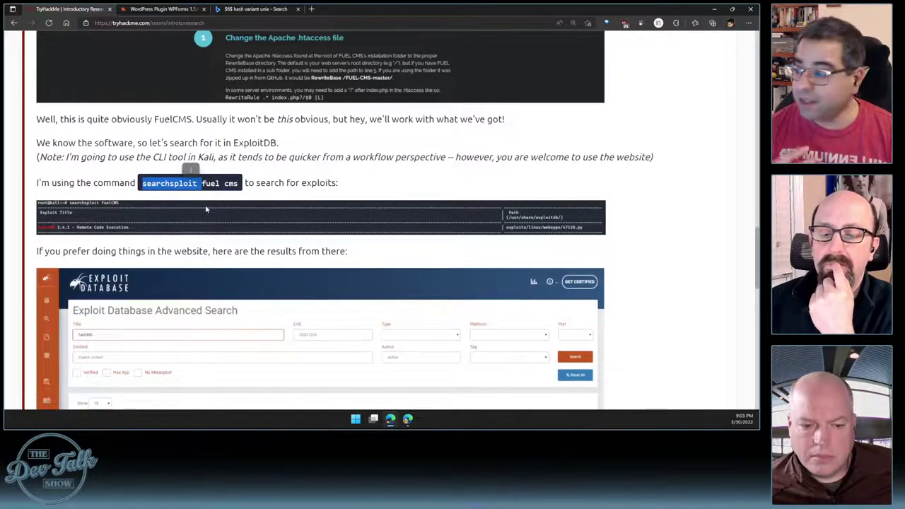
left_click(327, 180)
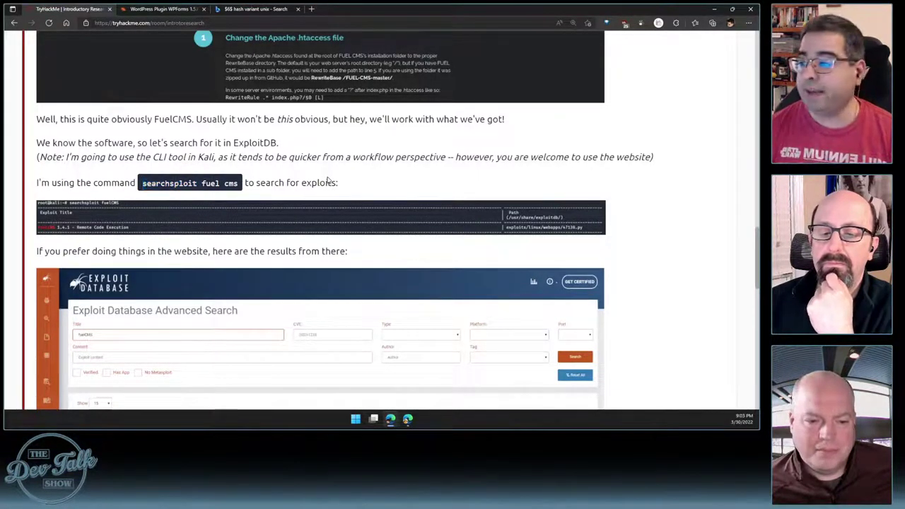
scroll(387, 187, "down", 5)
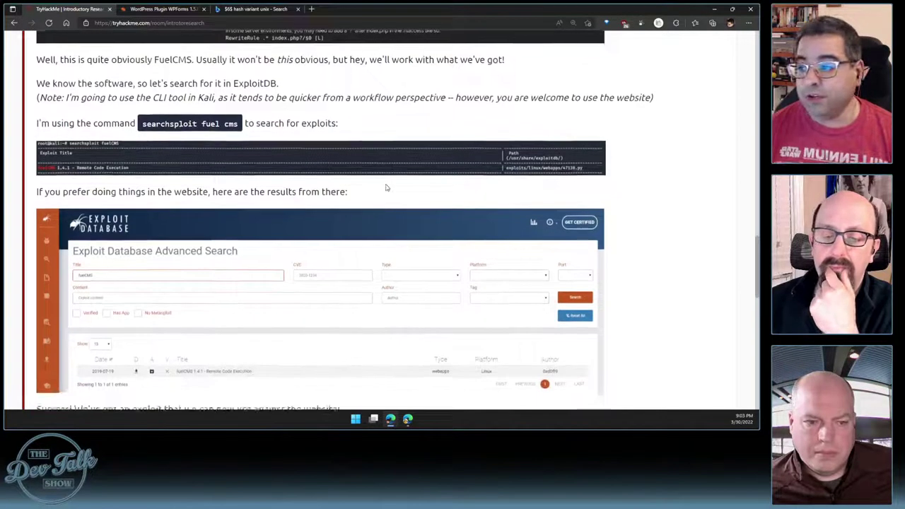
scroll(388, 188, "down", 5)
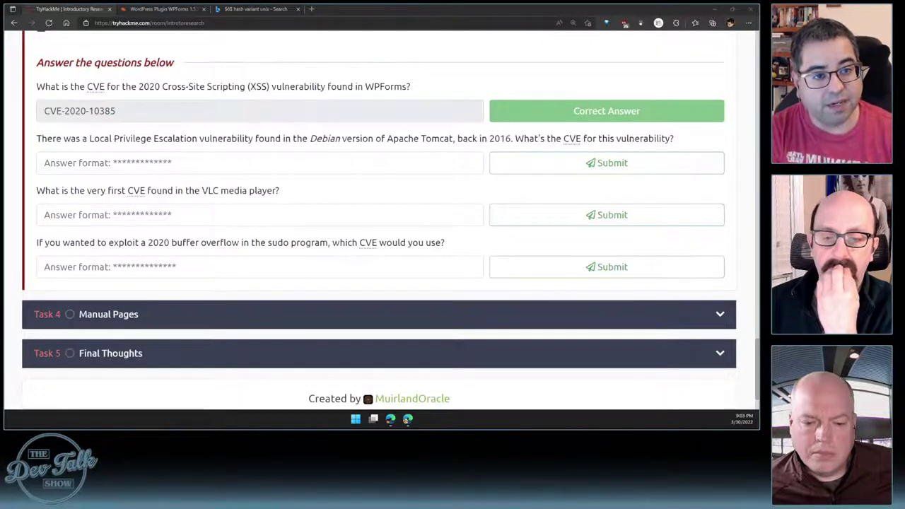
Bring the Kali Linux VirtualBox window onto this screen, maximize it and open a terminal
left_click_drag(757, 15, 511, 26)
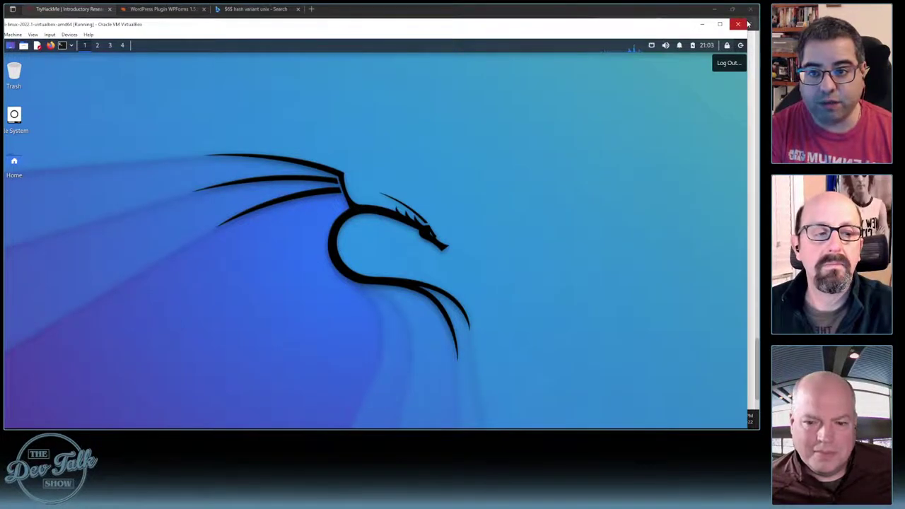
left_click(720, 24)
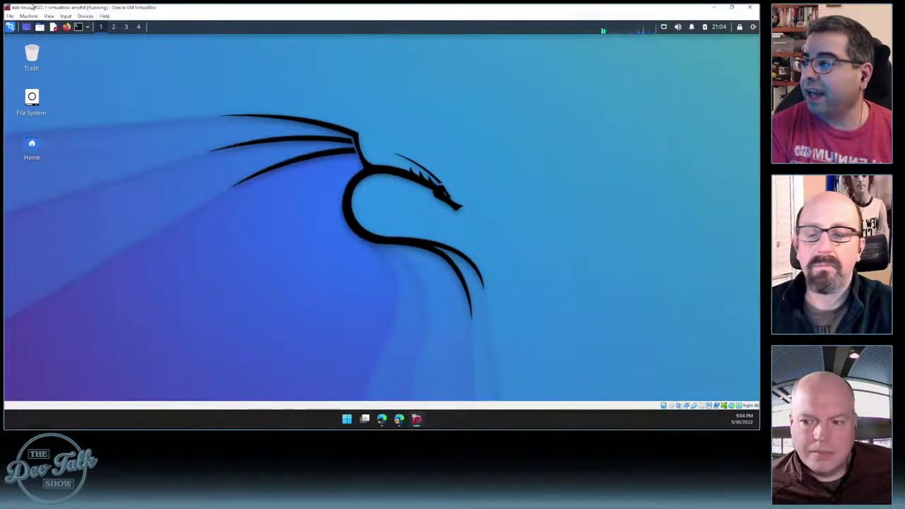
left_click(78, 28)
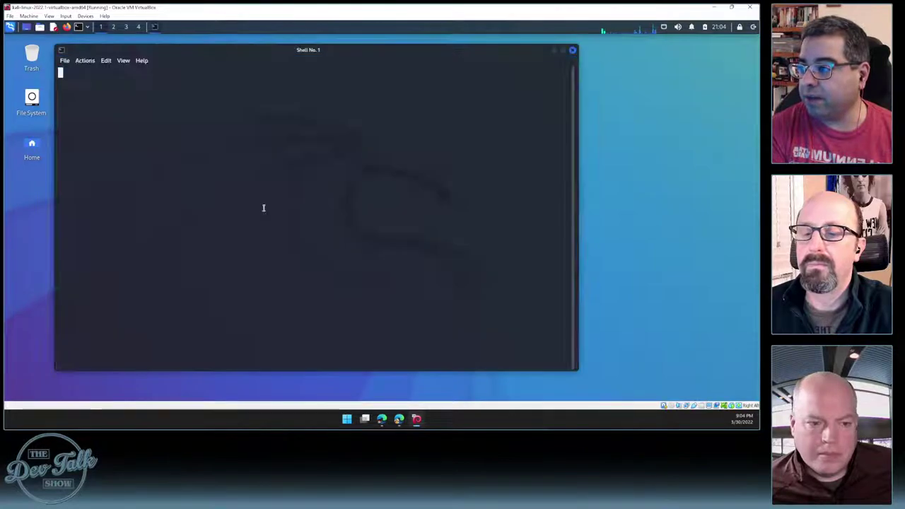
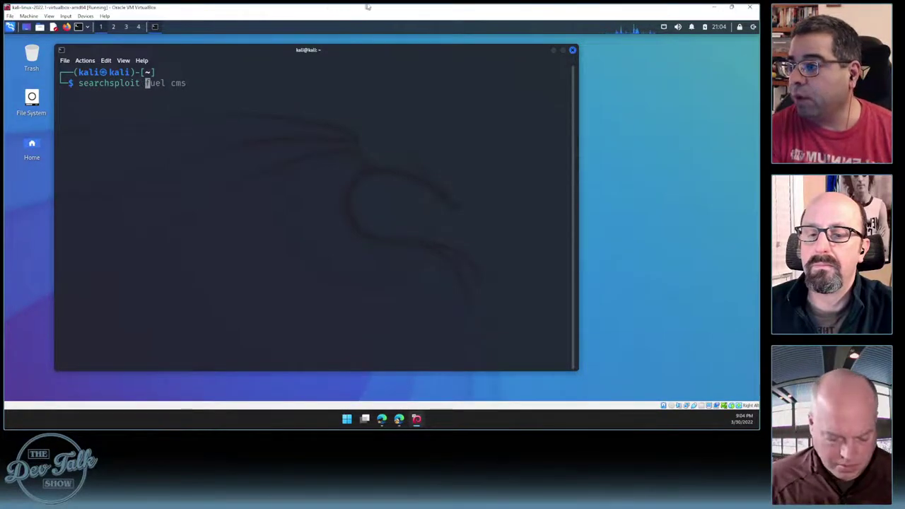
Maximize the virtual machine window again and run "searchsploit vlc media" in the Kali terminal
mouse_move(375, 10)
left_mouse_down()
mouse_move(396, 278)
mouse_move(378, 213)
mouse_move(398, 213)
mouse_move(378, 6)
left_mouse_up()
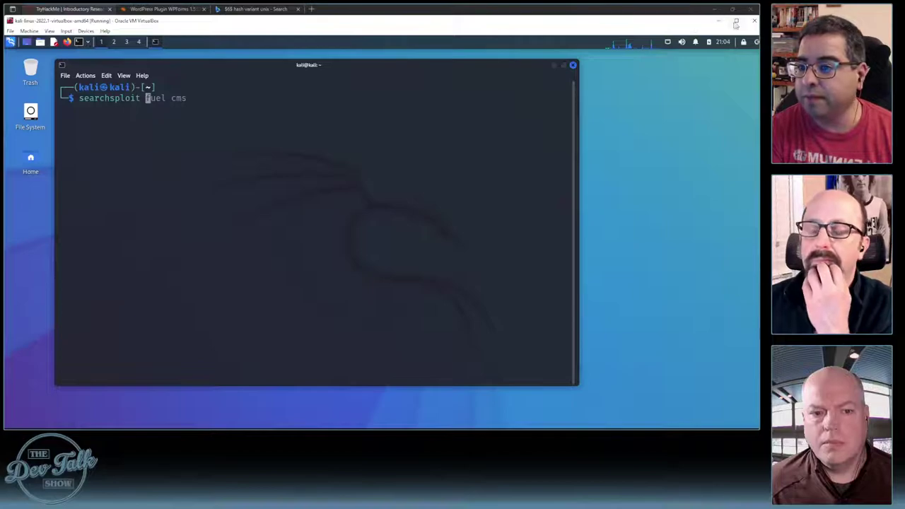
left_click(736, 22)
type("vlc media")
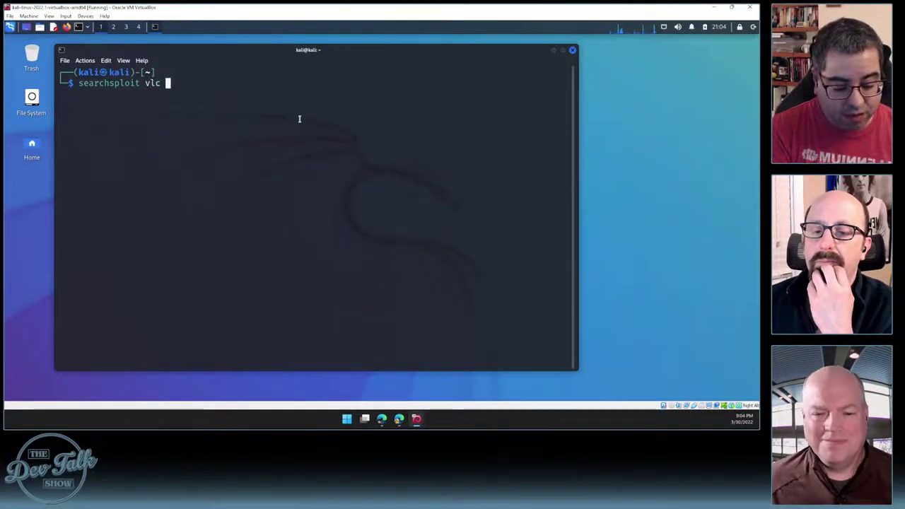
key("Return")
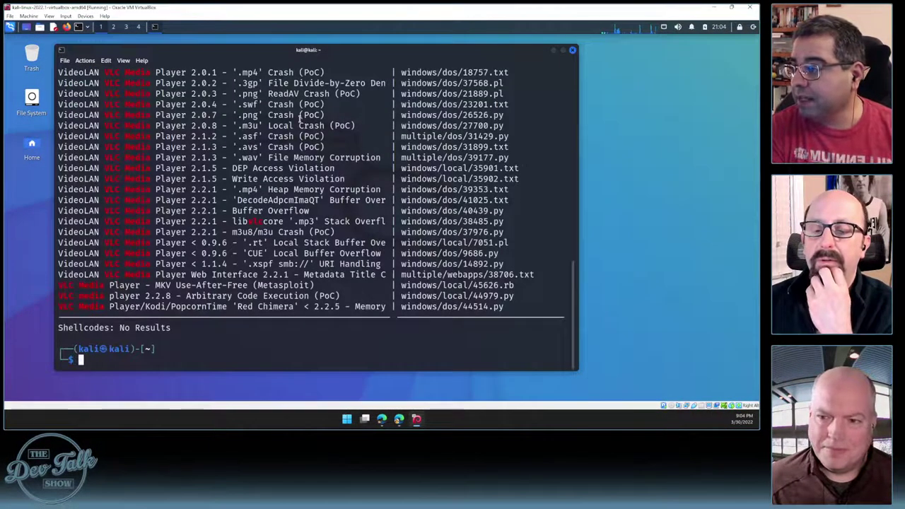
Maximize the terminal and look through the VLC exploit list from its beginning
left_click(563, 51)
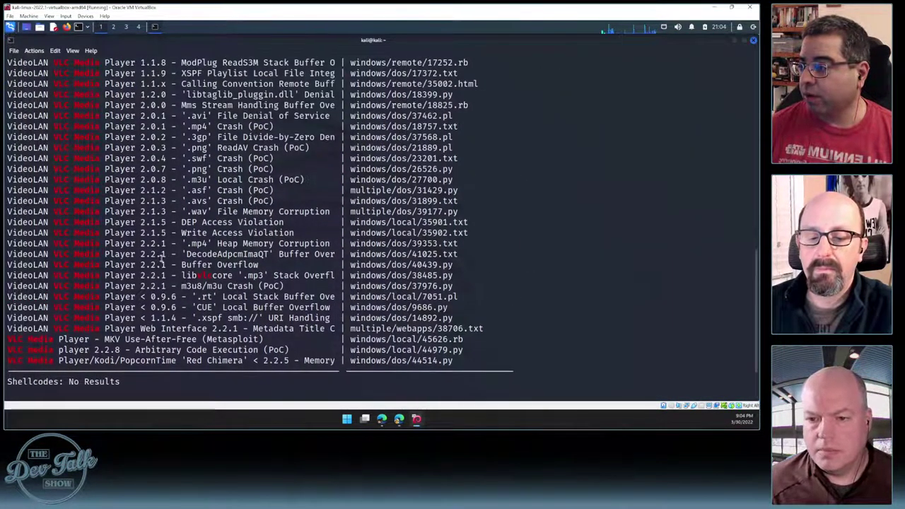
scroll(161, 257, "up", 12)
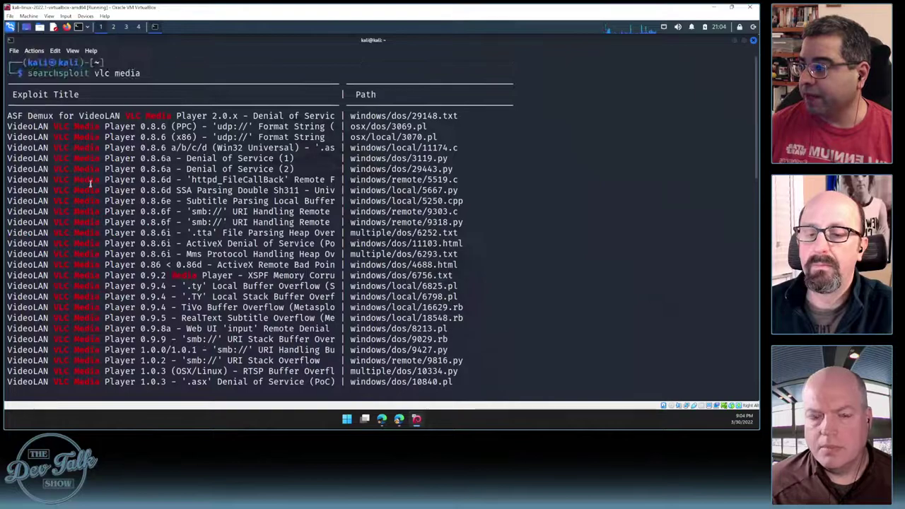
scroll(143, 135, "down", 10)
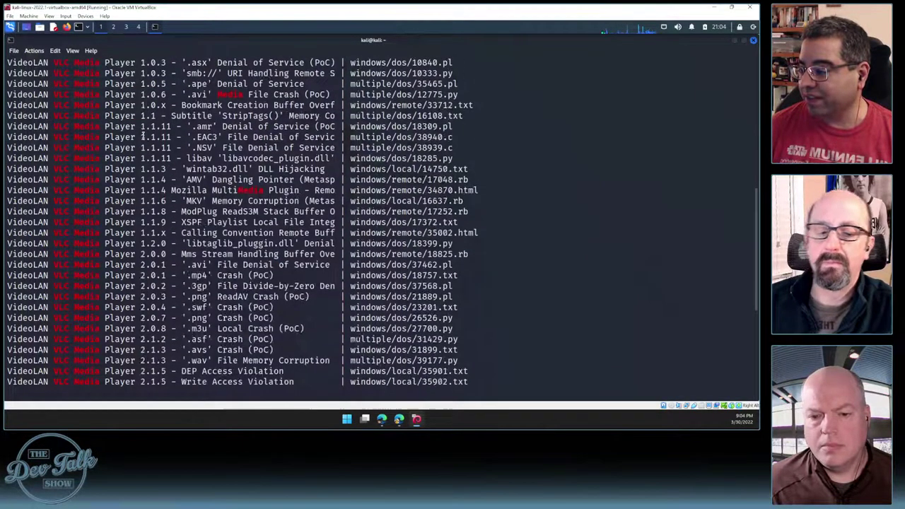
Examine the VLC entries in the searchsploit output down to the last ones and return to the first entry
scroll(143, 135, "down", 5)
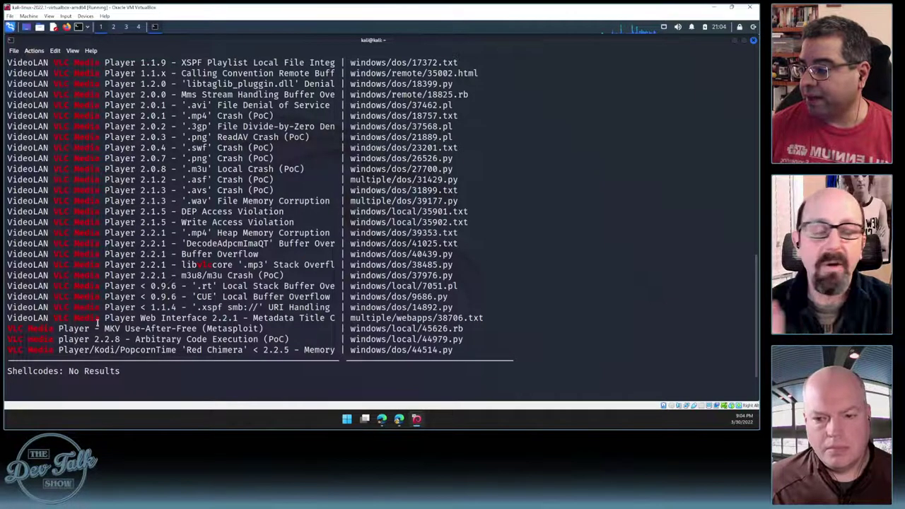
scroll(97, 322, "up", 15)
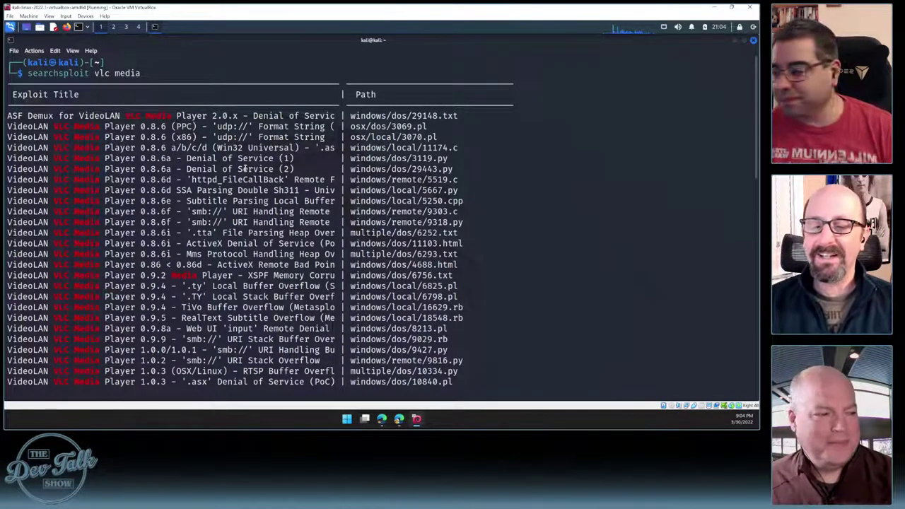
scroll(244, 168, "down", 13)
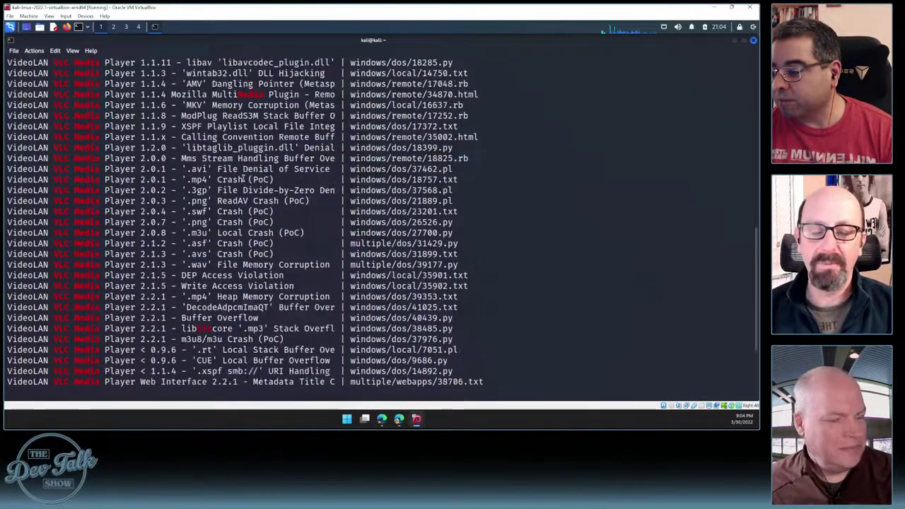
scroll(244, 179, "down", 3)
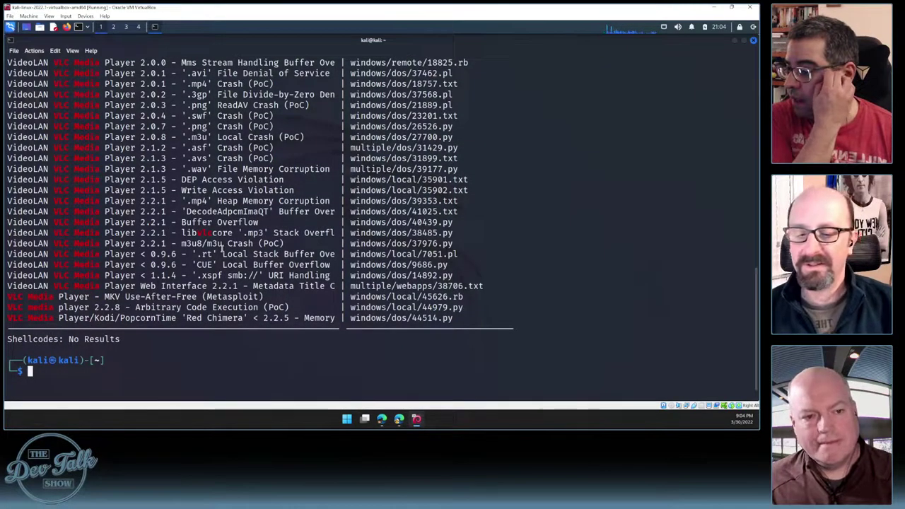
scroll(240, 241, "up", 15)
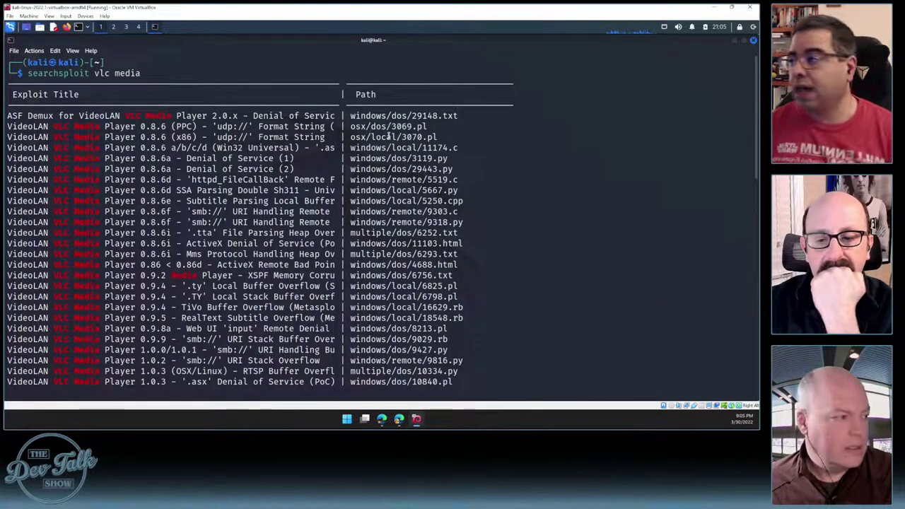
Compare the TryHackMe question about the first VLC media player CVE with the exploit list in the Kali window
key("alt+Tab")
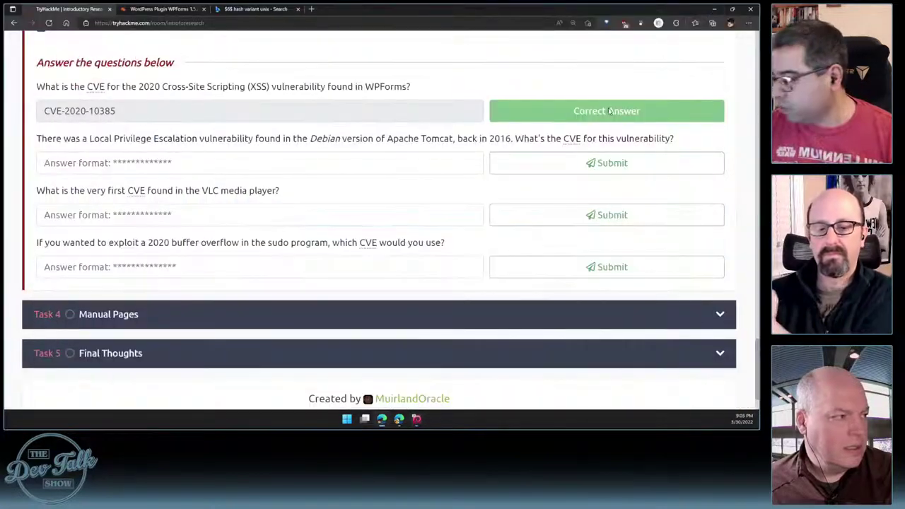
left_click(417, 419)
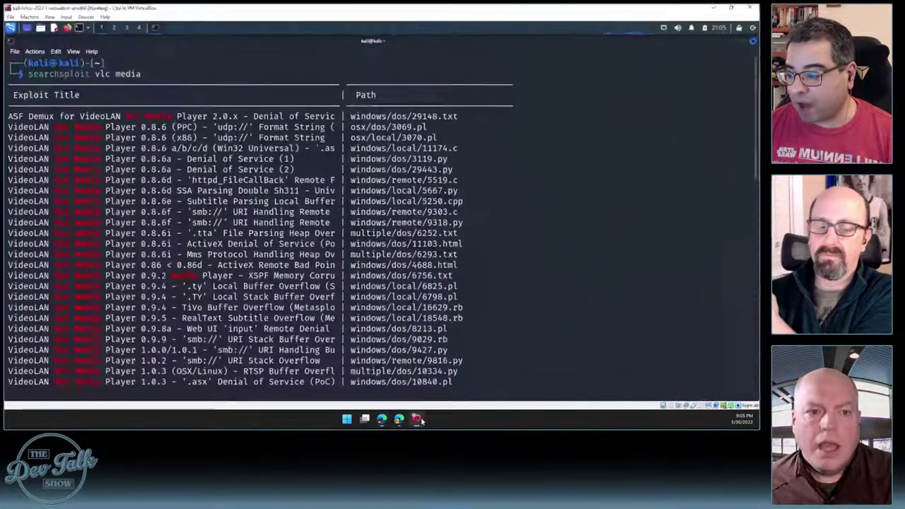
key("alt+Tab")
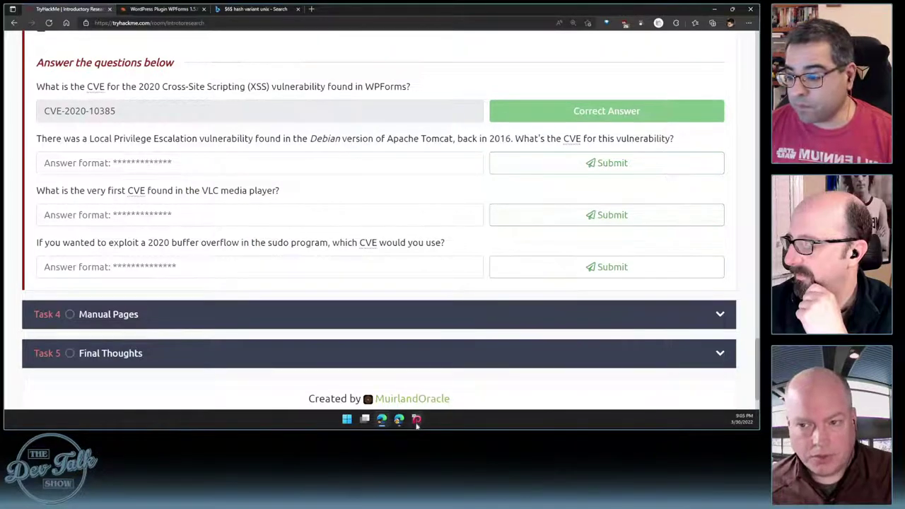
left_click(452, 331)
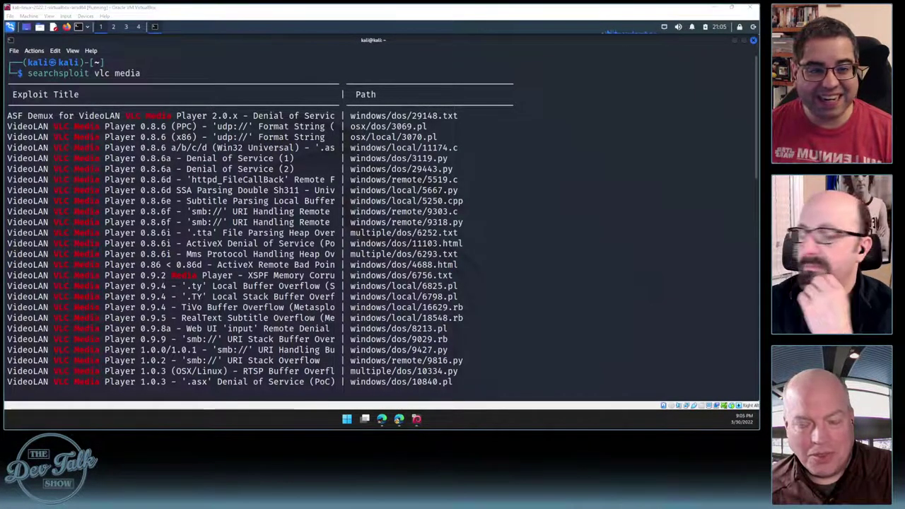
Switch to Windows Terminal, reposition its window, start an Ubuntu-20.04 session and enlarge the terminal text
key("alt+Tab")
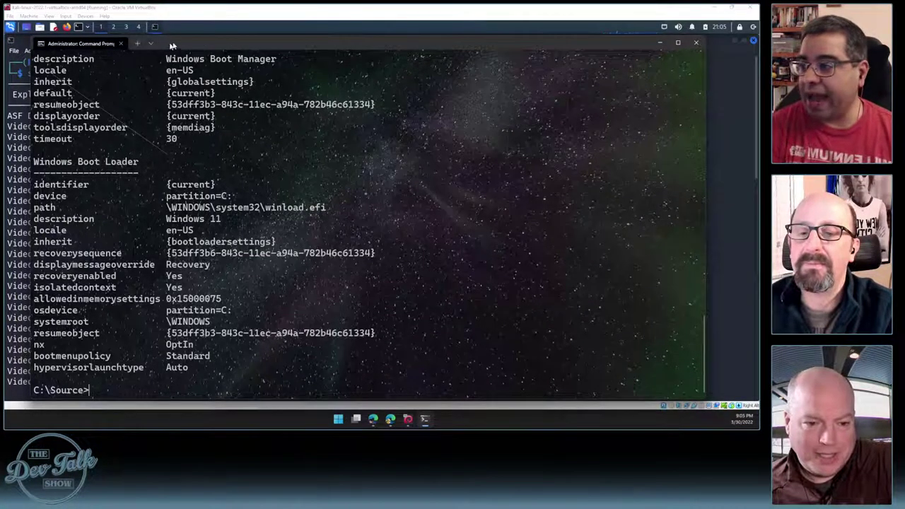
left_click(218, 43)
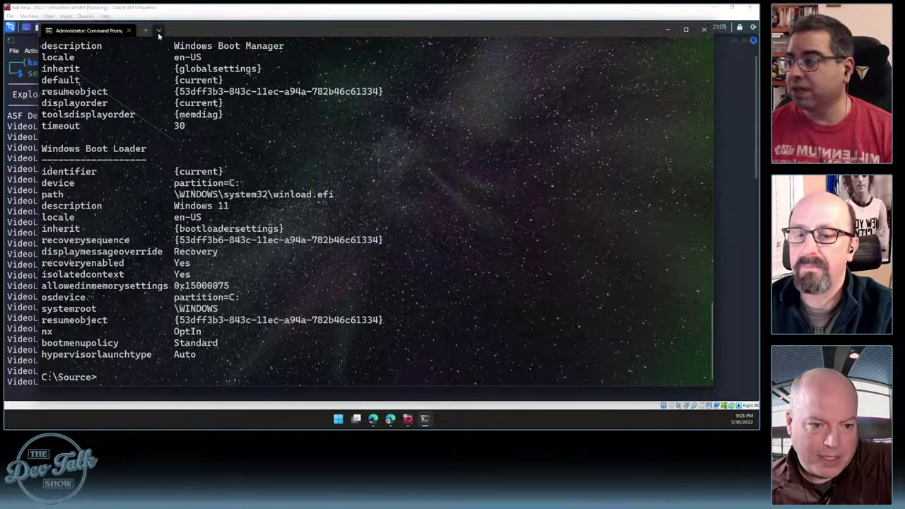
left_click(158, 31)
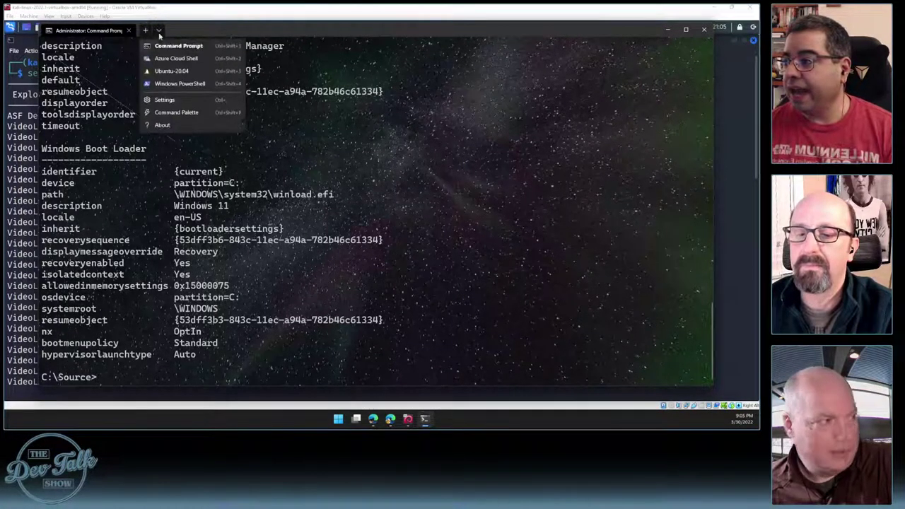
left_click(172, 71)
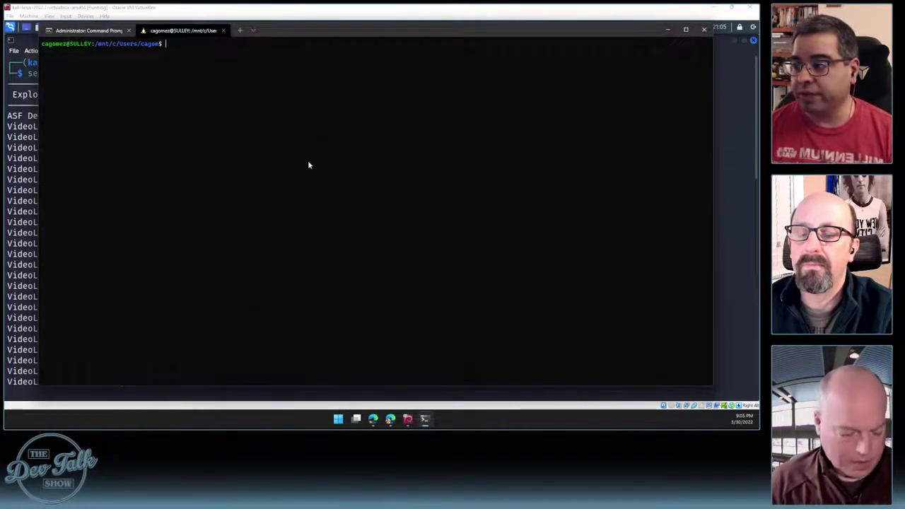
key("ctrl+plus")
key("ctrl+plus")
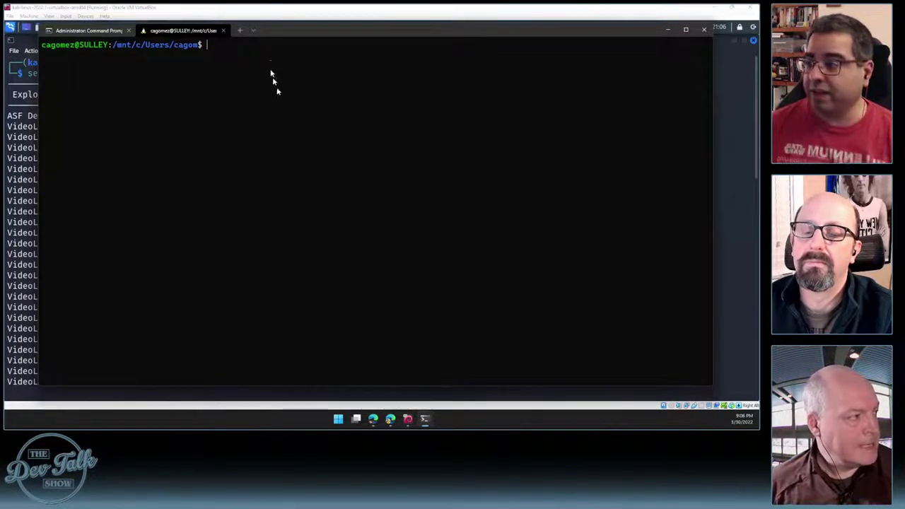
Find "windows store" in the Windows search, launch Microsoft Store and move its window fully into view
left_click(338, 418)
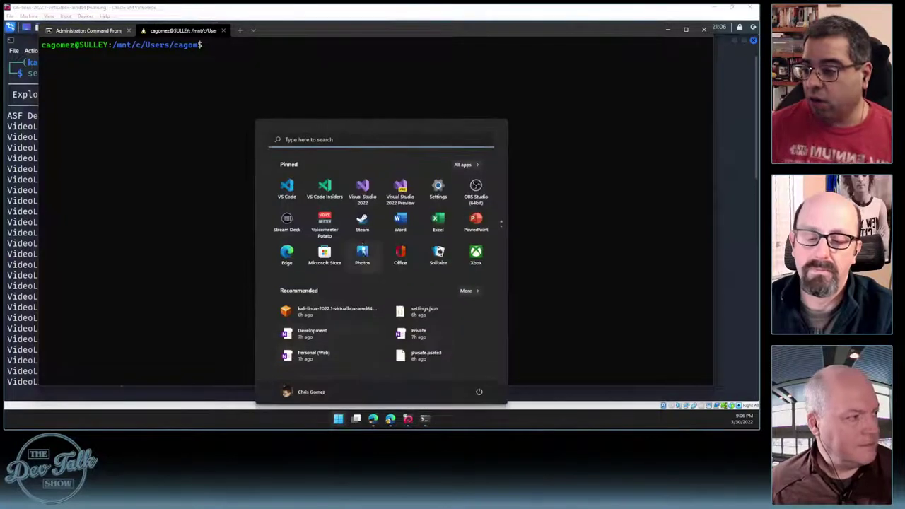
type("windows")
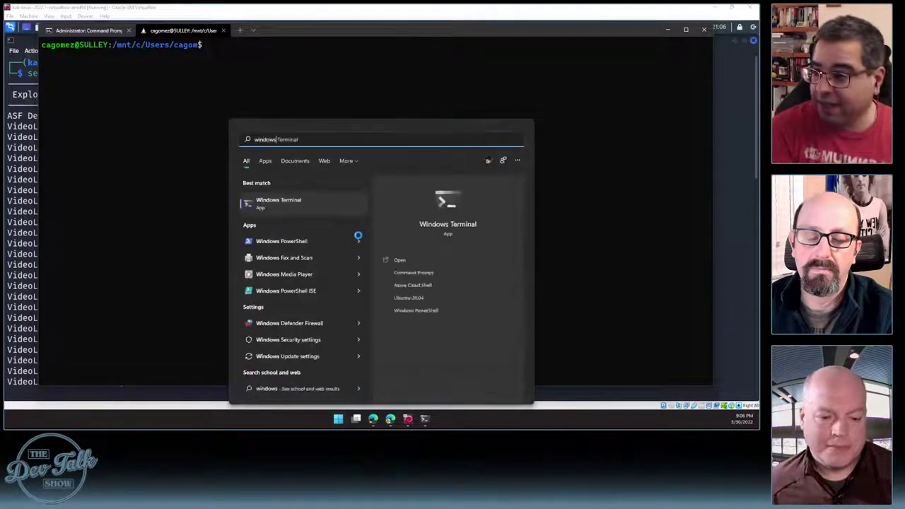
type(" store")
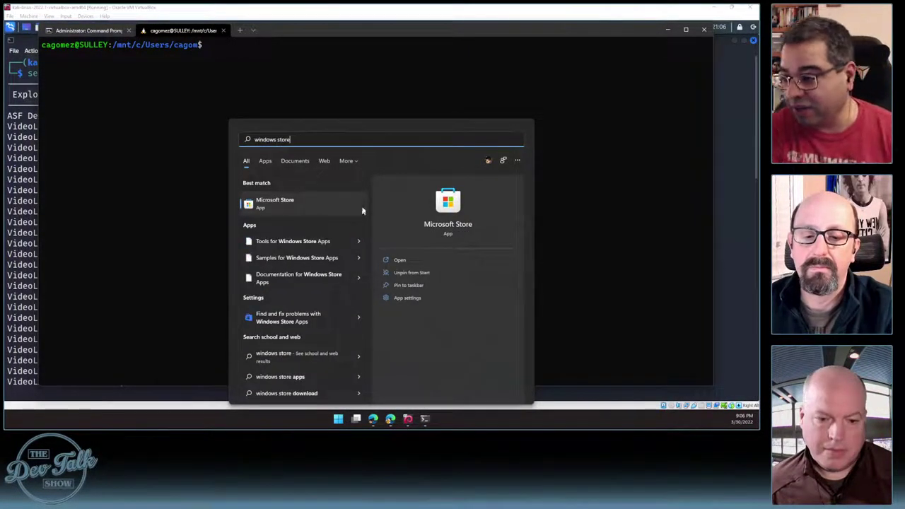
left_click(322, 206)
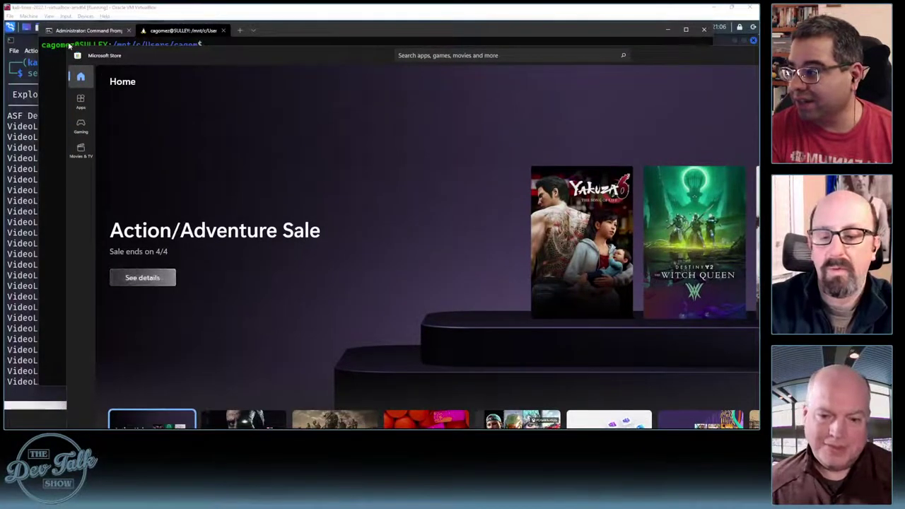
left_click_drag(128, 54, 311, 29)
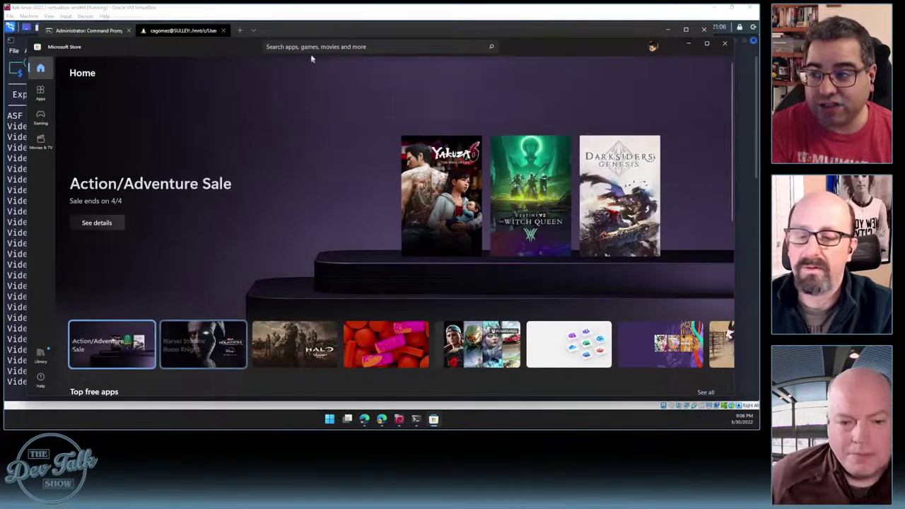
Search the store for "kali linux" and open the Kali Linux app page
left_click(311, 47)
type("ka")
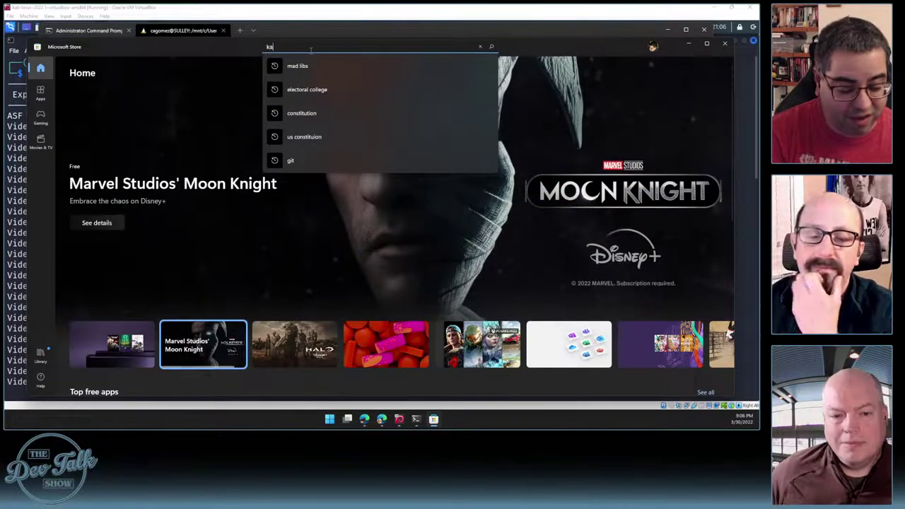
type("li l")
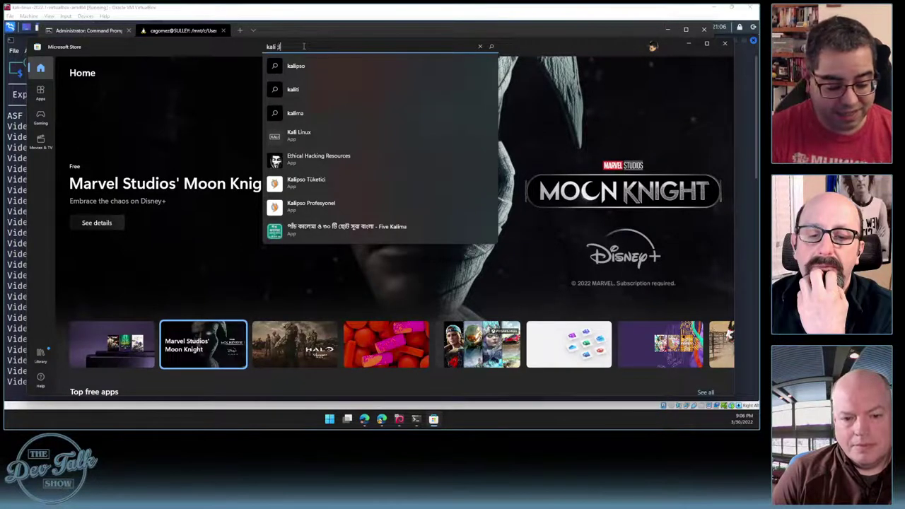
key("BackSpace")
key("BackSpace")
key("BackSpace")
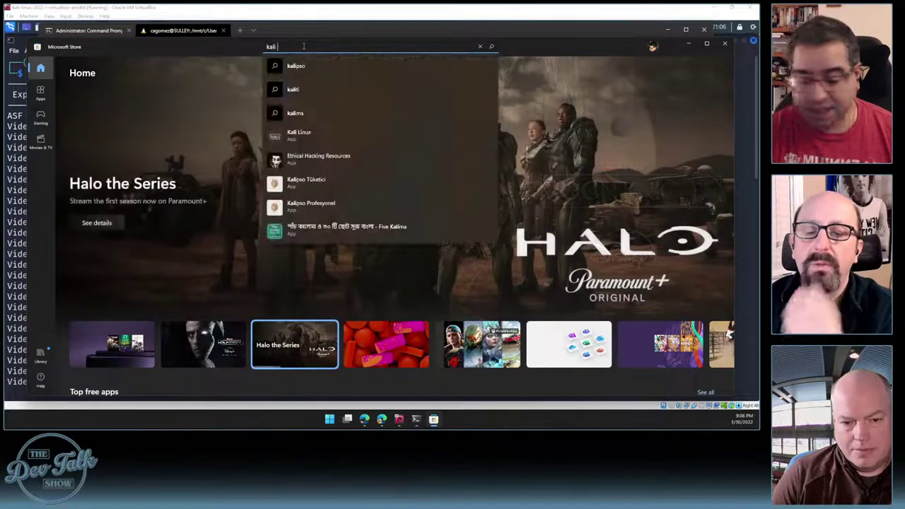
type("nux")
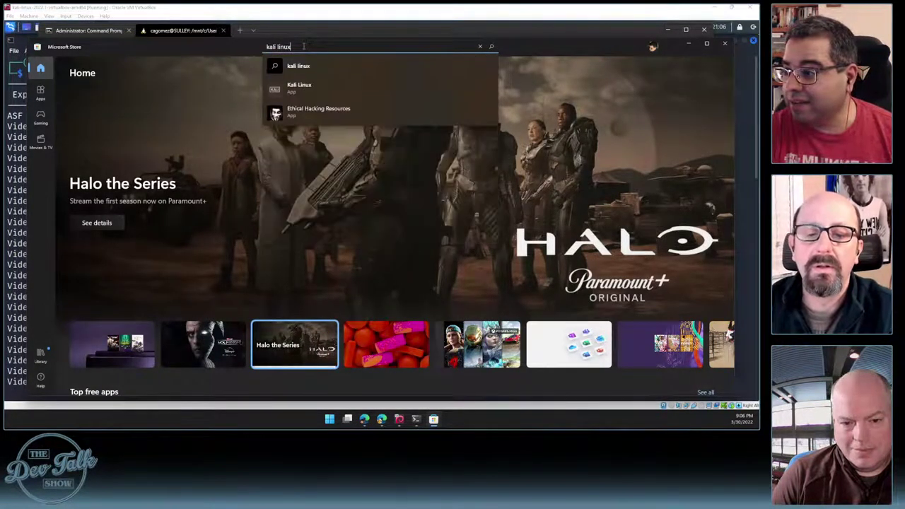
left_click(338, 85)
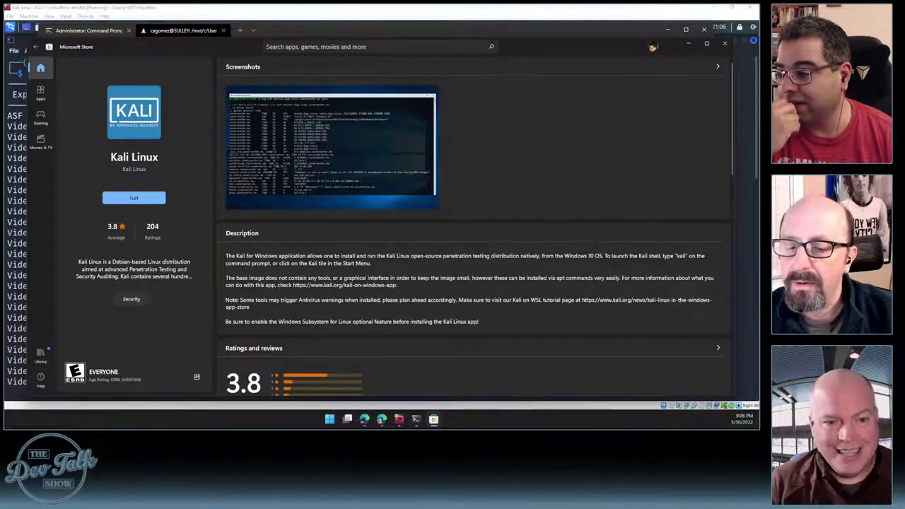
Read through the Kali Linux store page, including its description, reviews, features and system requirements
scroll(475, 230, "down", 3)
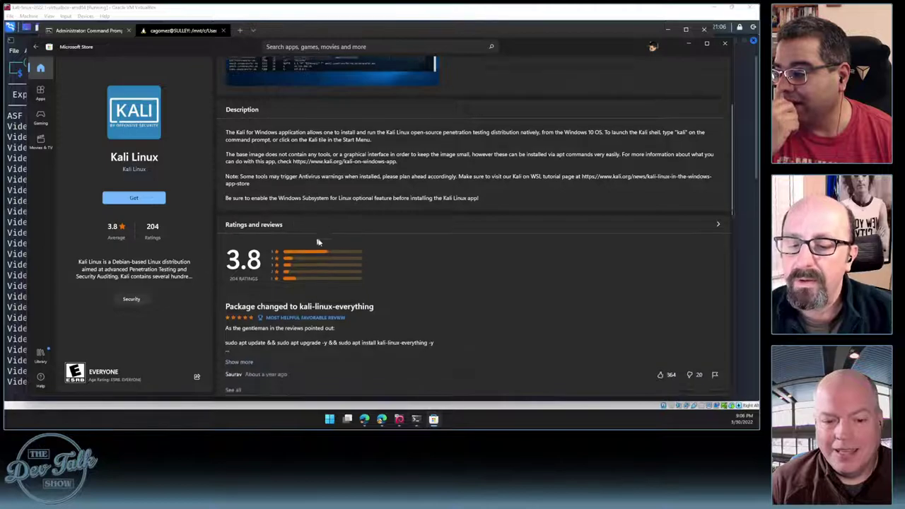
scroll(317, 242, "down", 6)
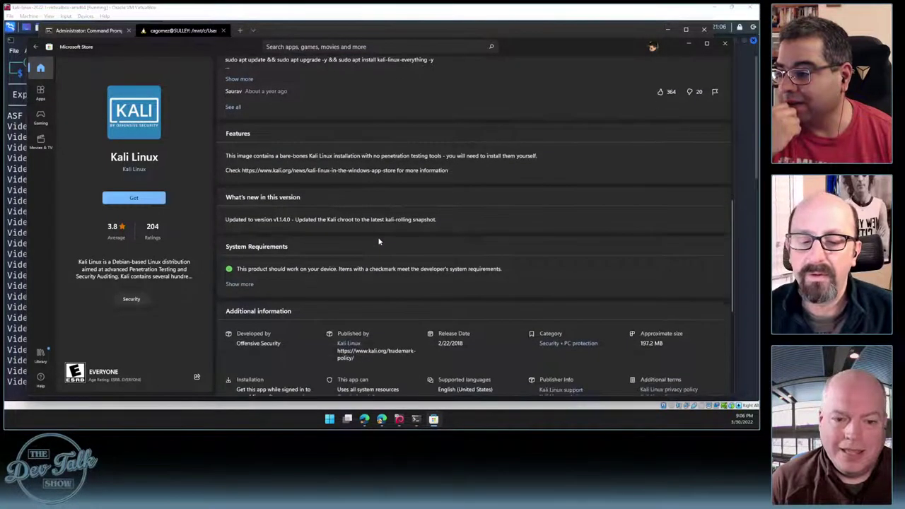
scroll(379, 242, "down", 1)
scroll(382, 241, "up", 5)
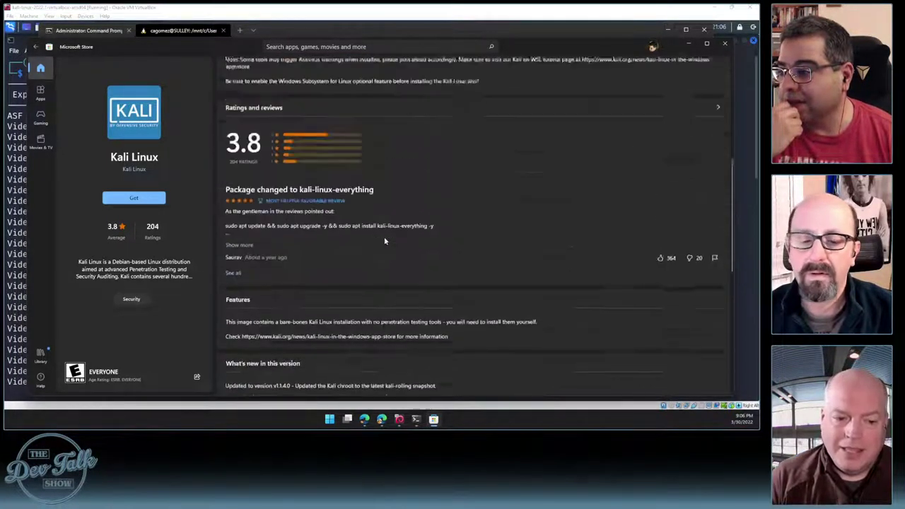
scroll(380, 212, "up", 5)
Switch to the Edge browser and search the web for "kali wsl2" in a new tab
key("alt+Tab")
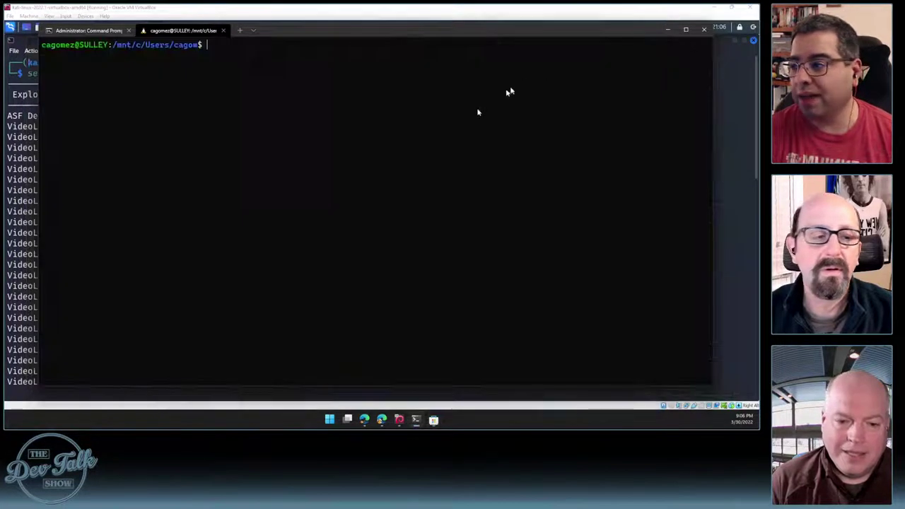
left_click(365, 420)
left_click(312, 10)
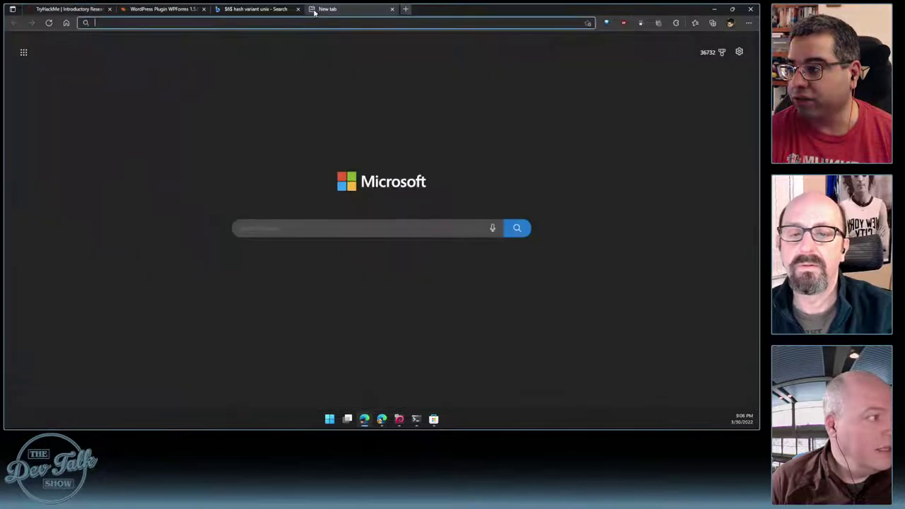
type("kali wsl2")
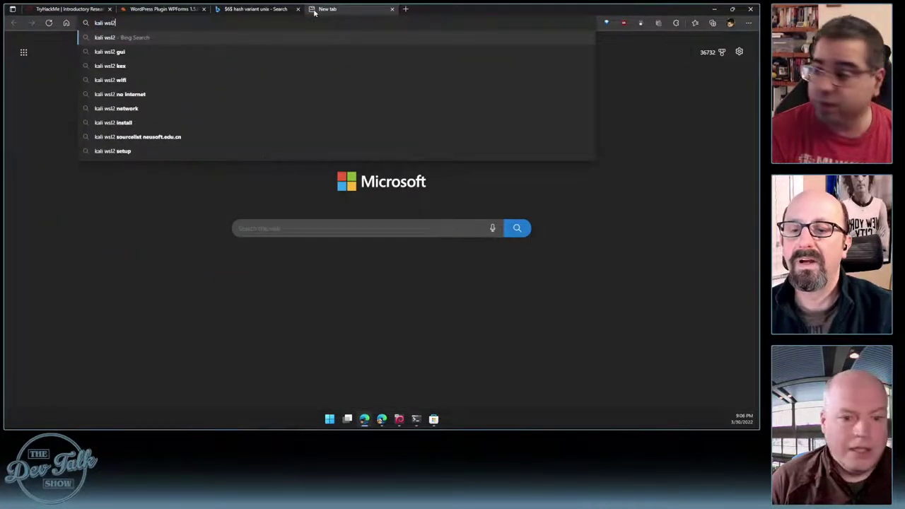
key("Return")
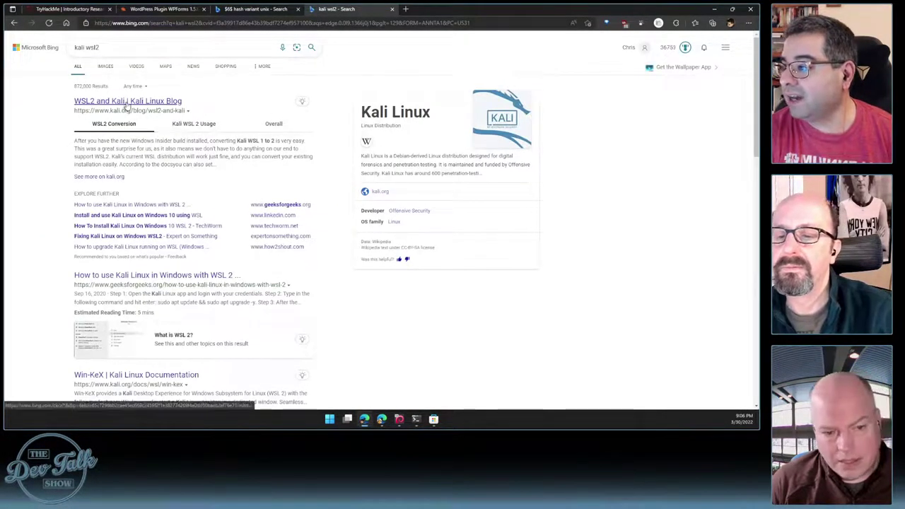
Open the GeeksforGeeks article on using Kali Linux in Windows with WSL 2 and read its requirements and compatibility check
scroll(208, 240, "down", 3)
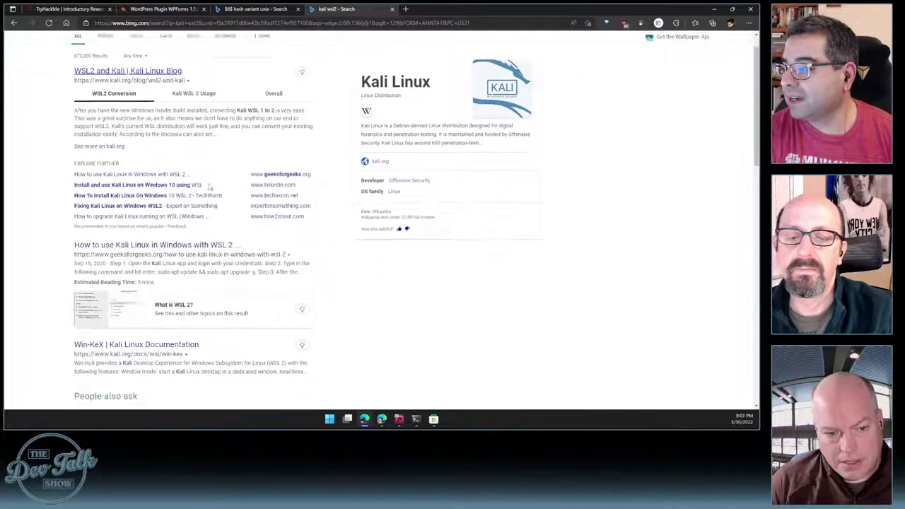
left_click(172, 164)
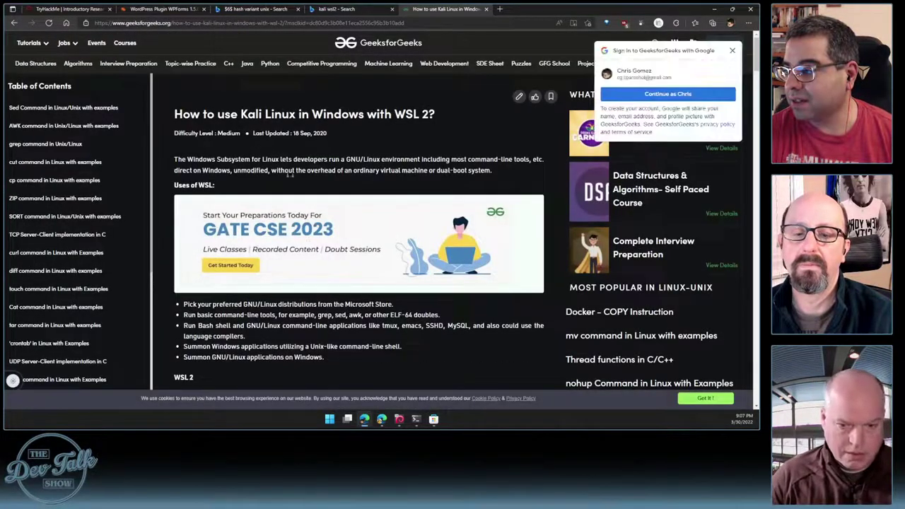
scroll(290, 174, "down", 4)
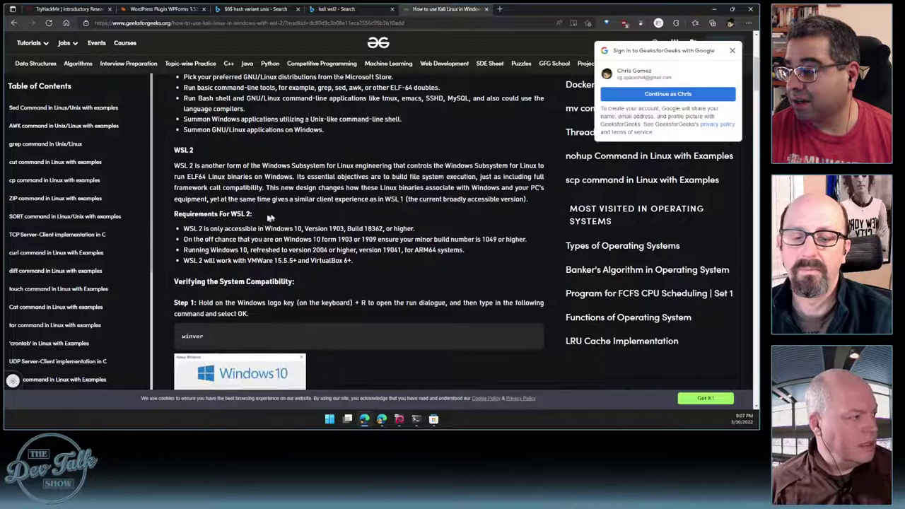
scroll(269, 218, "down", 2)
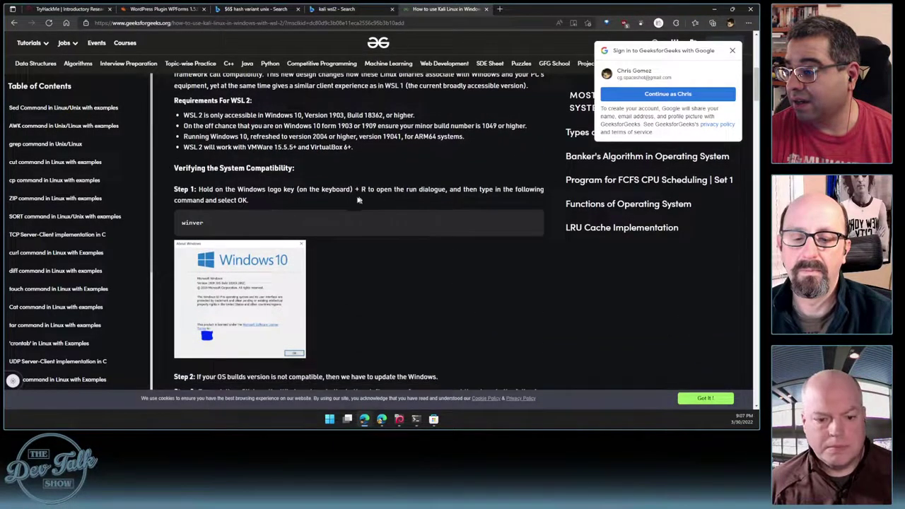
Read the article's instructions for updating Windows, setting up WSL 2 and installing the Kali Linux CLI
scroll(359, 201, "down", 7)
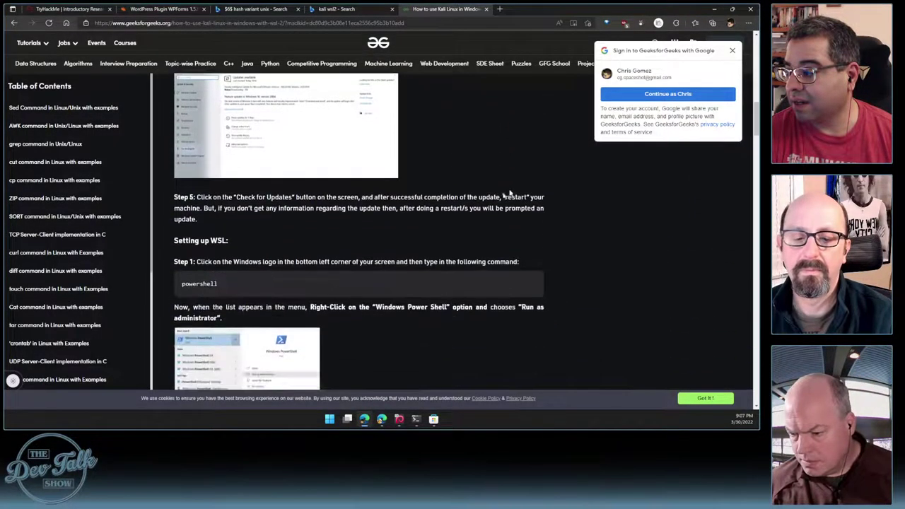
scroll(509, 193, "down", 2)
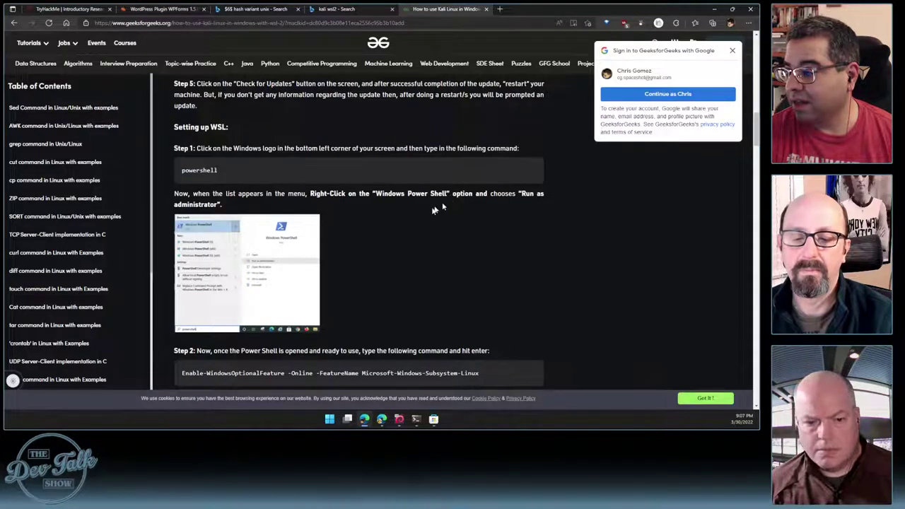
scroll(435, 208, "down", 4)
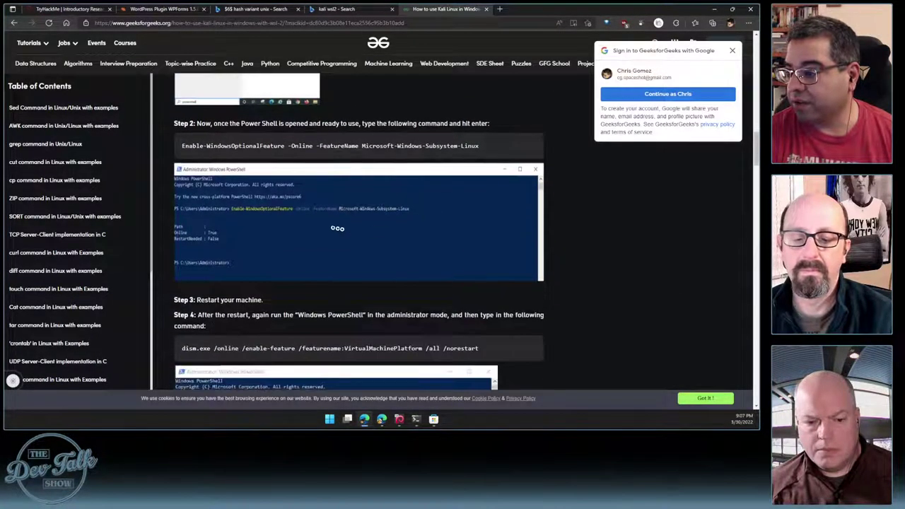
scroll(424, 227, "down", 8)
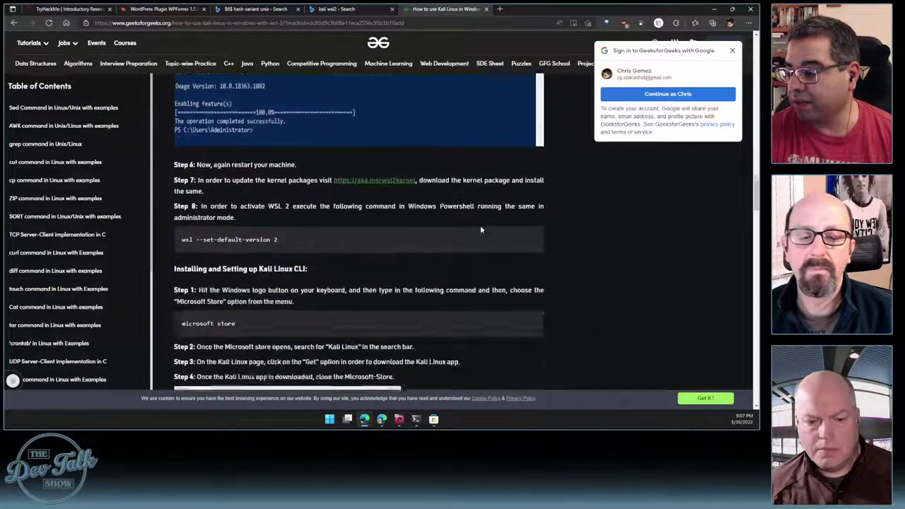
scroll(481, 229, "down", 3)
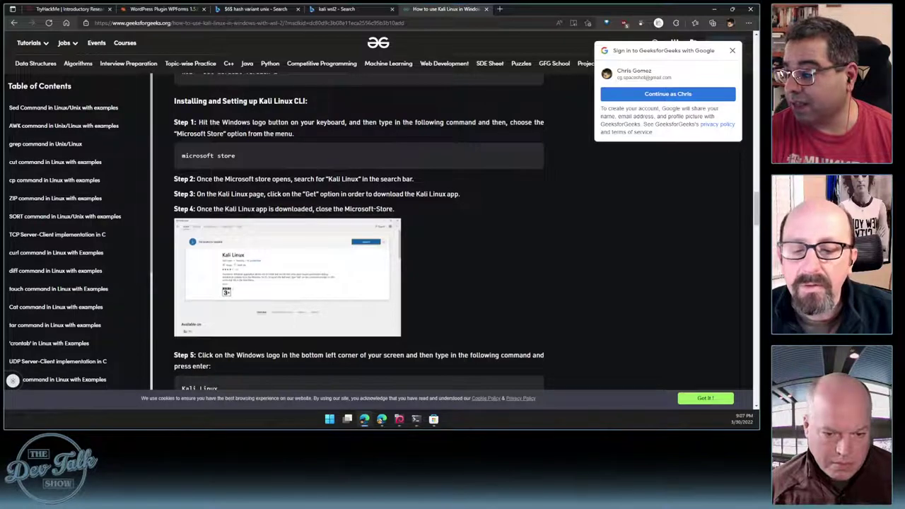
Switch to the Microsoft Store and get the Kali Linux app
left_click(433, 418)
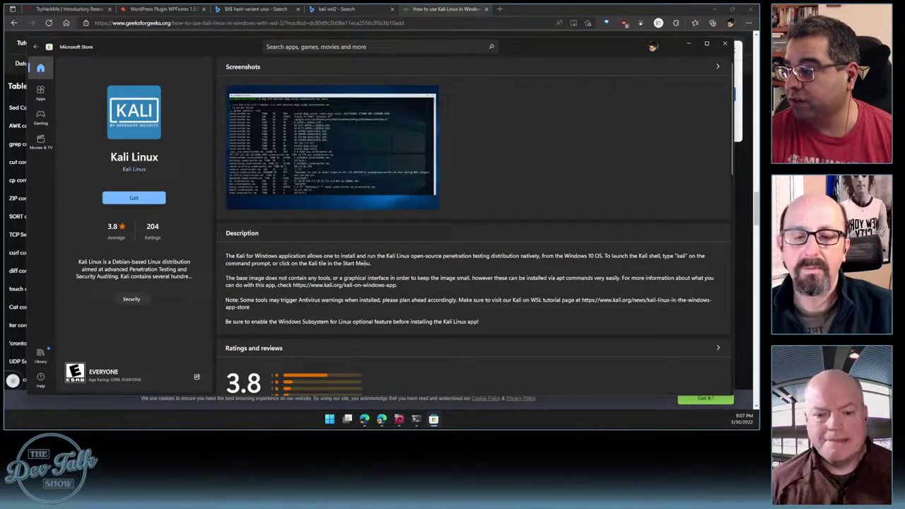
left_click(126, 197)
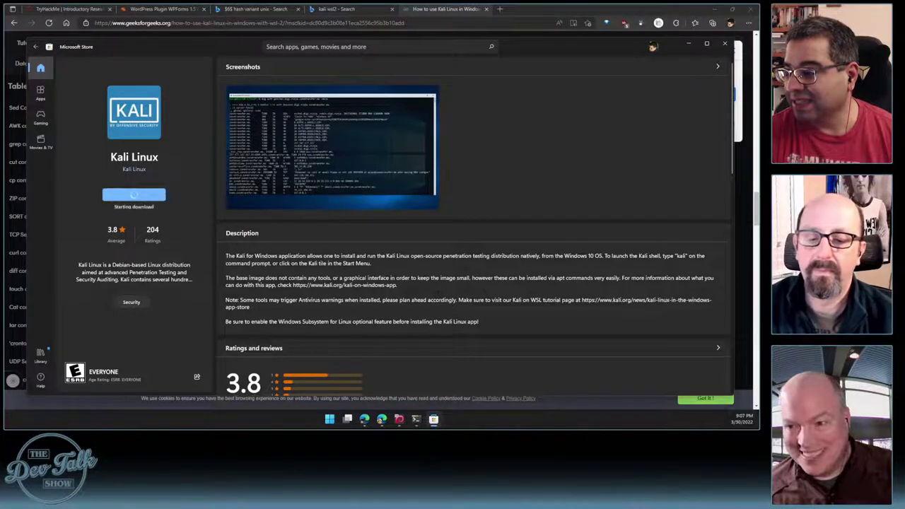
Search the store for "ubuntu" and open the Ubuntu 20.04.4 LTS app page
left_click(316, 46)
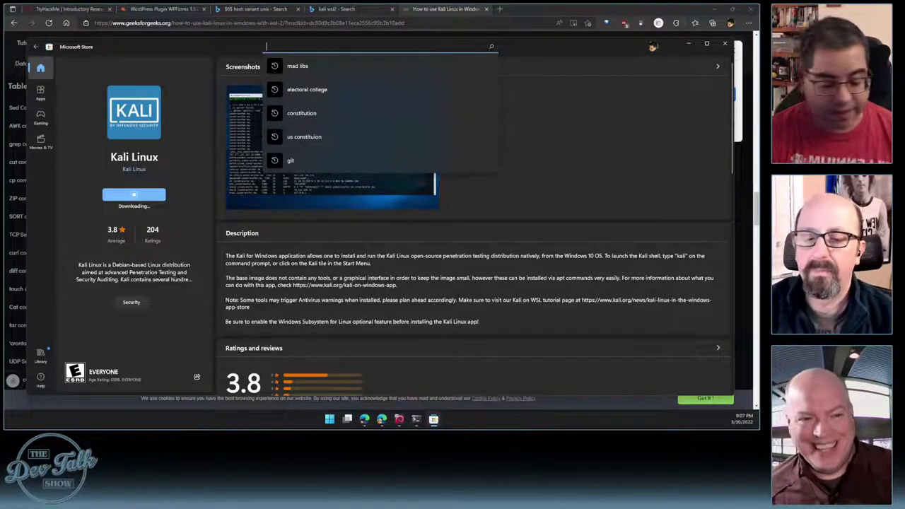
type("ubuntu")
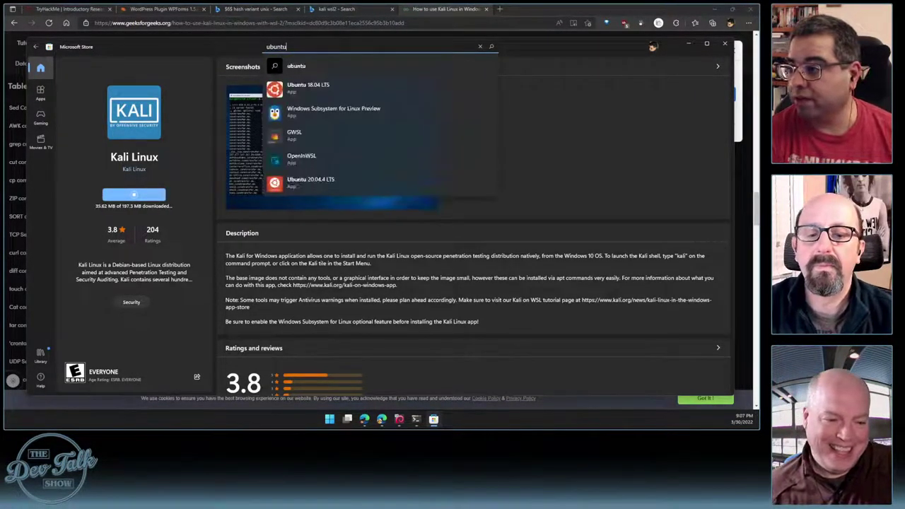
key("Down")
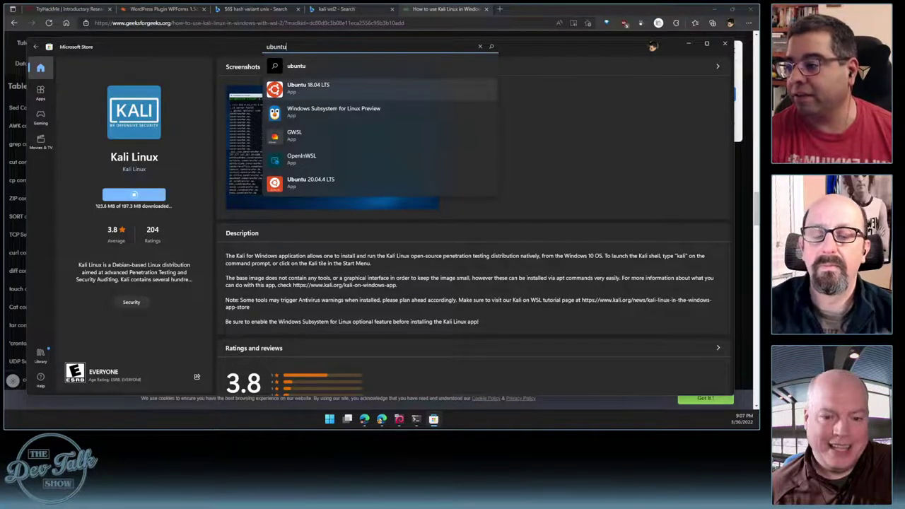
key("Down")
key("Down")
key("Down")
key("Down")
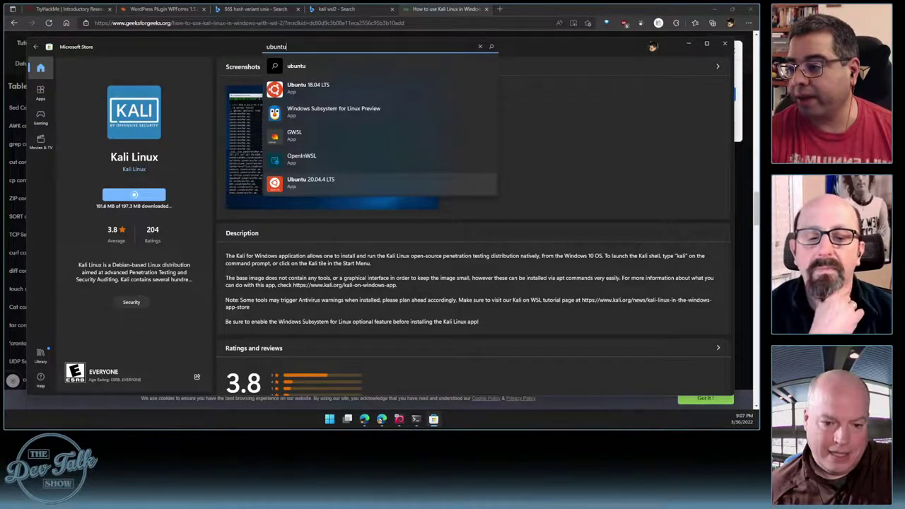
key("Return")
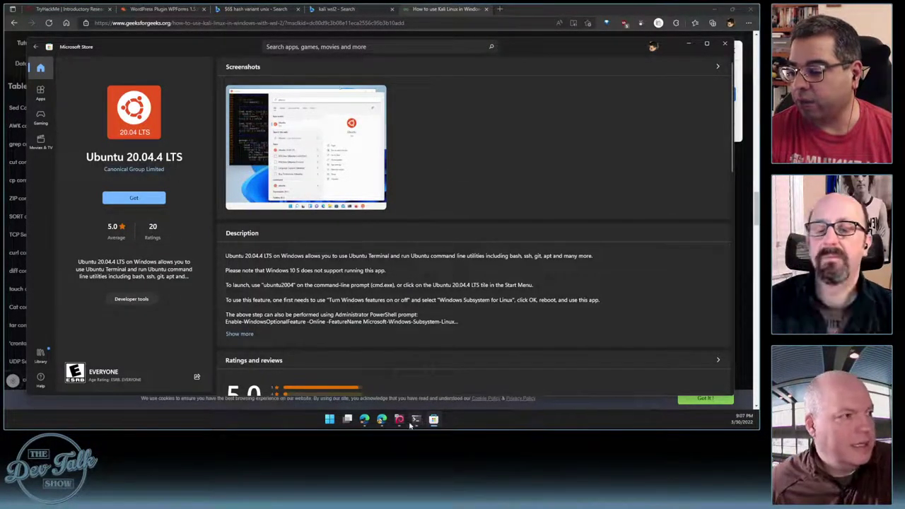
Switch to Windows Terminal, check its list of available shell profiles, and minimize it
key("alt+Tab")
left_click(253, 31)
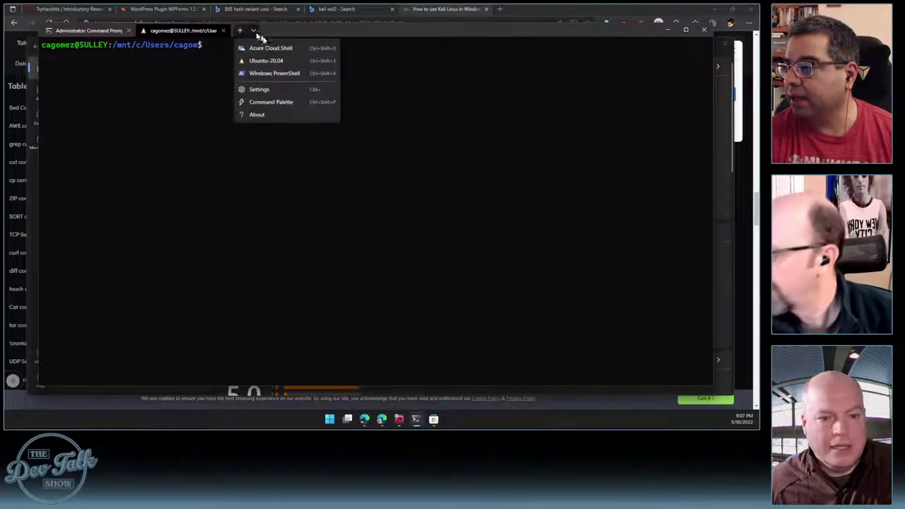
left_click(664, 37)
left_click(668, 30)
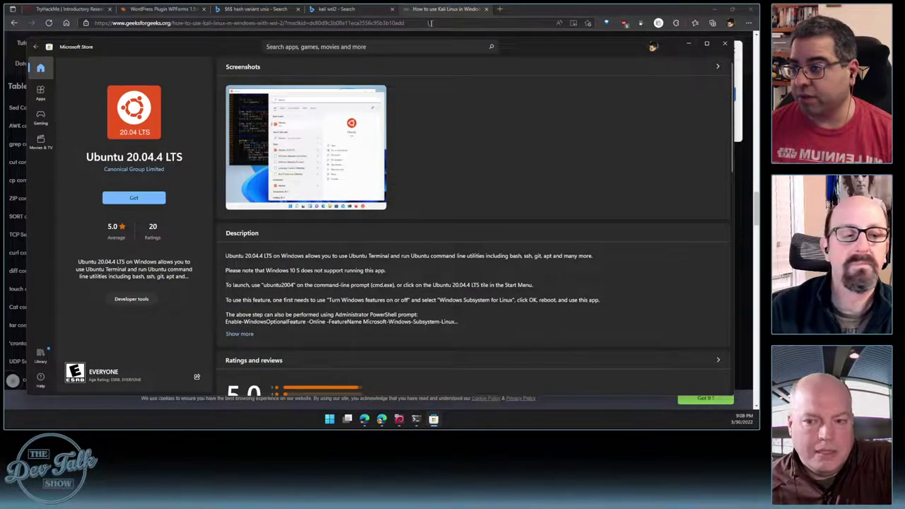
Return to Edge and read the GeeksforGeeks article's remaining Kali Linux CLI installation steps and the start of its GUI setup
left_click(344, 10)
scroll(424, 177, "down", 2)
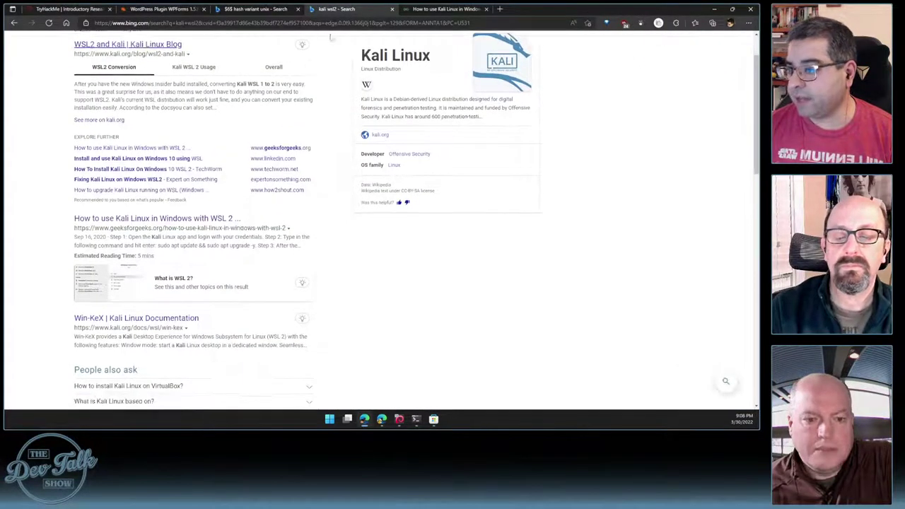
left_click(452, 9)
scroll(524, 234, "down", 8)
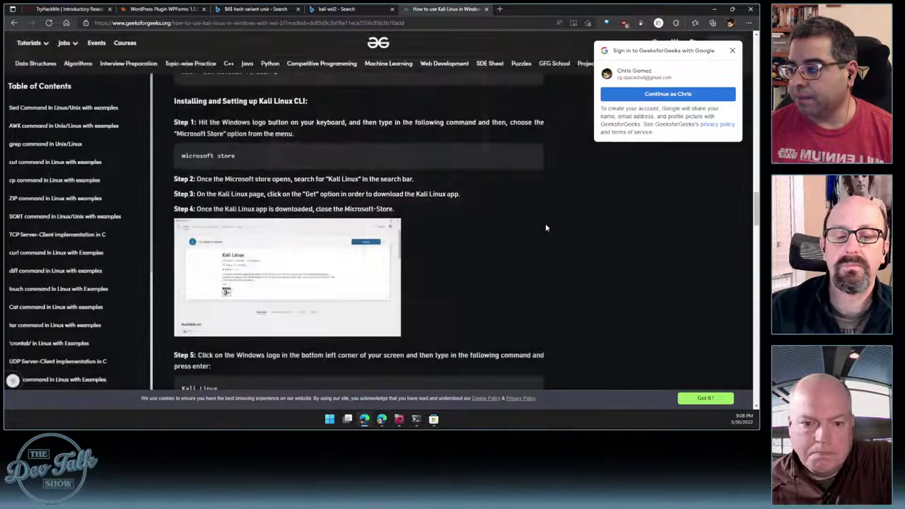
scroll(505, 237, "down", 1)
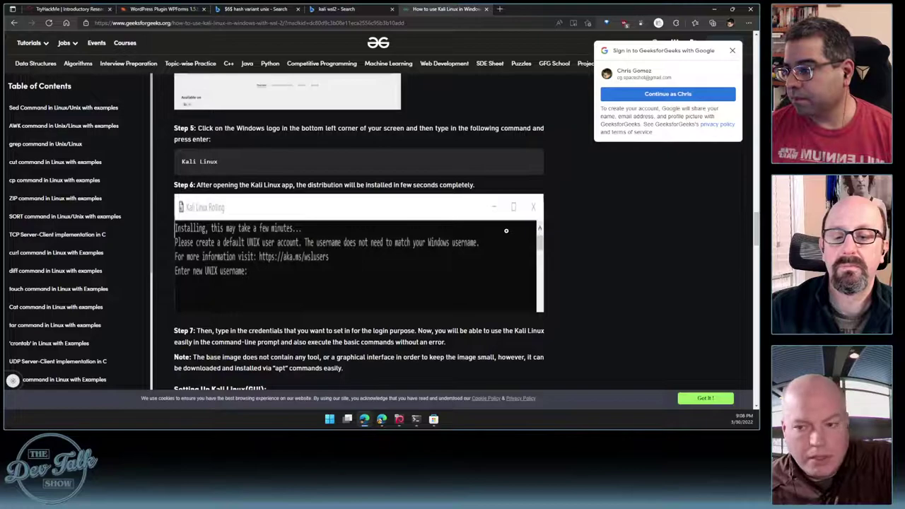
scroll(506, 230, "down", 3)
scroll(506, 233, "up", 3)
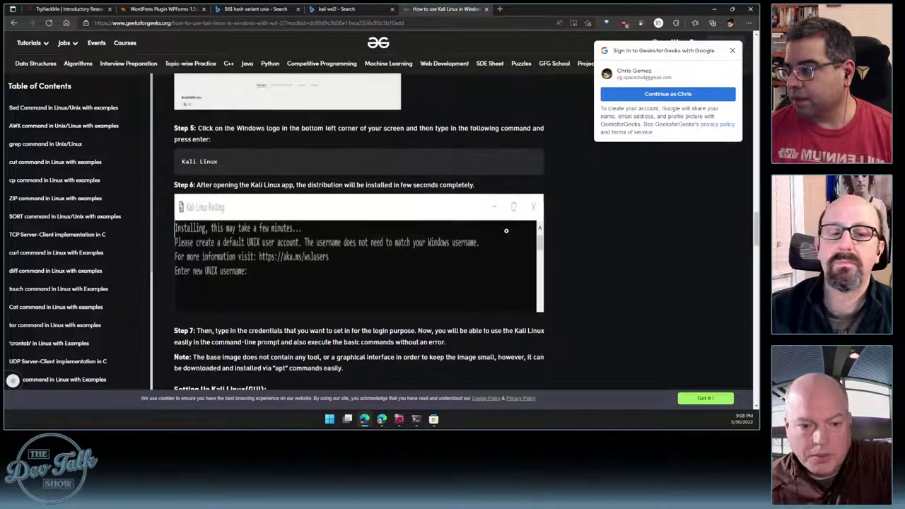
scroll(506, 230, "down", 3)
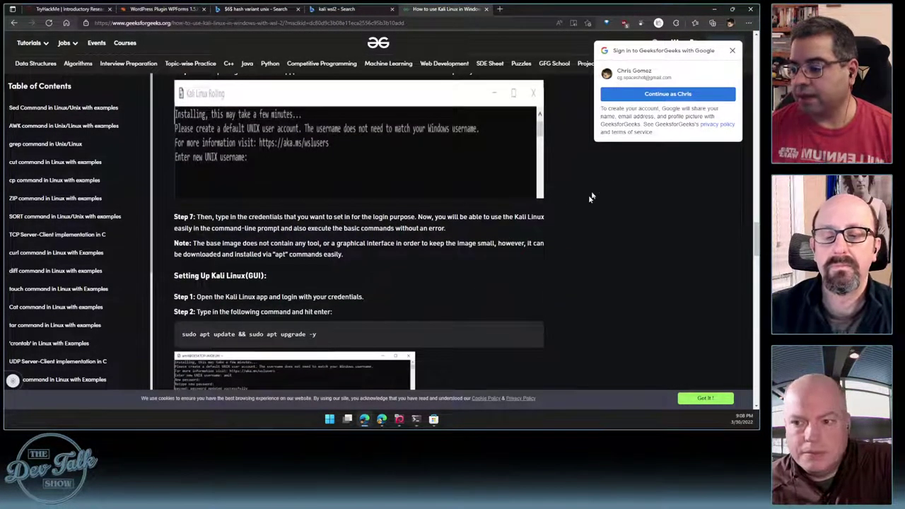
Check the Microsoft Store library for the Kali Linux download, and put the store window away
left_click(433, 420)
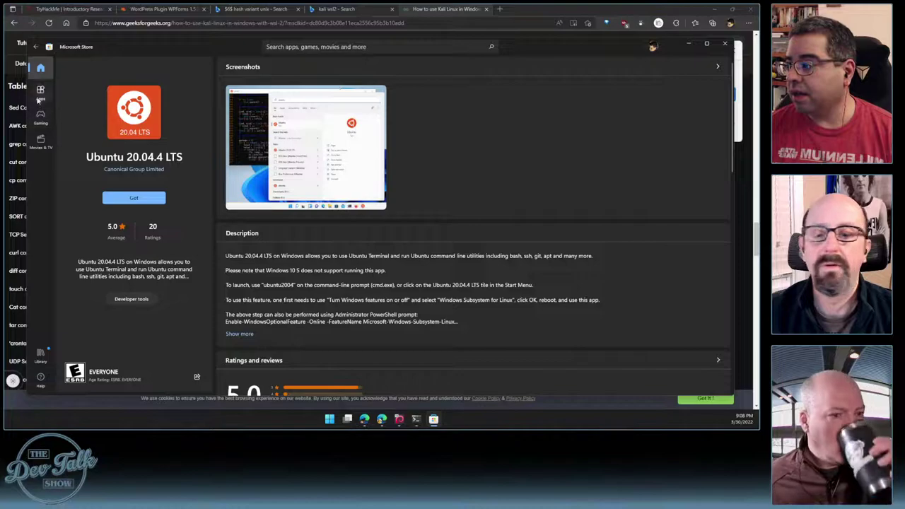
left_click(41, 350)
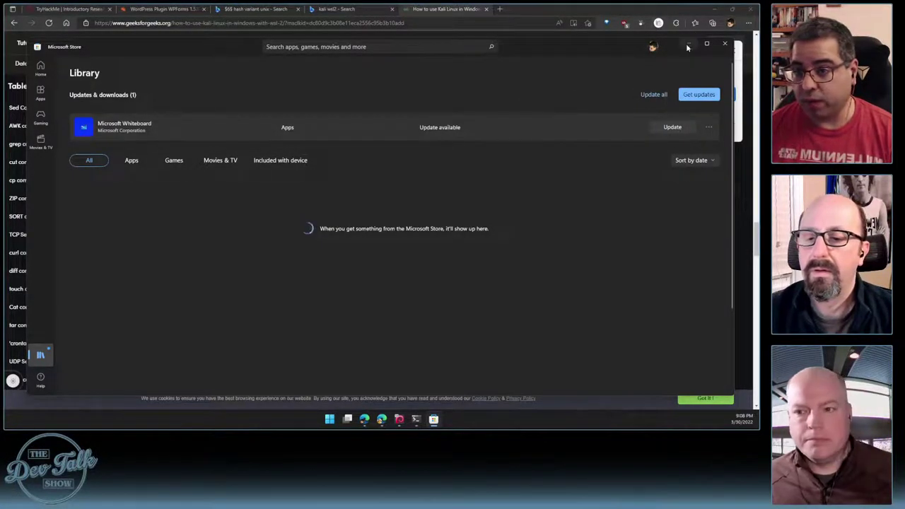
left_click(21, 333)
Find the Kali Linux app through Windows search and launch it to install the distribution
left_click(329, 420)
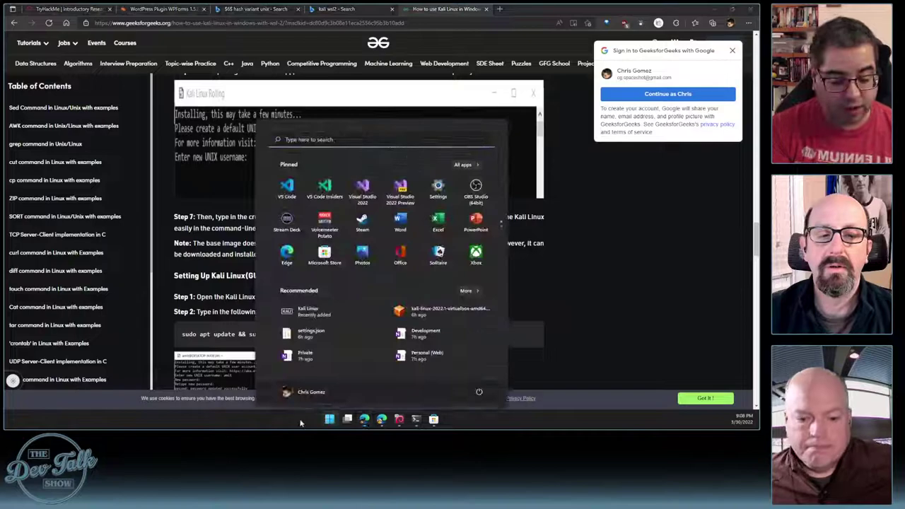
type("kali")
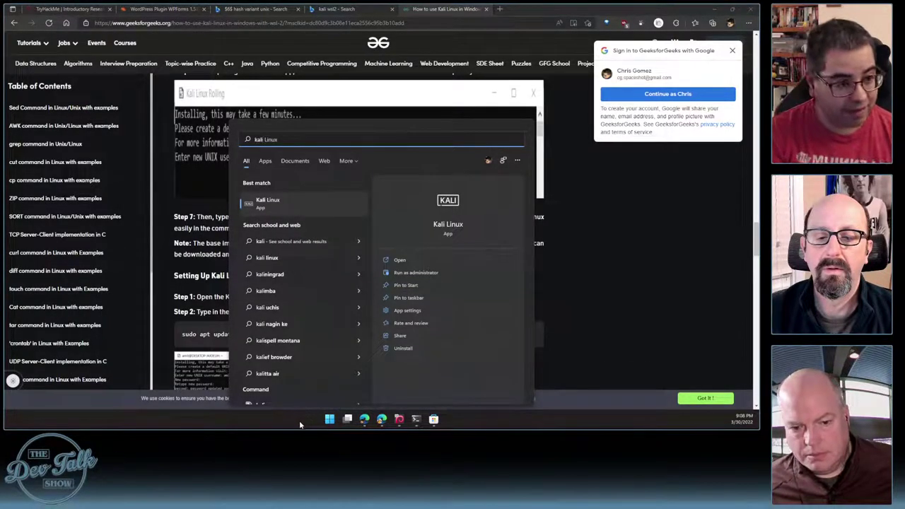
type(" linux")
left_click(284, 201)
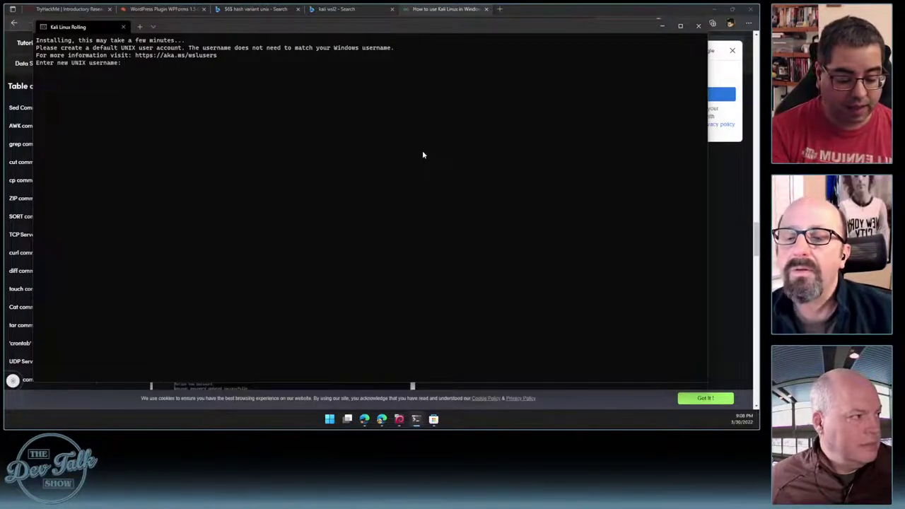
Create the default UNIX account by entering a username and password, keeping the terminal out of view during password entry
key("Return")
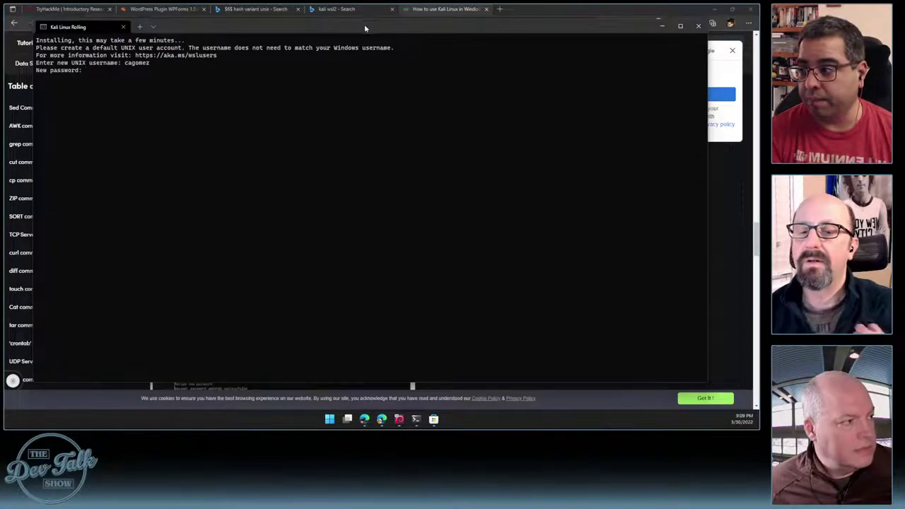
key("alt+Tab")
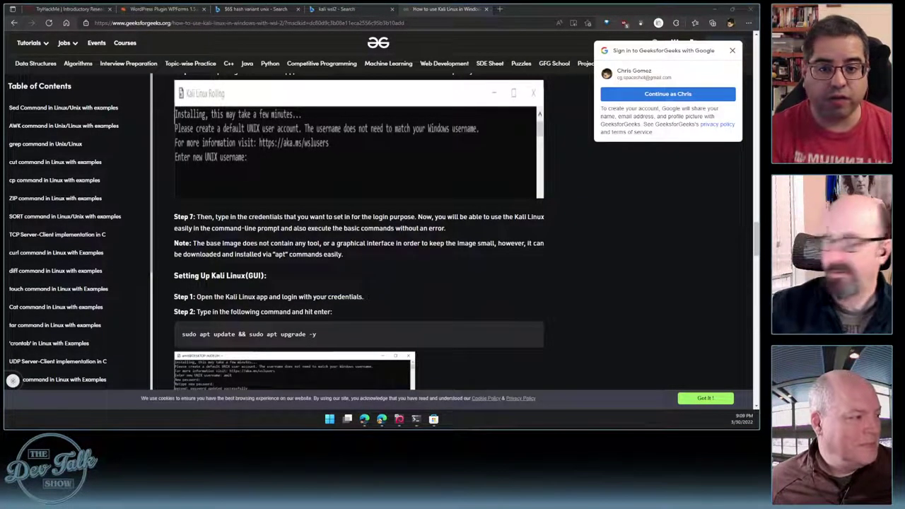
left_click_drag(757, 14, 374, 37)
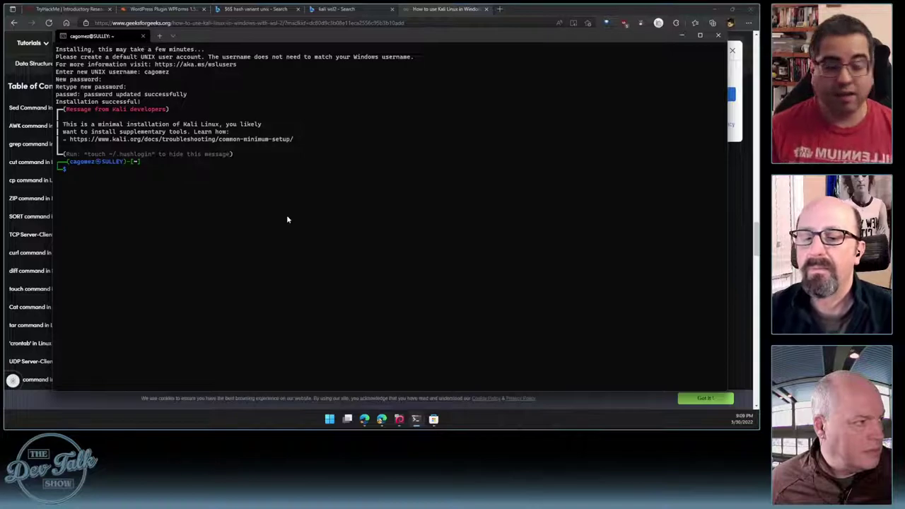
Run "searchsploit vlc" in the new Kali Linux terminal
type("sud")
key("BackSpace")
key("BackSpace")
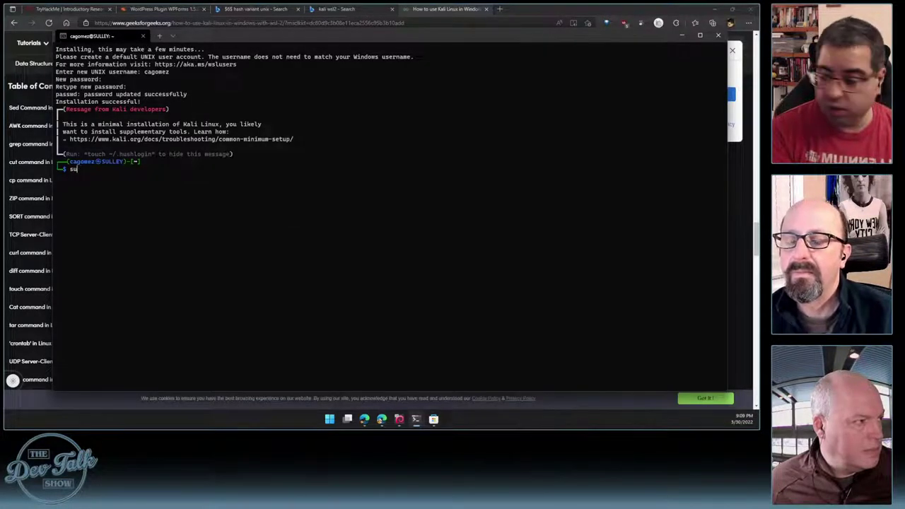
type("earchspol")
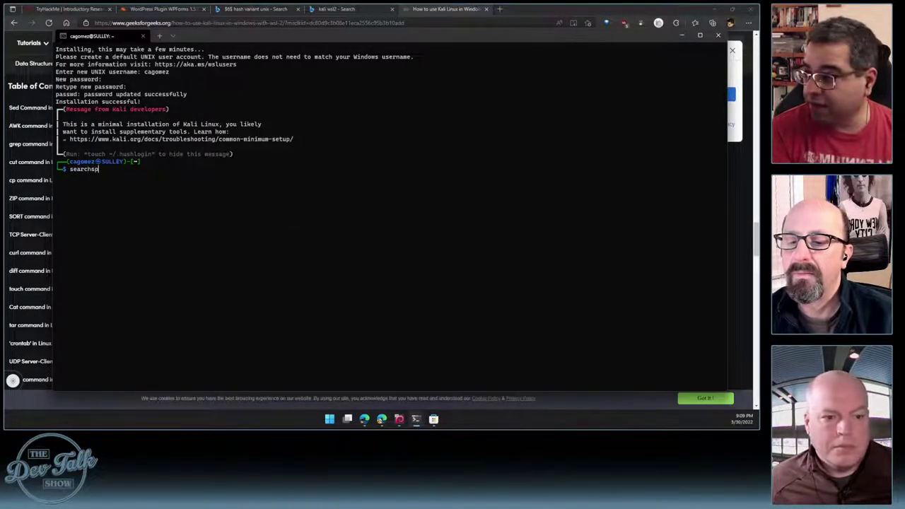
key("BackSpace")
key("BackSpace")
type("l")
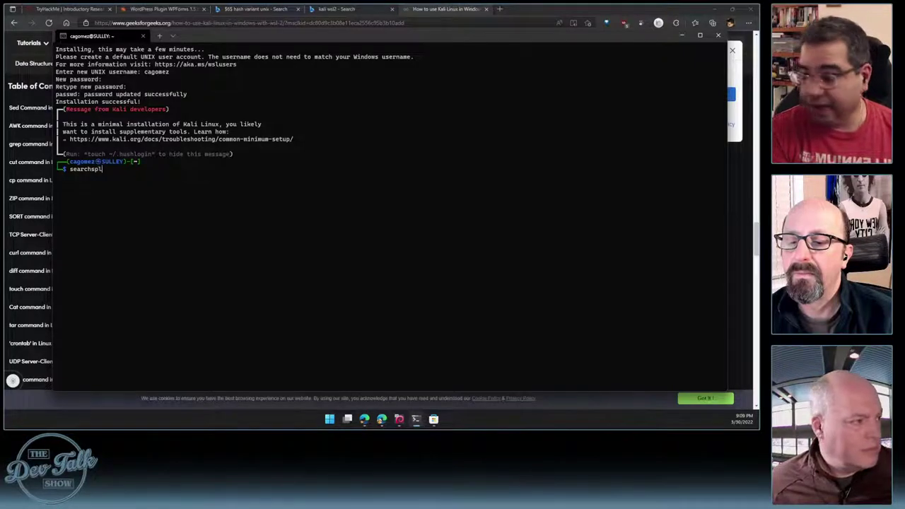
type("oit wit v")
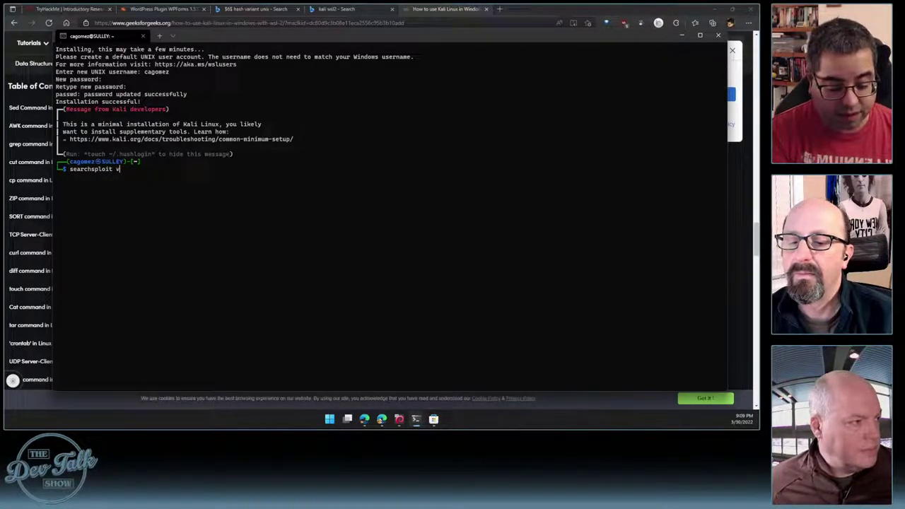
type("lc")
key("Return")
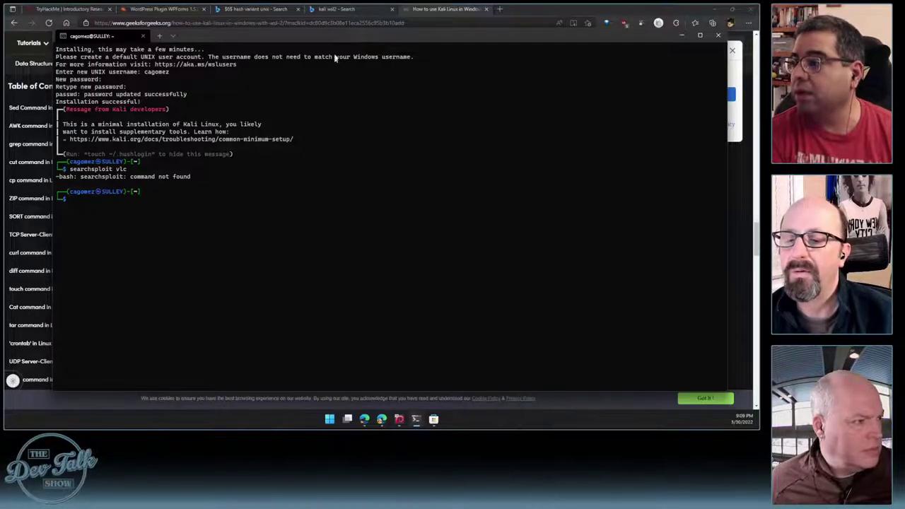
Check the searchsploit command and its VLC media results in the Kali virtual machine, and return to the WSL terminal
left_click(399, 419)
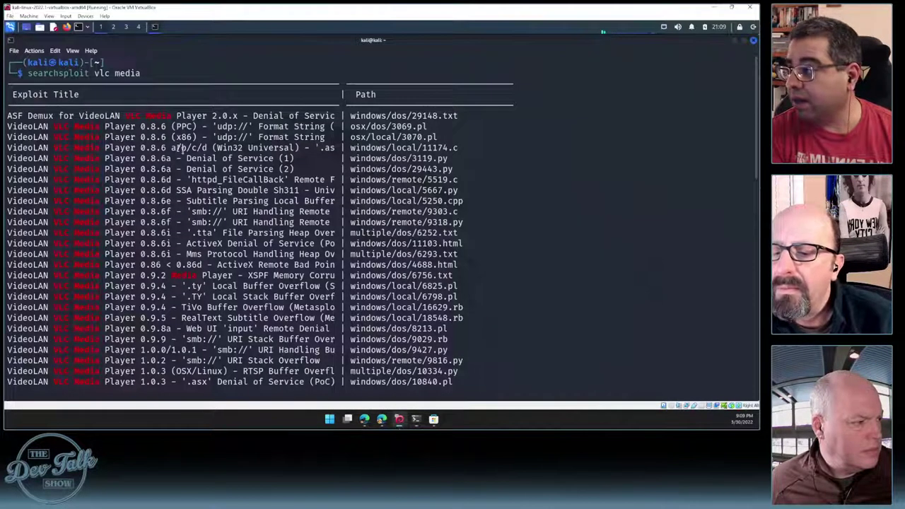
left_click(715, 7)
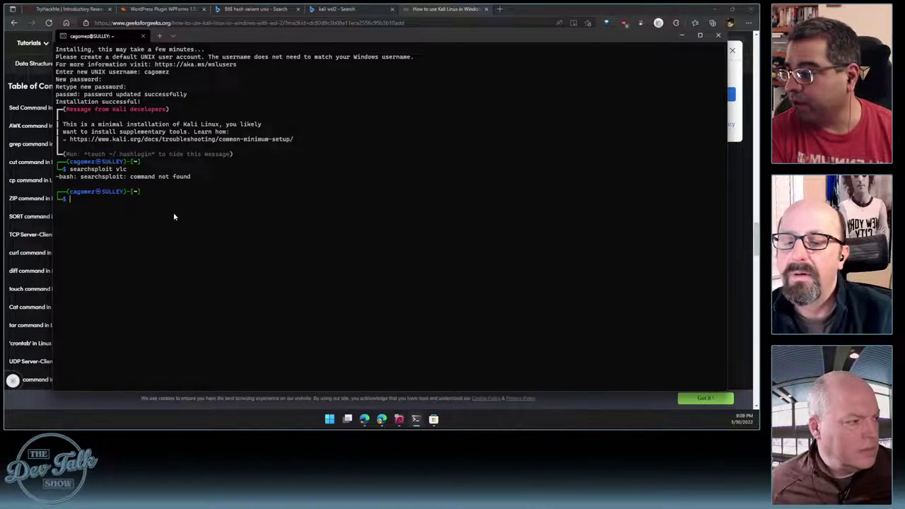
type("sear")
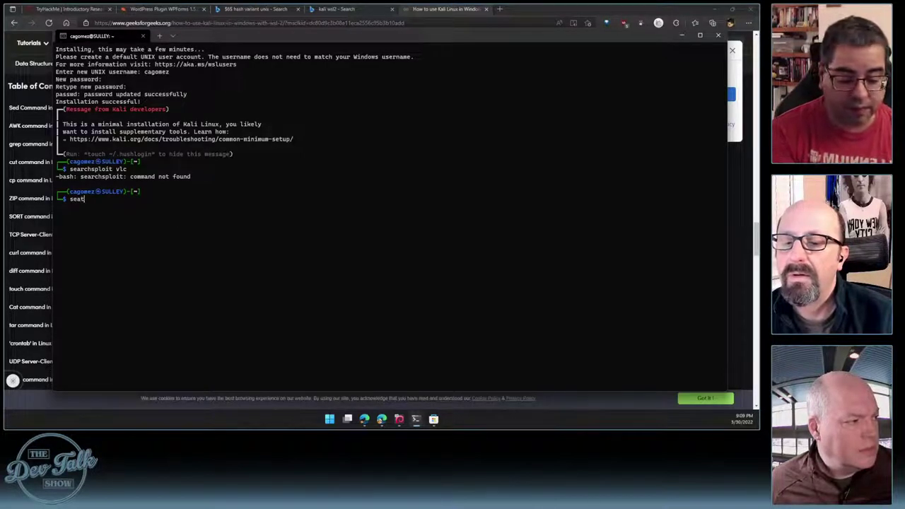
type("chspl")
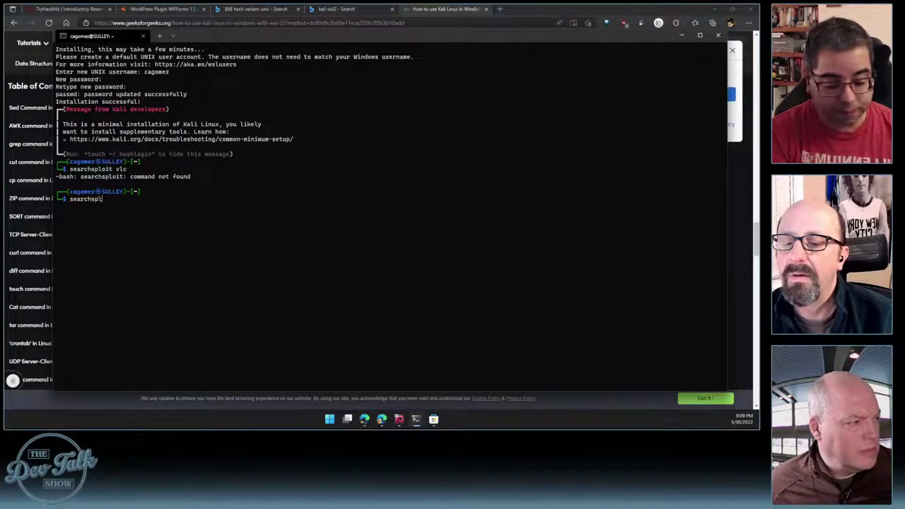
type("oit")
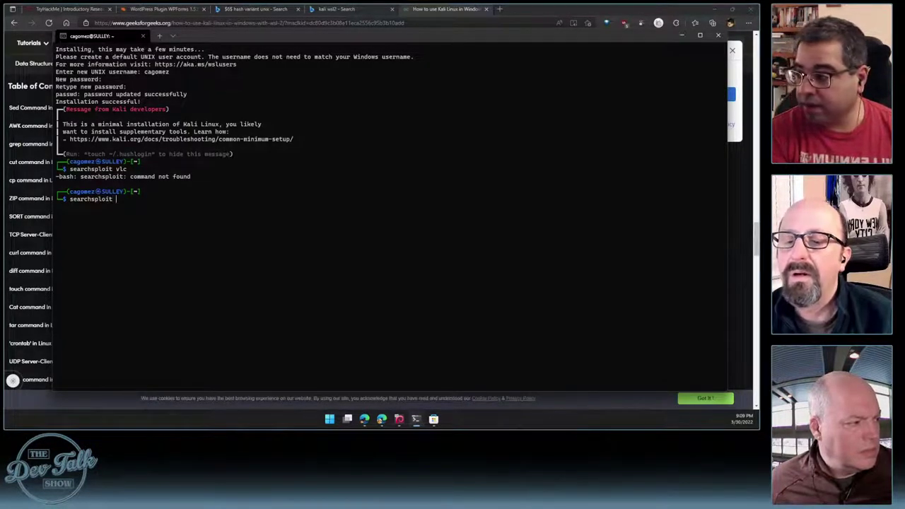
key("BackSpace")
key("BackSpace")
key("BackSpace")
key("BackSpace")
key("BackSpace")
key("BackSpace")
key("BackSpace")
key("BackSpace")
key("BackSpace")
key("BackSpace")
key("BackSpace")
key("BackSpace")
key("BackSpace")
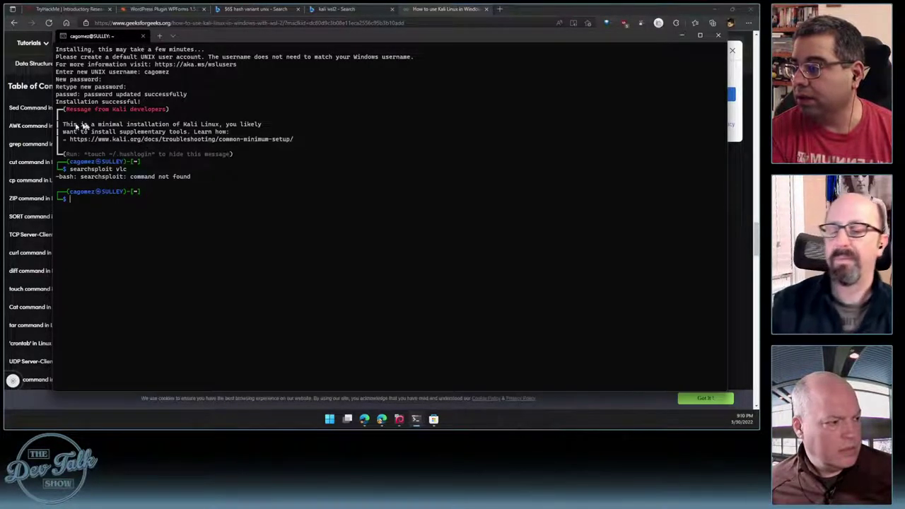
Close the standalone Kali terminal, check the other terminal window's profile list, and close that window with all its tabs
scroll(148, 162, "up", 2, "ctrl")
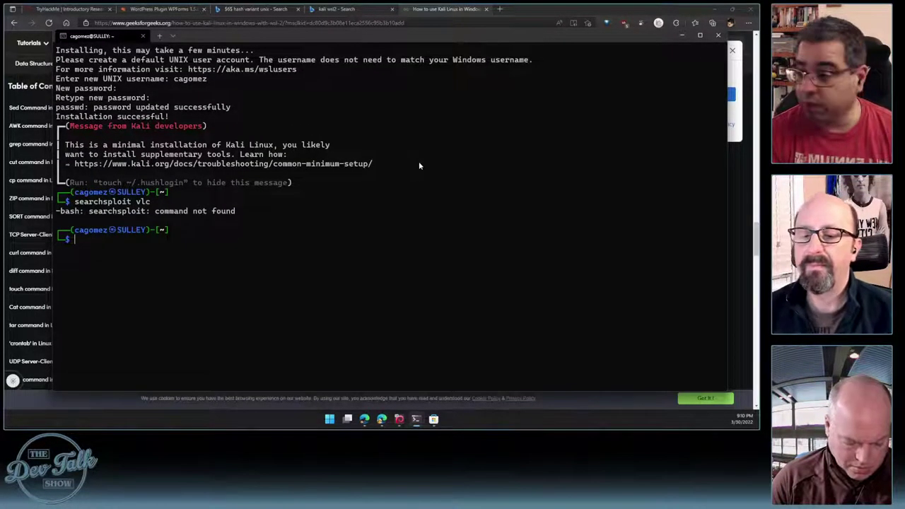
left_click(718, 35)
key("alt+Tab")
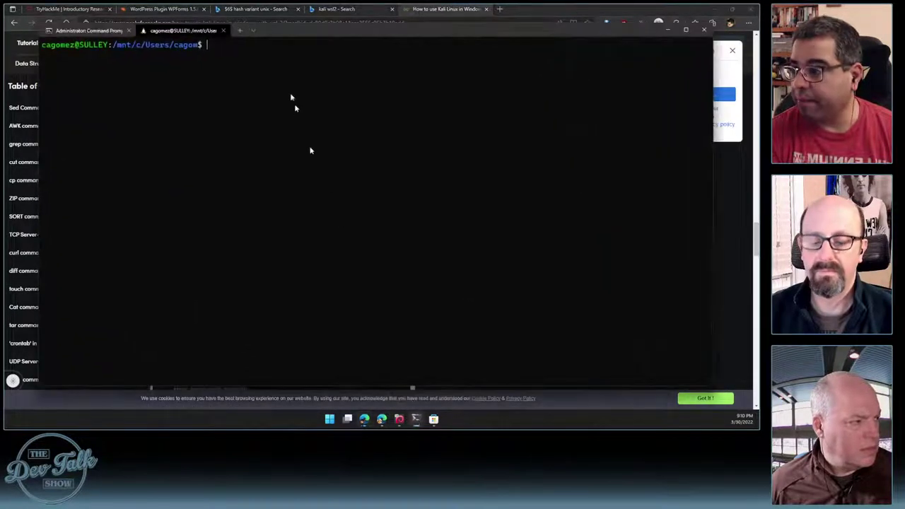
left_click(253, 32)
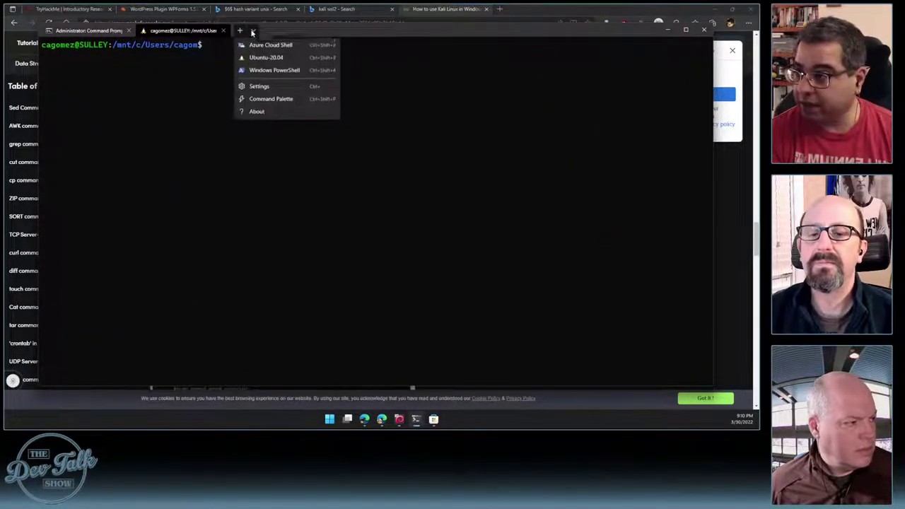
left_click(439, 106)
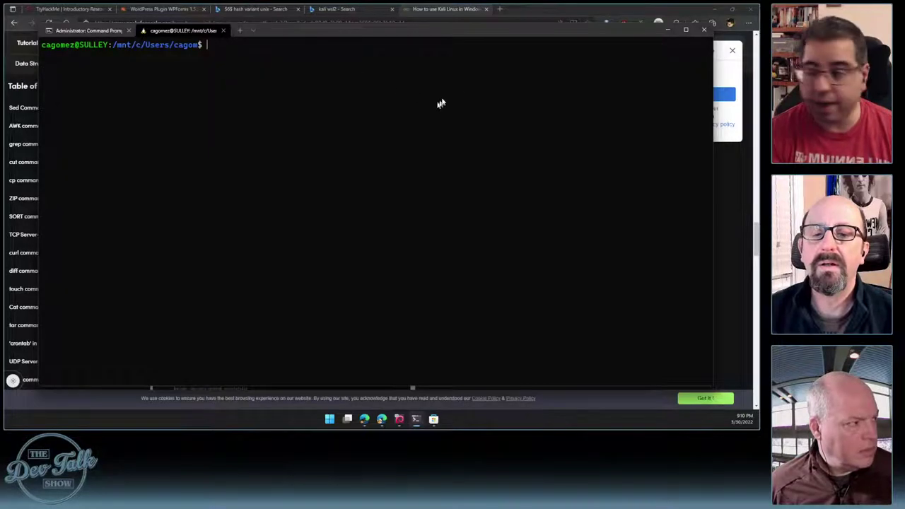
left_click(704, 37)
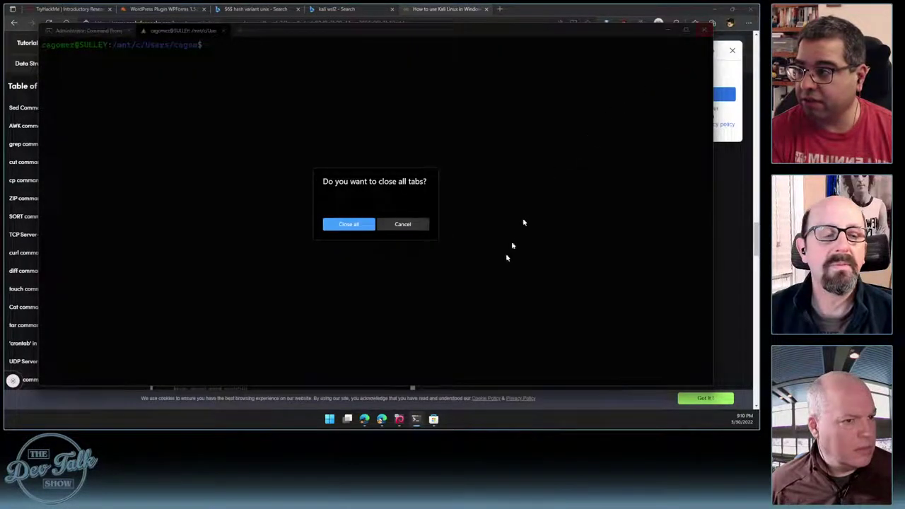
left_click(367, 226)
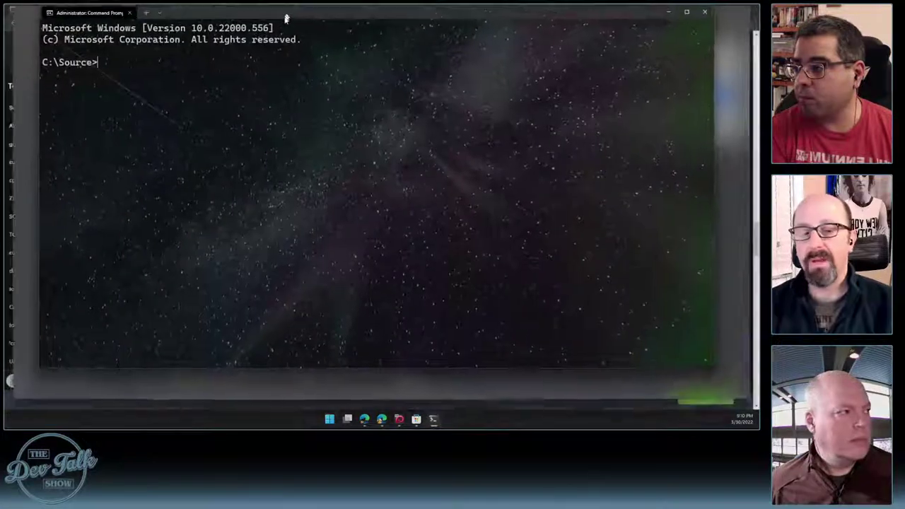
Open a kali-linux session from the new terminal window's profile list and enlarge its text
left_click_drag(283, 15, 285, 32)
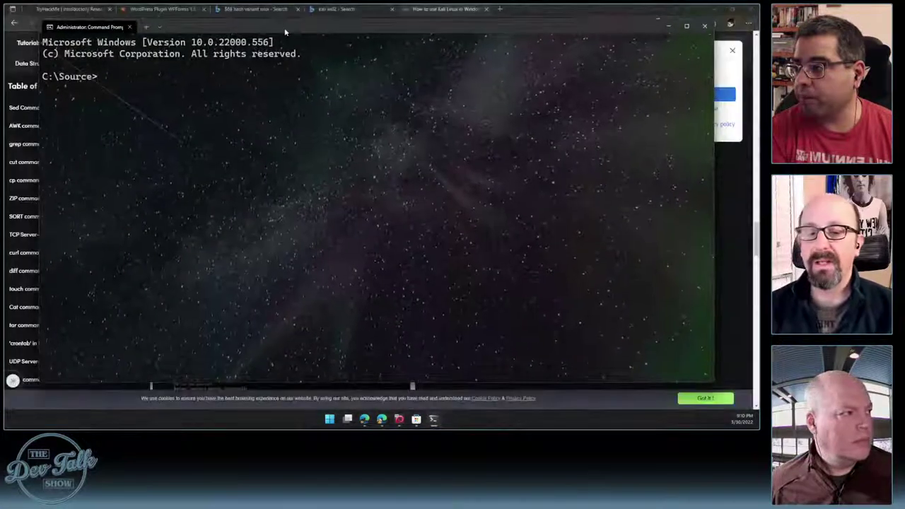
left_click(158, 27)
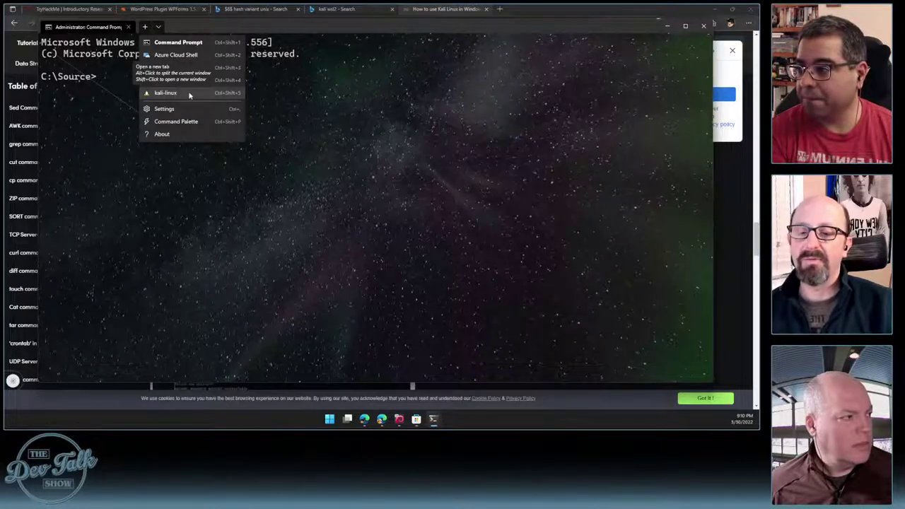
left_click(197, 92)
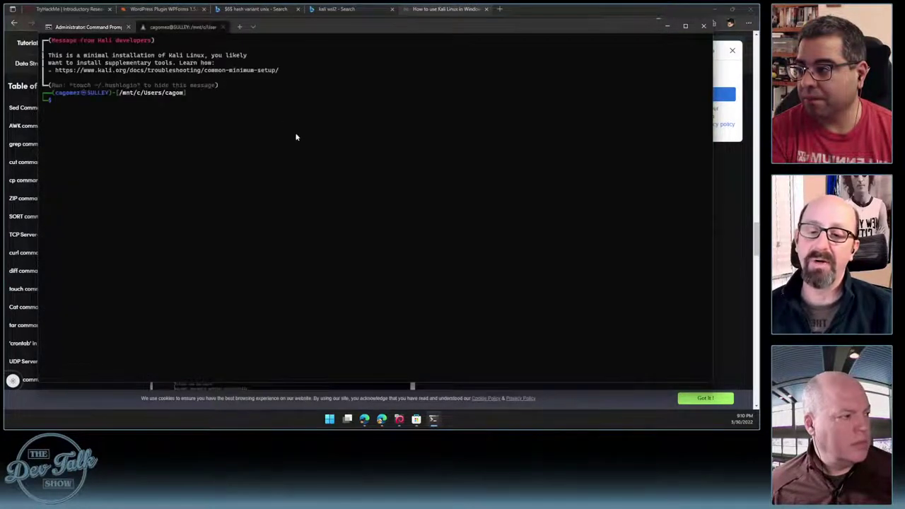
key("ctrl+equal")
key("ctrl+equal")
key("ctrl+equal")
key("ctrl+equal")
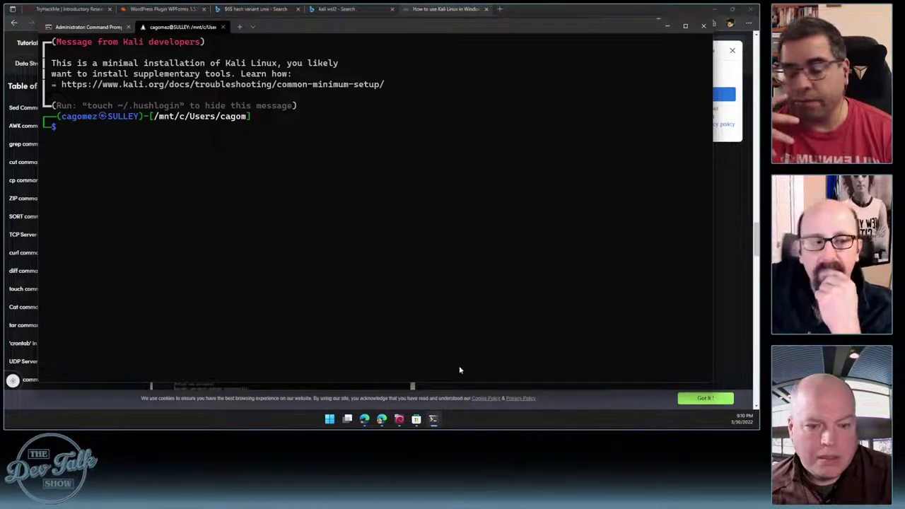
Minimize the terminal inside the Kali virtual machine to show its desktop, and return to the WSL terminal
left_click(399, 419)
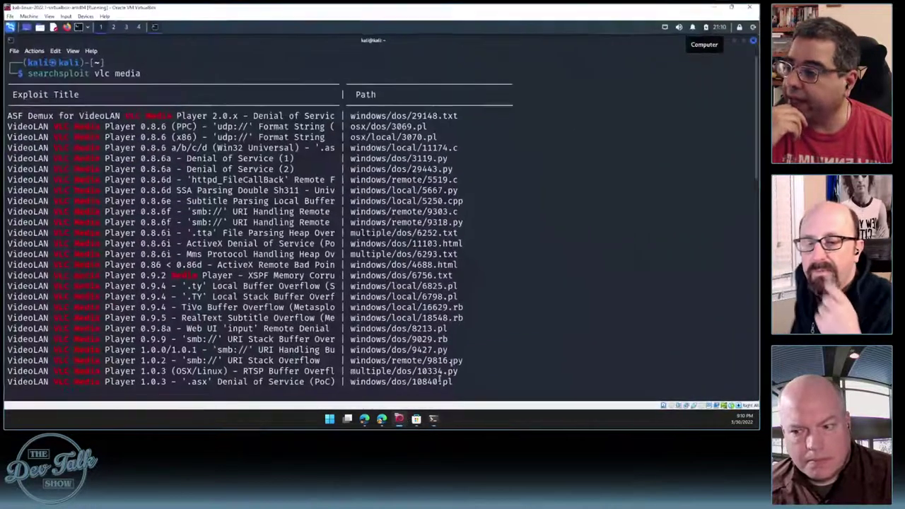
left_click(735, 41)
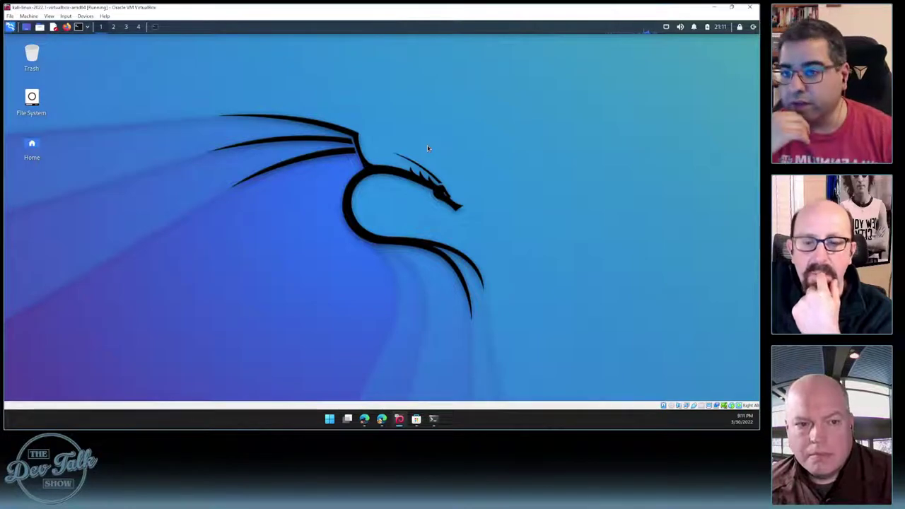
left_click(714, 7)
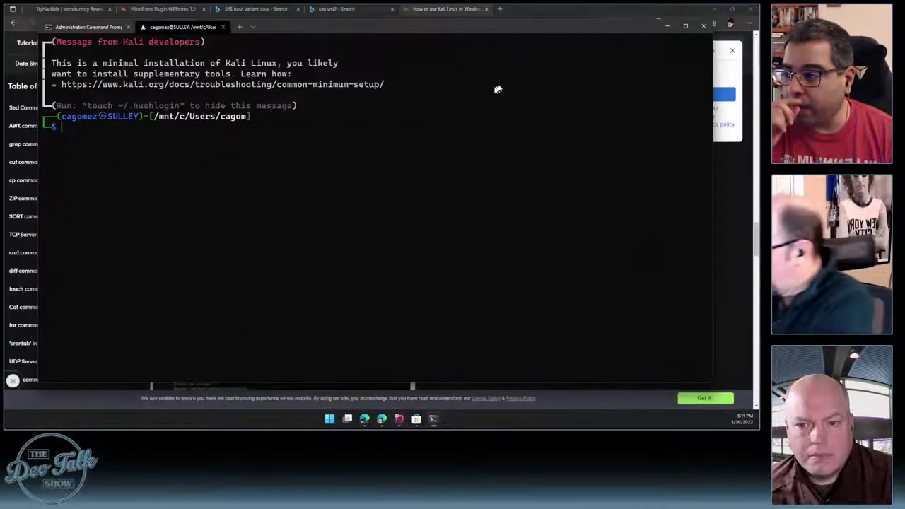
Open an Ubuntu-20.04 session with enlarged text and run "gedit" in it
left_click(252, 27)
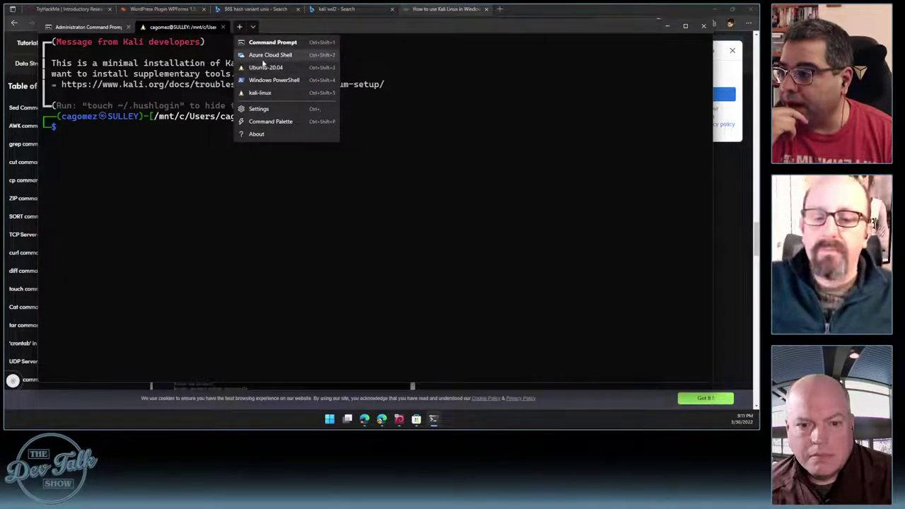
left_click(264, 67)
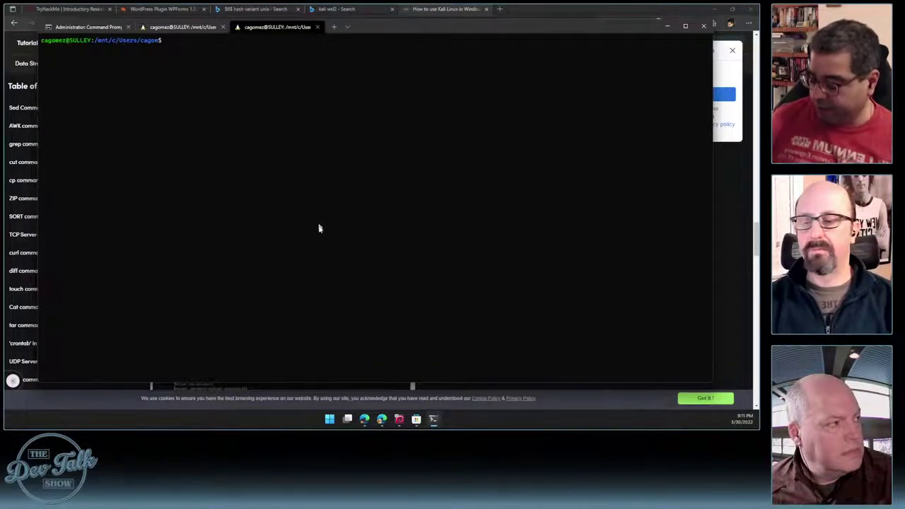
scroll(319, 236, "up", 4)
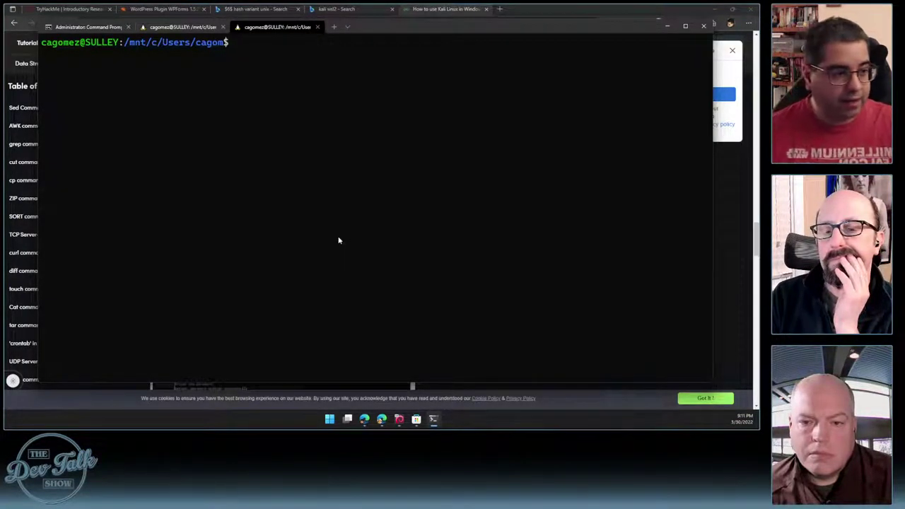
type("gedit")
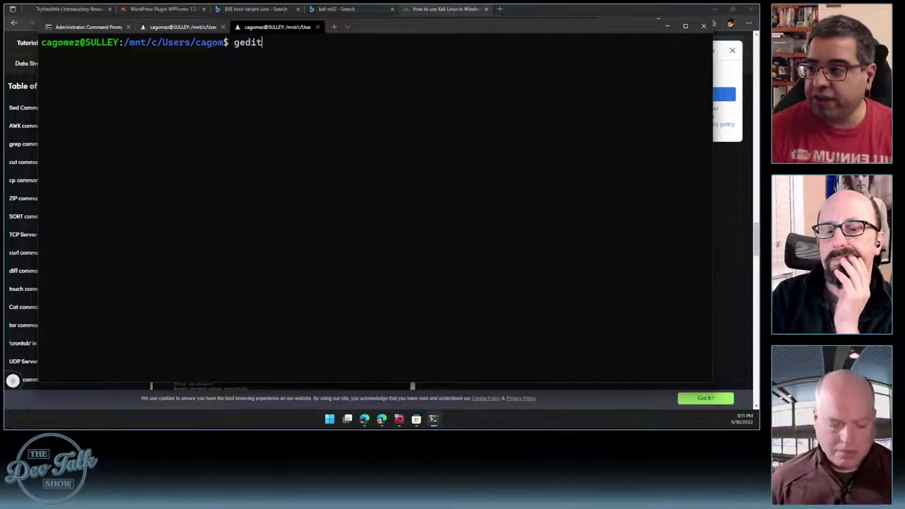
key("Return")
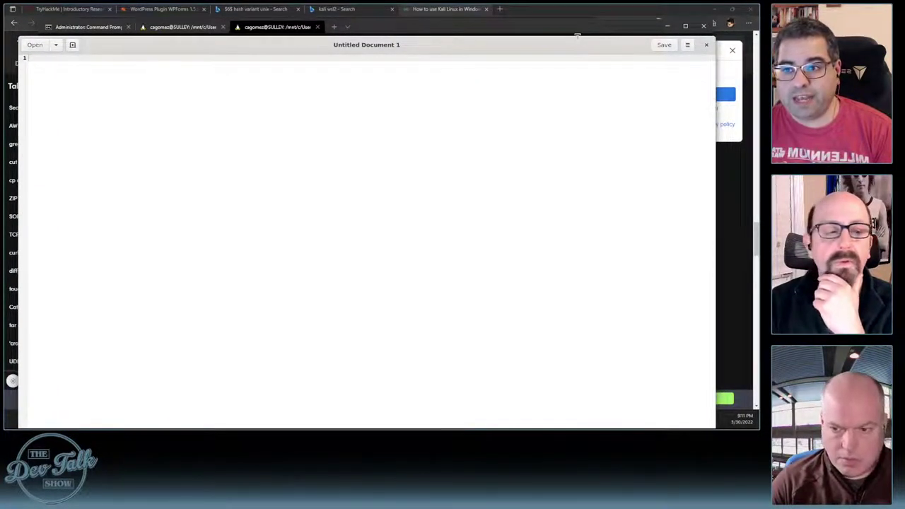
Shrink the gedit window and place it over the Ubuntu terminal, and close the editor
left_click_drag(578, 36, 572, 132)
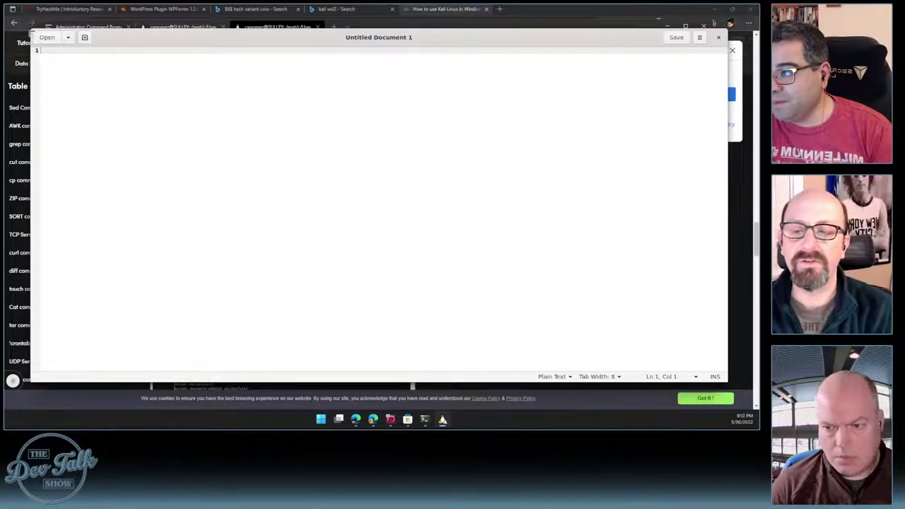
left_click_drag(31, 34, 130, 91)
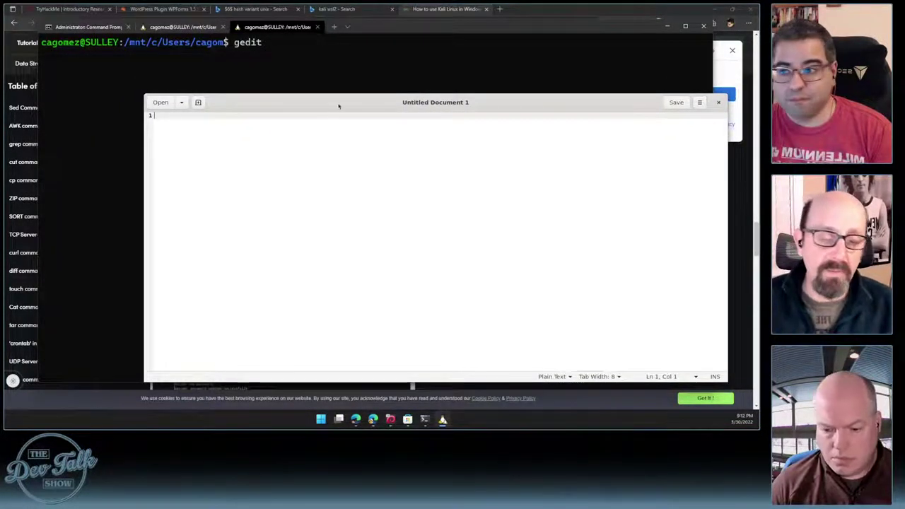
left_click_drag(341, 100, 304, 79)
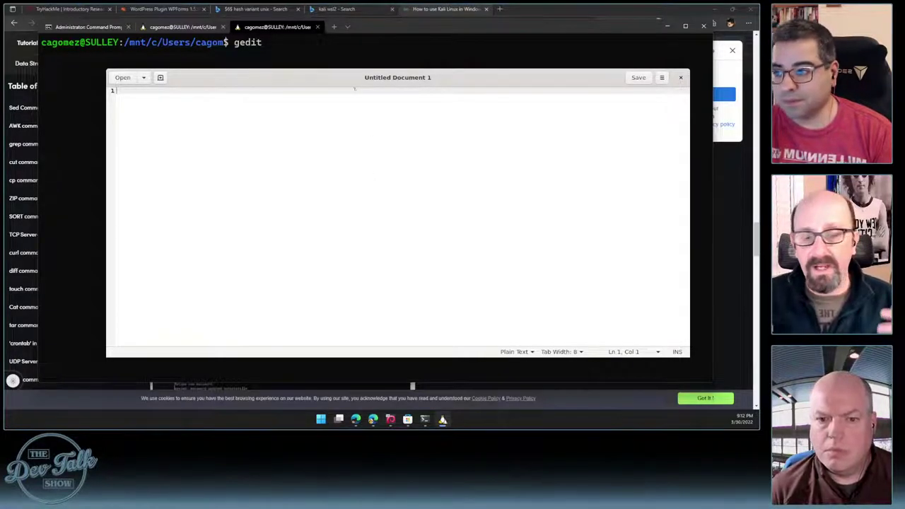
left_click_drag(350, 81, 289, 75)
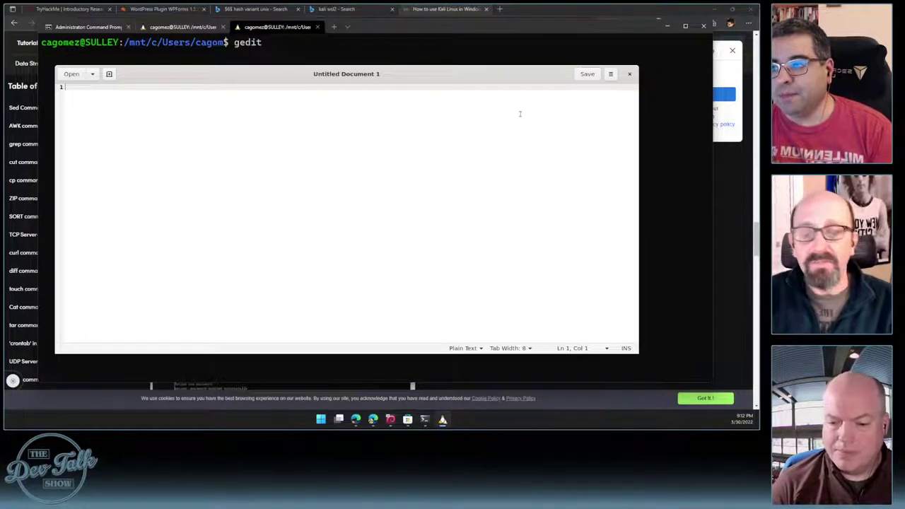
left_click(628, 76)
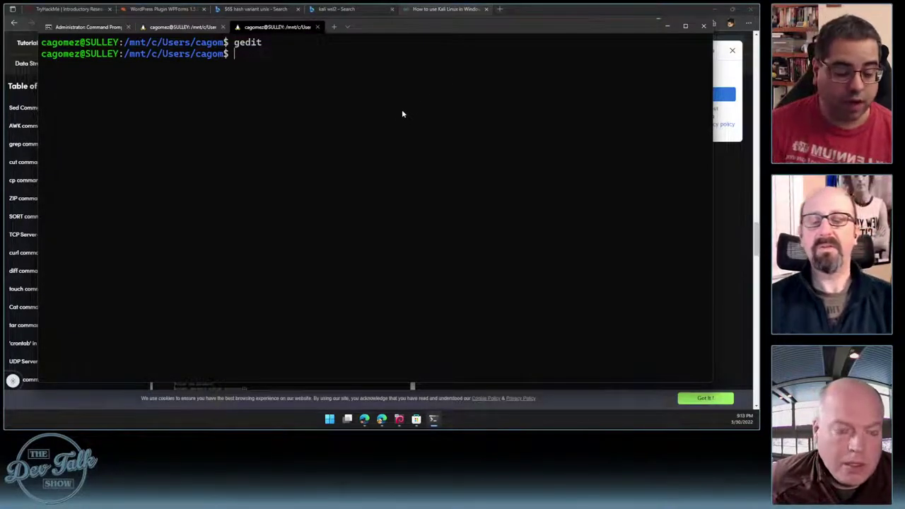
Run "code" in the Ubuntu terminal, fit the Visual Studio Code window on screen, and dismiss its Restricted Mode banner
type("de")
key("Return")
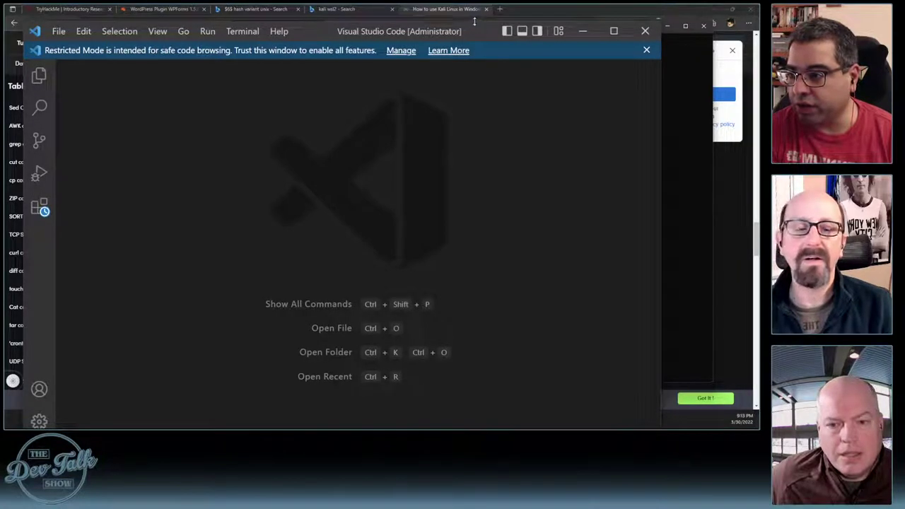
left_click_drag(474, 21, 514, 52)
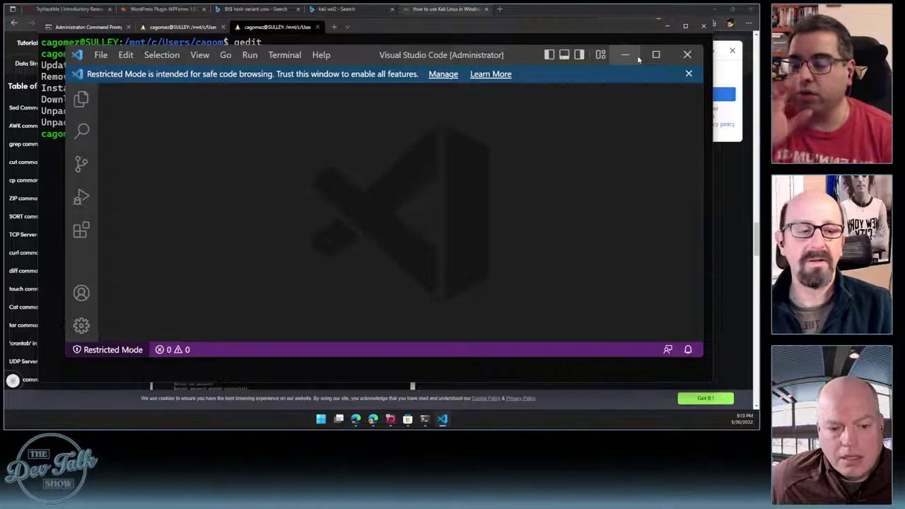
left_click(689, 75)
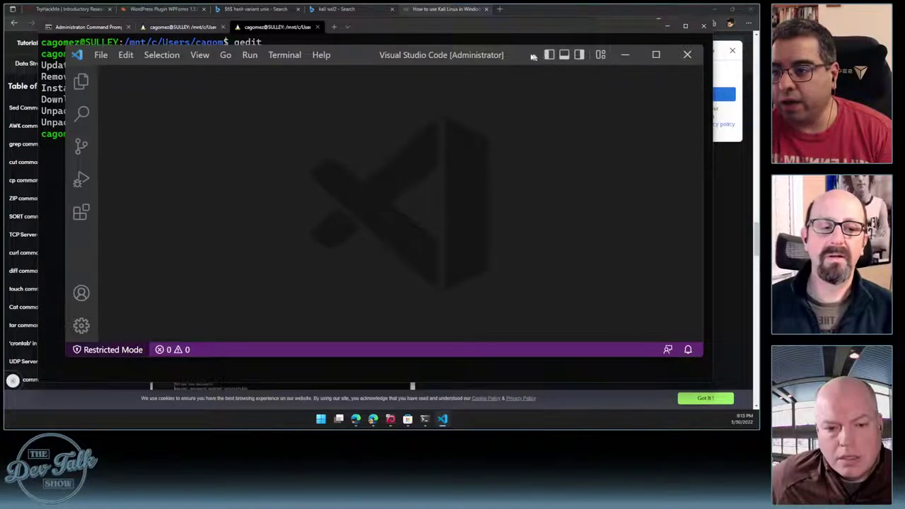
Review the VS Code Server installation output behind the editor, and inspect the editor's Restricted Mode details
left_click_drag(533, 55, 533, 200)
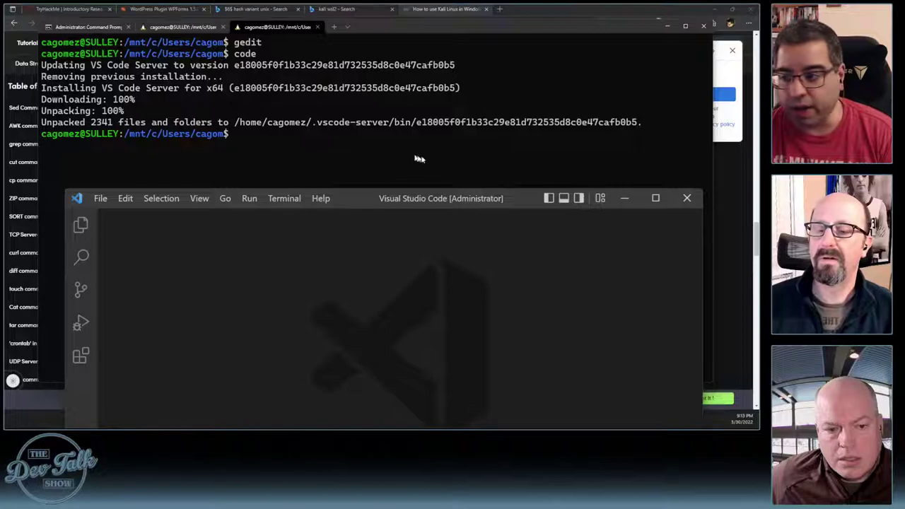
left_click_drag(523, 201, 529, 71)
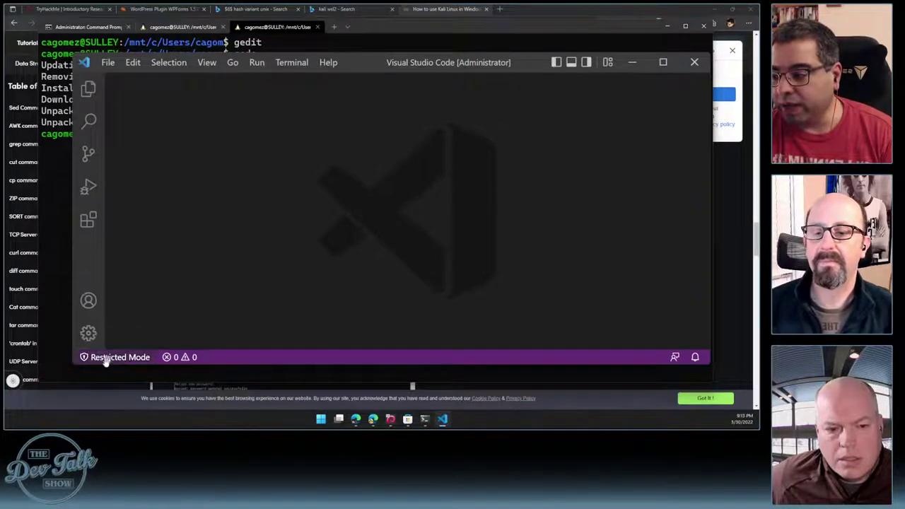
mouse_move(101, 356)
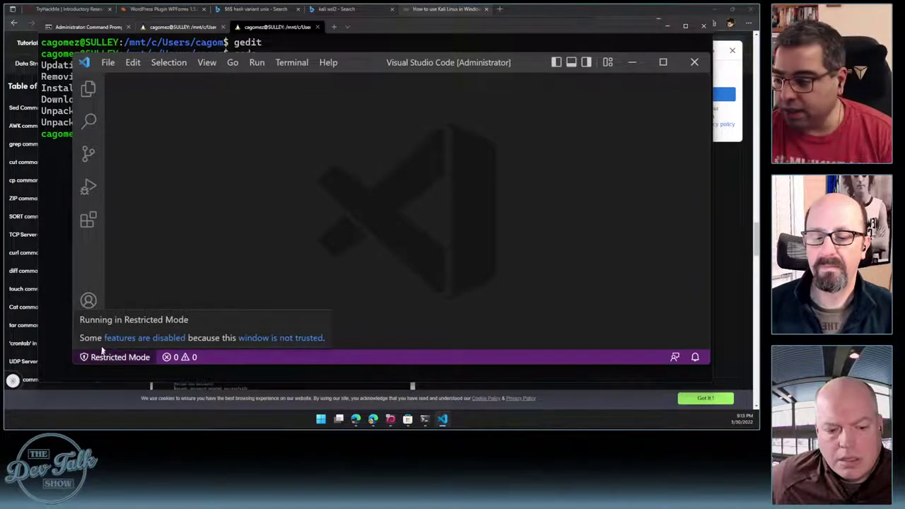
Show the installed extensions in Visual Studio Code and shift its window slightly over the Ubuntu terminal
left_click(88, 220)
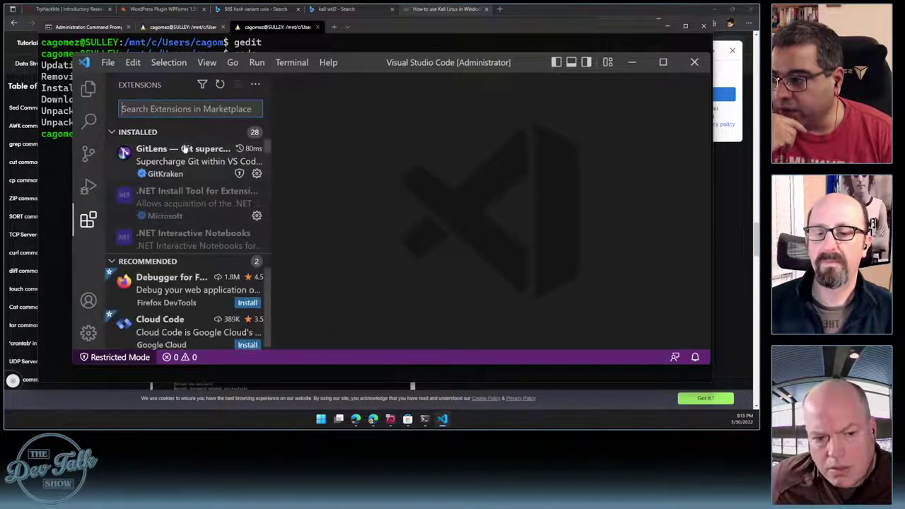
mouse_move(125, 211)
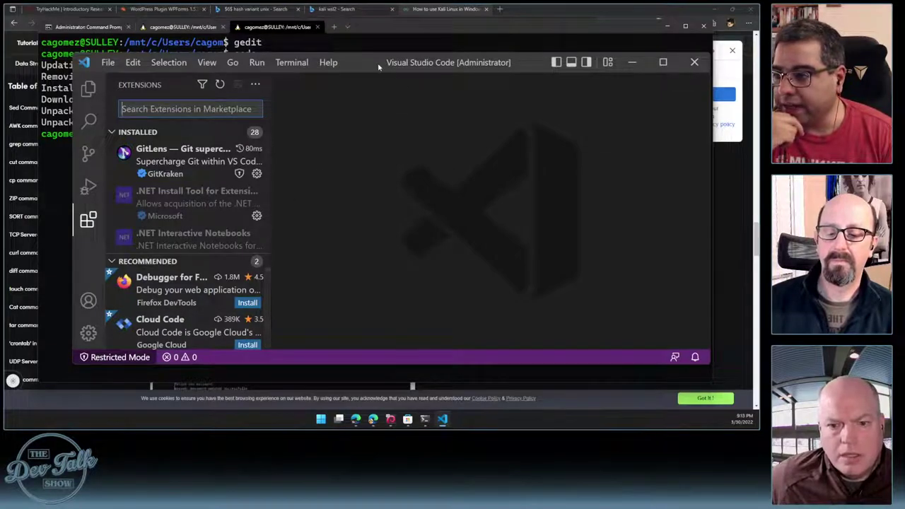
left_click_drag(379, 67, 373, 60)
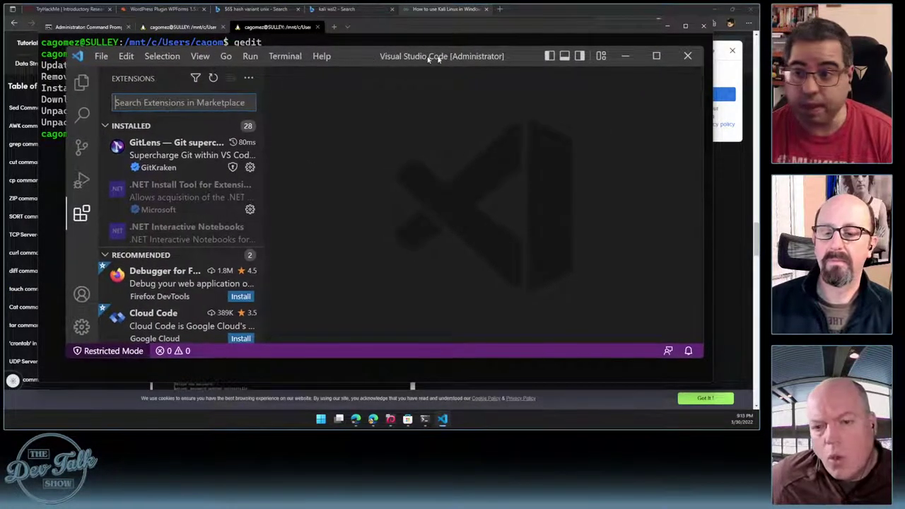
Open the bottom terminal panel and the secondary side bar in Visual Studio Code, keeping the extensions list displayed
left_click(549, 56)
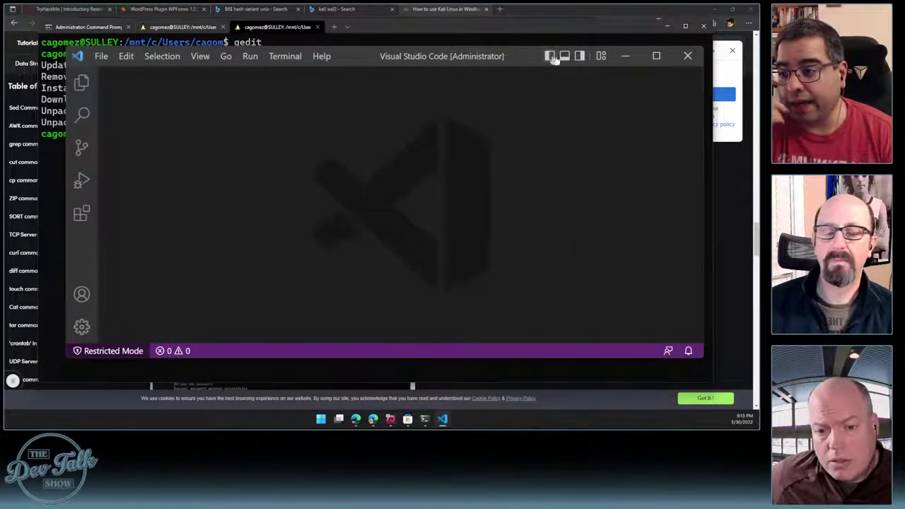
left_click(564, 57)
left_click(580, 56)
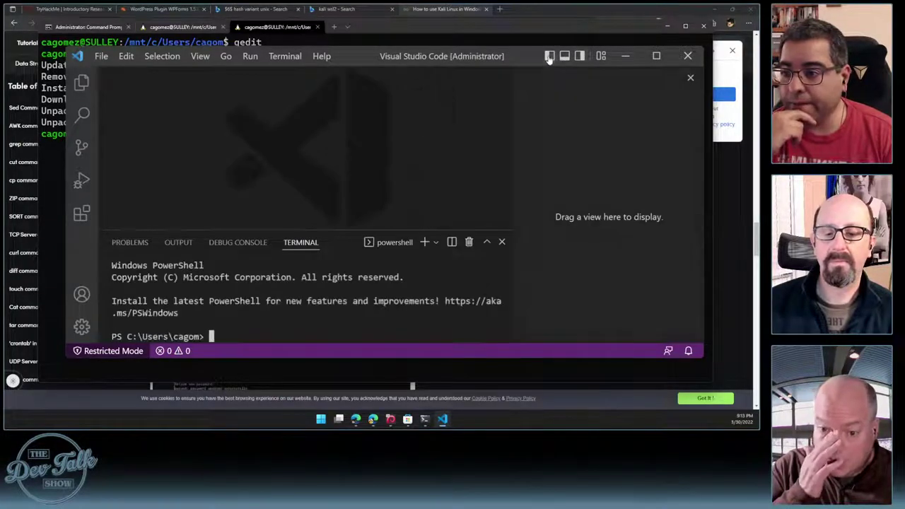
left_click(549, 56)
Check Visual Studio Code's version and operating system details, and close the editor
left_click(321, 56)
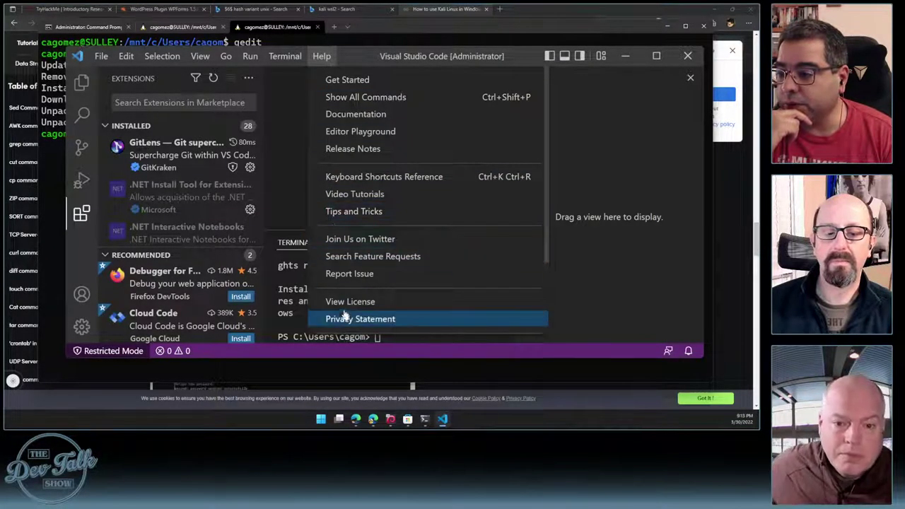
scroll(346, 325, "down", 3)
scroll(350, 116, "up", 3)
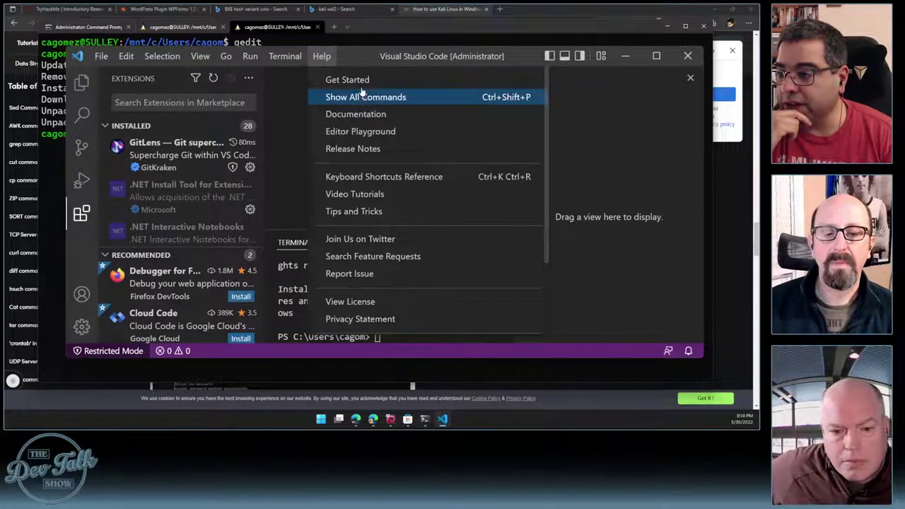
scroll(361, 115, "down", 3)
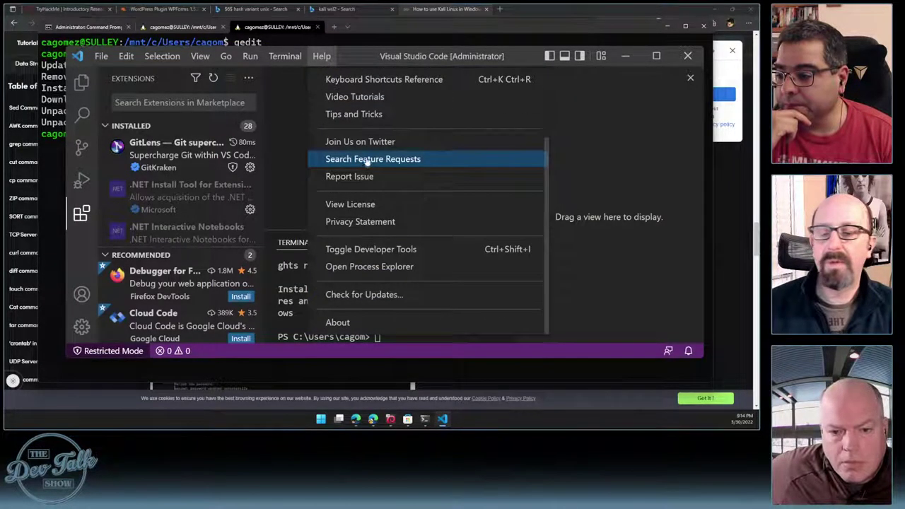
left_click(330, 321)
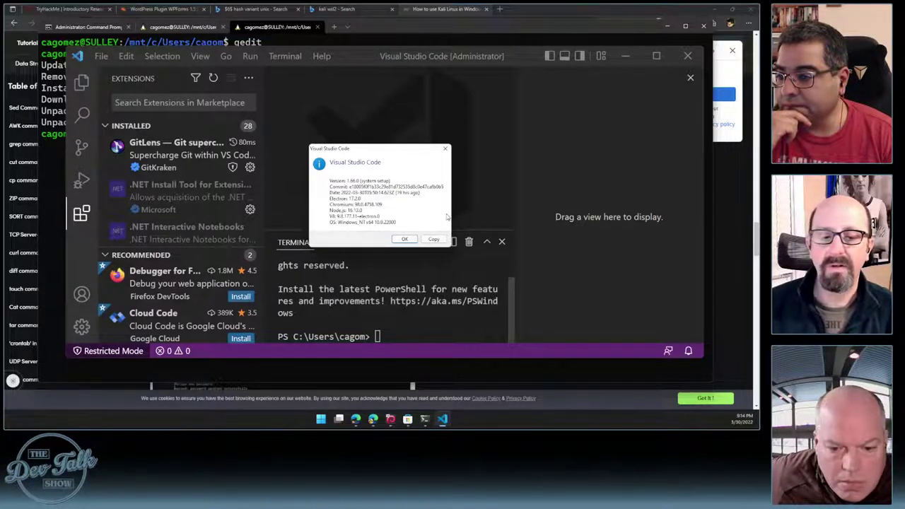
left_click(405, 240)
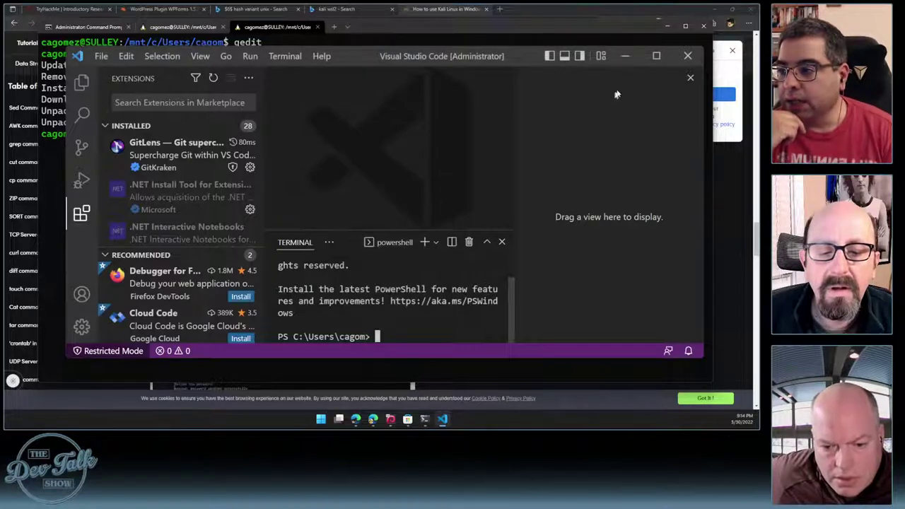
left_click(687, 56)
Search the web for "wsl graphical" in a new browser tab and open the Microsoft Docs article "Run Linux GUI apps with WSL"
left_click(504, 9)
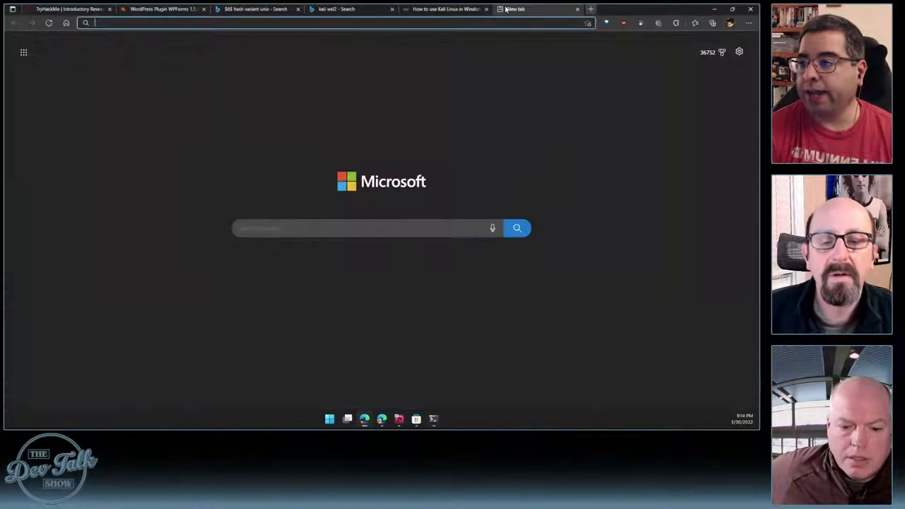
type("wsl g")
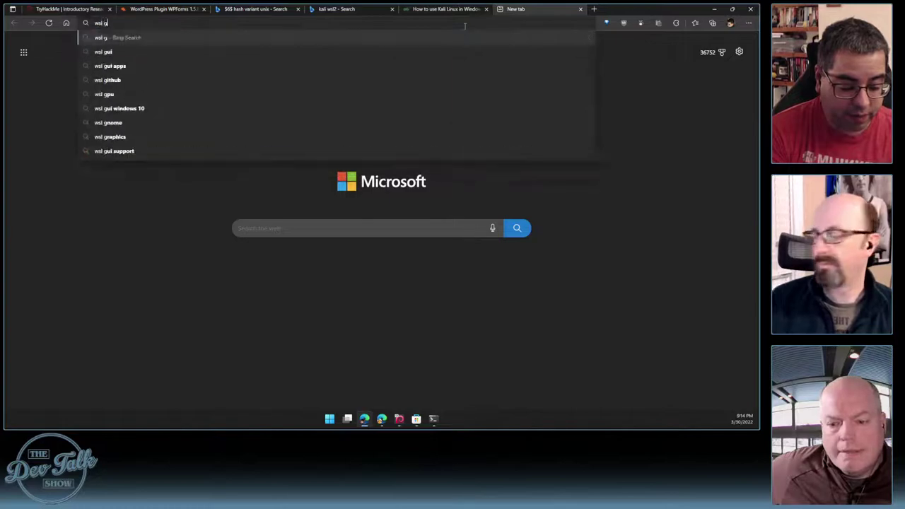
type("raphical")
key("Return")
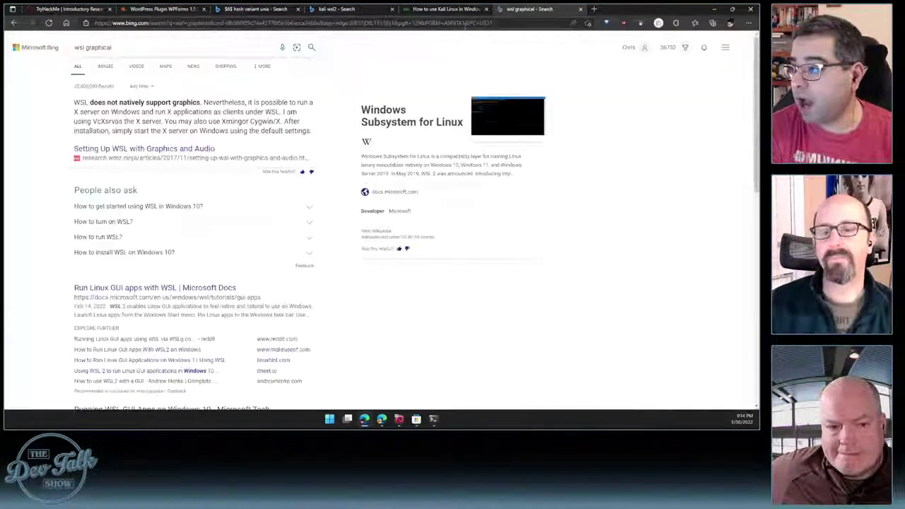
scroll(142, 185, "down", 3)
left_click(143, 176)
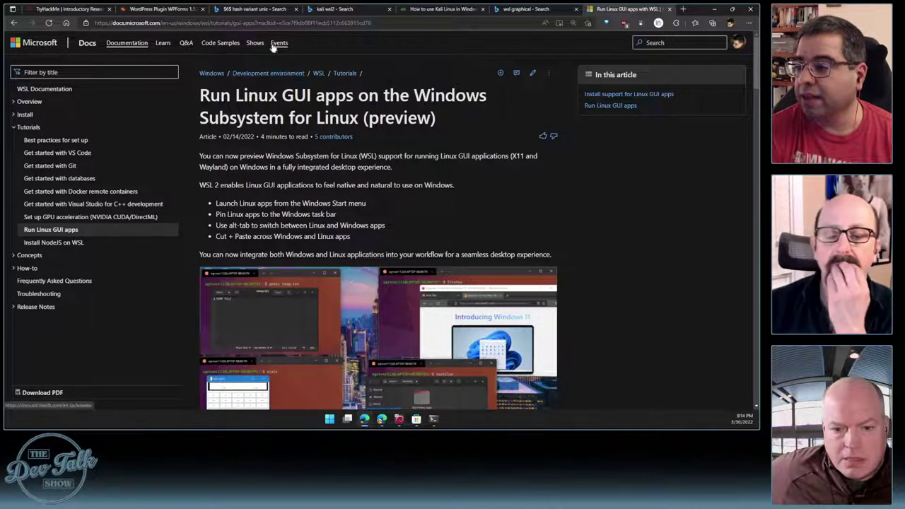
Select the Microsoft Docs article's full web address, and return to the page
left_click(268, 23)
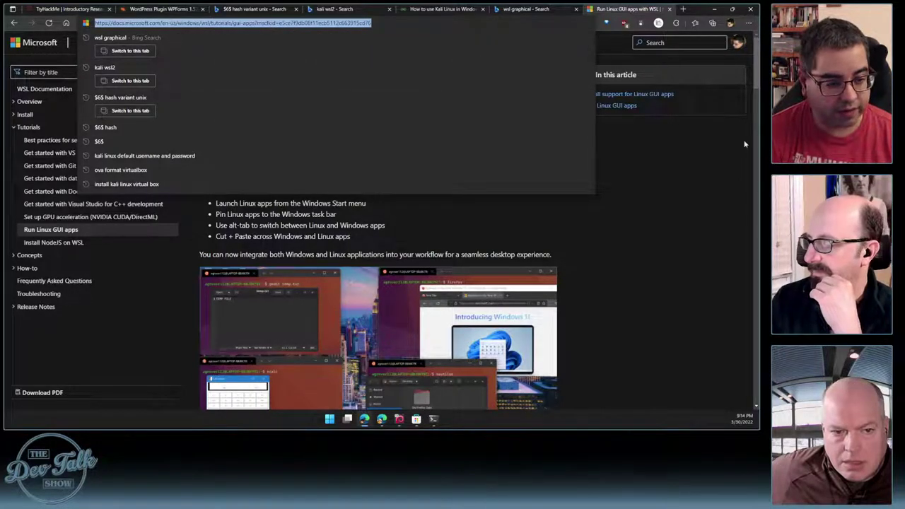
left_click(386, 25)
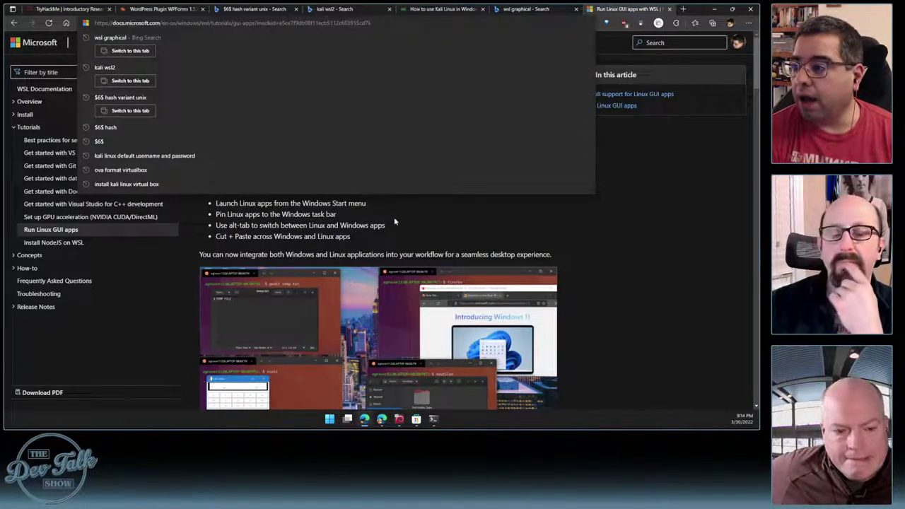
left_click(413, 230)
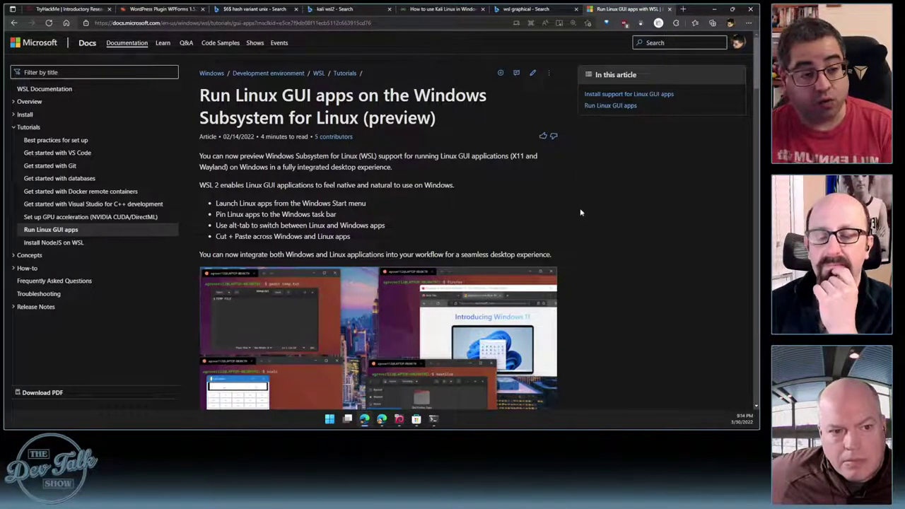
Read through the article's prerequisites, WSL install and update commands, and the installation sections for gedit, GIMP, Nautilus, VLC, X11 apps, Chrome, Teams and Edge
scroll(601, 208, "down", 4)
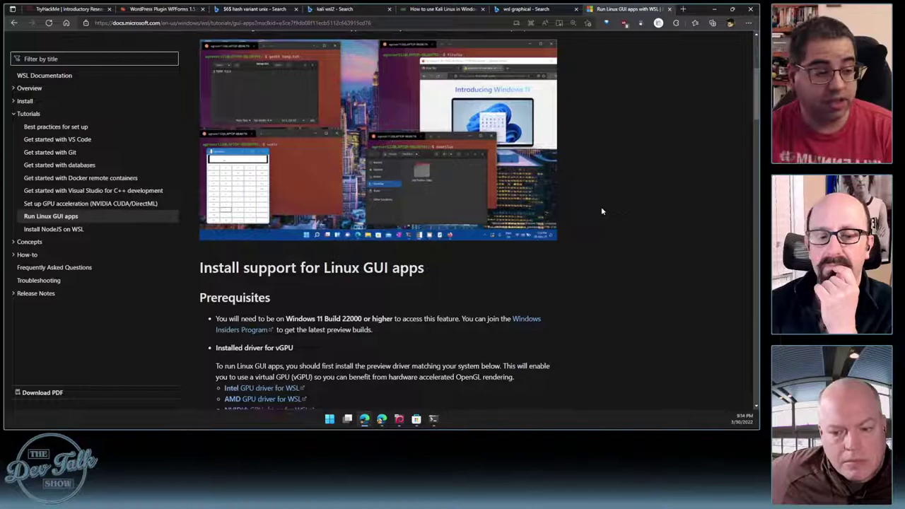
scroll(604, 216, "down", 6)
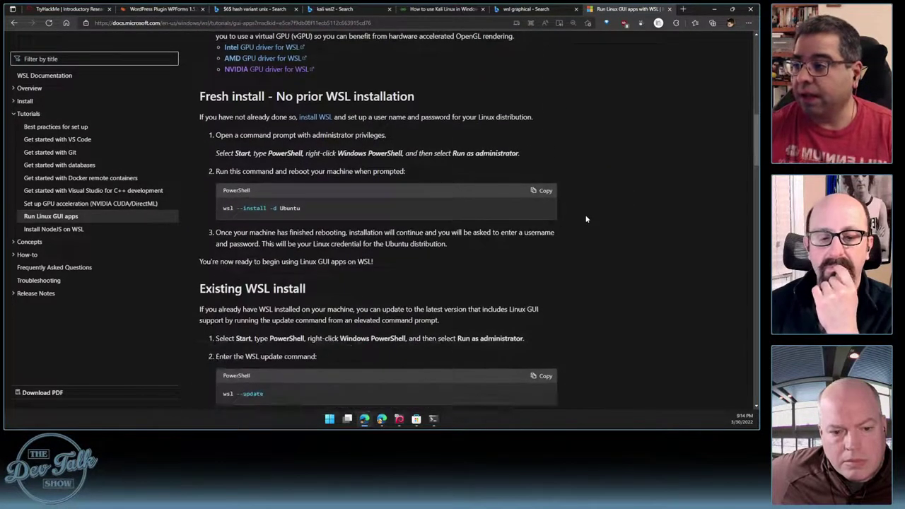
scroll(586, 219, "down", 6)
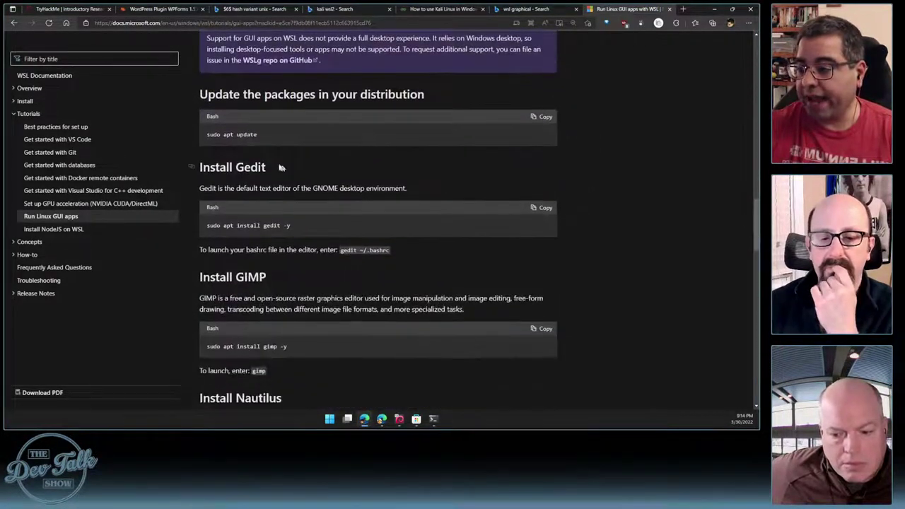
scroll(264, 183, "down", 2)
scroll(256, 183, "down", 2)
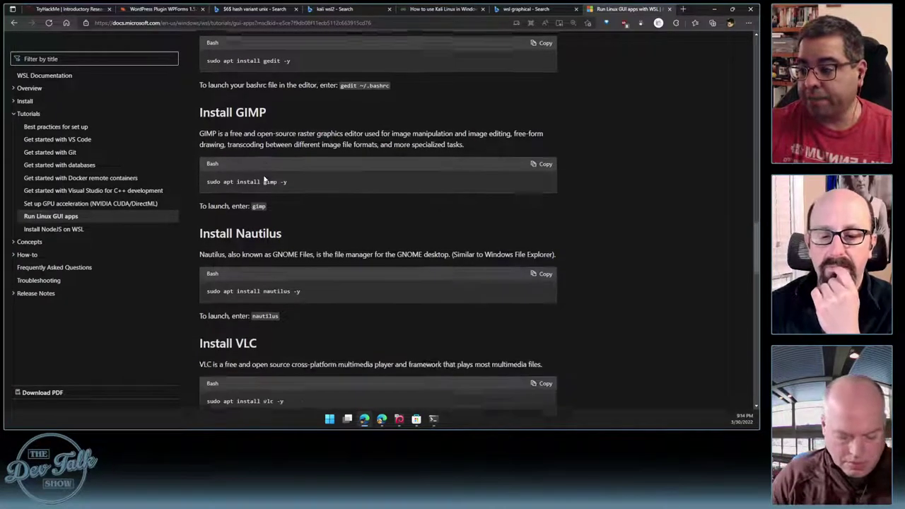
scroll(332, 85, "down", 1)
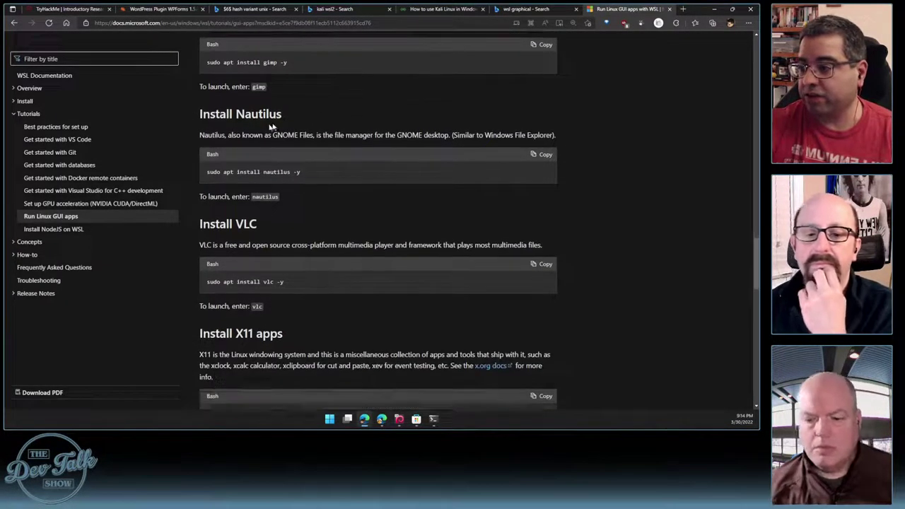
scroll(283, 165, "down", 1)
scroll(268, 202, "down", 1)
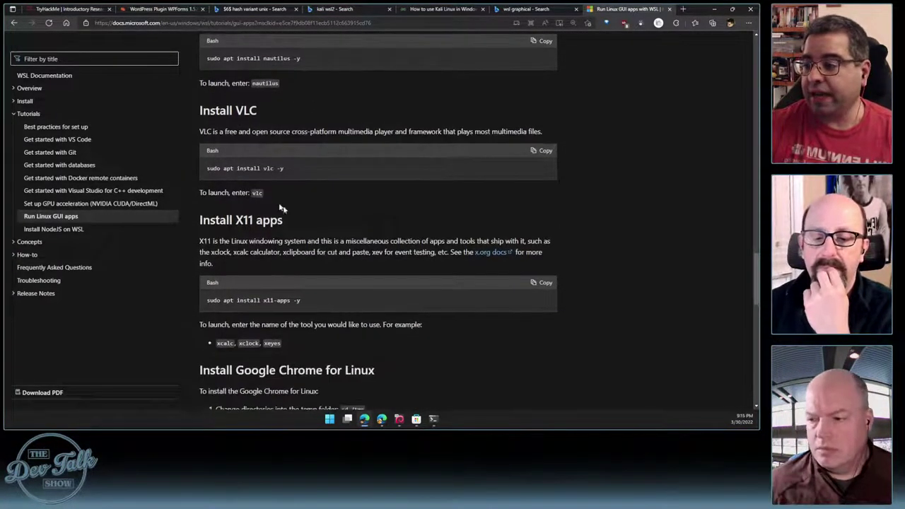
scroll(297, 209, "down", 2)
scroll(309, 212, "down", 3)
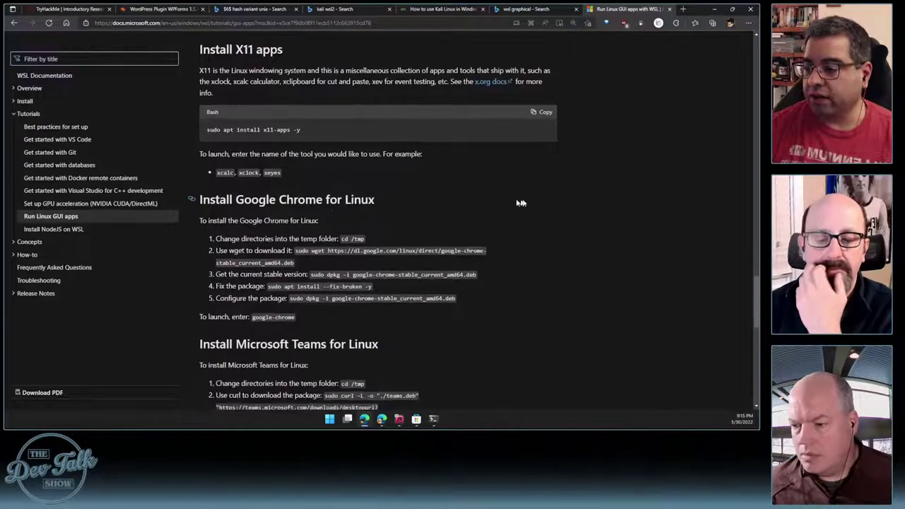
scroll(318, 120, "down", 1)
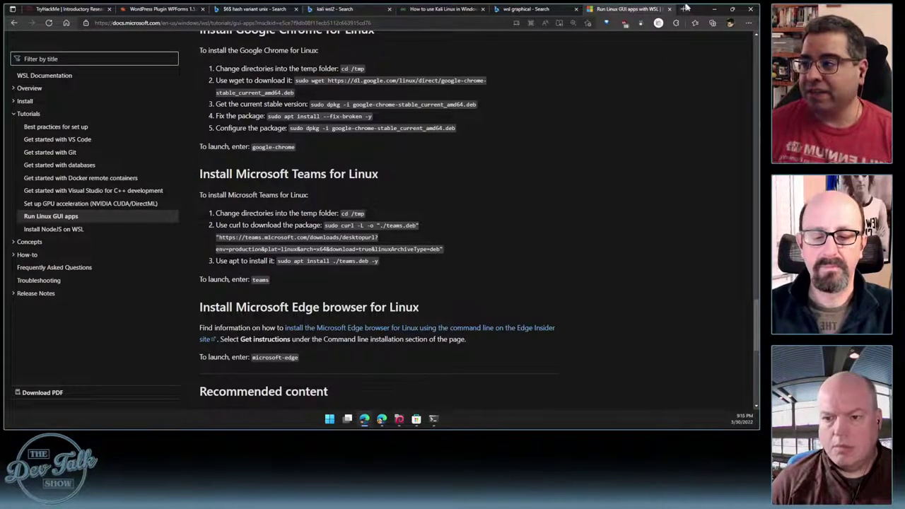
Return to the TryHackMe room, take the Kali VirtualBox window out of its maximized state, reposition it, and minimize it
left_click(91, 8)
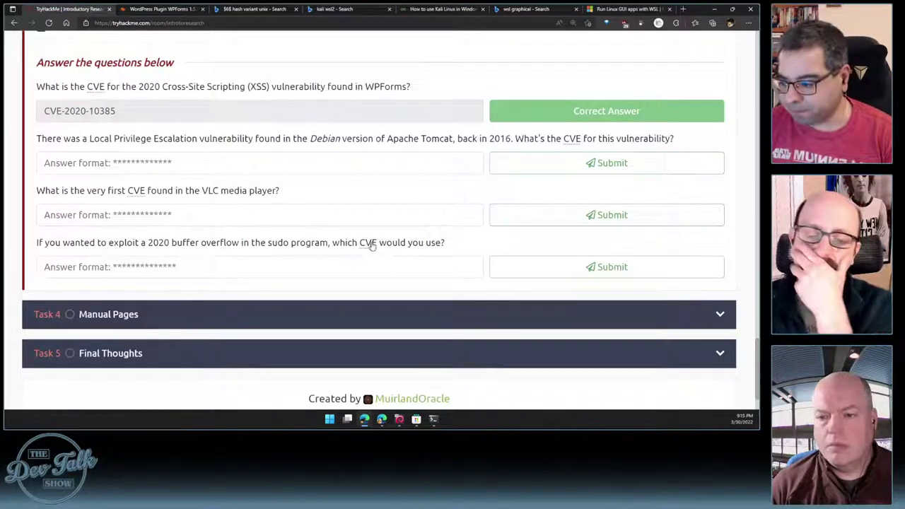
left_click(399, 418)
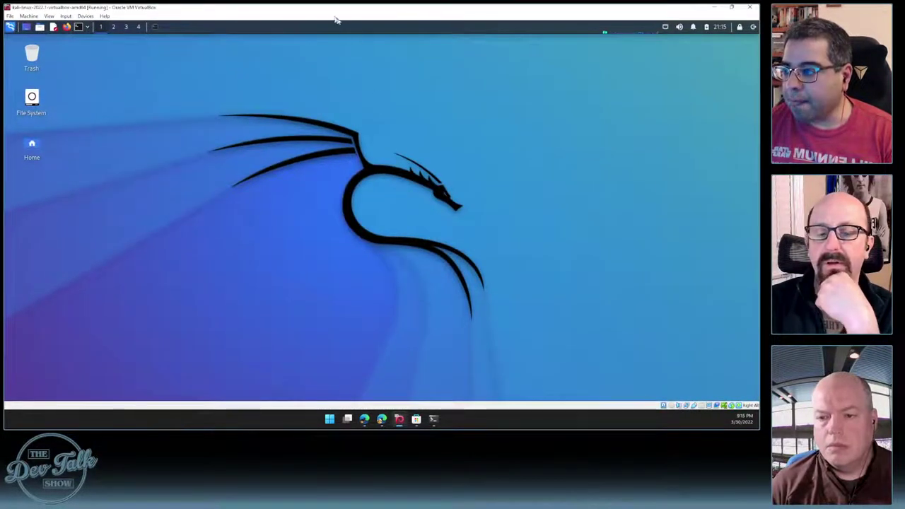
double_click(336, 9)
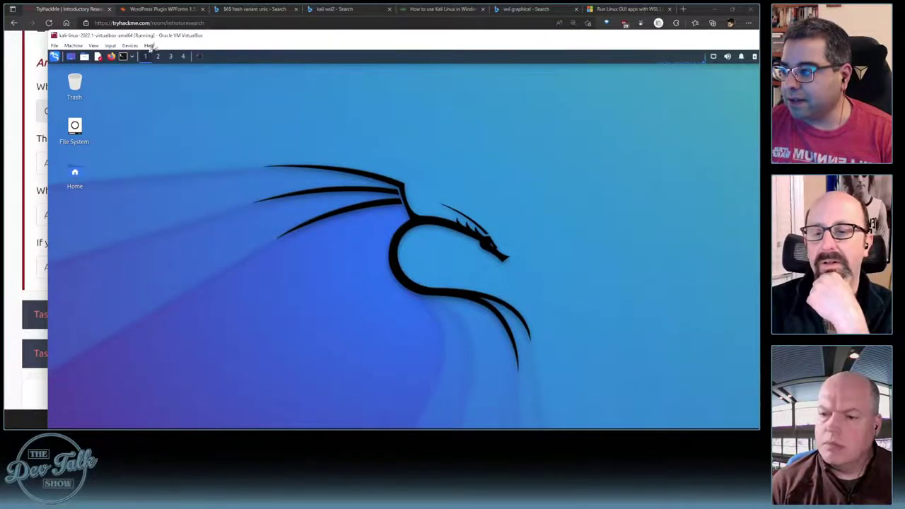
left_click_drag(206, 35, 239, 30)
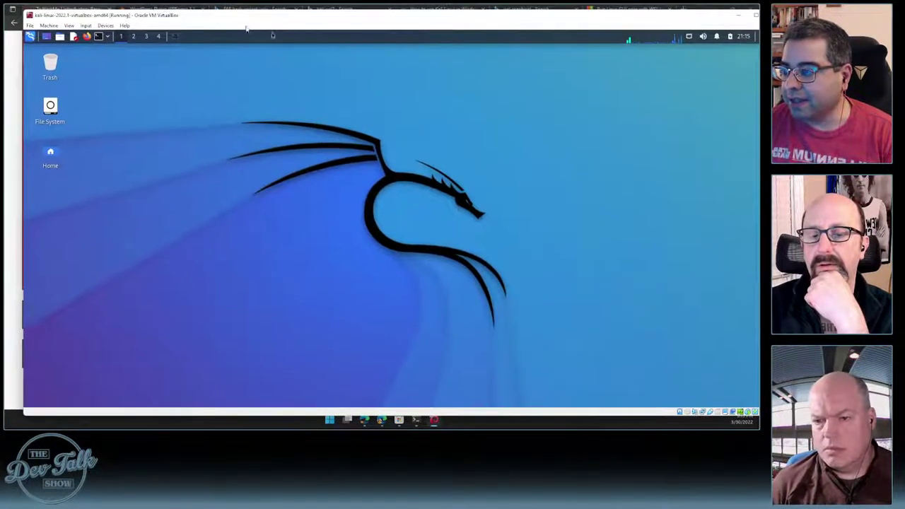
left_click(738, 15)
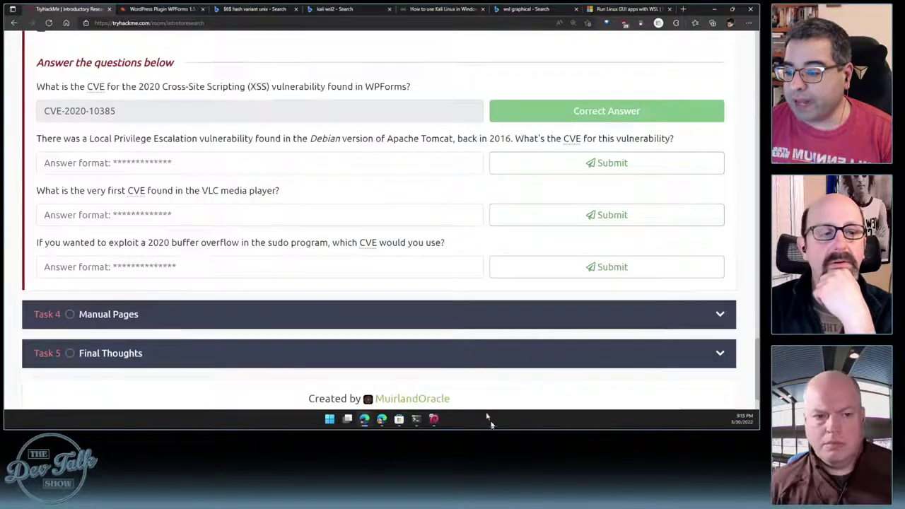
Display the Kali Linux session in the terminal, and minimize the terminal window
left_click(417, 419)
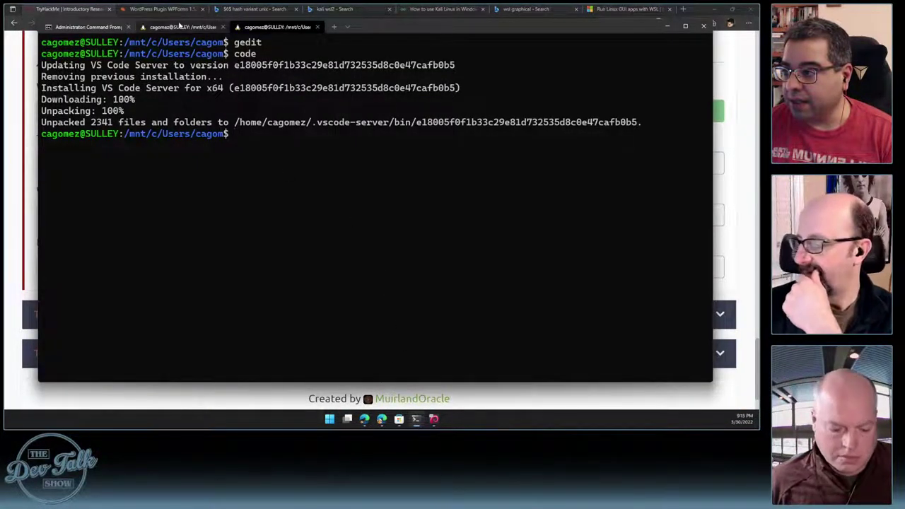
left_click(181, 27)
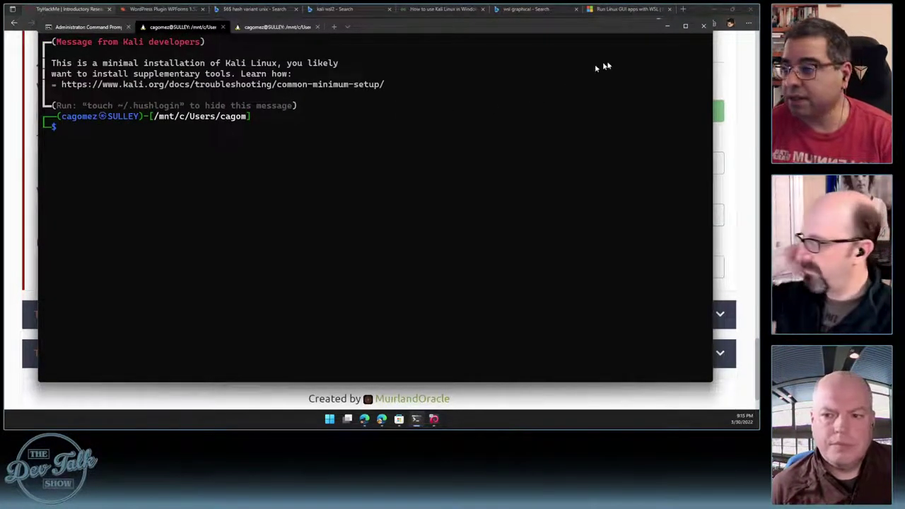
left_click(667, 27)
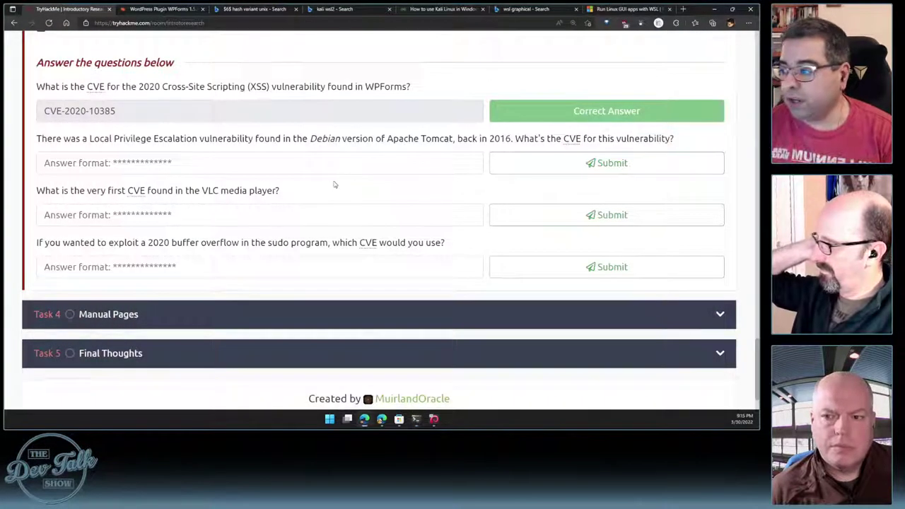
Expand Task 4, Manual Pages, in the TryHackMe room and show its man command questions
scroll(337, 185, "down", 1)
left_click(282, 259)
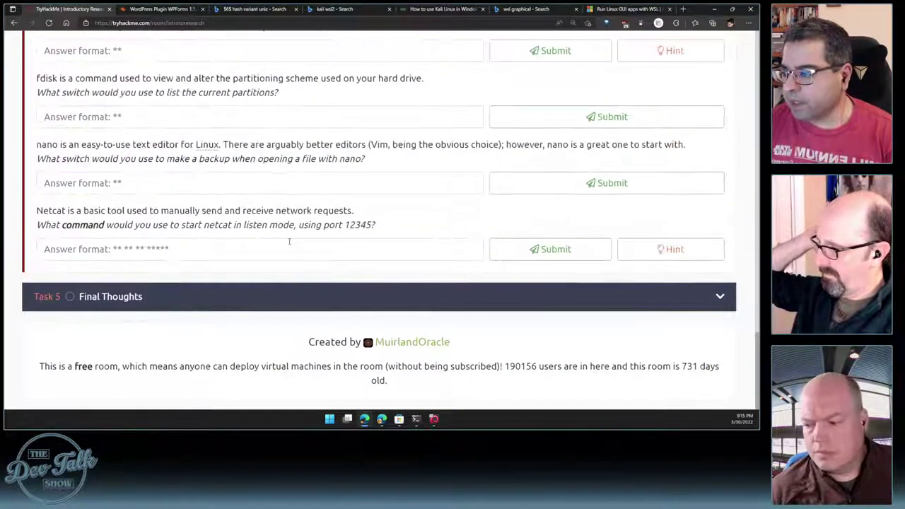
scroll(301, 304, "up", 3)
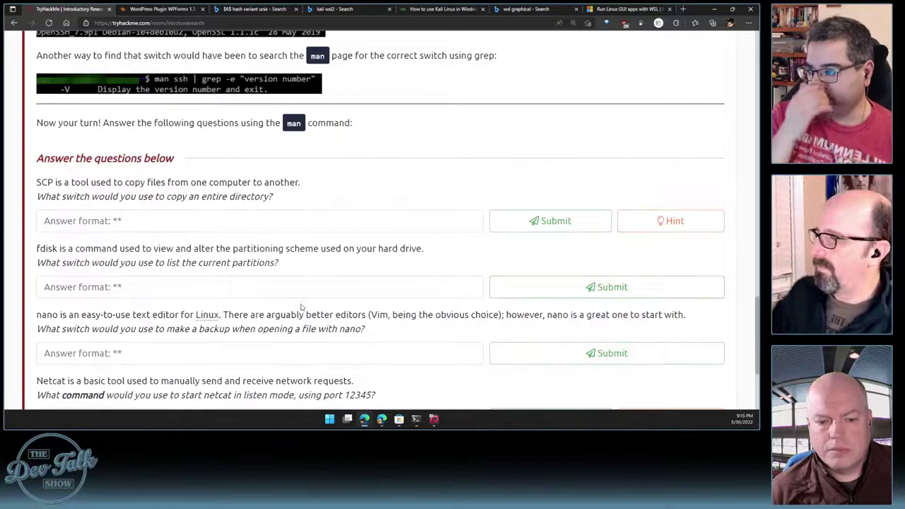
Leave the Introductory Researching room and look over the Complete Beginner learning path on the TryHackMe dashboard
scroll(302, 306, "down", 3)
scroll(311, 313, "up", 5)
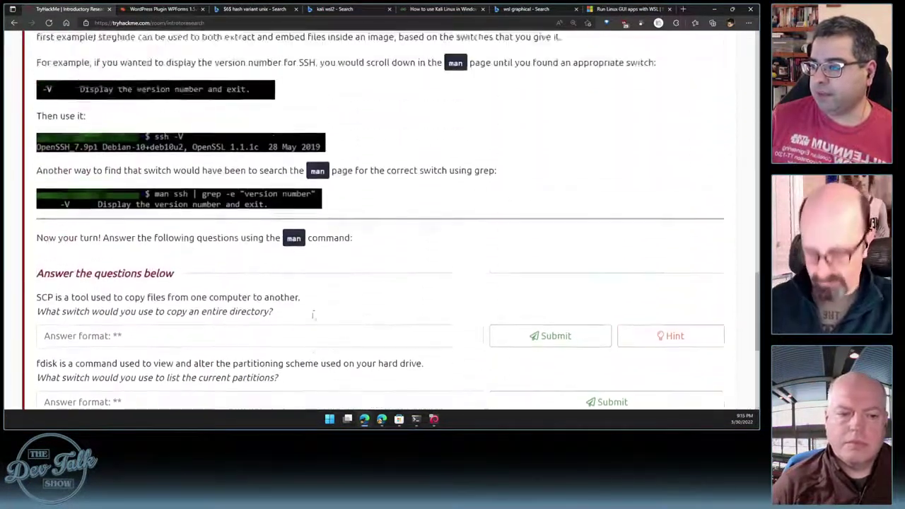
scroll(313, 315, "up", 15)
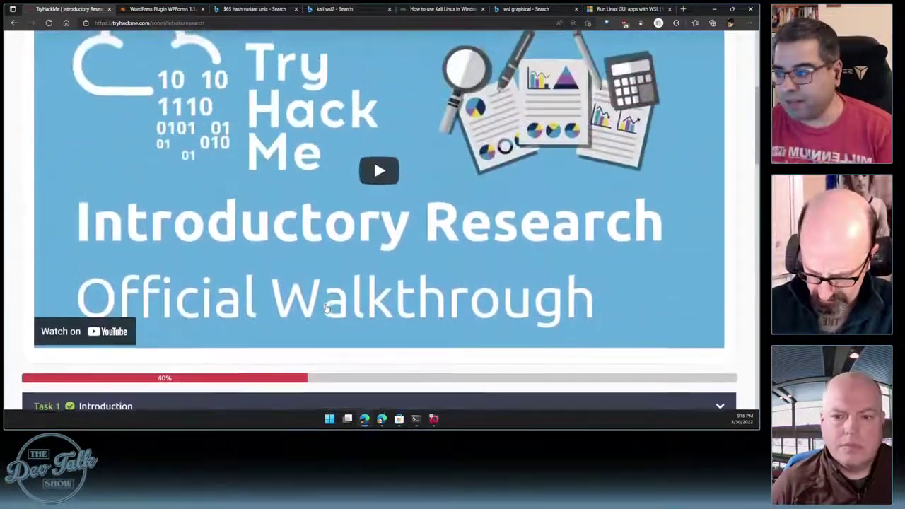
scroll(326, 308, "up", 5)
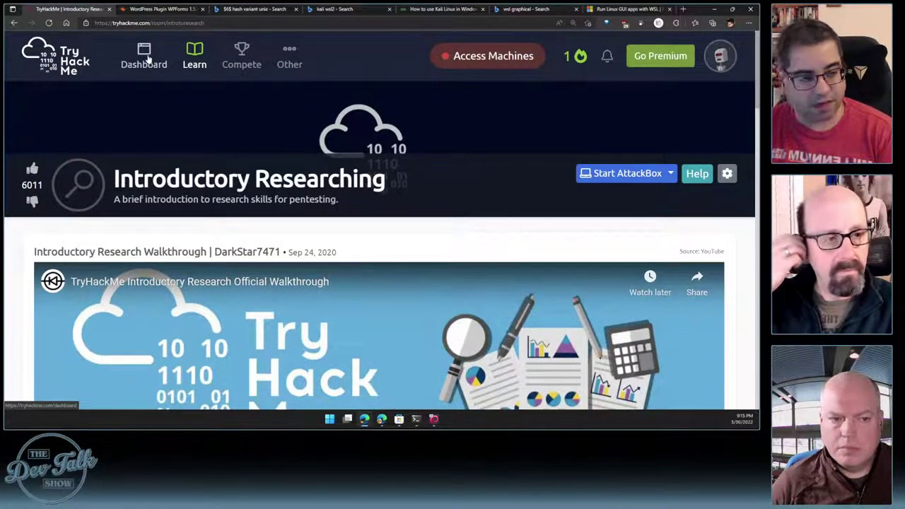
left_click(146, 61)
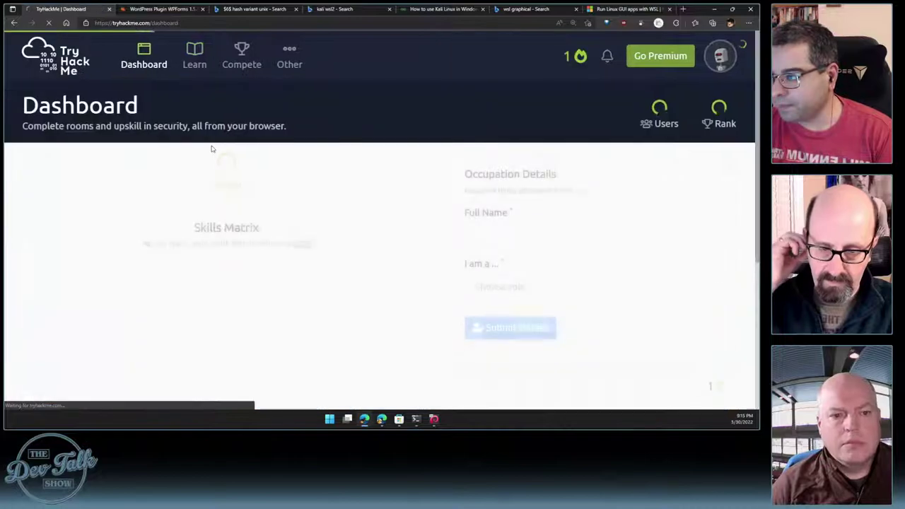
scroll(212, 120, "down", 2)
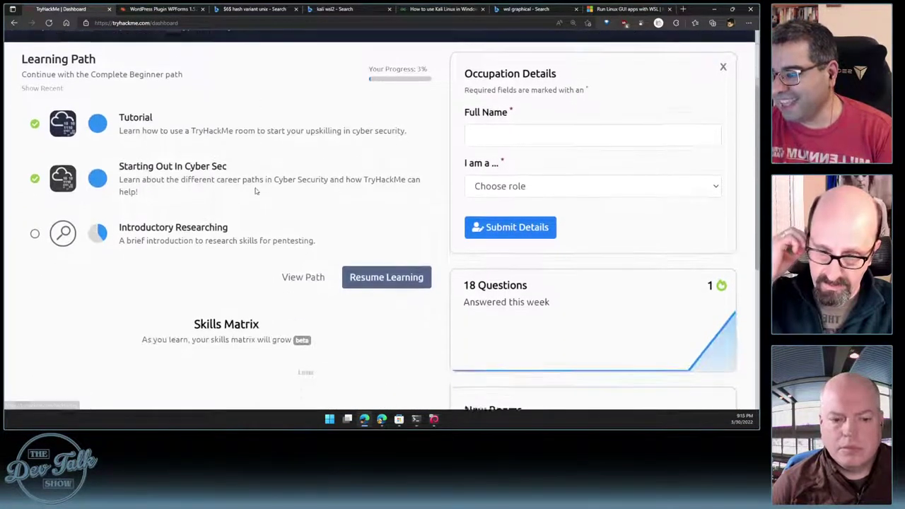
scroll(258, 193, "up", 2)
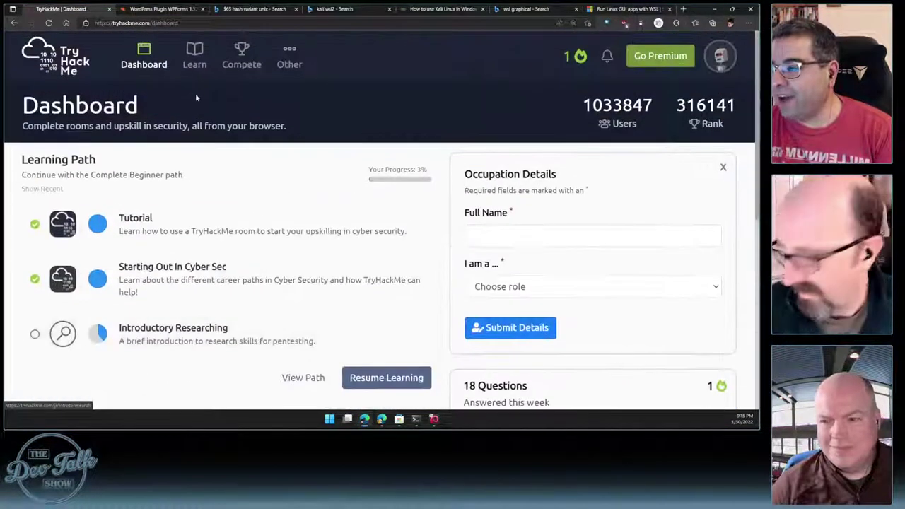
Go to the TryHackMe learning paths and expand the Introduction to Web Hacking module to show its rooms
left_click(194, 58)
scroll(282, 191, "down", 1)
scroll(282, 191, "down", 2)
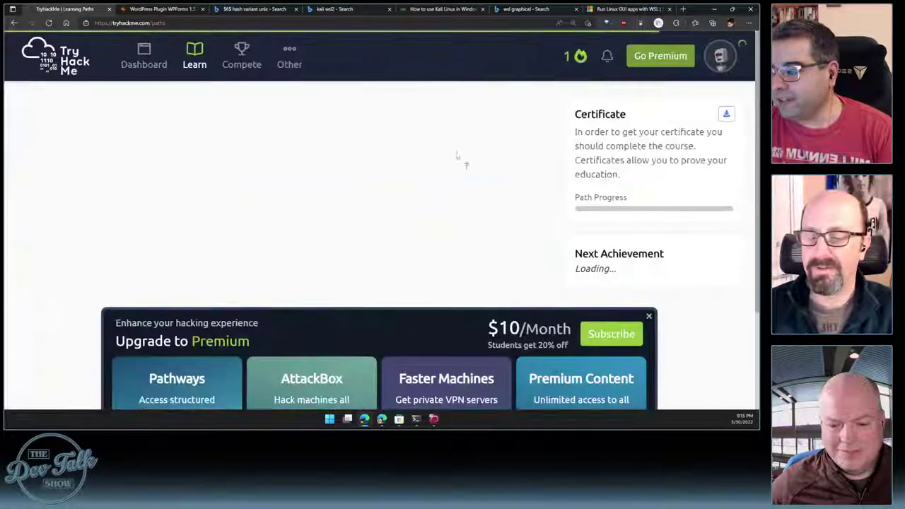
scroll(418, 177, "down", 2)
scroll(423, 165, "down", 4)
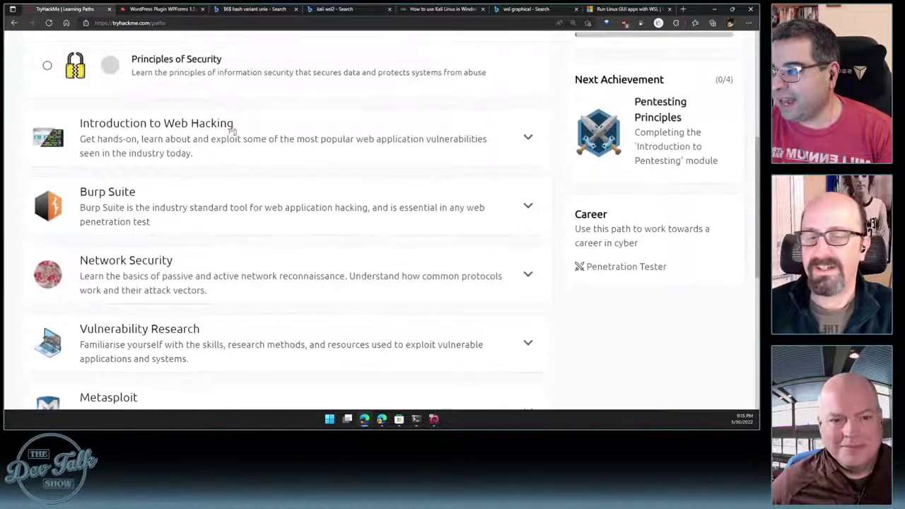
left_click(216, 141)
scroll(373, 196, "down", 2)
scroll(284, 104, "up", 2)
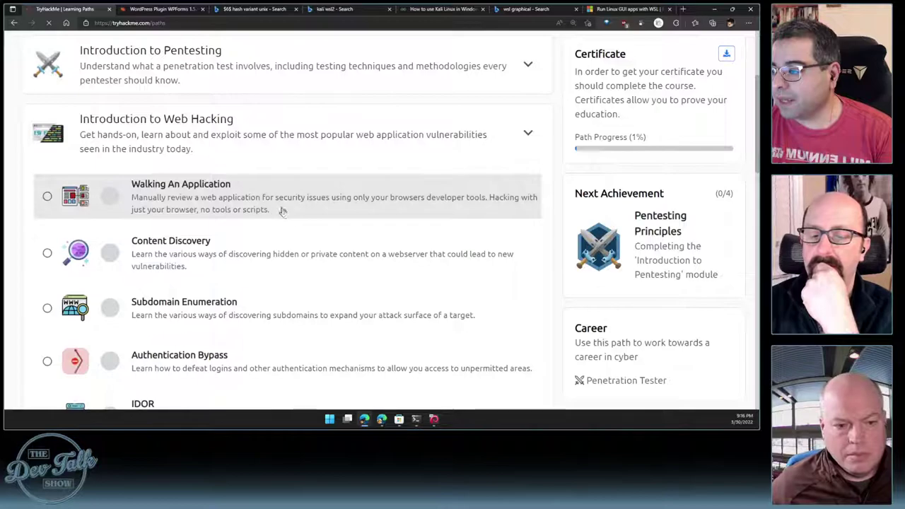
Open the Walking An Application room and start the virtual machine for Task 1
left_click(283, 207)
scroll(375, 239, "down", 1)
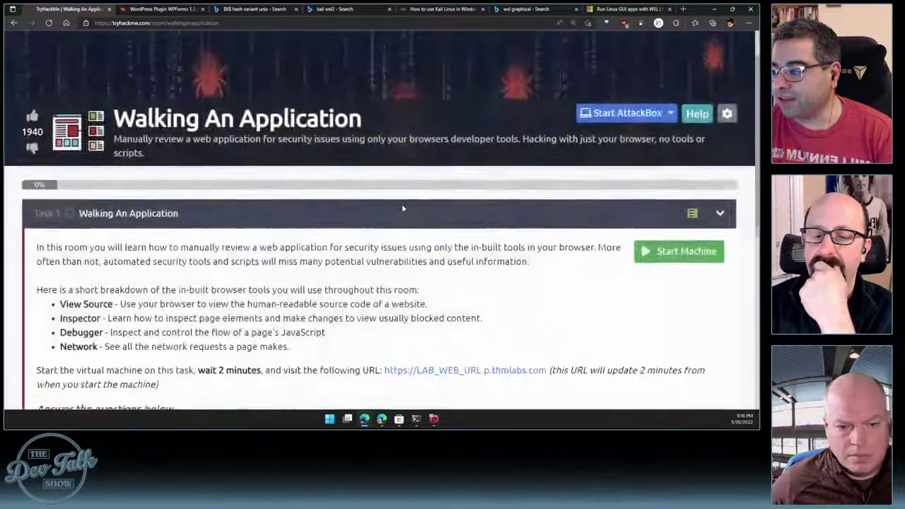
scroll(391, 238, "down", 1)
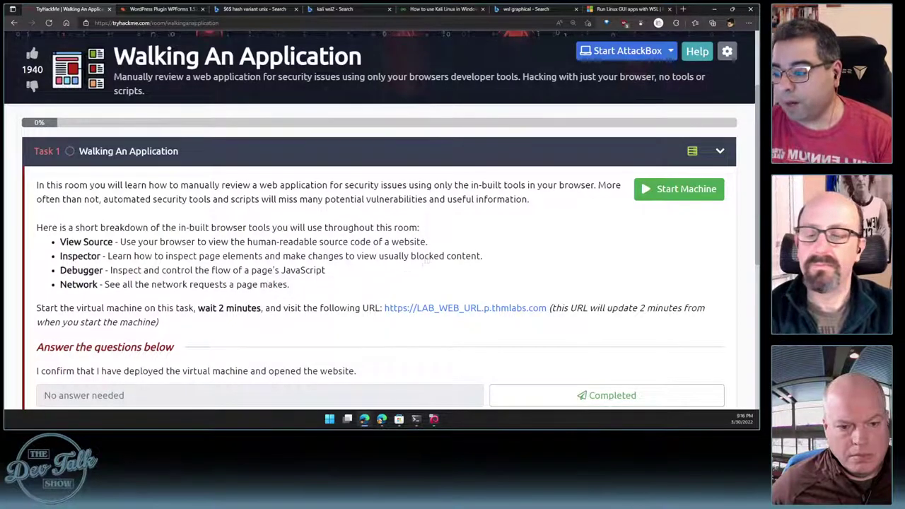
scroll(502, 246, "down", 1)
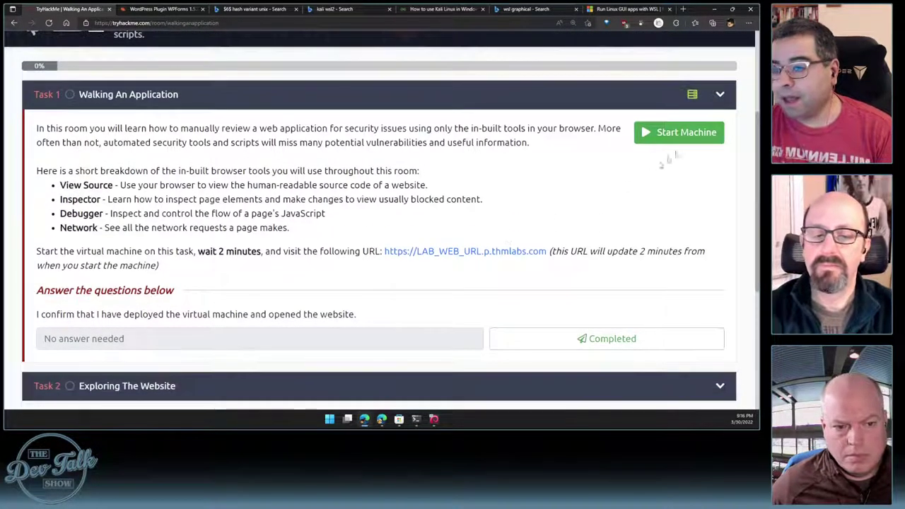
left_click(692, 134)
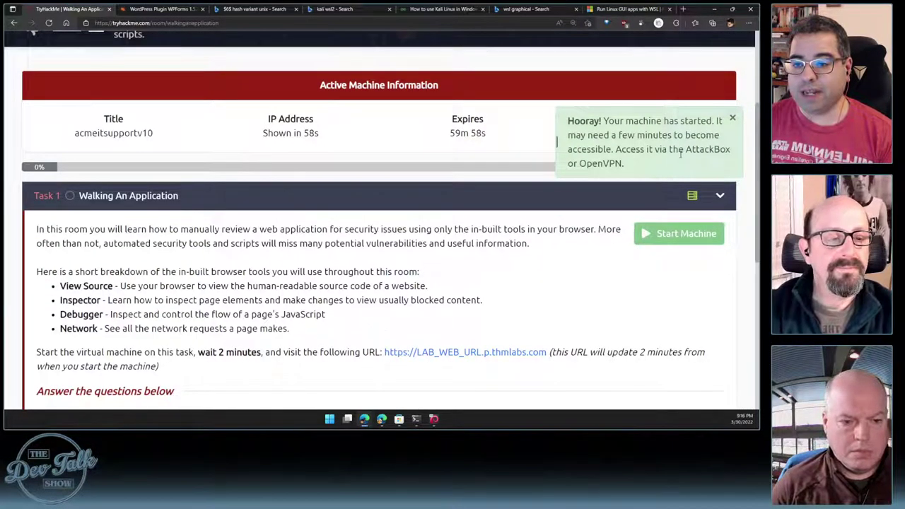
Start the AttackBox for the Walking An Application room
scroll(578, 255, "up", 3)
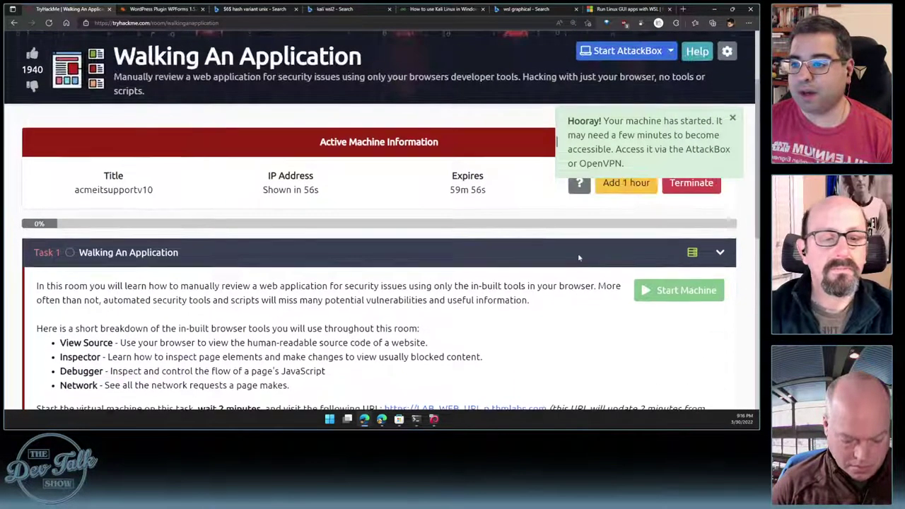
scroll(635, 170, "down", 1)
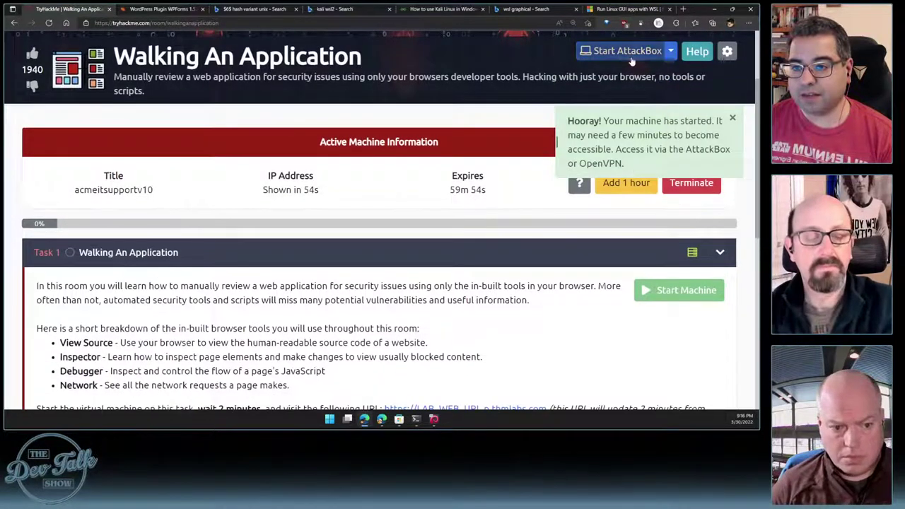
left_click(626, 51)
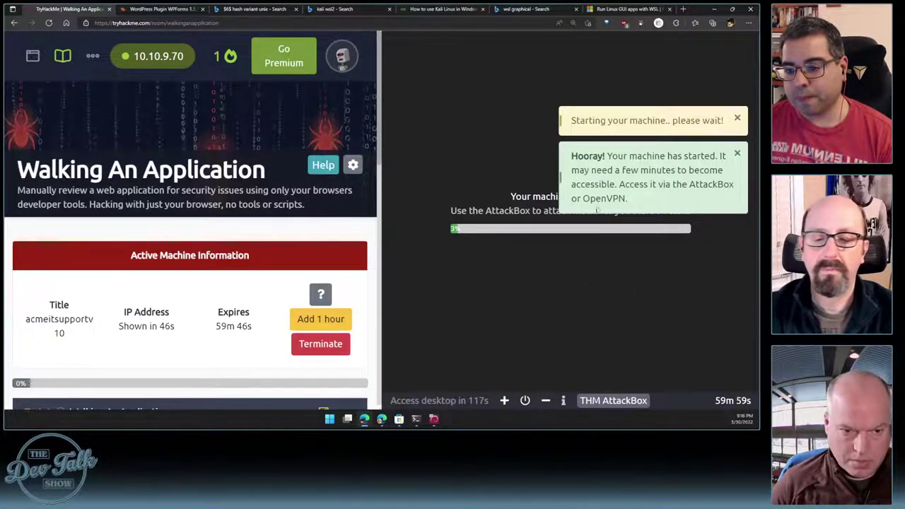
Read Task 1's overview of the browser tools and its instructions for visiting the lab website
scroll(251, 267, "down", 2)
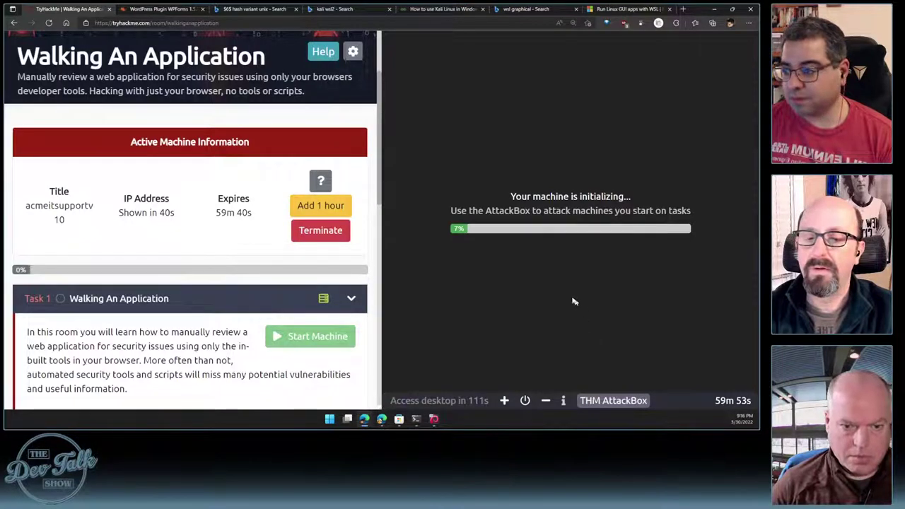
scroll(248, 295, "down", 3)
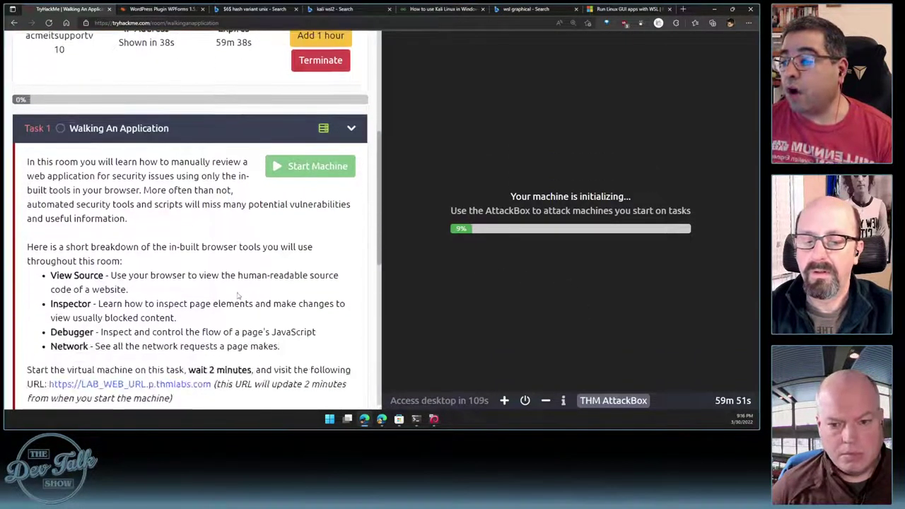
scroll(239, 296, "down", 3)
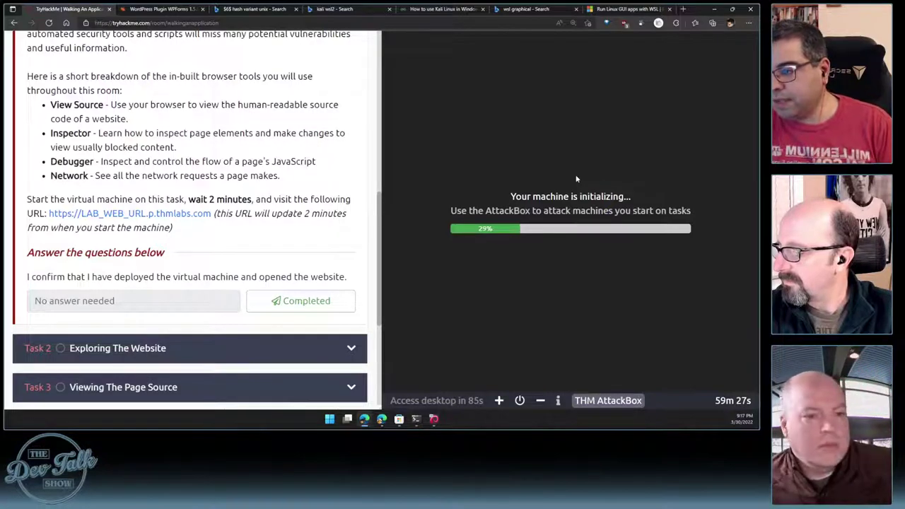
scroll(190, 212, "up", 1)
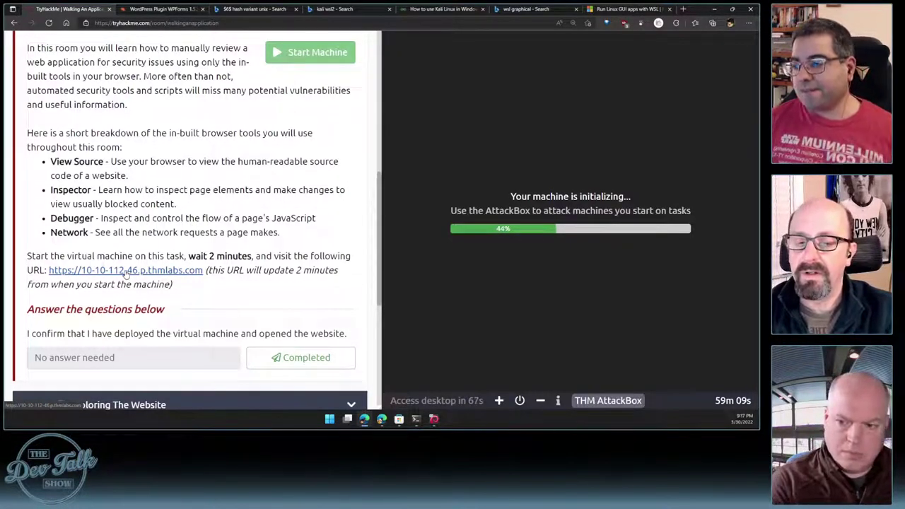
scroll(126, 274, "up", 1)
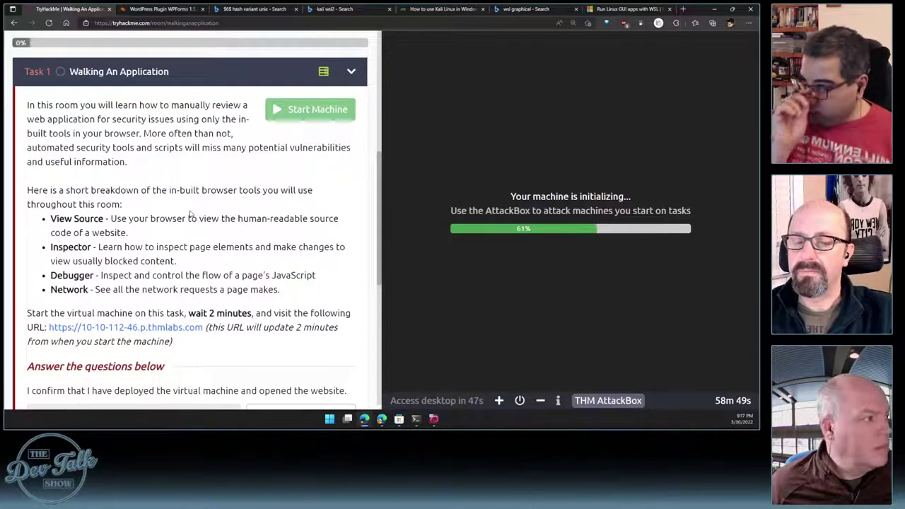
scroll(189, 215, "down", 1)
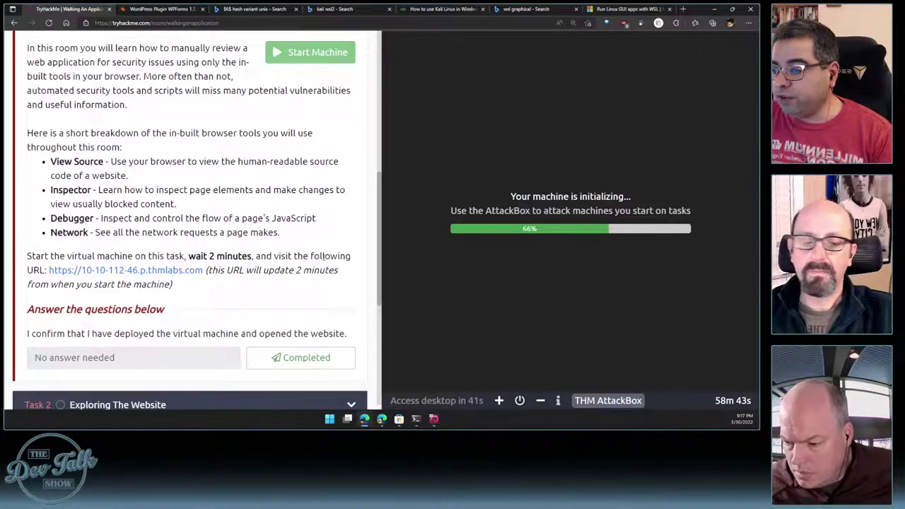
Open the Task 1 lab website link in a new browser tab and display the Acme IT Support home page
right_click(126, 273)
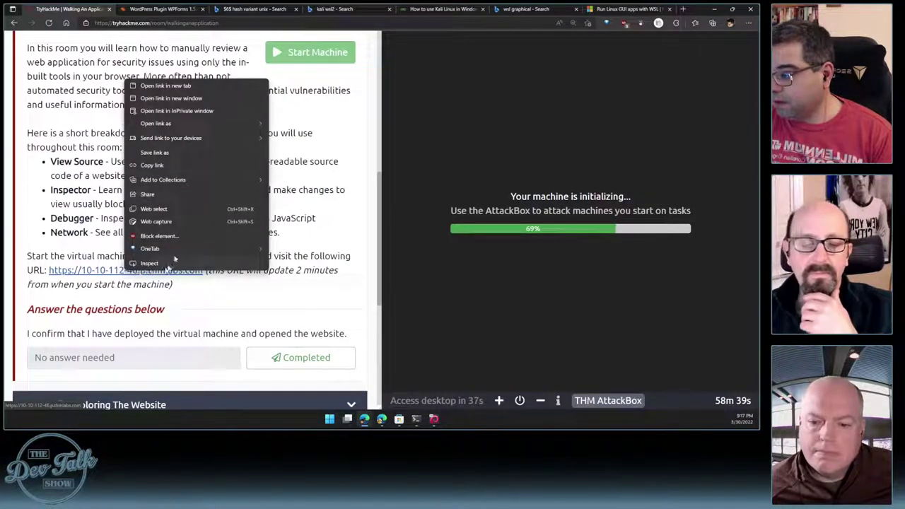
left_click(208, 88)
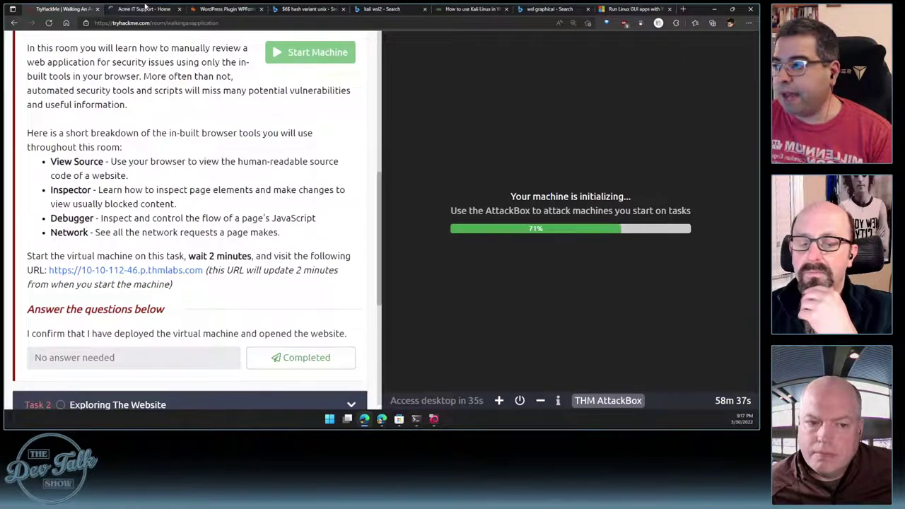
key("ctrl+Tab")
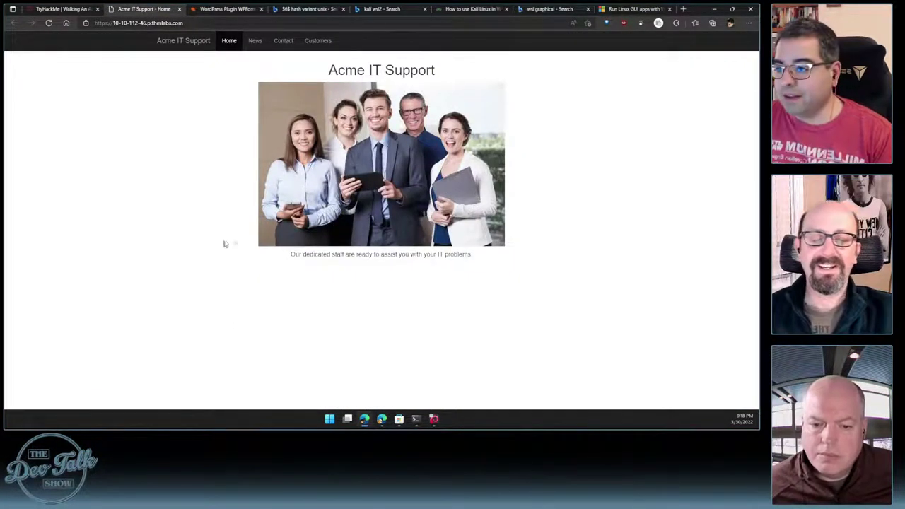
Return to the TryHackMe room and mark Task 1's machine deployment question as completed
left_click(43, 10)
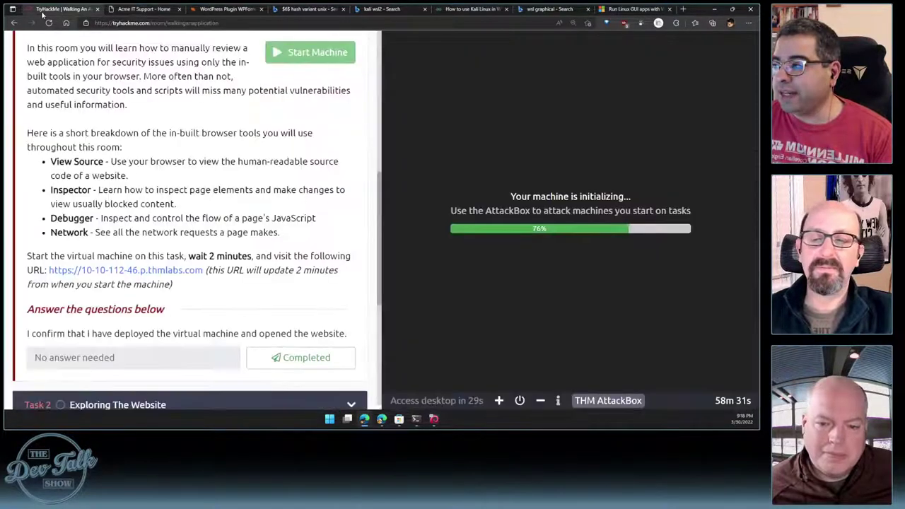
scroll(280, 244, "down", 2)
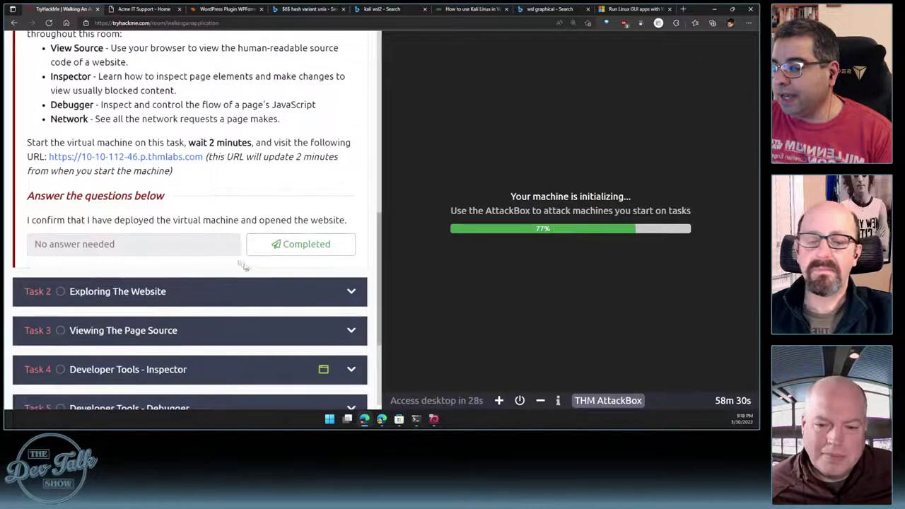
left_click(283, 245)
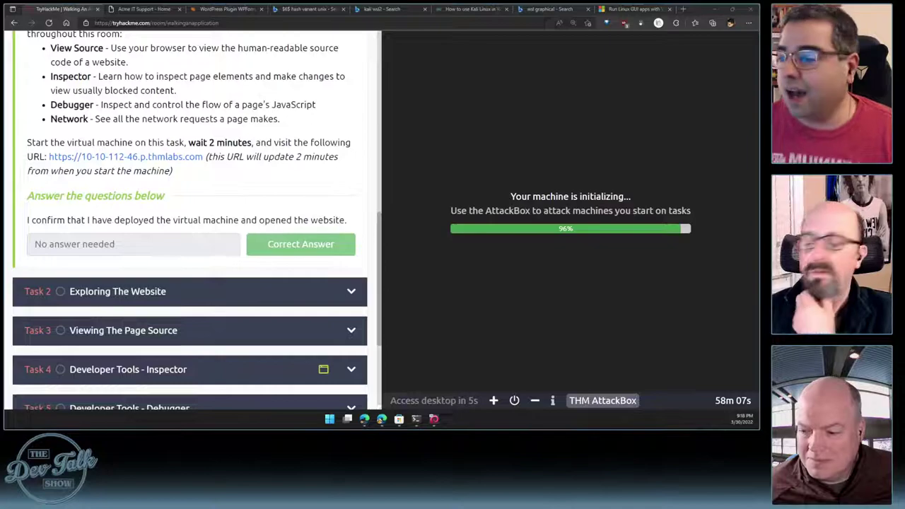
Expand Task 2, Exploring The Website, minimize the AttackBox's terminal window, and briefly check the Acme IT Support site
left_click(335, 293)
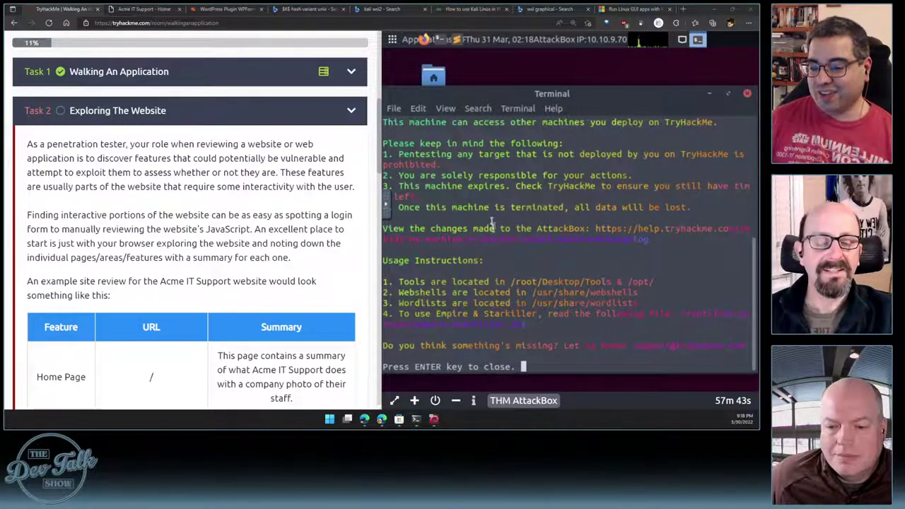
left_click(710, 95)
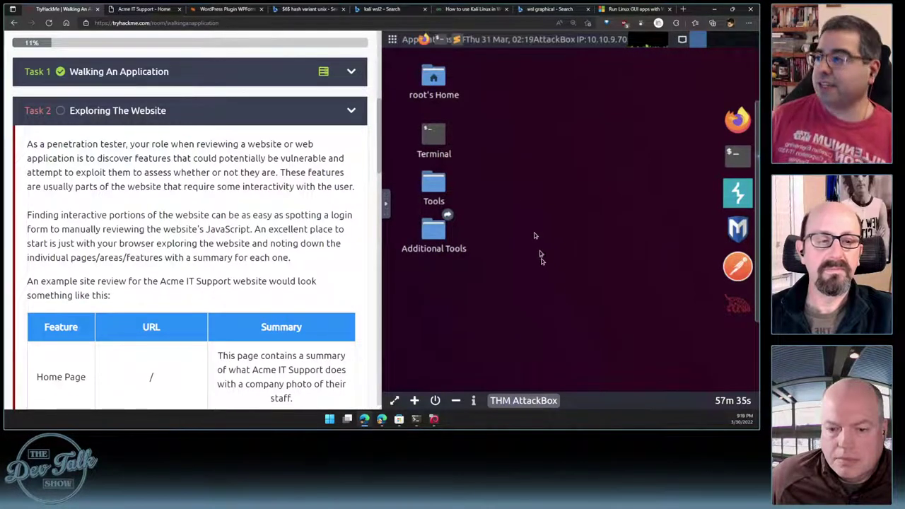
left_click(150, 9)
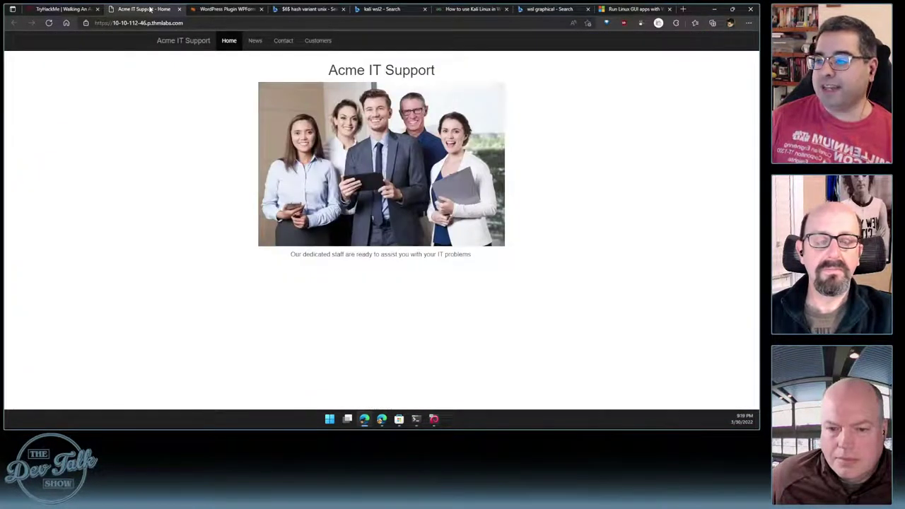
left_click(45, 10)
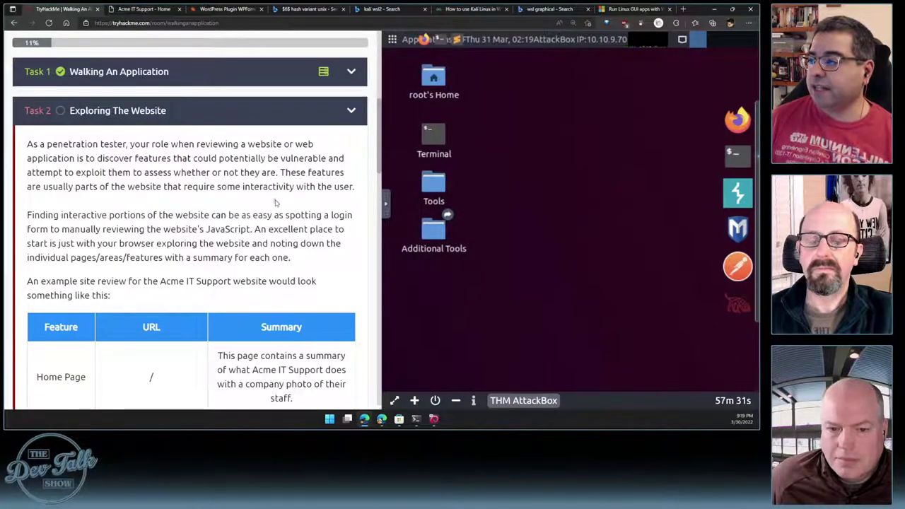
Read Task 2's guidance and its example site review table of features, URLs and summaries for the Acme IT Support website
scroll(300, 226, "down", 1)
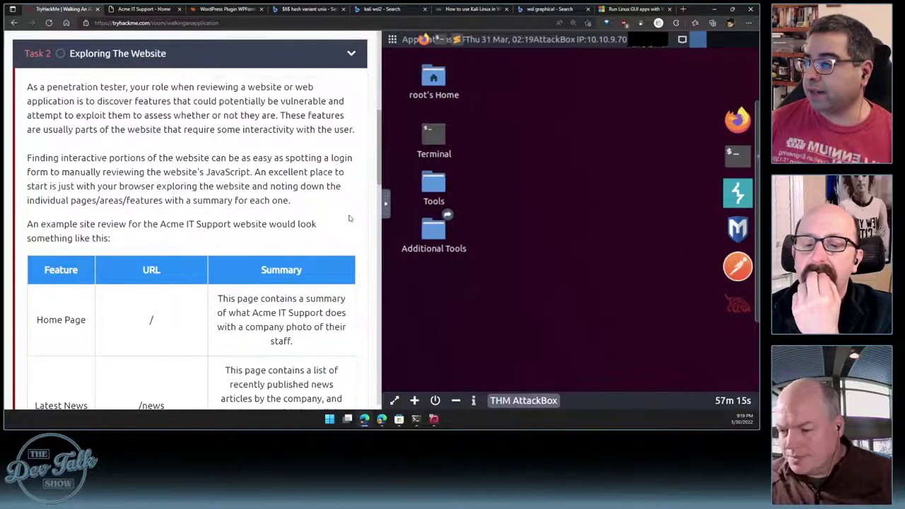
scroll(348, 218, "down", 2)
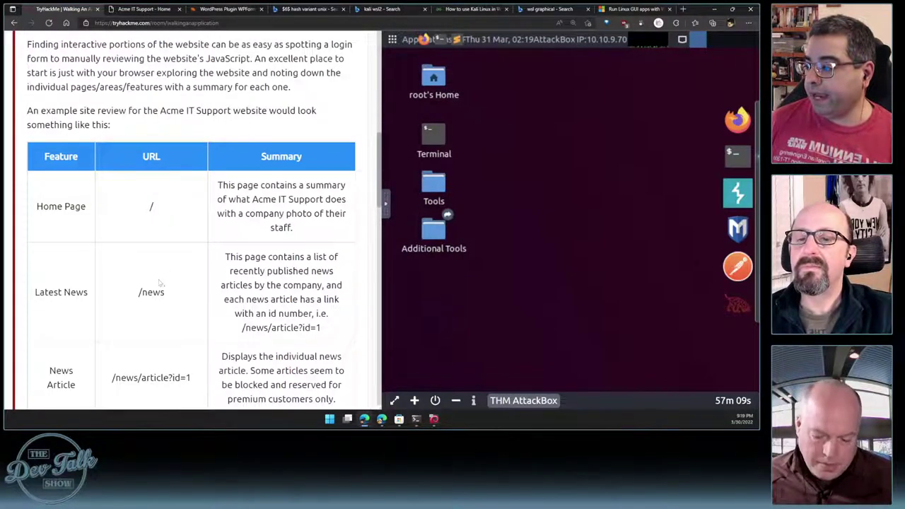
scroll(161, 283, "down", 1)
scroll(117, 276, "down", 1)
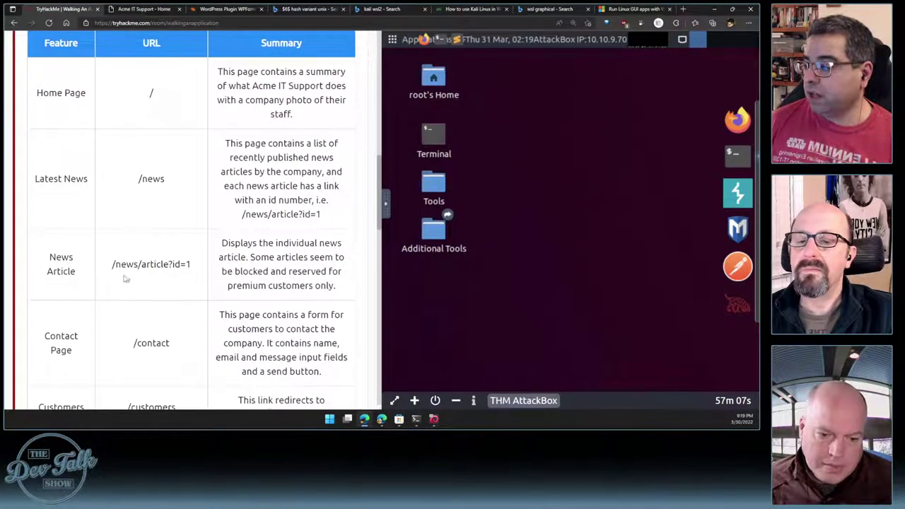
scroll(174, 268, "down", 1)
scroll(110, 294, "down", 3)
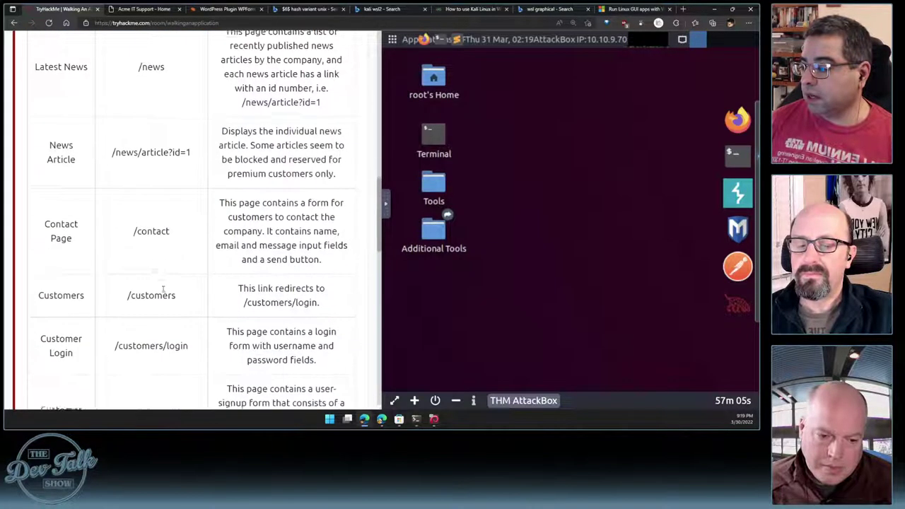
scroll(113, 242, "down", 2)
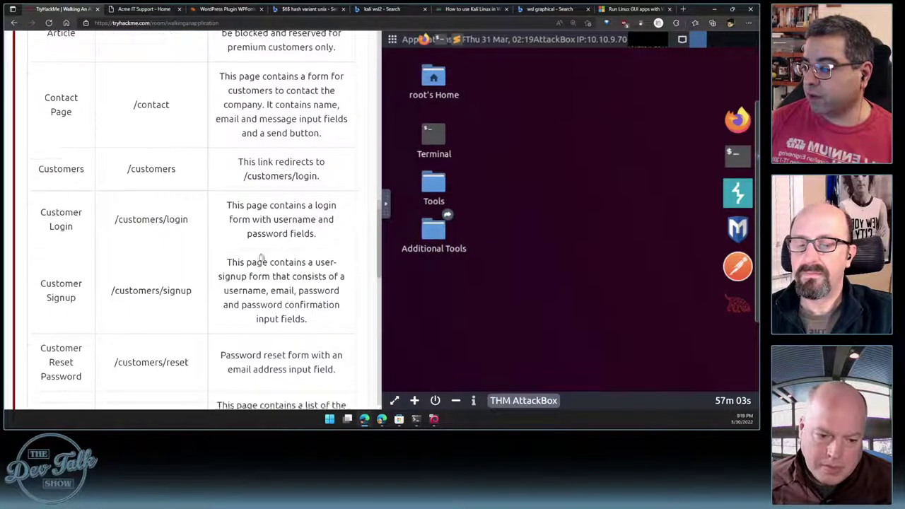
scroll(159, 206, "down", 1)
scroll(169, 202, "down", 5)
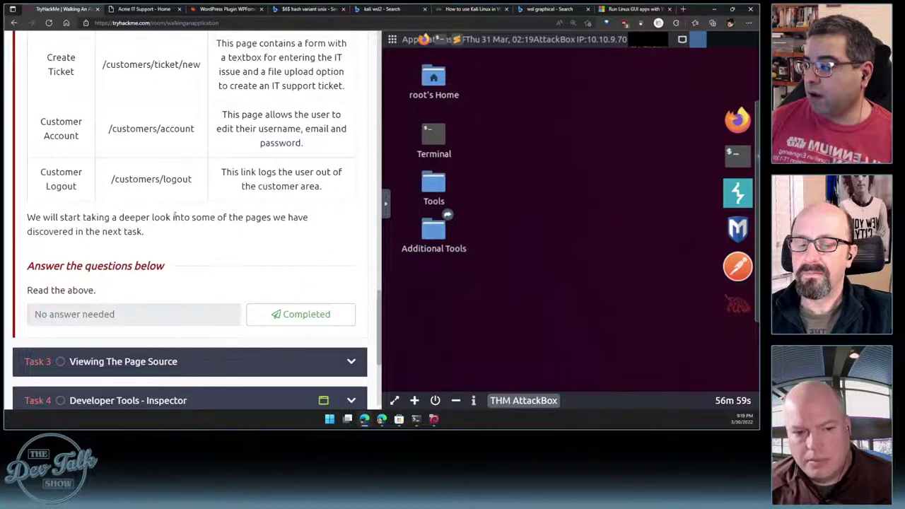
scroll(174, 217, "up", 2)
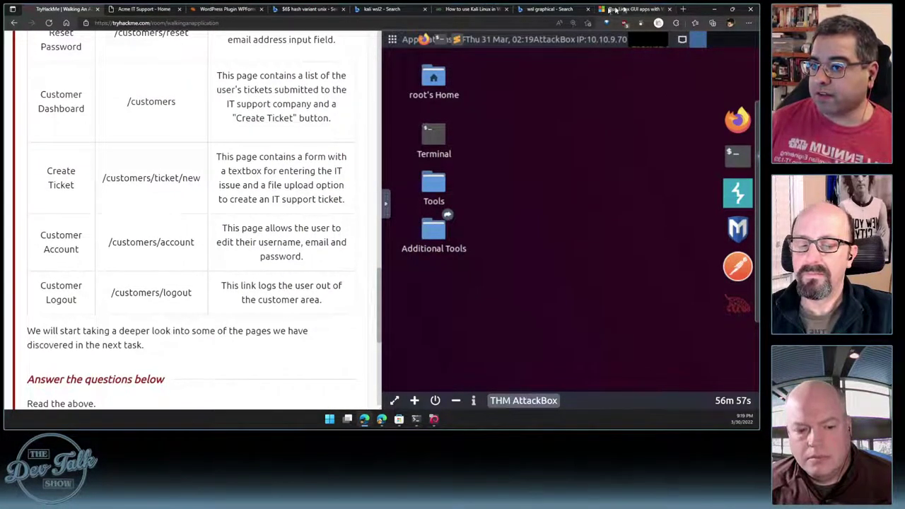
Visit the News, Contact and Customers pages of the Acme IT Support website, ending on its home page
left_click(144, 9)
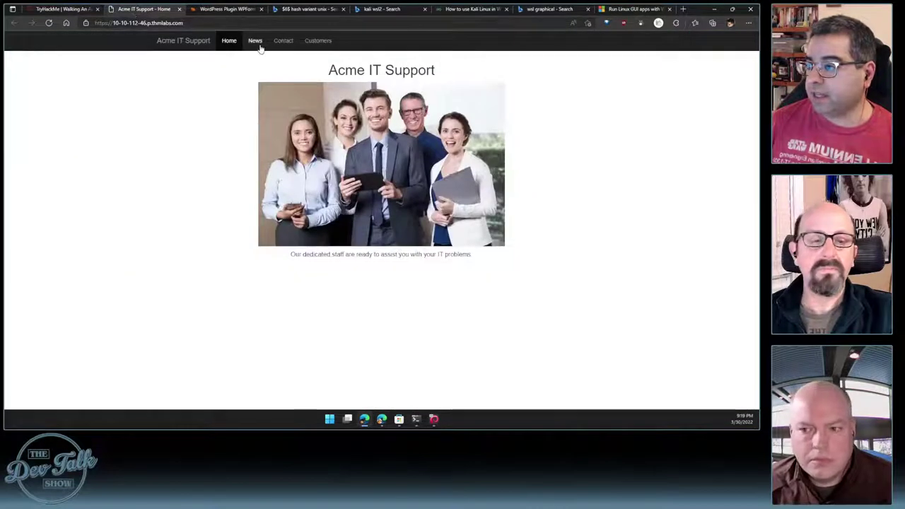
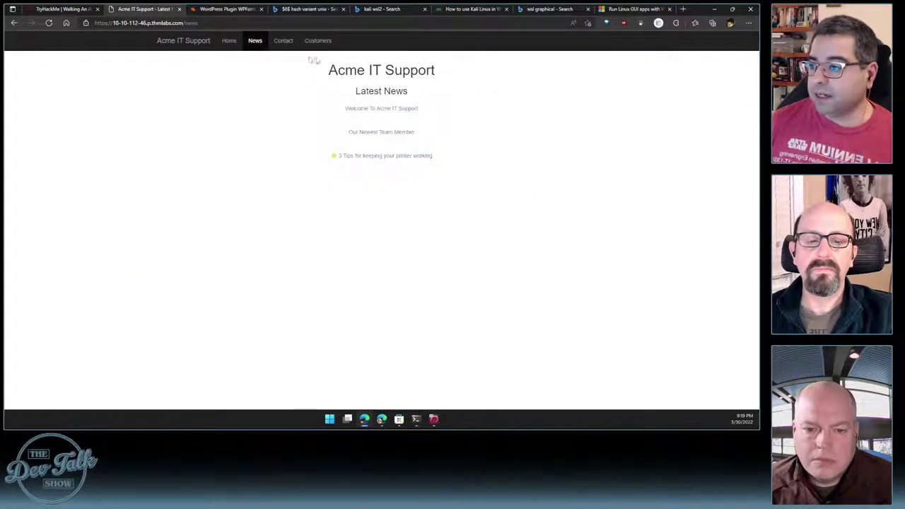
left_click(284, 41)
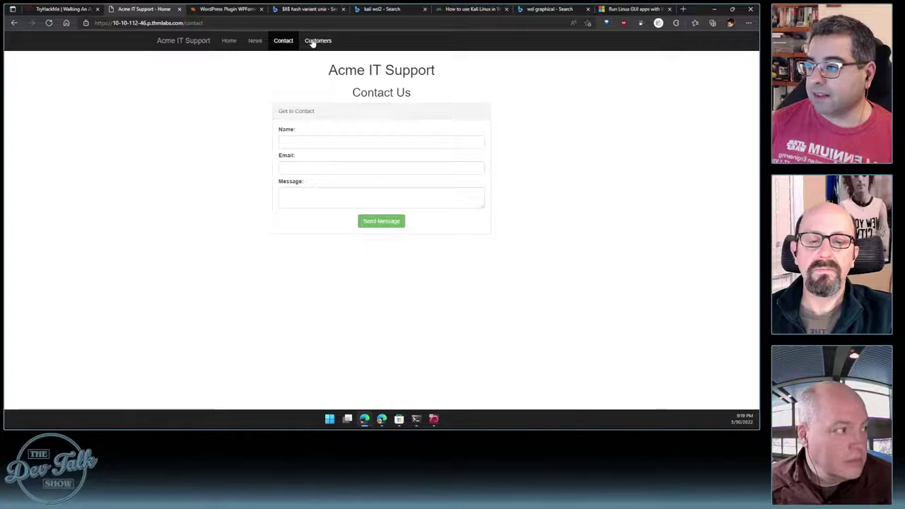
left_click(319, 41)
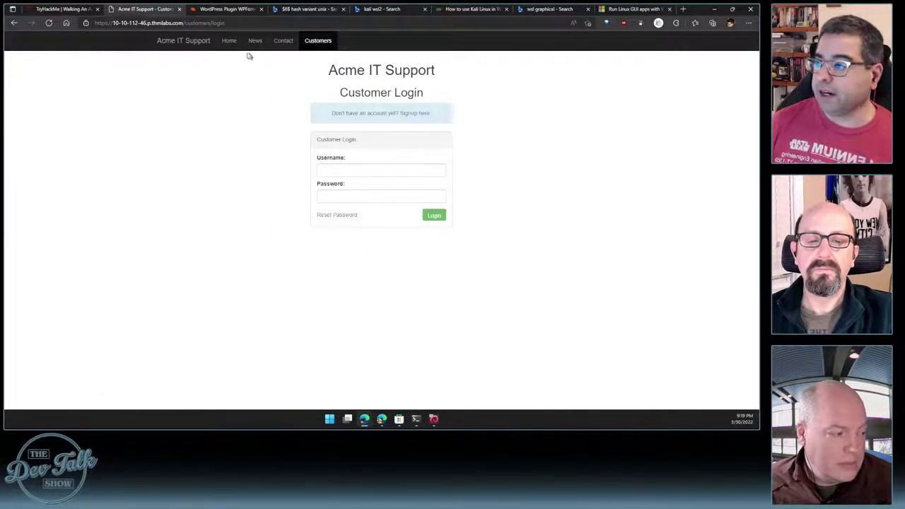
left_click(229, 42)
Return to the TryHackMe room and mark Task 2's "Read the above" question as completed
left_click(64, 8)
scroll(206, 213, "down", 3)
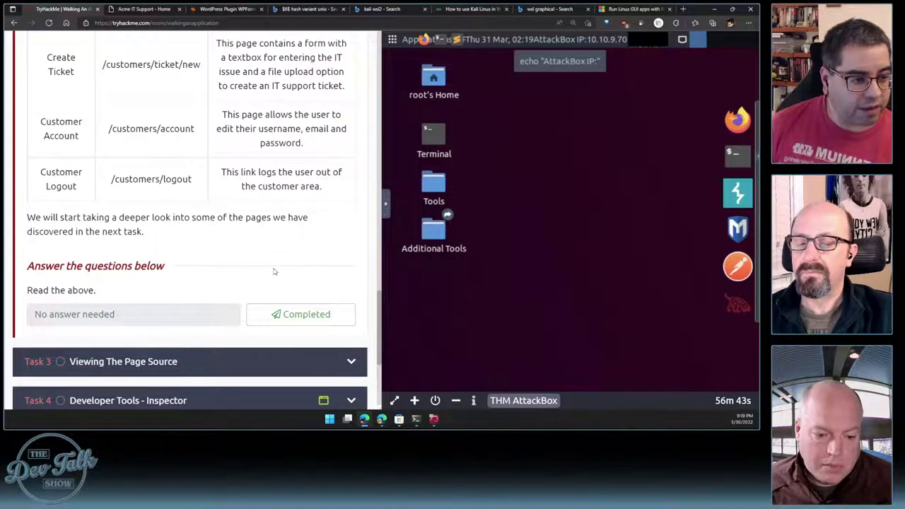
left_click(345, 310)
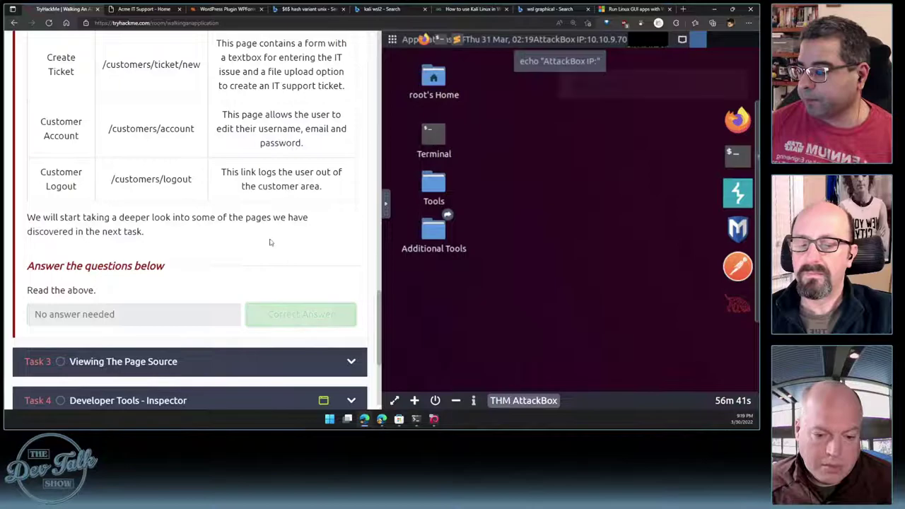
left_click(308, 361)
scroll(297, 283, "down", 3)
scroll(297, 276, "up", 5)
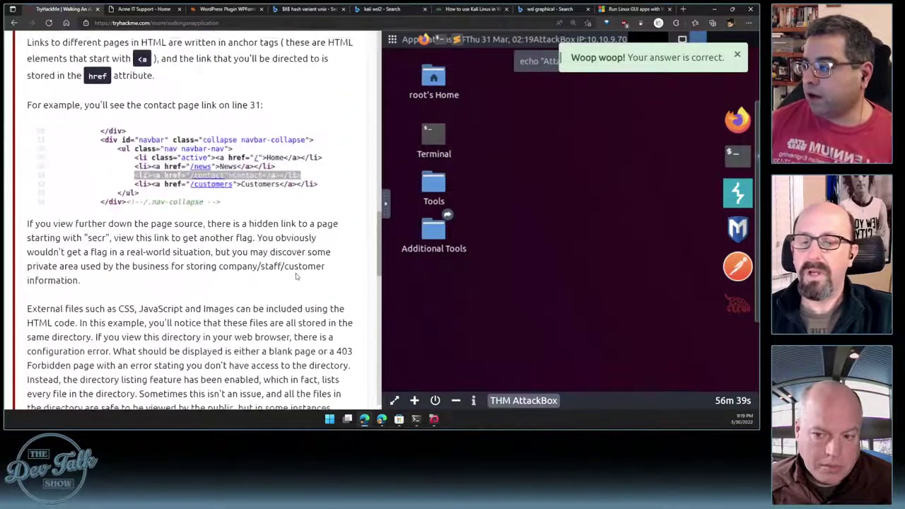
scroll(297, 277, "up", 3)
scroll(297, 276, "down", 2)
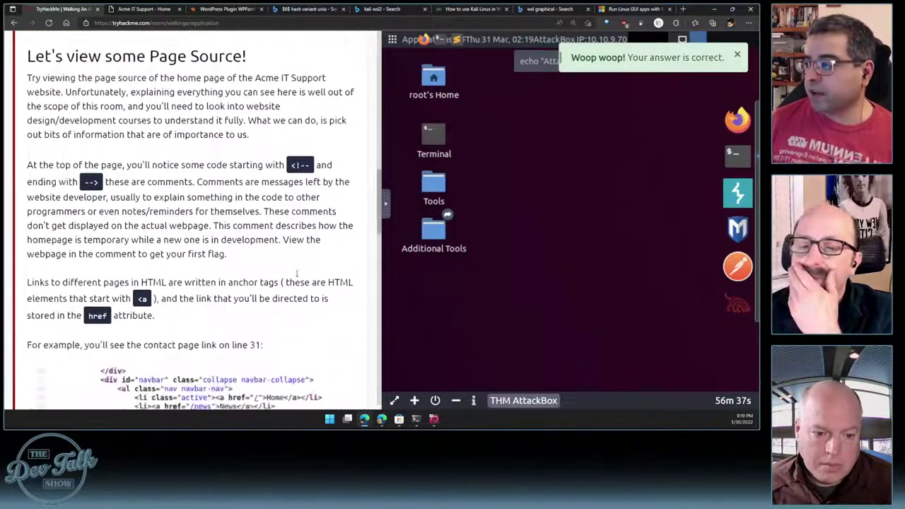
scroll(296, 274, "up", 4)
scroll(297, 275, "up", 4)
scroll(297, 276, "down", 1)
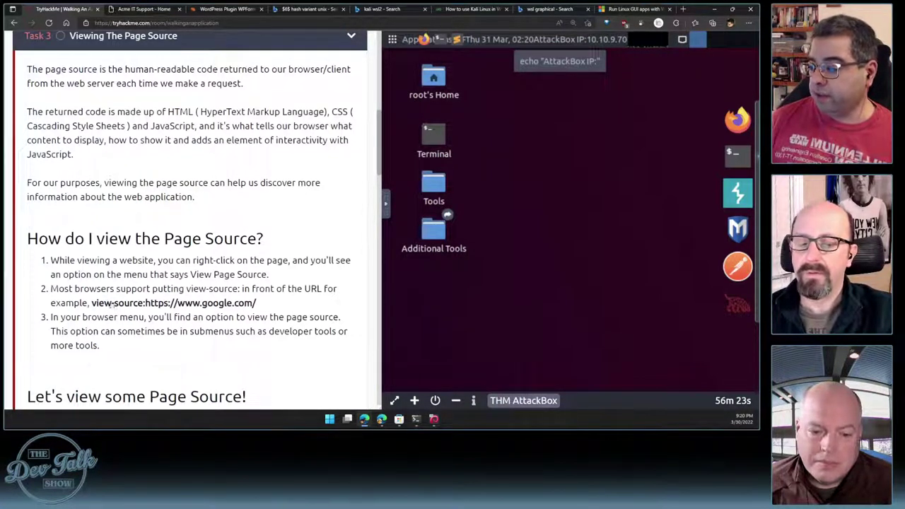
left_click_drag(94, 302, 286, 305)
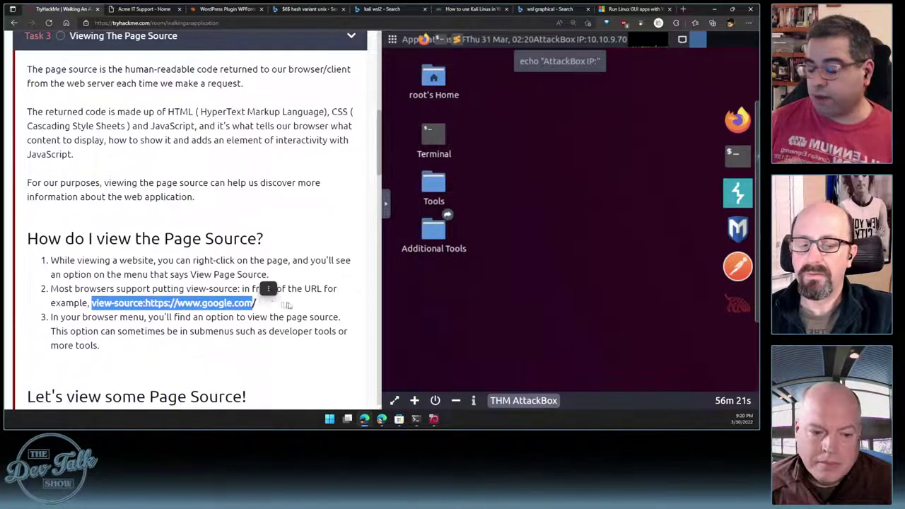
Read Task 3's explanation of HTML comments, hidden links, external files and frameworks in the page source
scroll(302, 306, "down", 1)
scroll(303, 306, "down", 4)
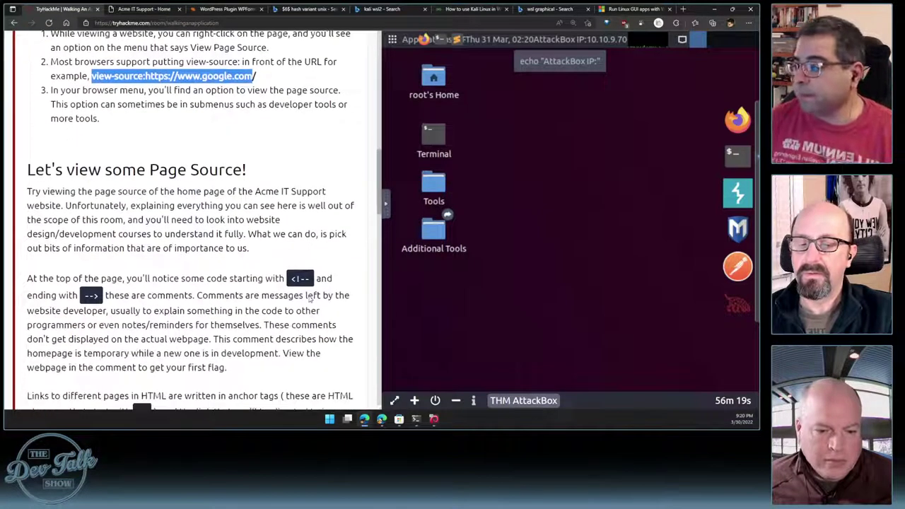
scroll(308, 297, "down", 5)
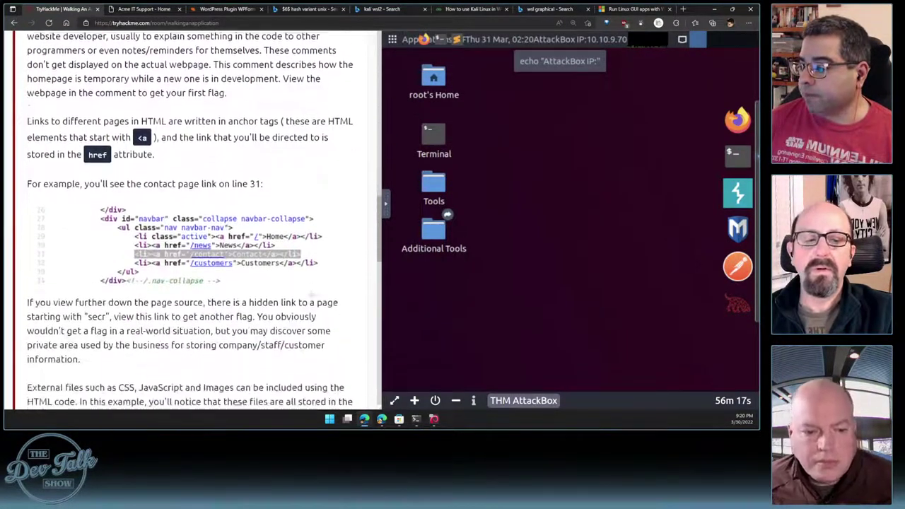
scroll(309, 300, "down", 4)
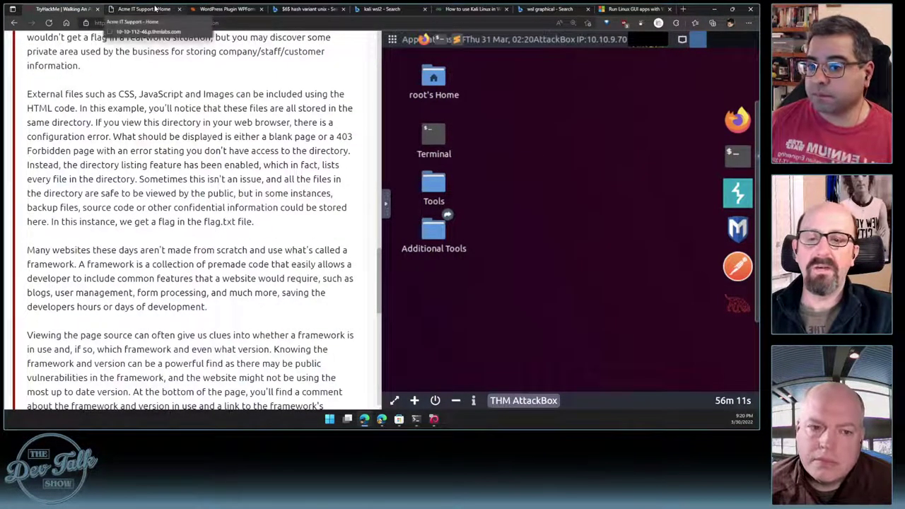
Launch Firefox in the AttackBox, and open the developer tools on the Acme IT Support home page in the main browser
left_click(739, 124)
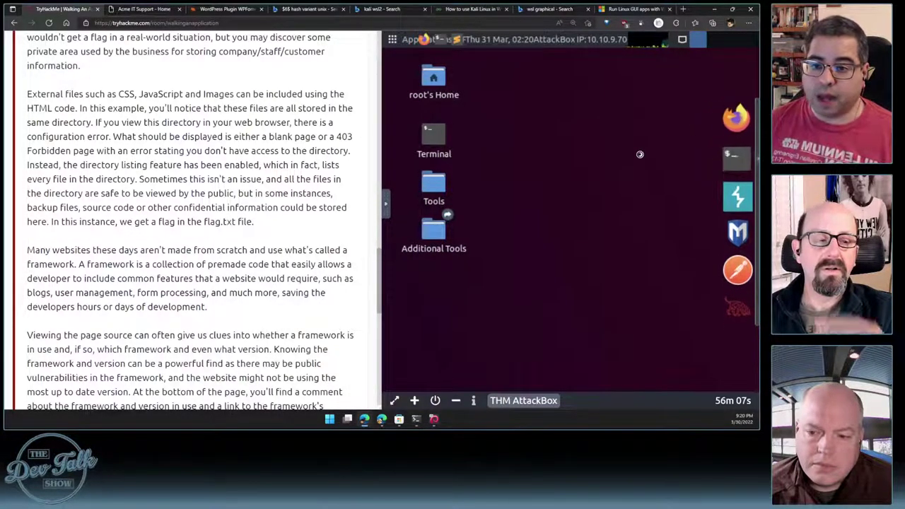
left_click(137, 10)
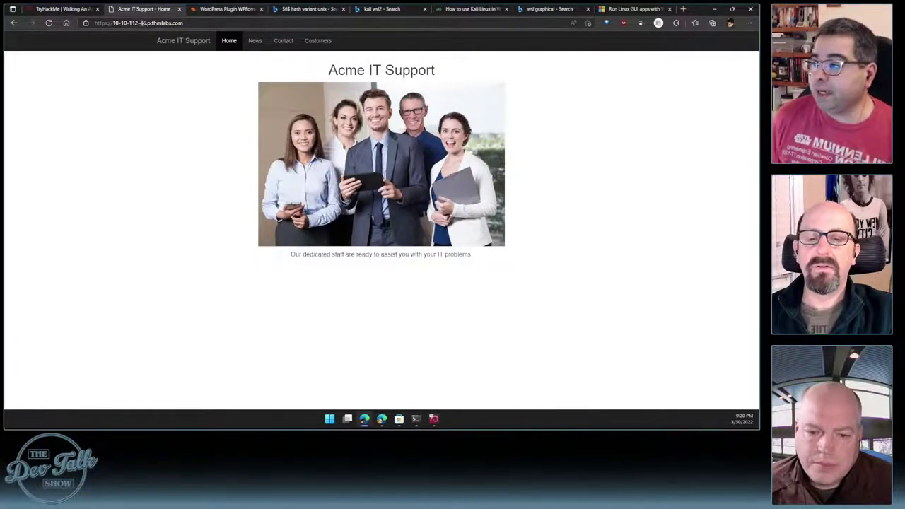
left_click(145, 23)
left_click(145, 23)
left_click_drag(145, 22, 112, 23)
left_click(154, 22)
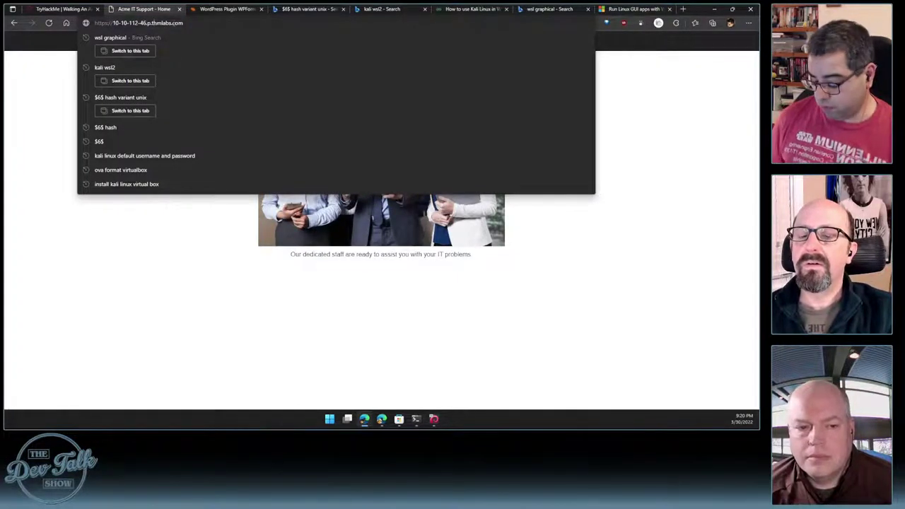
key("F12")
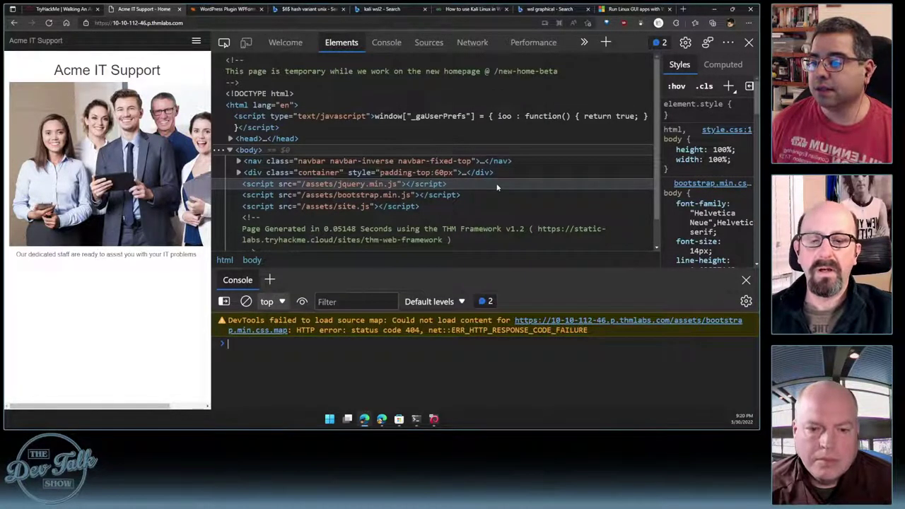
Return to the TryHackMe room and check the AttackBox's Firefox window and the Active Machine Information
left_click(65, 8)
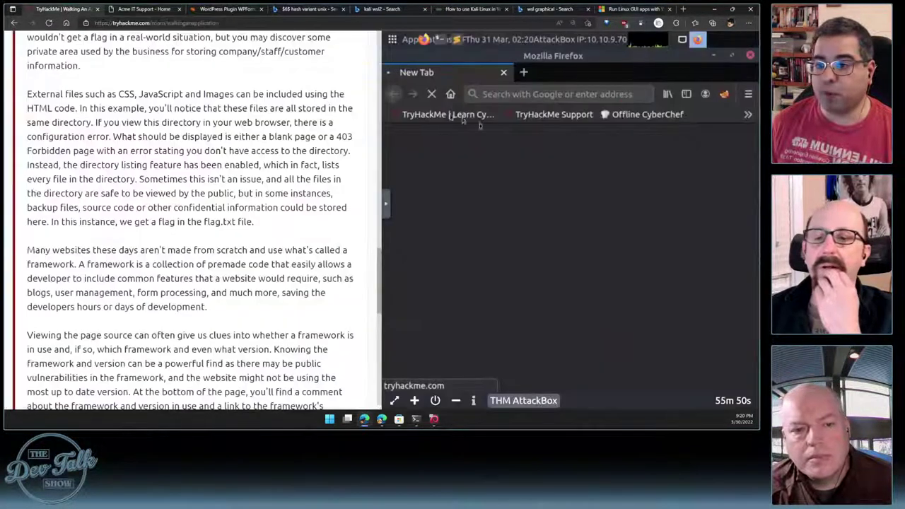
left_click(554, 94)
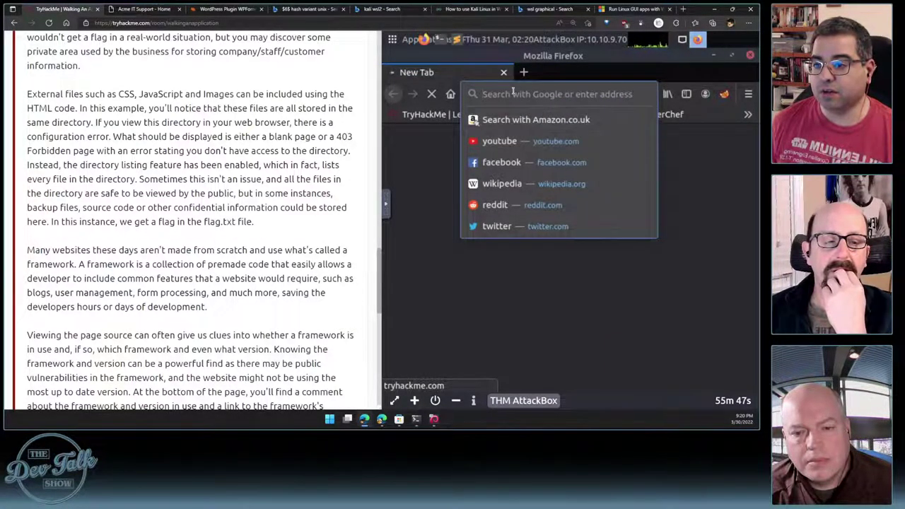
left_click(643, 150)
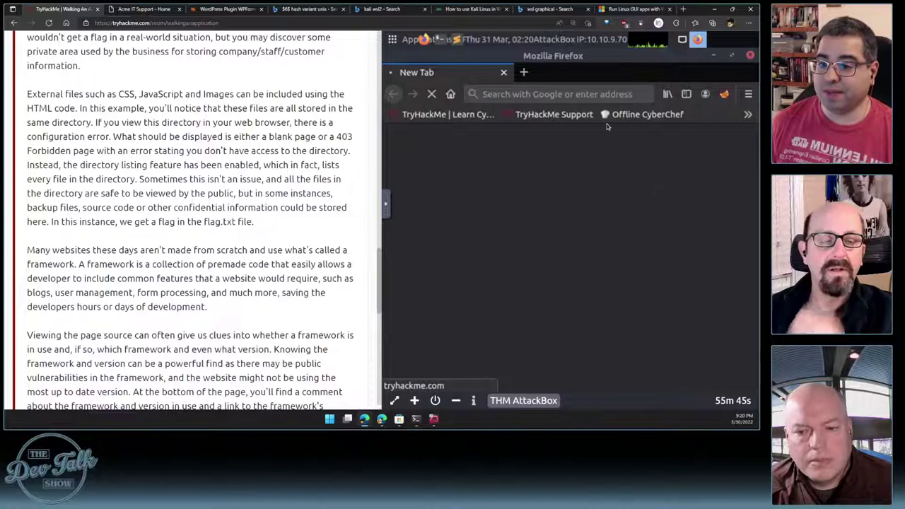
scroll(212, 233, "up", 20)
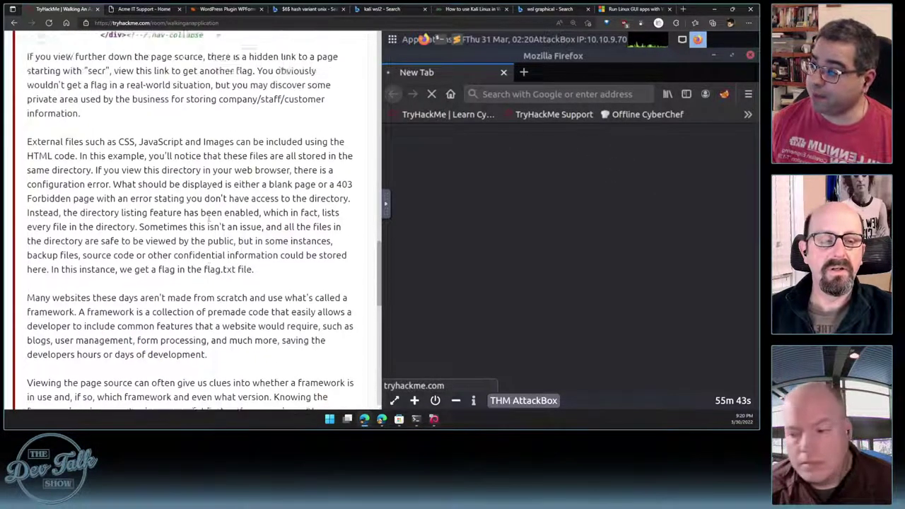
scroll(212, 233, "down", 3)
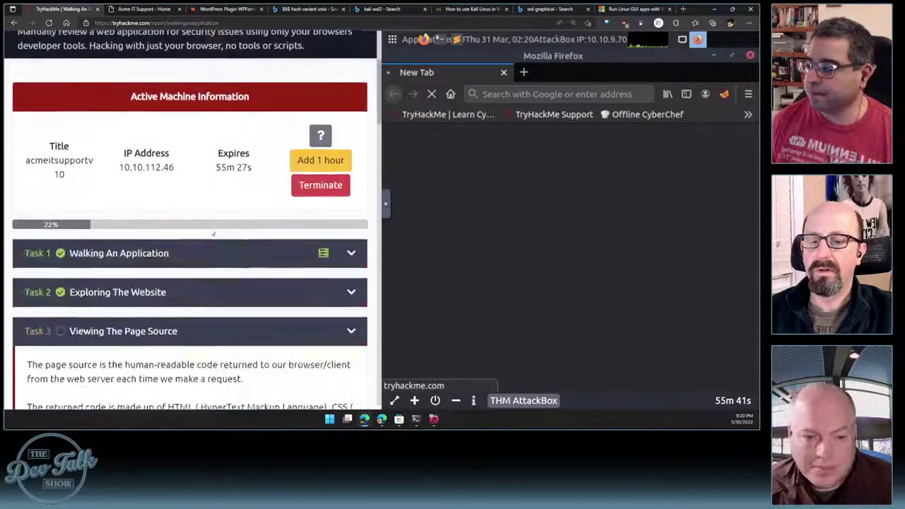
Copy the Acme IT Support website's address from its browser tab and return to the TryHackMe room
left_click(131, 9)
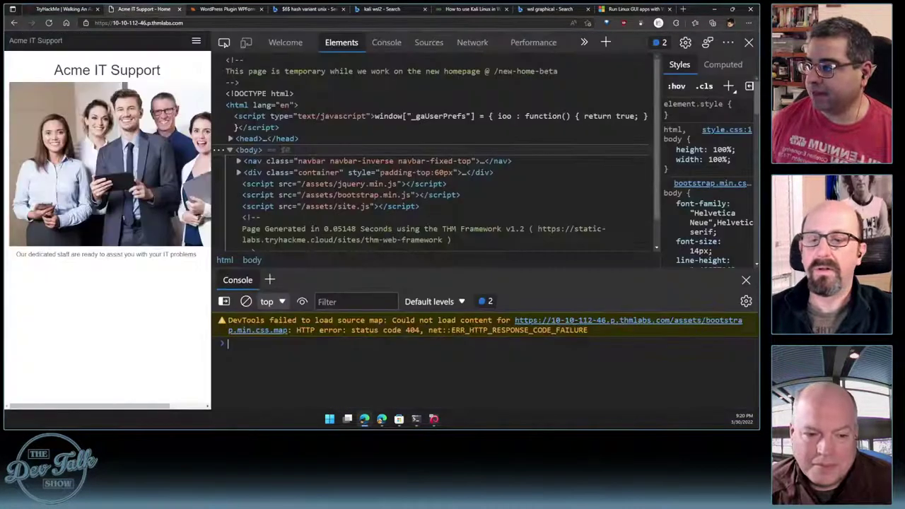
left_click(167, 22)
key("ctrl+c")
left_click(60, 9)
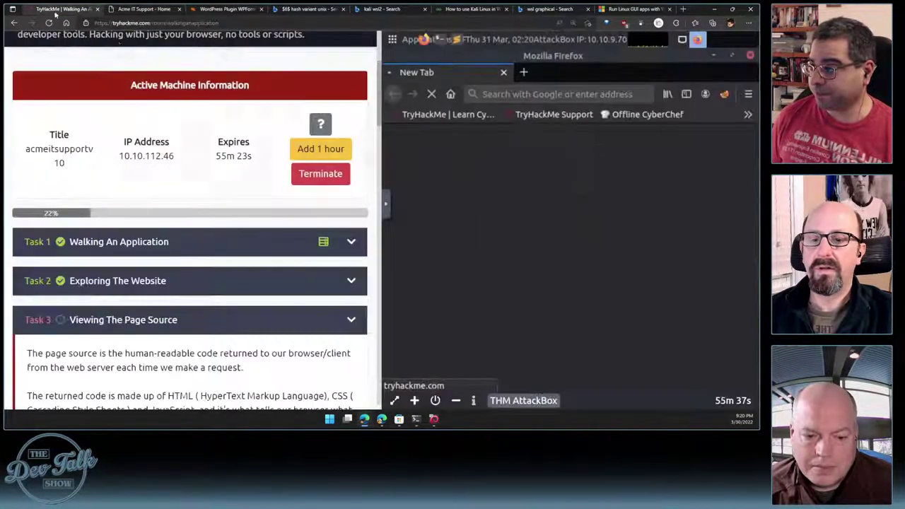
Try to paste the copied website address into the address bar of the AttackBox's Firefox
left_click(502, 95)
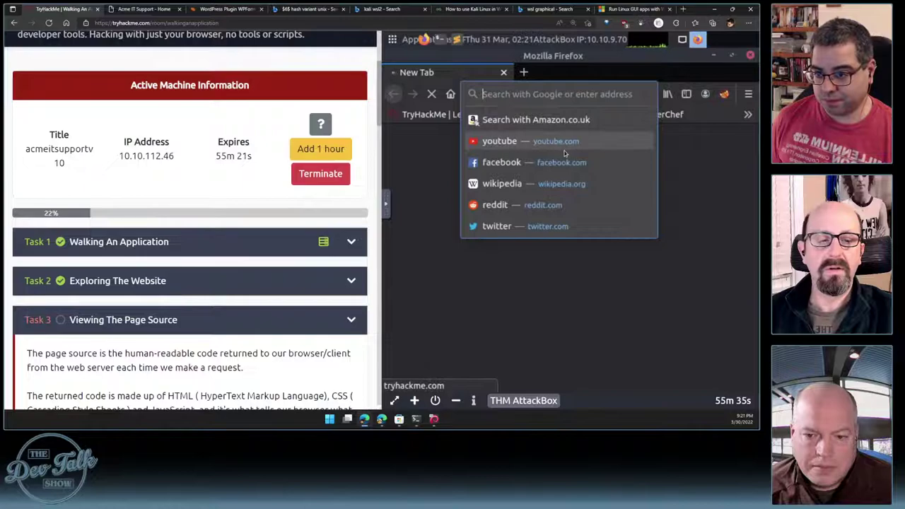
right_click(541, 95)
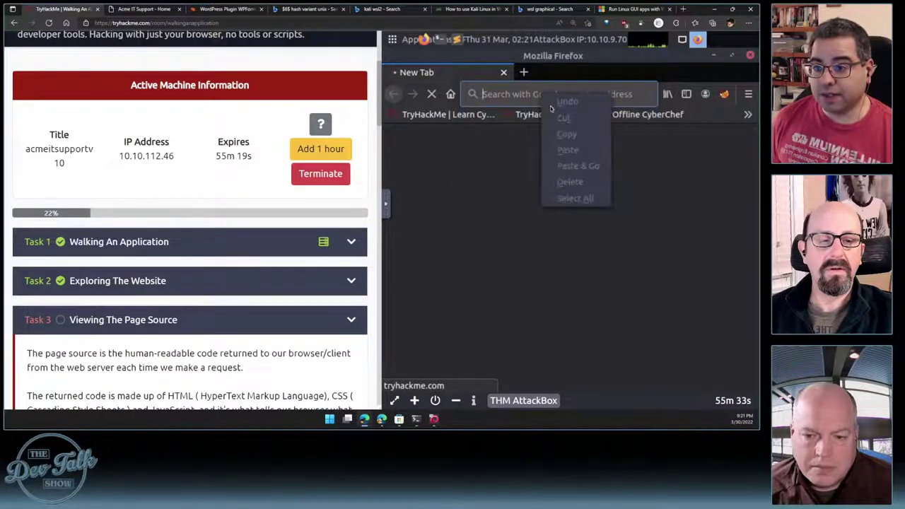
key("Escape")
left_click(514, 93)
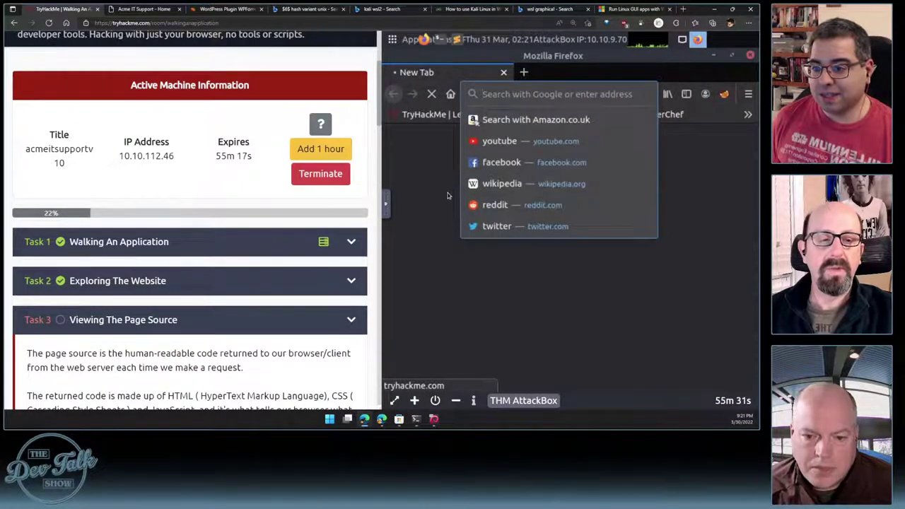
left_click(427, 203)
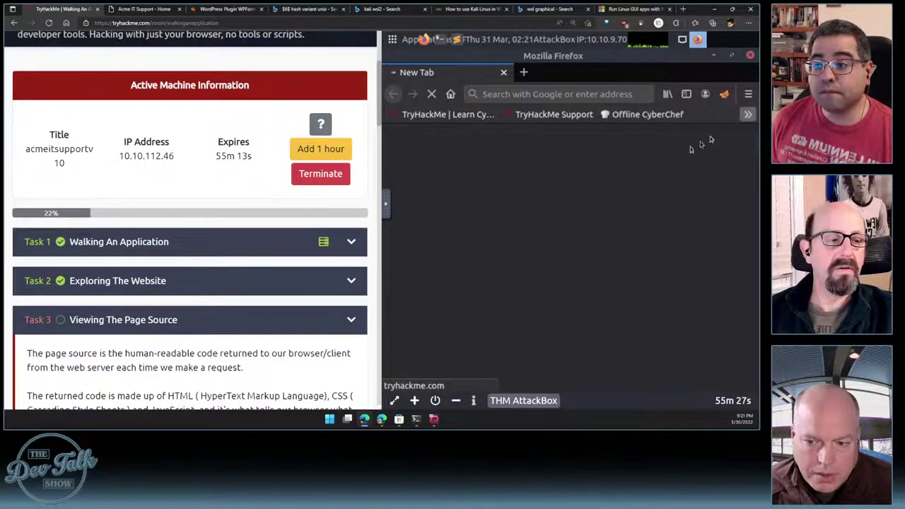
left_click(388, 209)
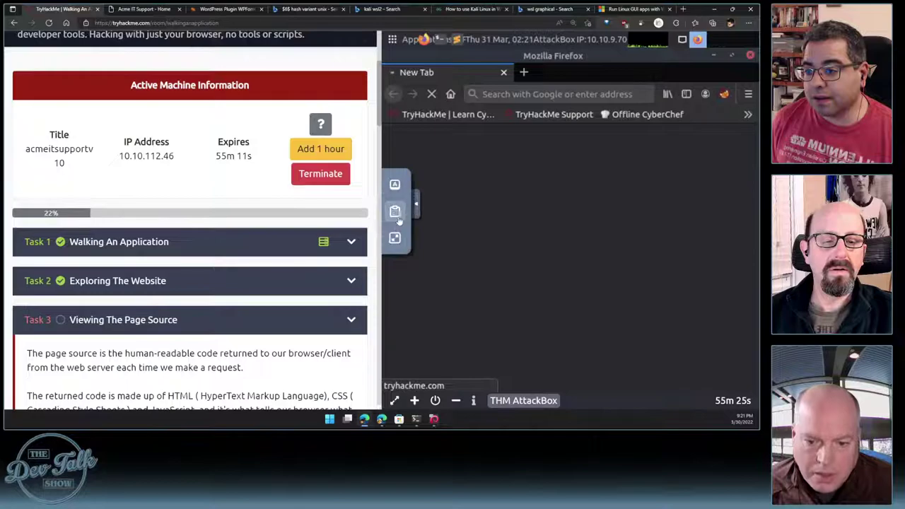
left_click(396, 213)
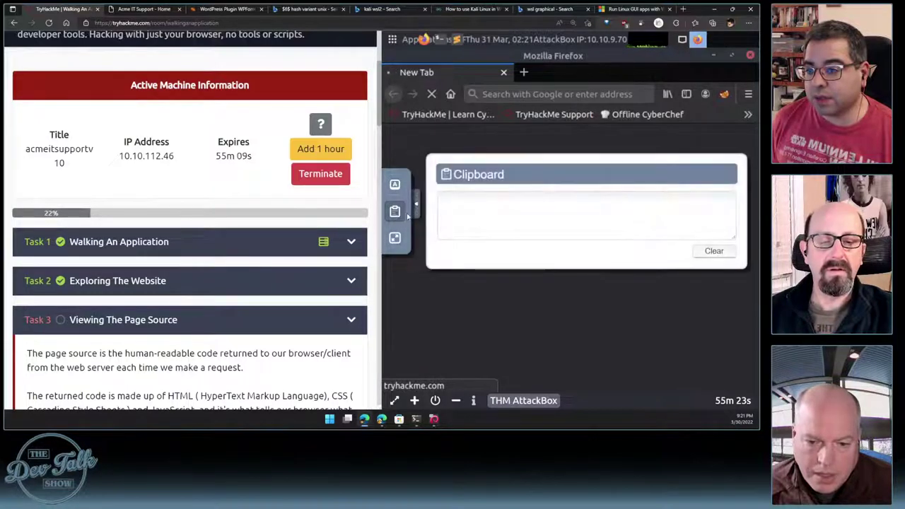
left_click(453, 203)
key("ctrl+v")
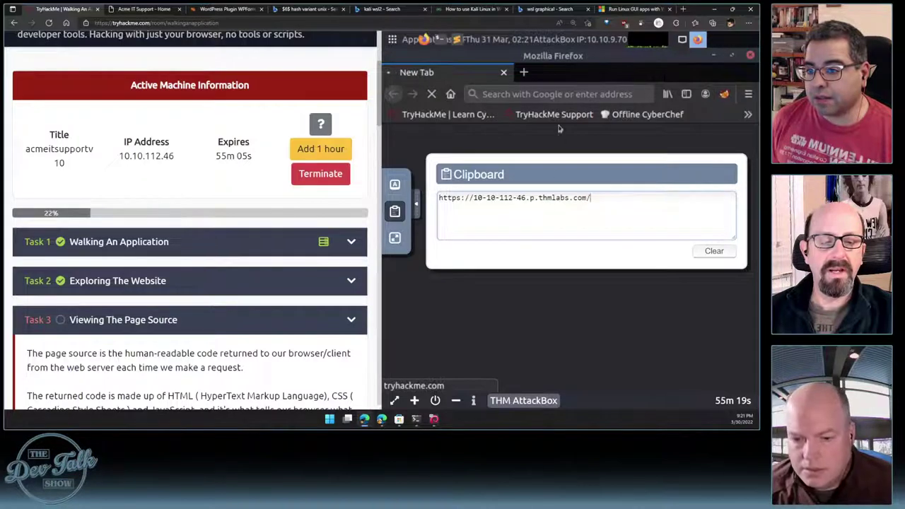
Try to load the shared clipboard's address in the AttackBox's Firefox, and collapse the clipboard panel
left_click(563, 95)
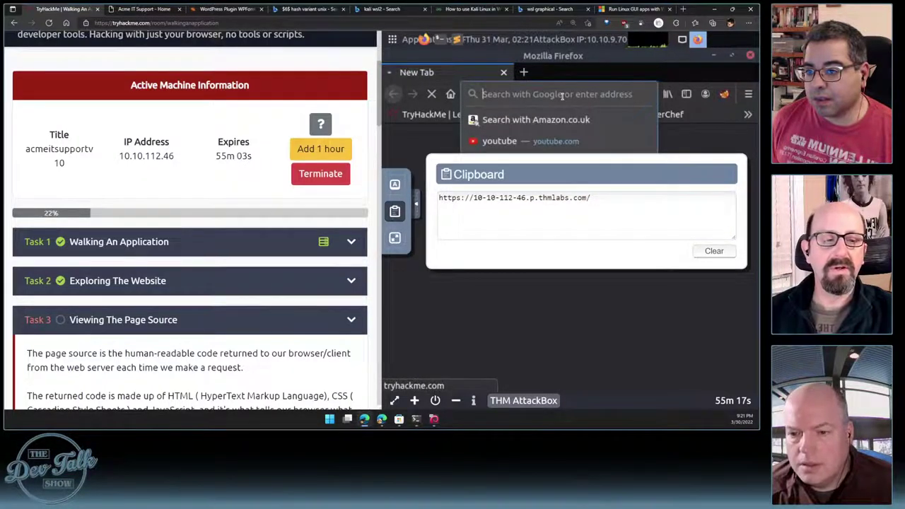
right_click(563, 95)
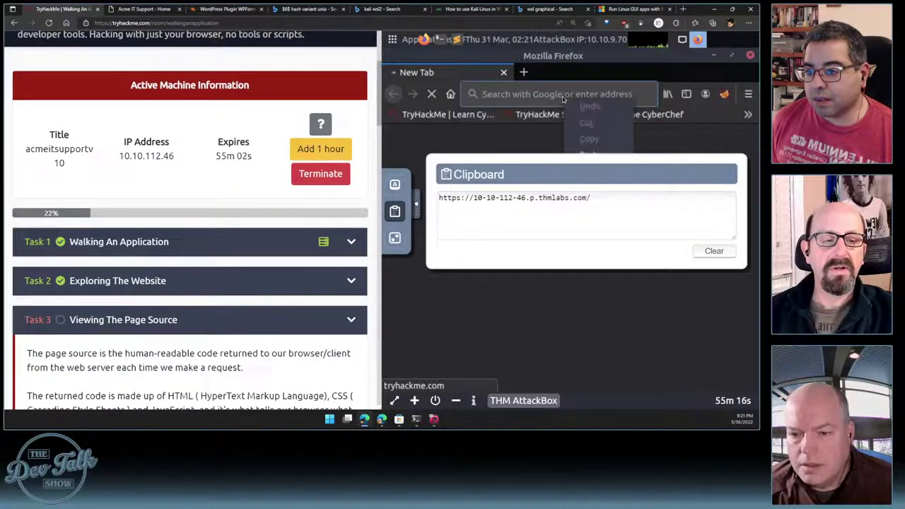
left_click(584, 152)
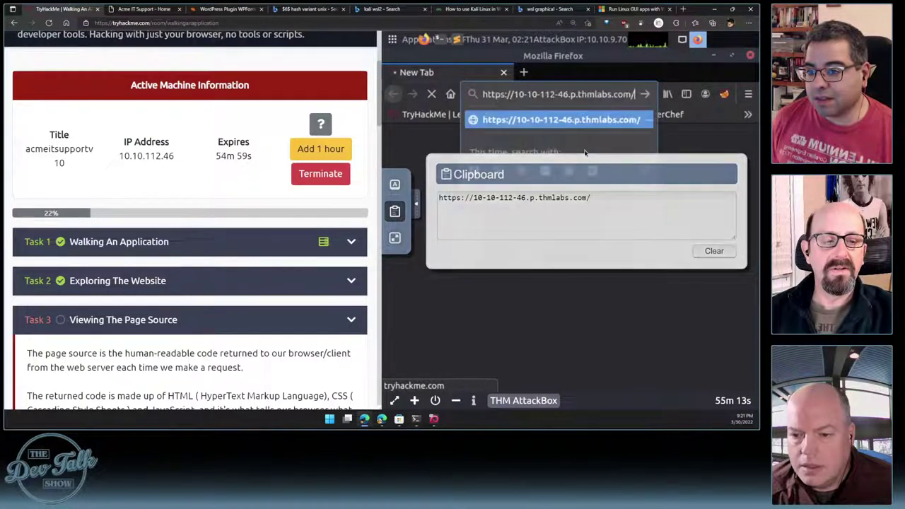
left_click(682, 145)
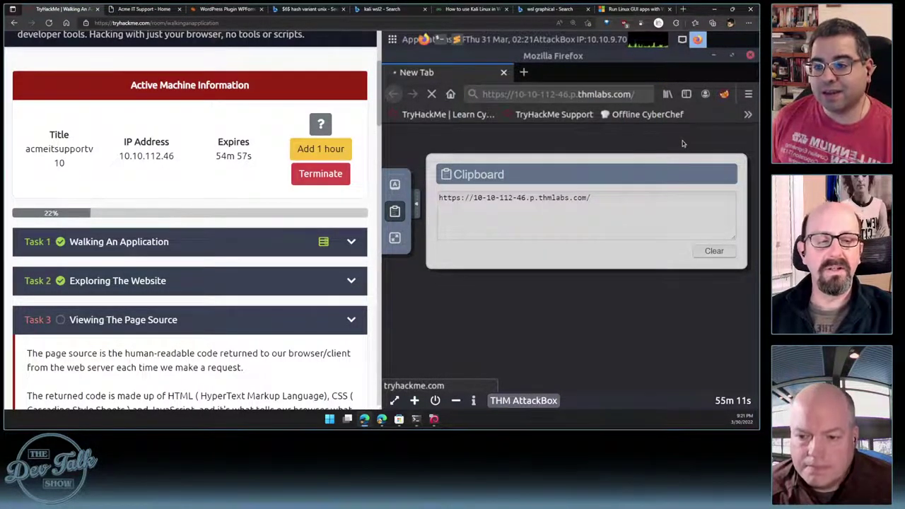
left_click(645, 94)
key("Return")
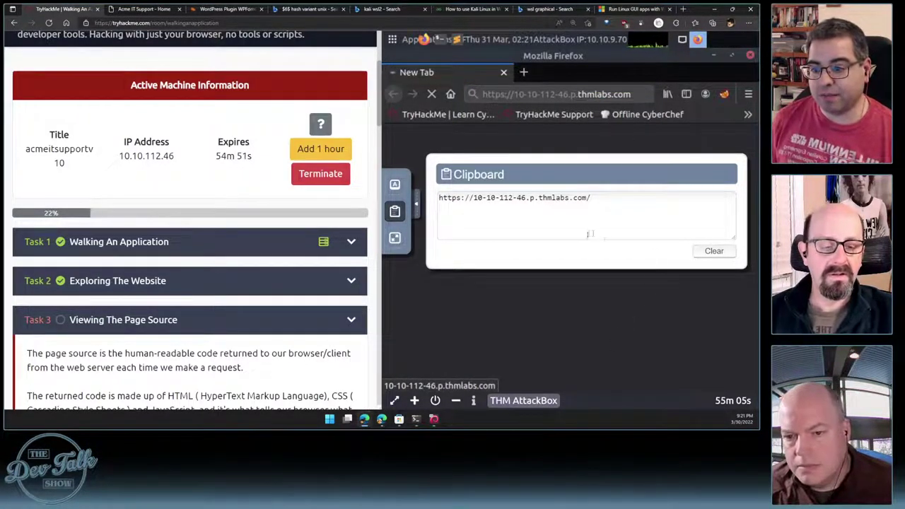
left_click(418, 205)
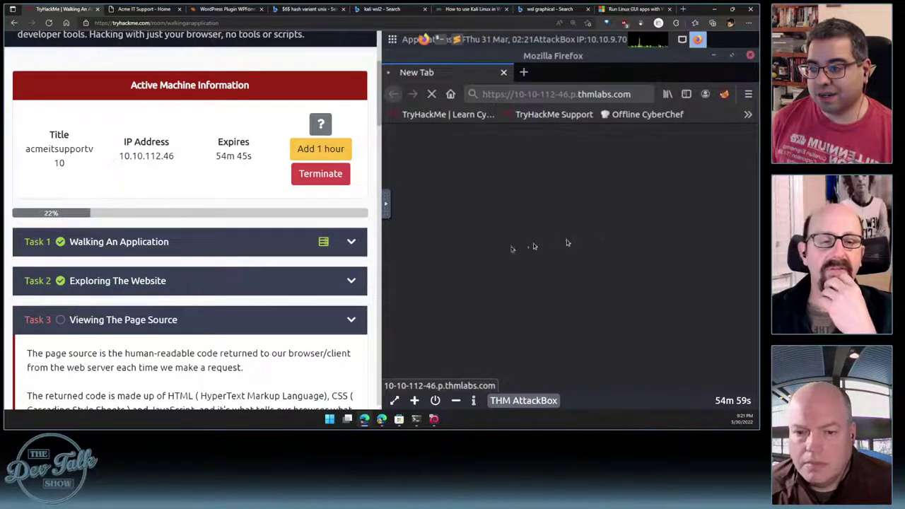
Review Task 3's page source instructions and questions alongside the Acme IT Support home page's HTML in the developer tools
scroll(245, 314, "down", 4)
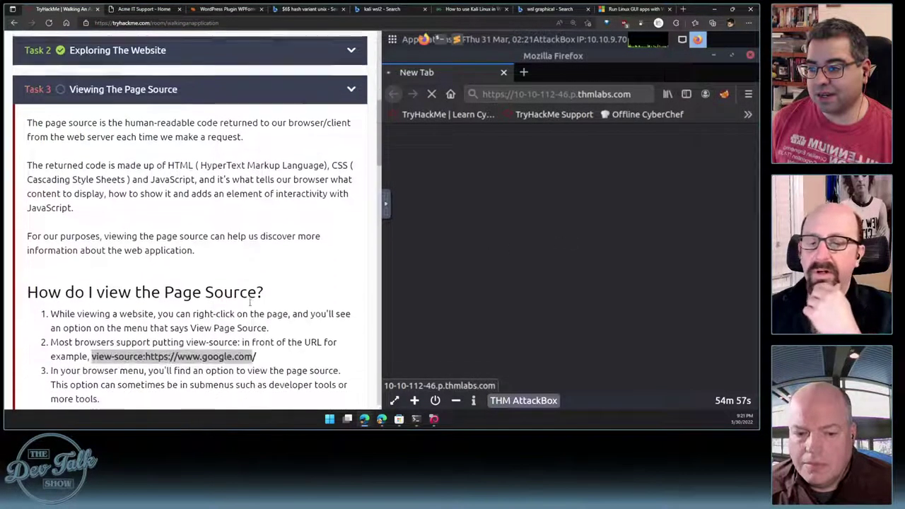
scroll(249, 303, "down", 2)
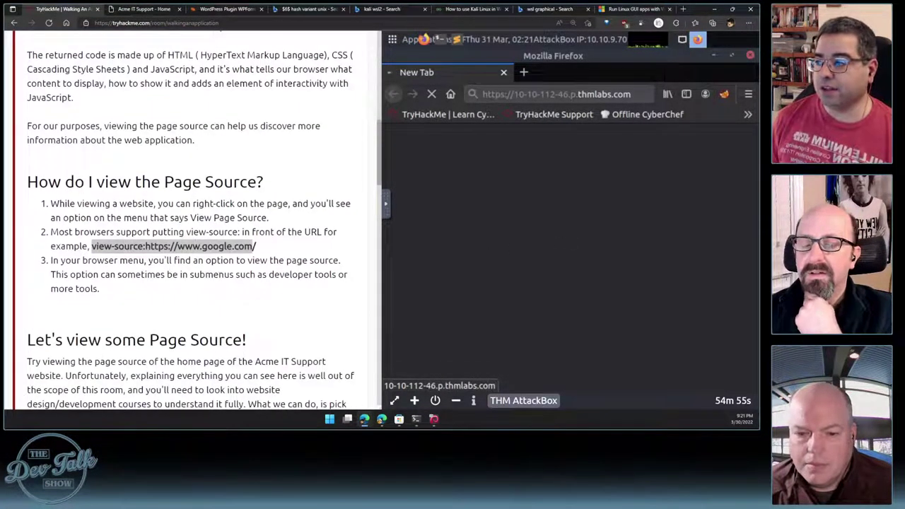
left_click(144, 9)
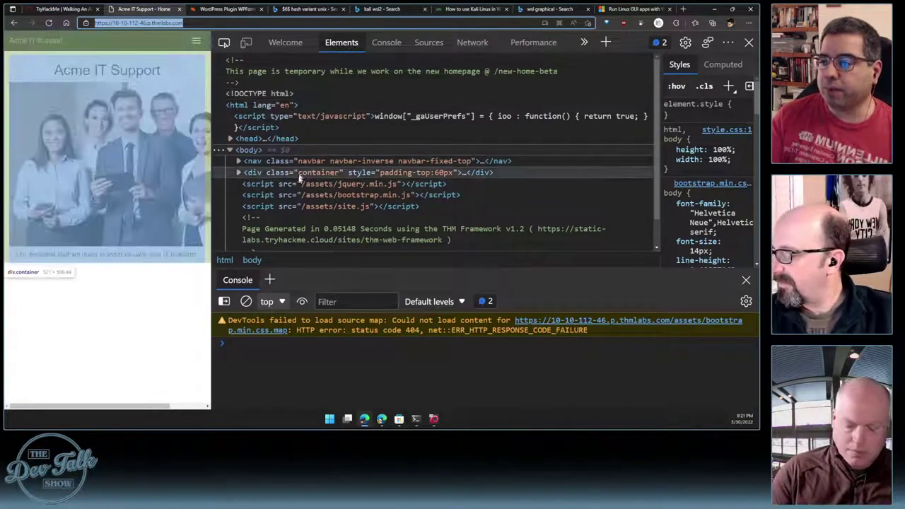
scroll(304, 173, "down", 1)
scroll(318, 166, "up", 1)
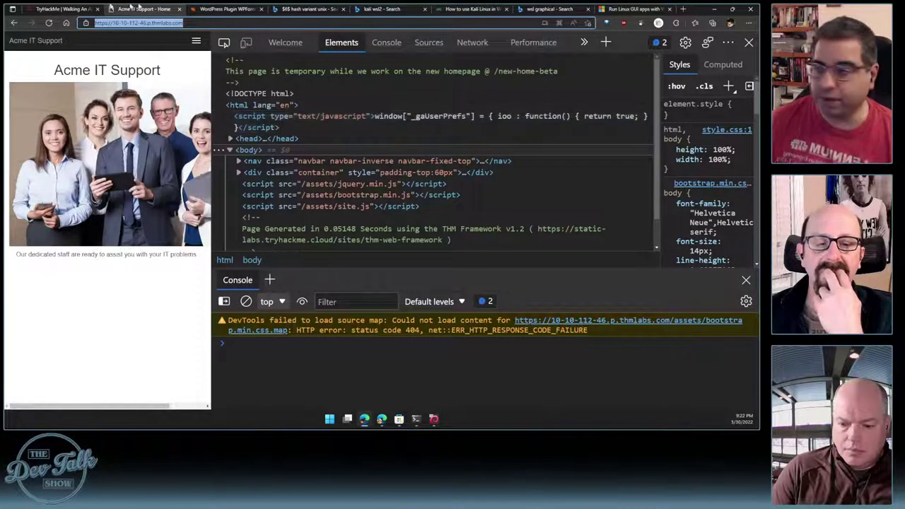
key("ctrl+shift+Tab")
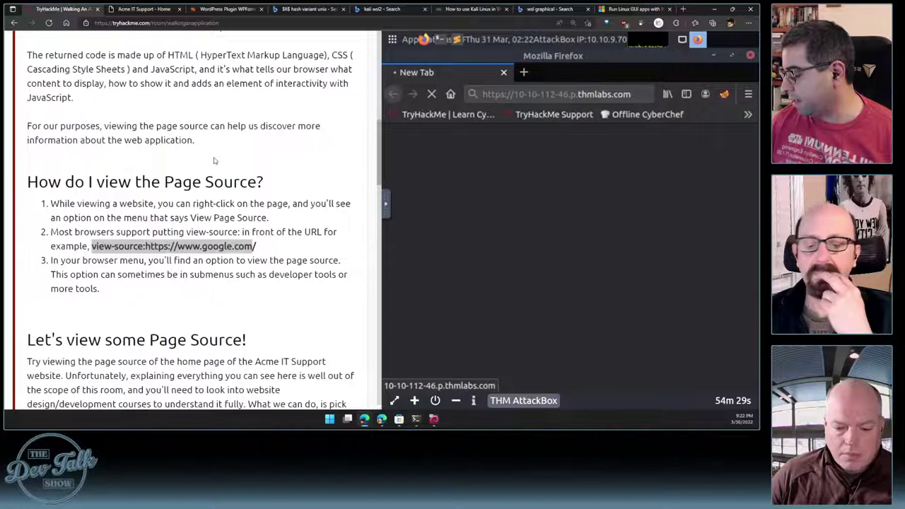
scroll(219, 162, "down", 10)
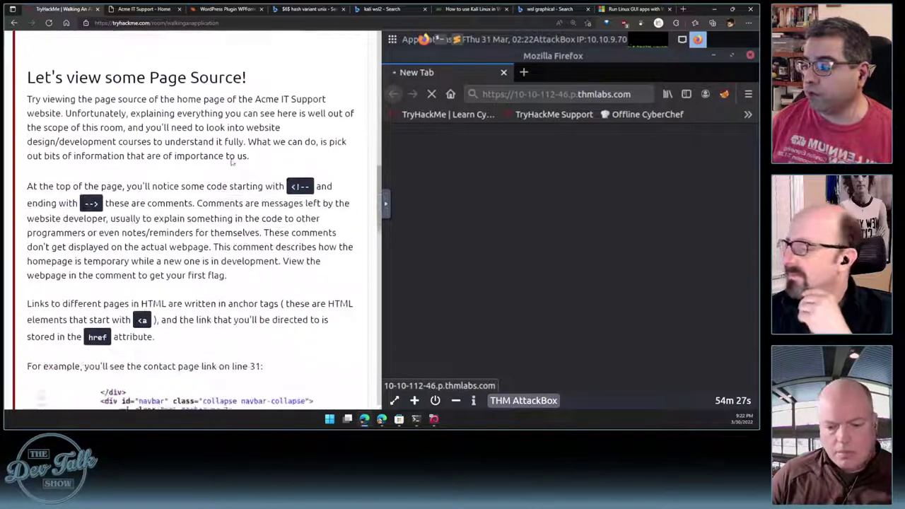
scroll(239, 155, "down", 10)
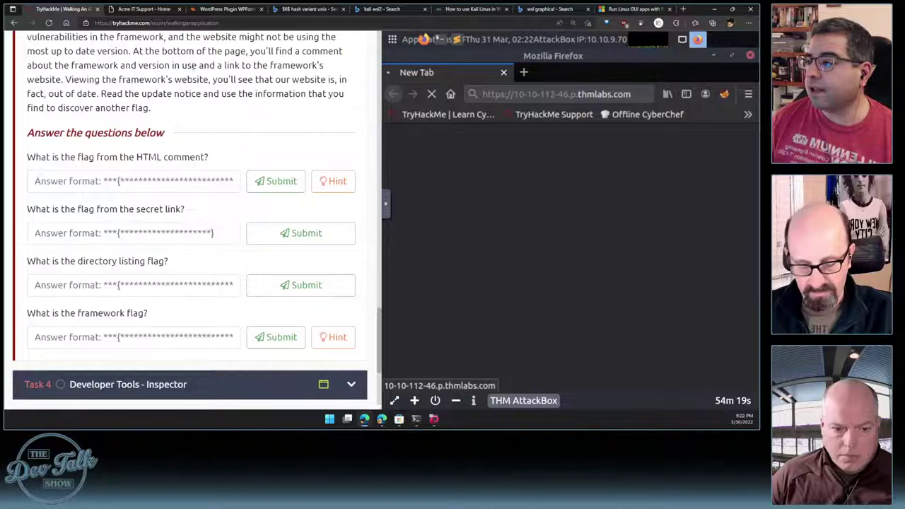
left_click(142, 10)
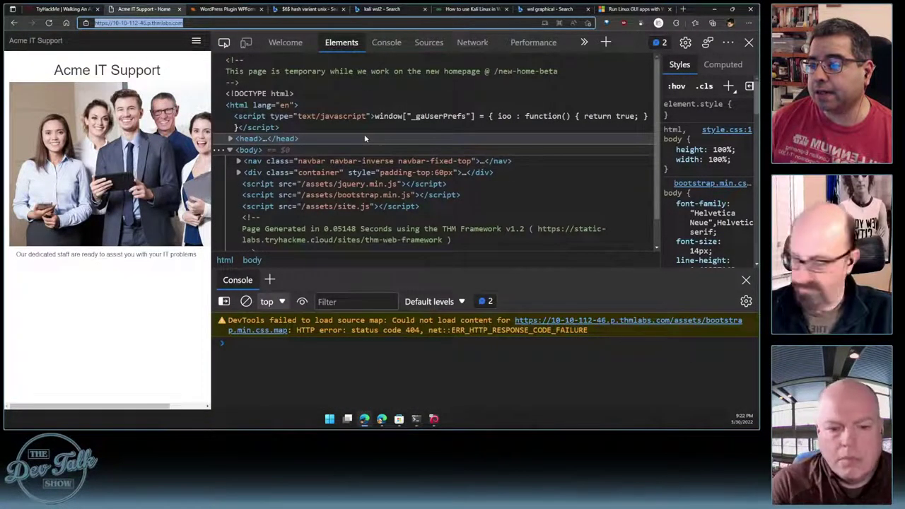
scroll(373, 137, "down", 2)
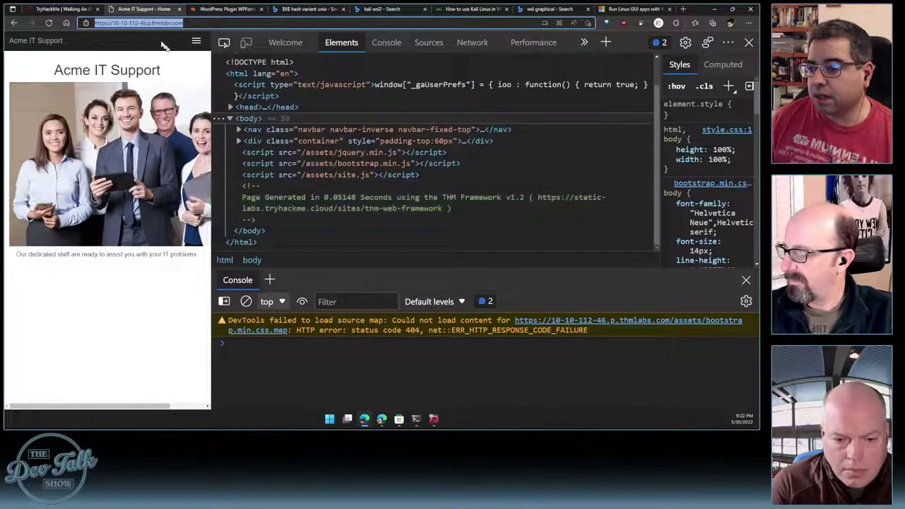
Reread Task 3's guidance on links and HTML comments, and highlight the instruction to view the webpage in the comment
left_click(71, 10)
scroll(195, 205, "up", 5)
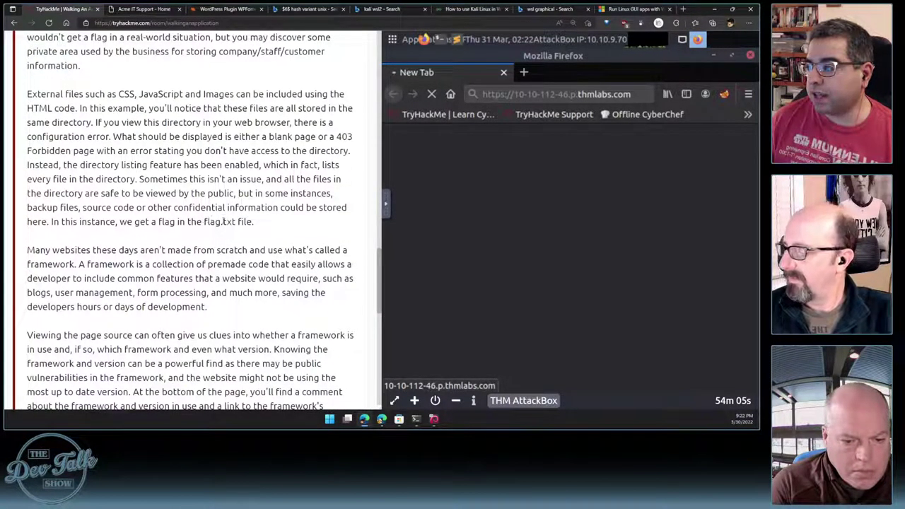
scroll(223, 221, "up", 4)
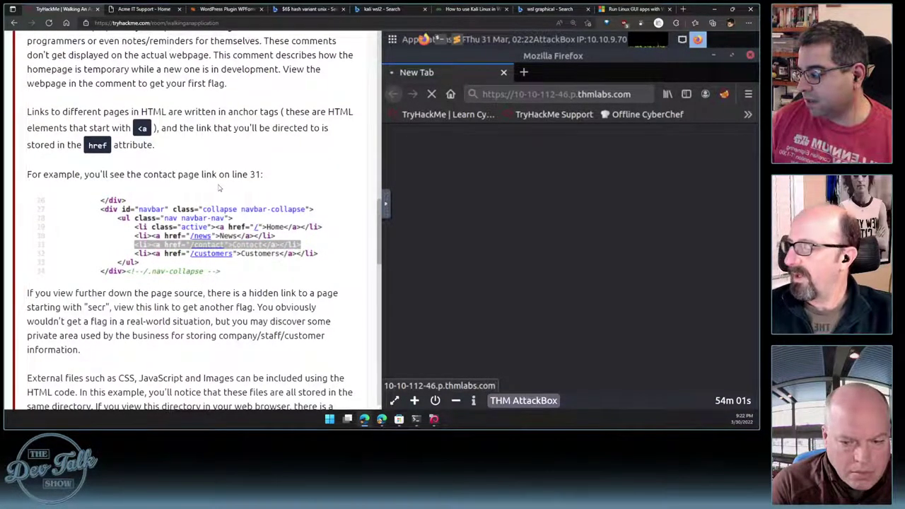
scroll(219, 187, "up", 1)
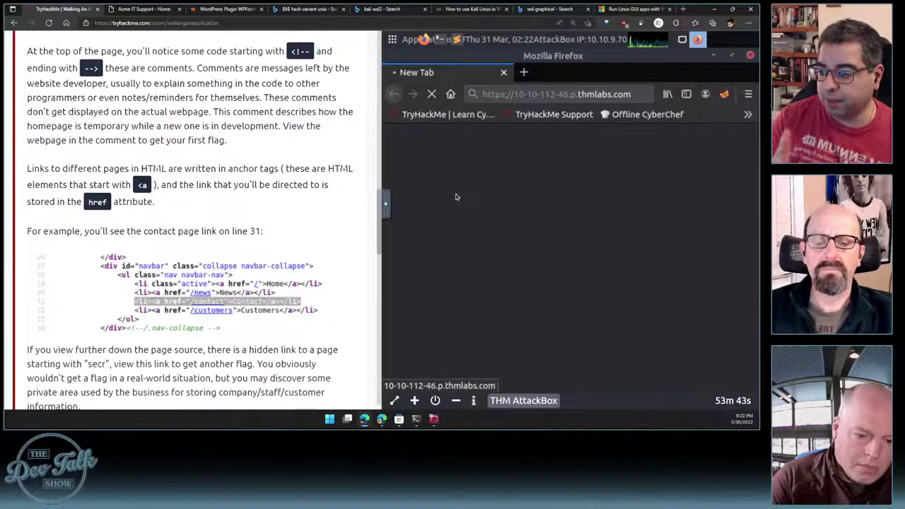
scroll(211, 283, "up", 3)
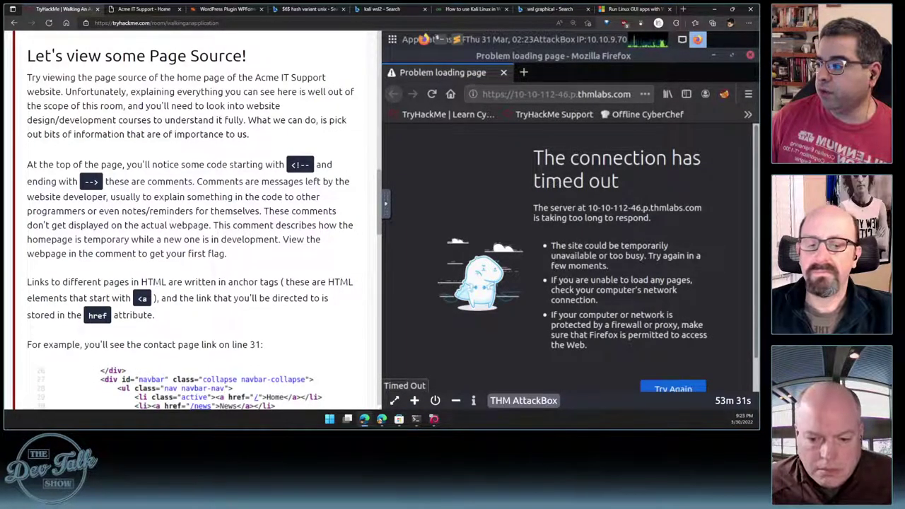
left_click_drag(225, 255, 283, 239)
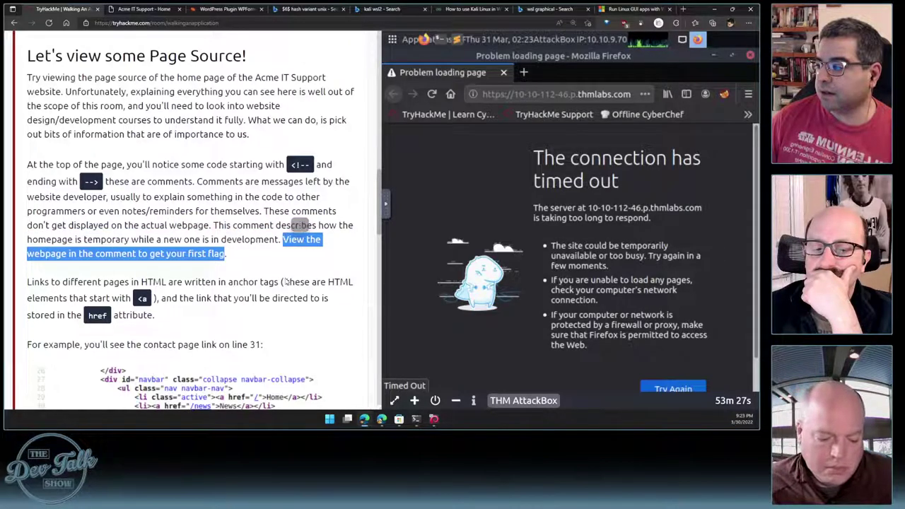
Locate the HTML comment about the new homepage at the start of the Acme IT Support home page's code and select it
left_click(144, 8)
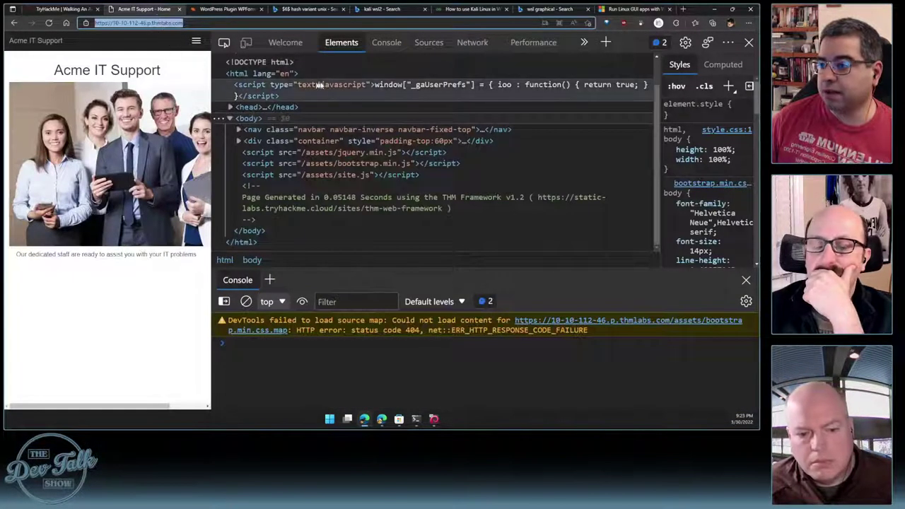
scroll(318, 84, "up", 2)
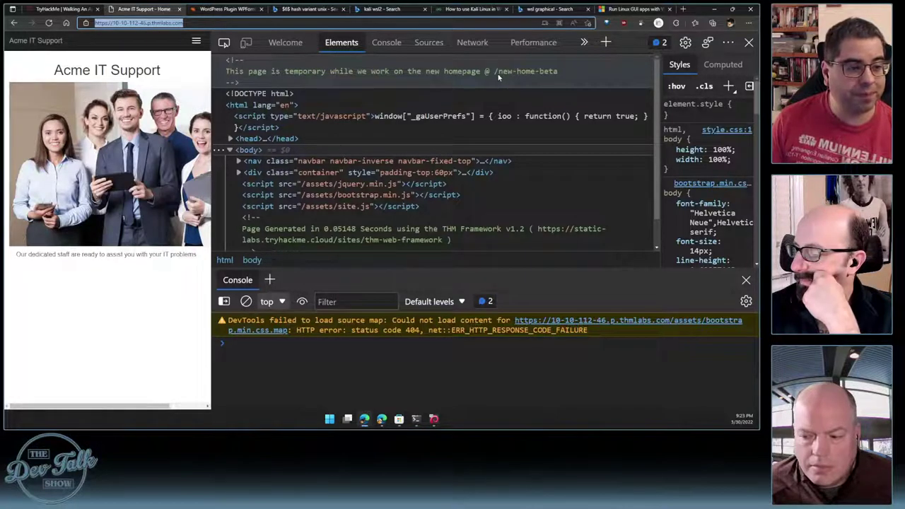
mouse_move(499, 78)
left_mouse_down()
mouse_move(558, 75)
mouse_move(503, 73)
left_mouse_up()
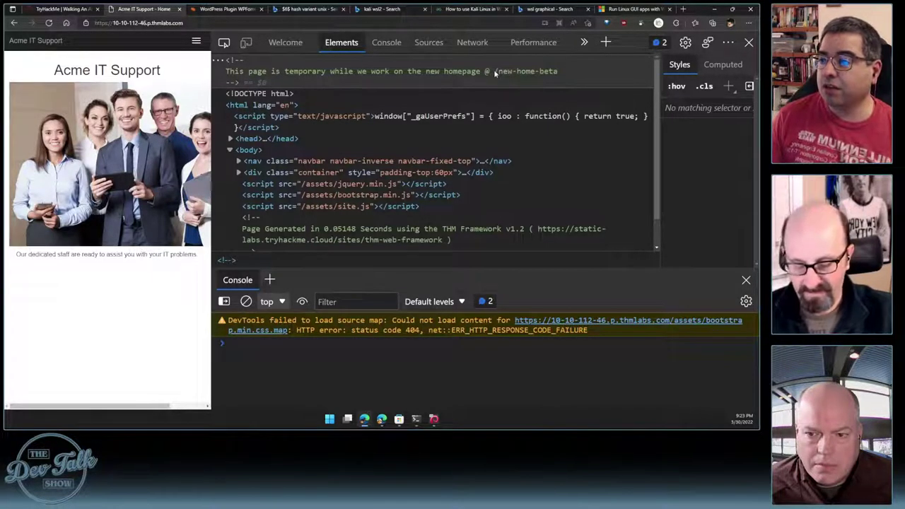
Open the /new-home-beta page of the Acme IT Support website in the main browser
left_click(270, 23)
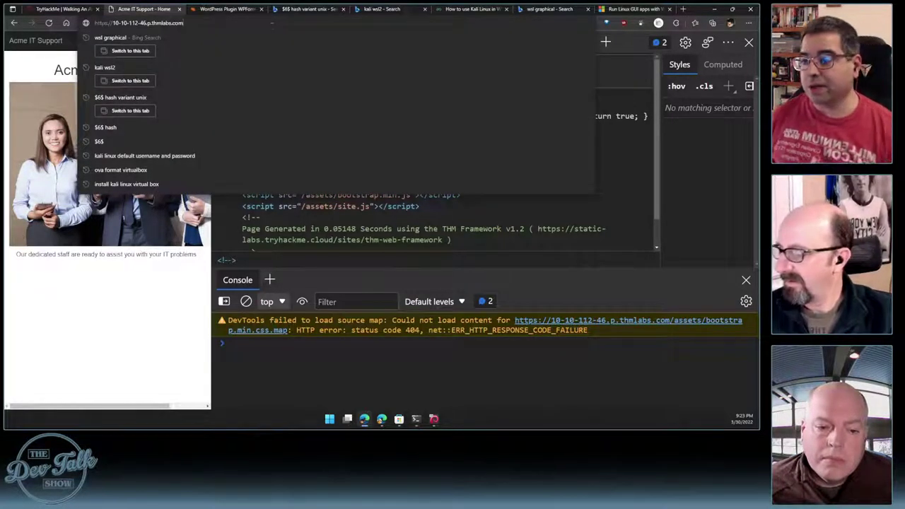
left_click(618, 95)
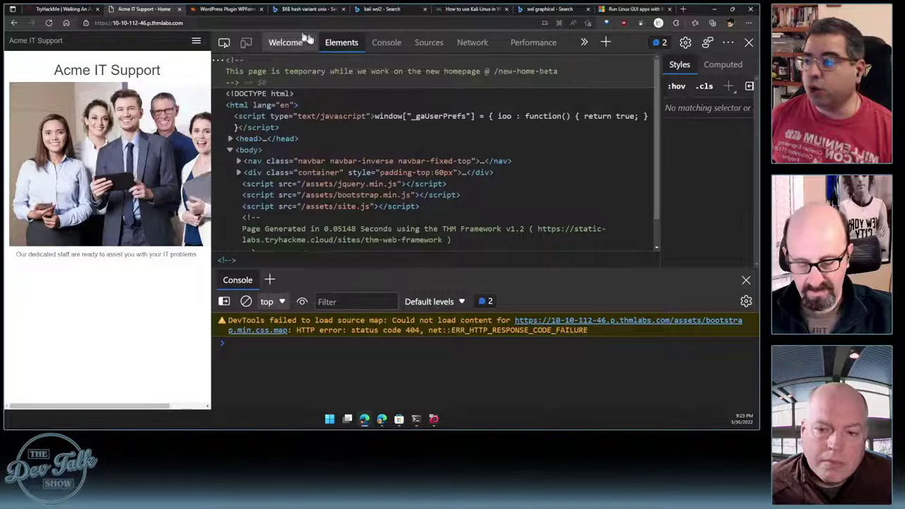
left_click(269, 23)
left_click(269, 24)
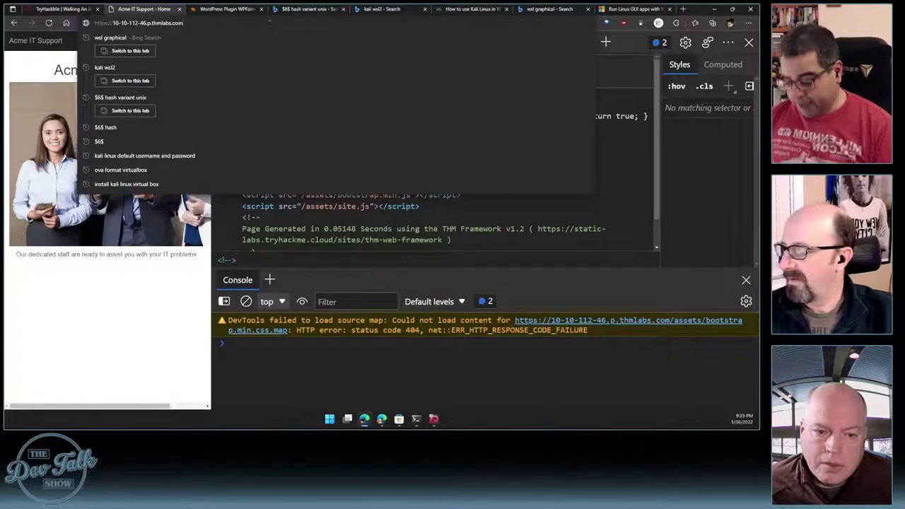
type("/new-home")
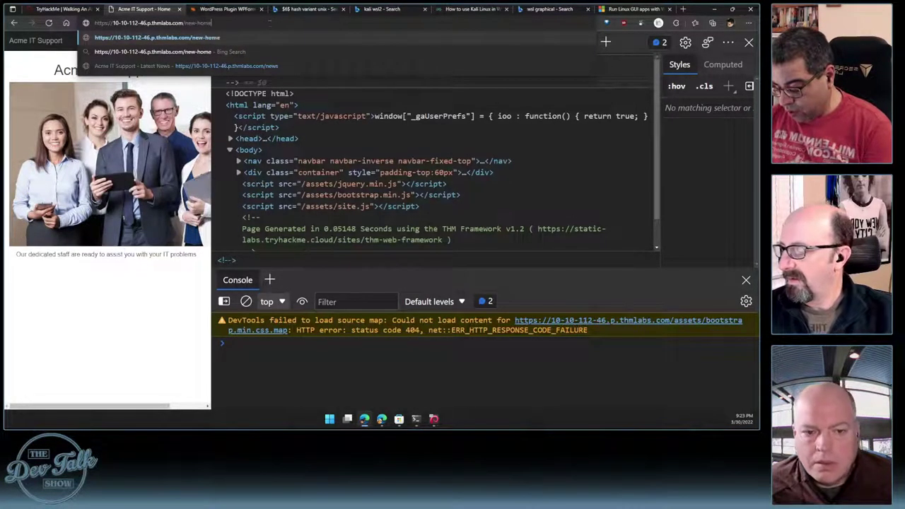
type("-beta")
key("Return")
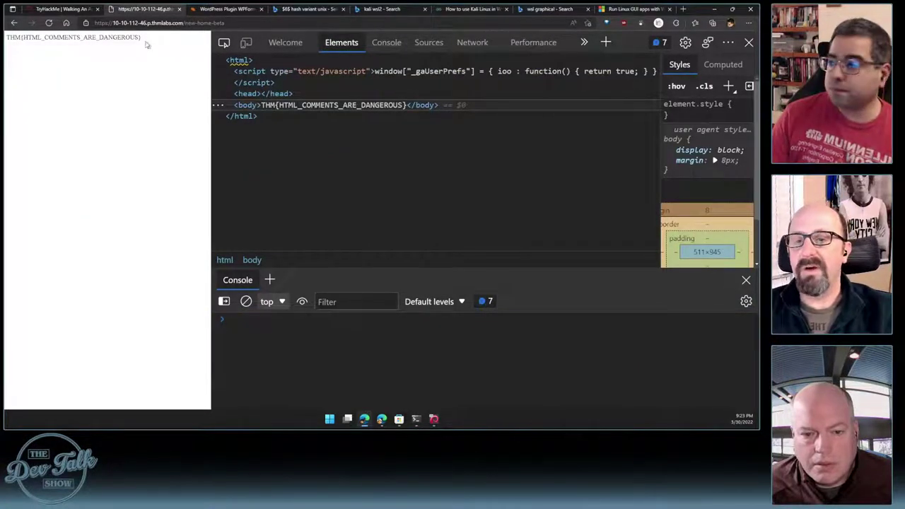
Copy the flag THM{HTML_COMMENTS_ARE_DANGEROUS} and submit it in the TryHackMe room as Task 3's HTML comment answer
left_click_drag(146, 41, 12, 31)
key("ctrl+c")
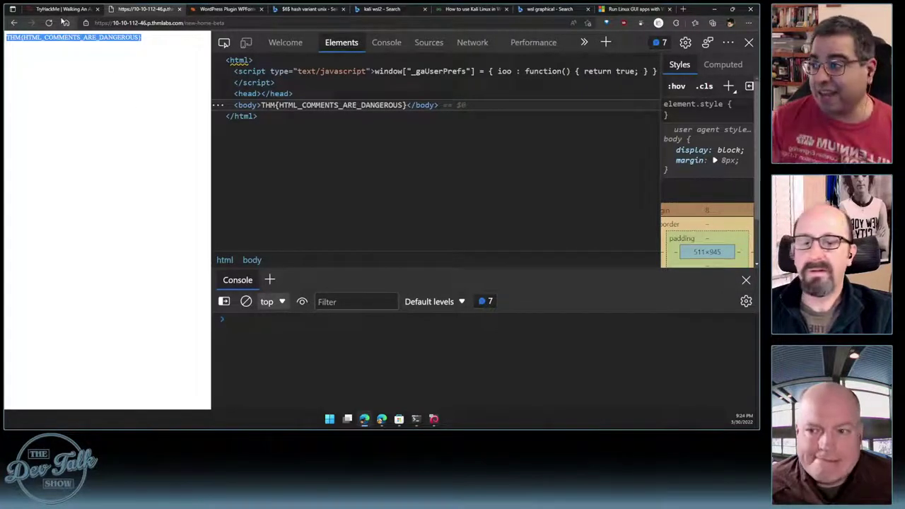
left_click(63, 9)
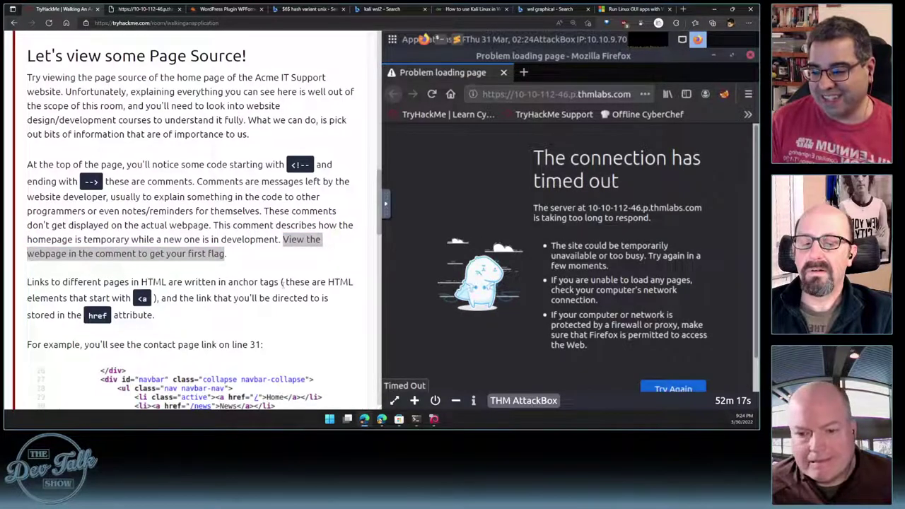
scroll(274, 300, "down", 5)
scroll(272, 300, "down", 6)
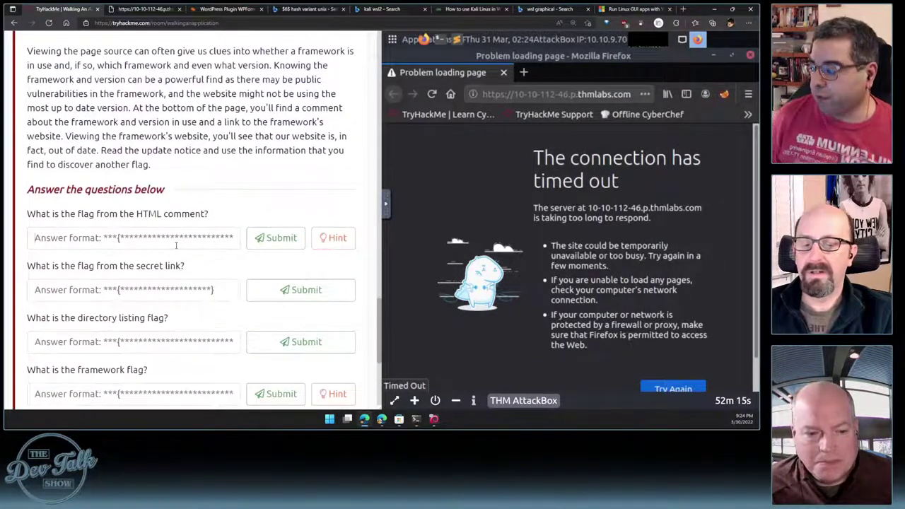
left_click(178, 239)
key("ctrl+v")
left_click(275, 237)
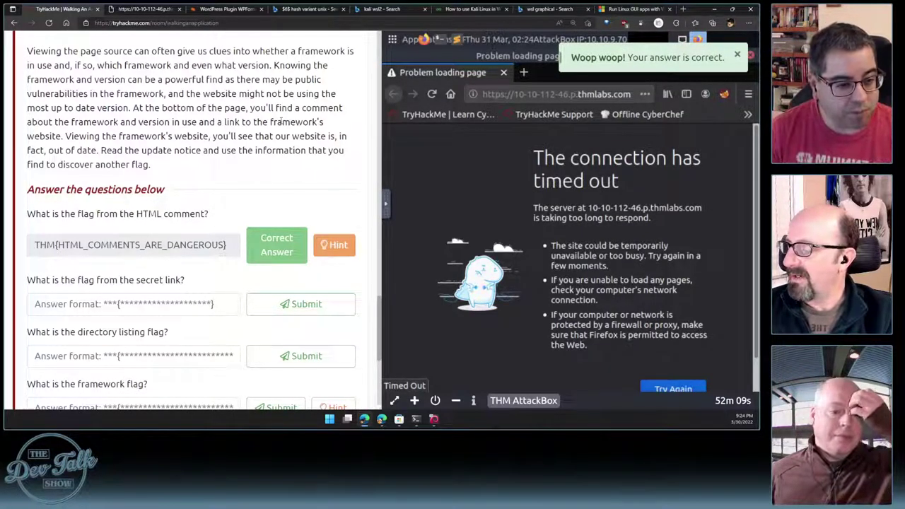
mouse_move(733, 228)
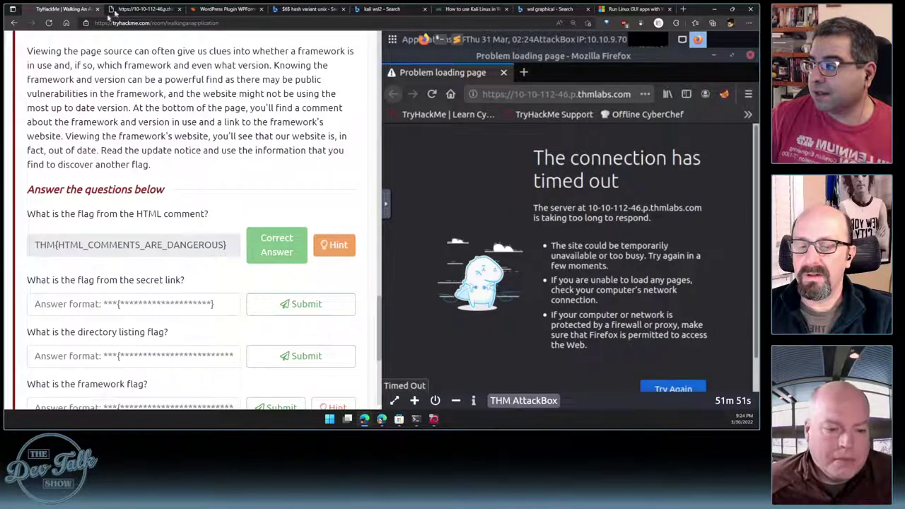
left_click(130, 9)
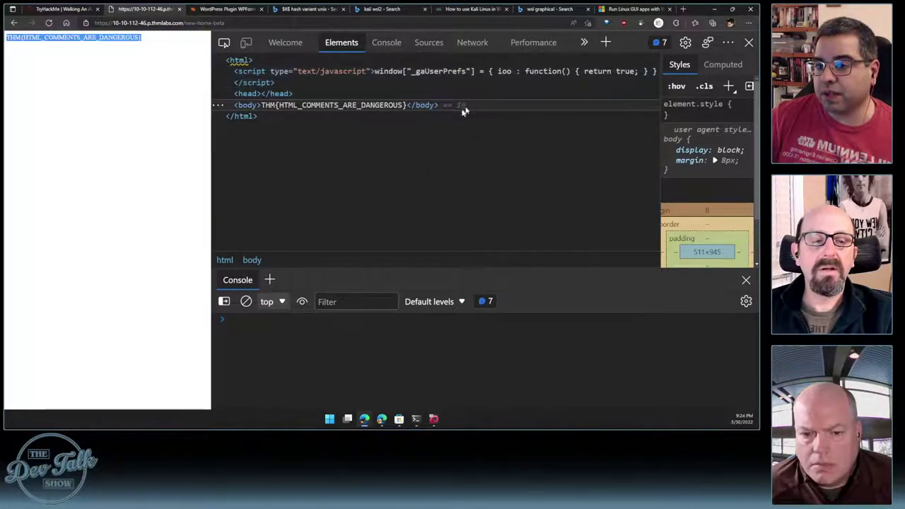
right_click(222, 105)
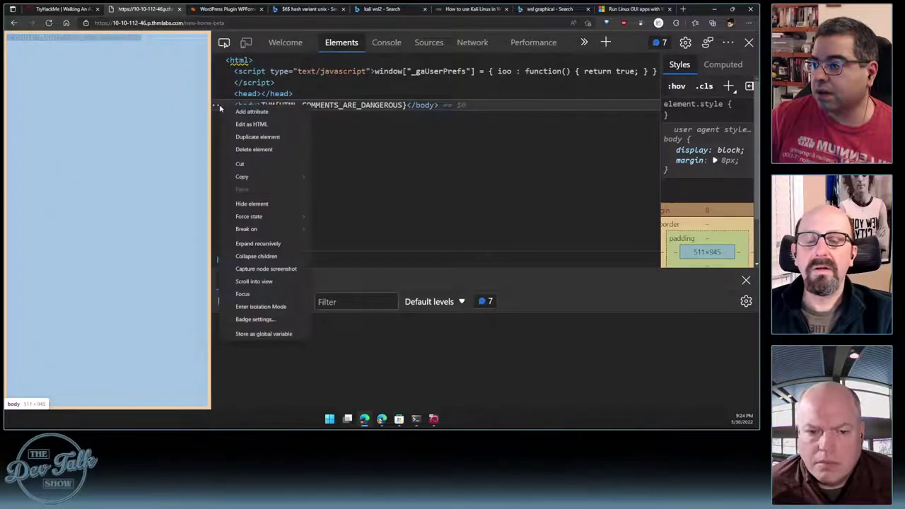
left_click(230, 111)
left_click(222, 104)
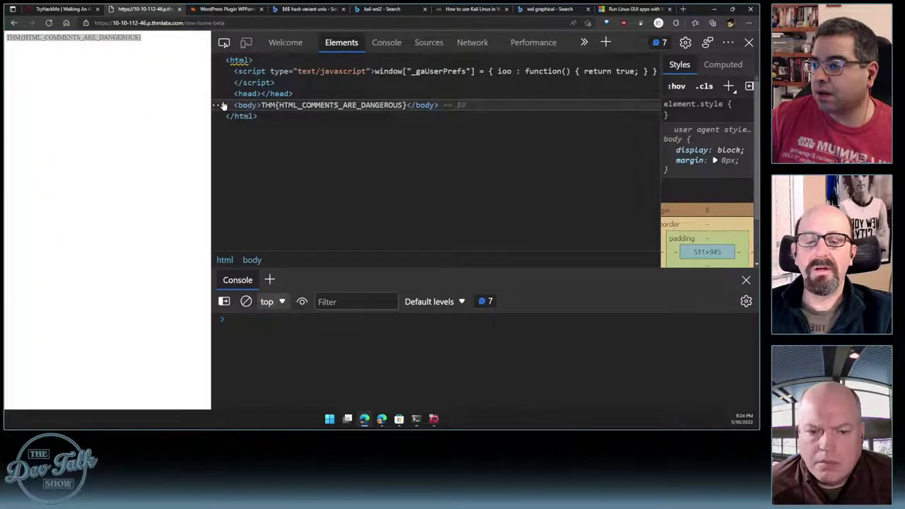
Review Task 3's unanswered questions about the secret link, directory listing and framework flags in the TryHackMe room
left_click(71, 10)
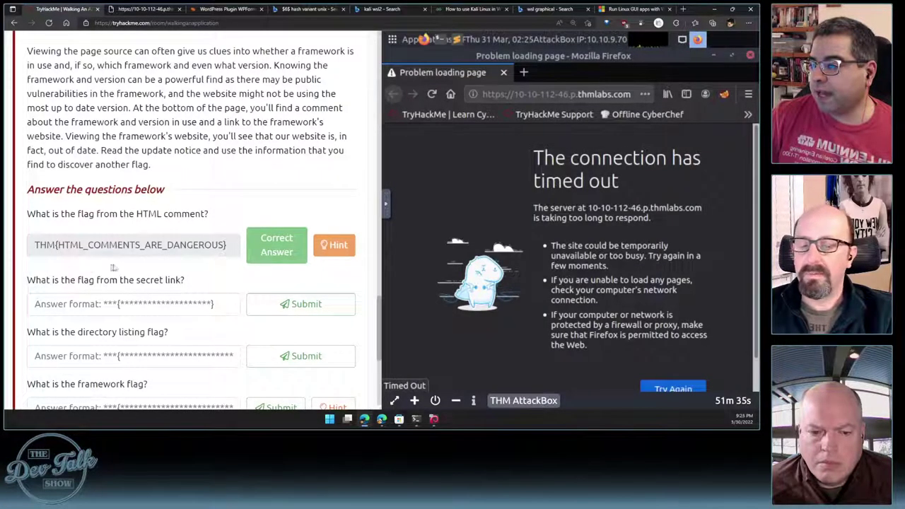
scroll(187, 280, "down", 1)
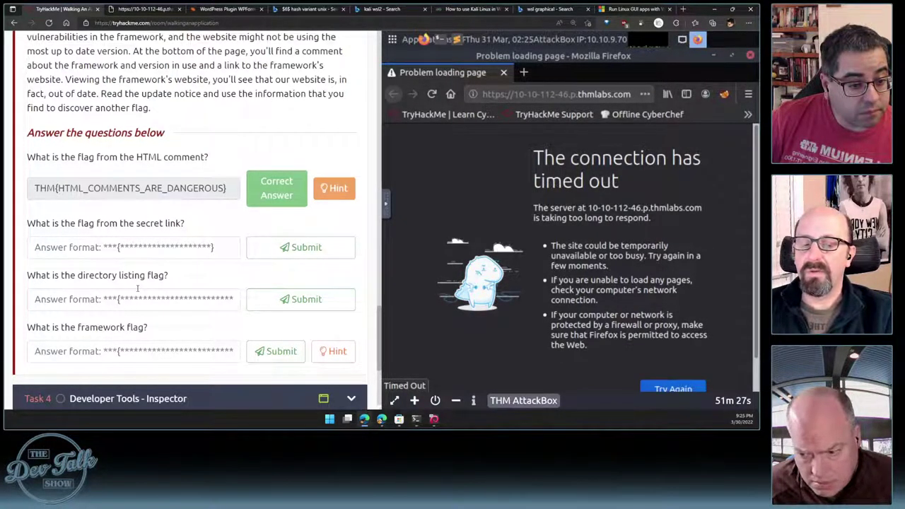
scroll(138, 287, "up", 3)
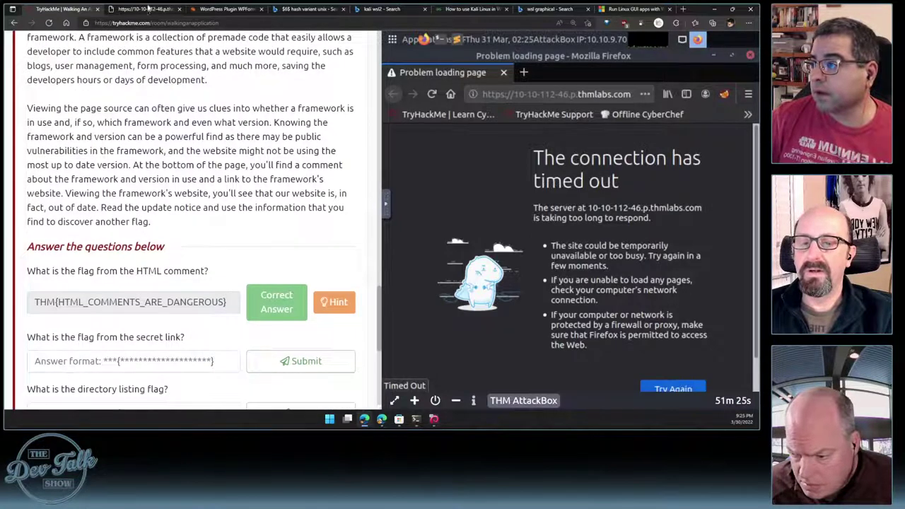
Return to the Acme IT Support home page and look through its head and body code down to the closing comment
left_click(147, 8)
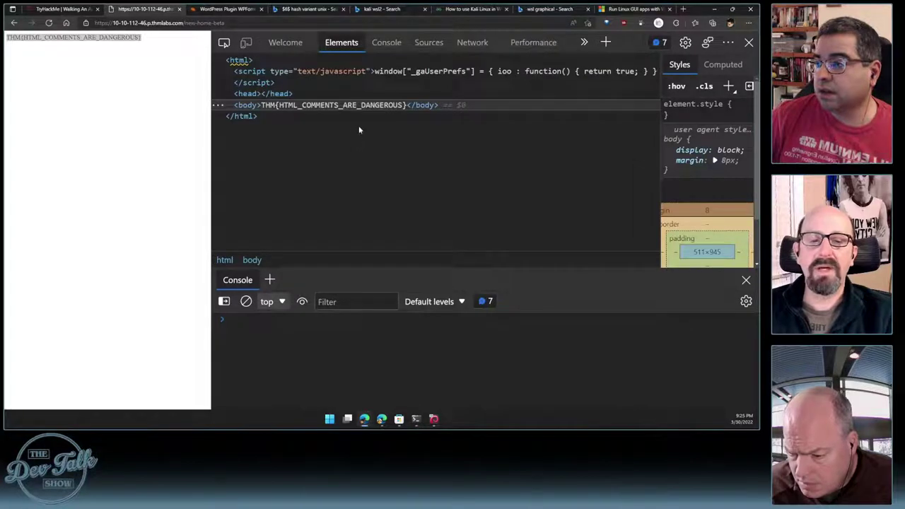
left_click(13, 23)
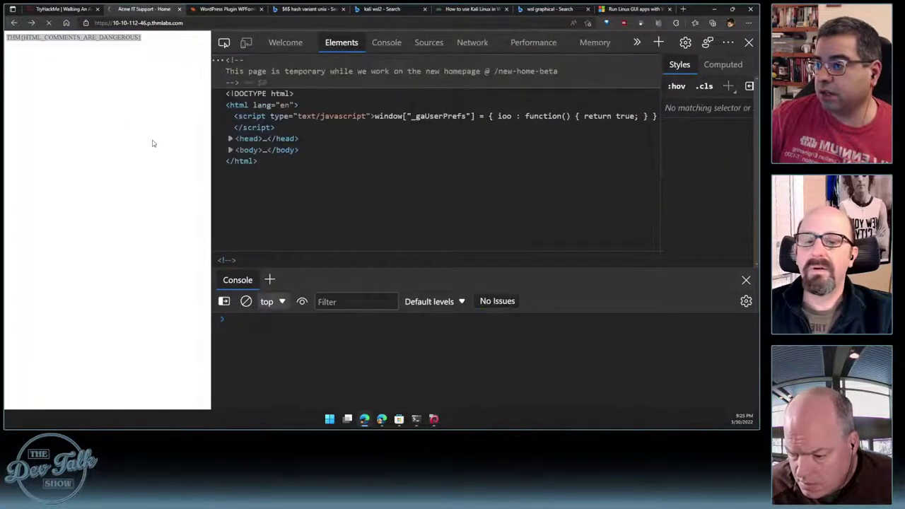
left_click(230, 139)
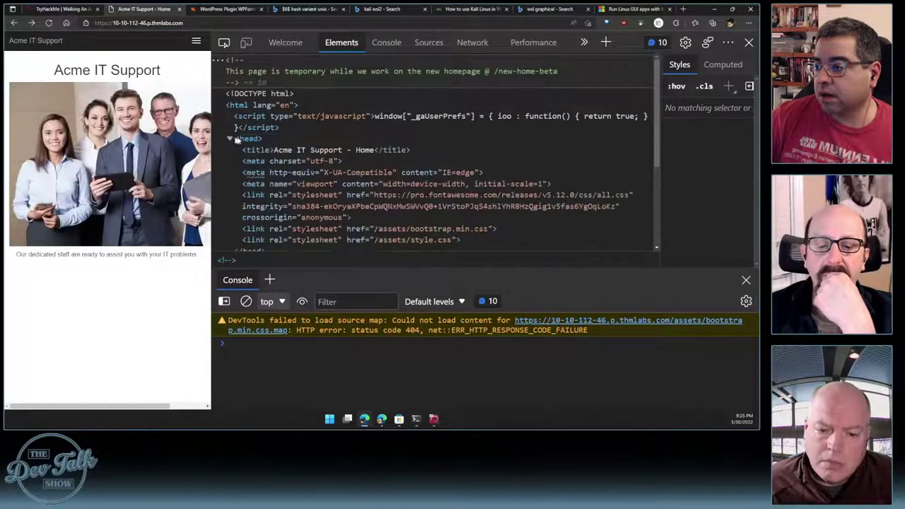
scroll(374, 133, "down", 2)
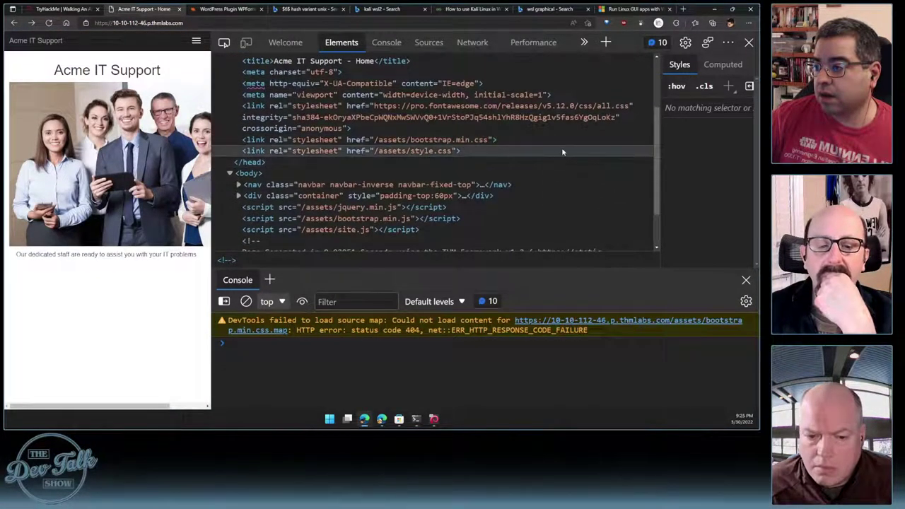
scroll(563, 148, "down", 2)
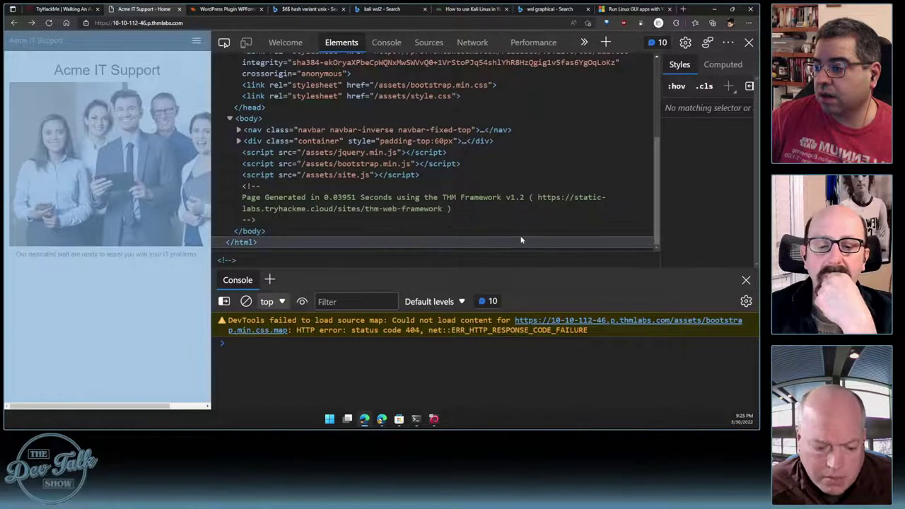
left_click(238, 141)
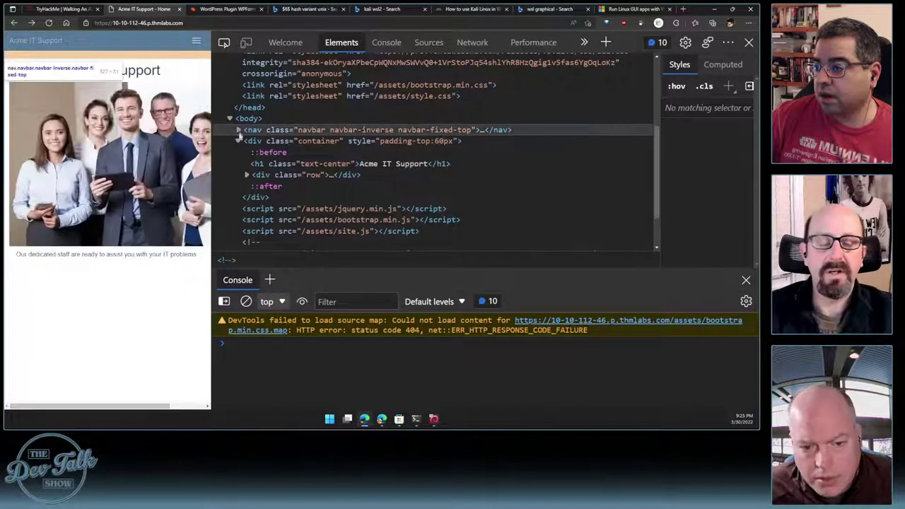
left_click(239, 141)
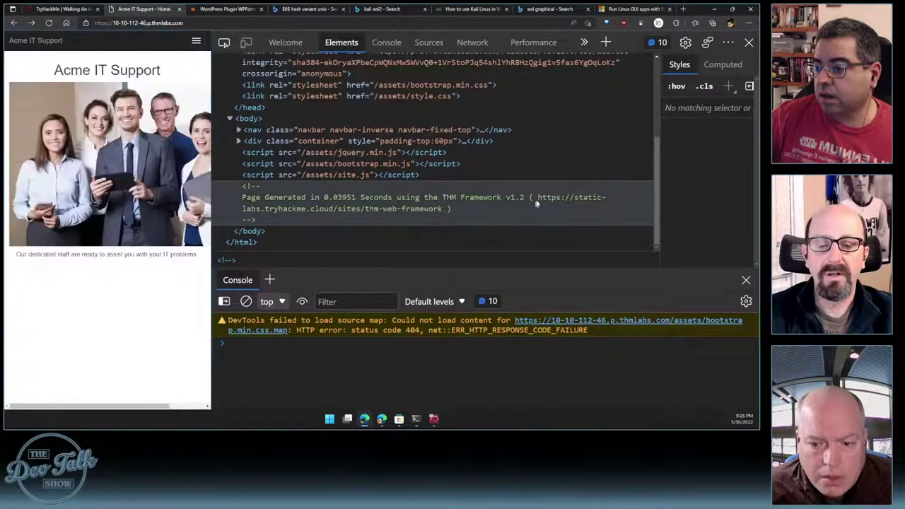
left_click(538, 198)
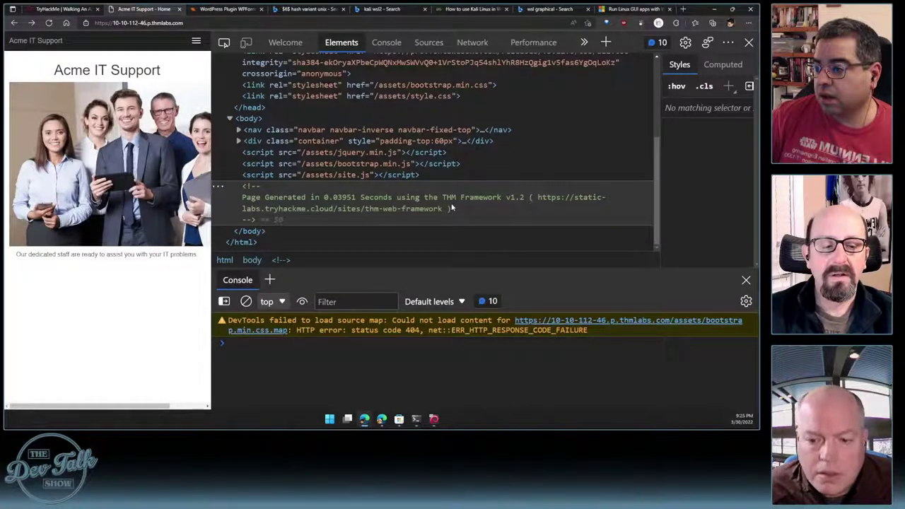
right_click(527, 202)
mouse_move(545, 259)
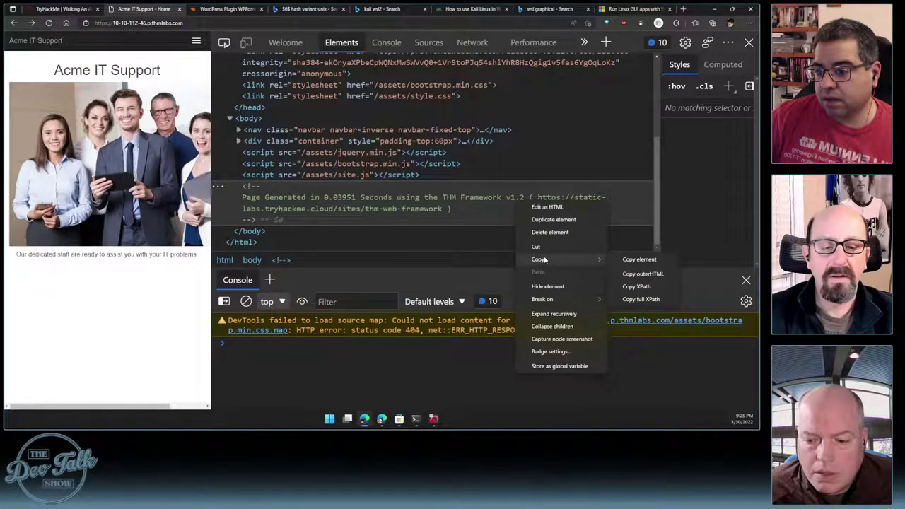
left_click(650, 261)
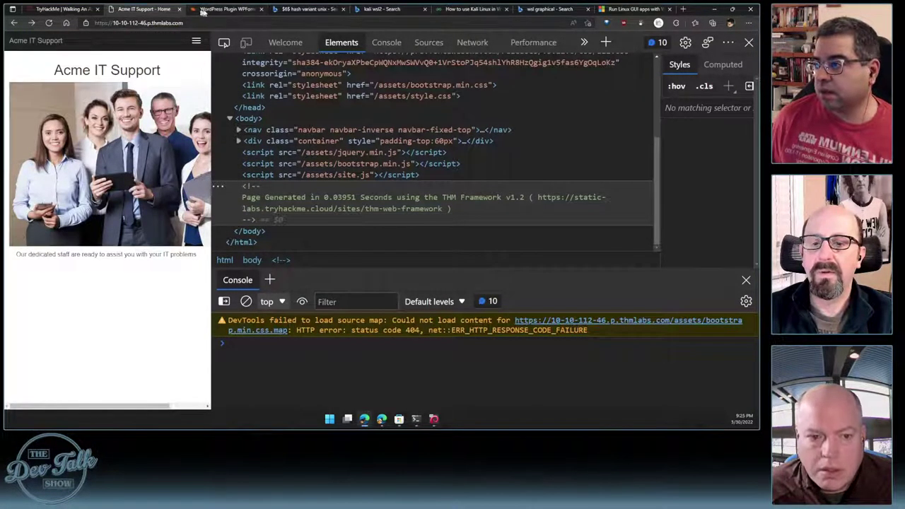
left_click(225, 8)
left_click(205, 22)
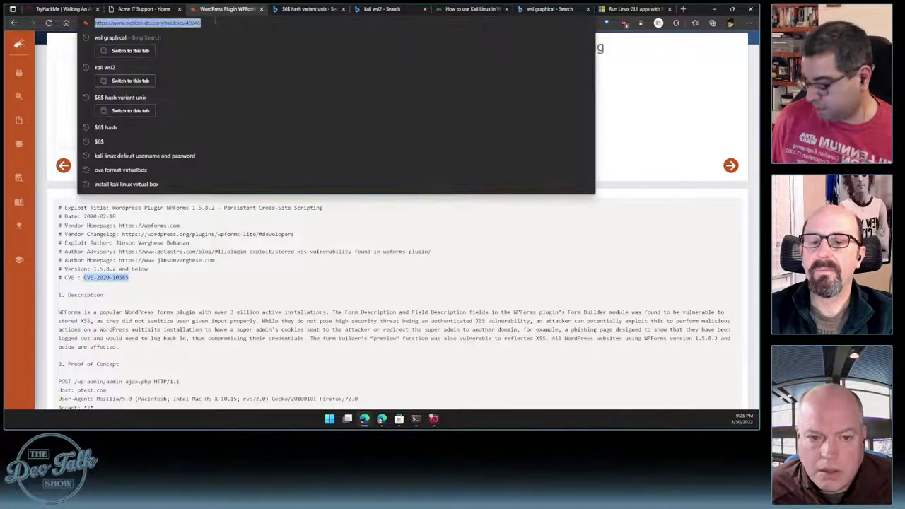
key("ctrl+v")
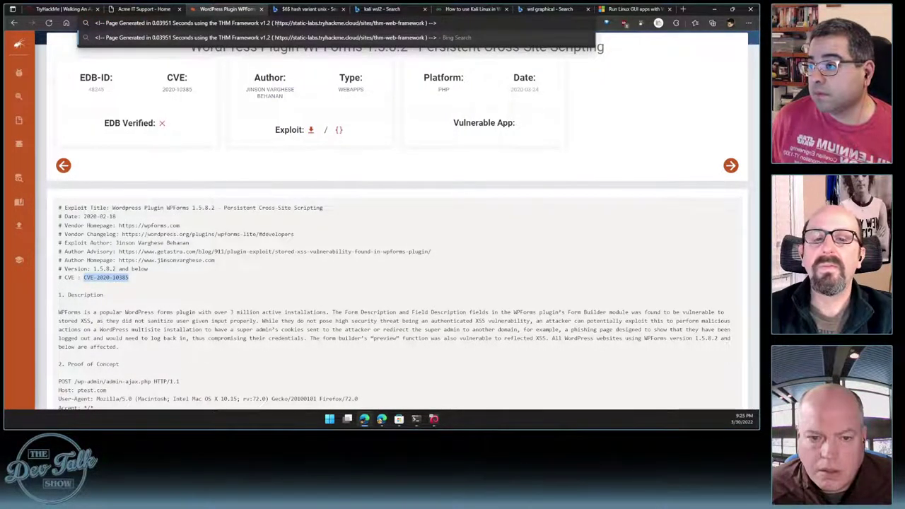
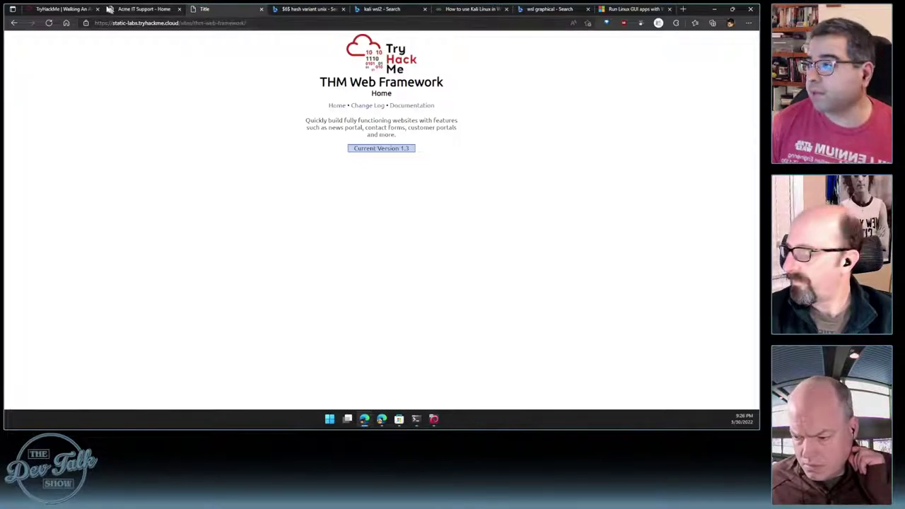
Reread Task 3's guidance in the TryHackMe room, from viewing the page source to the section on anchor-tag links
left_click(61, 8)
scroll(170, 193, "down", 1)
scroll(169, 193, "up", 7)
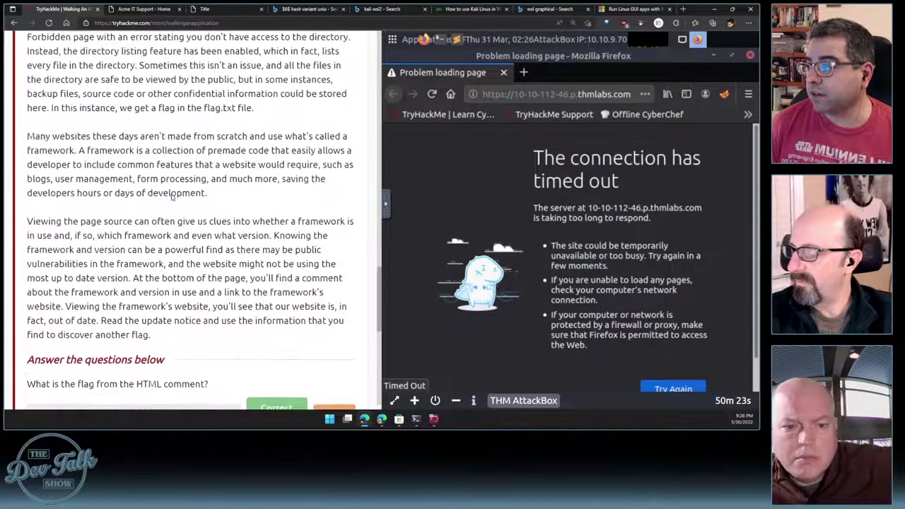
scroll(171, 193, "up", 3)
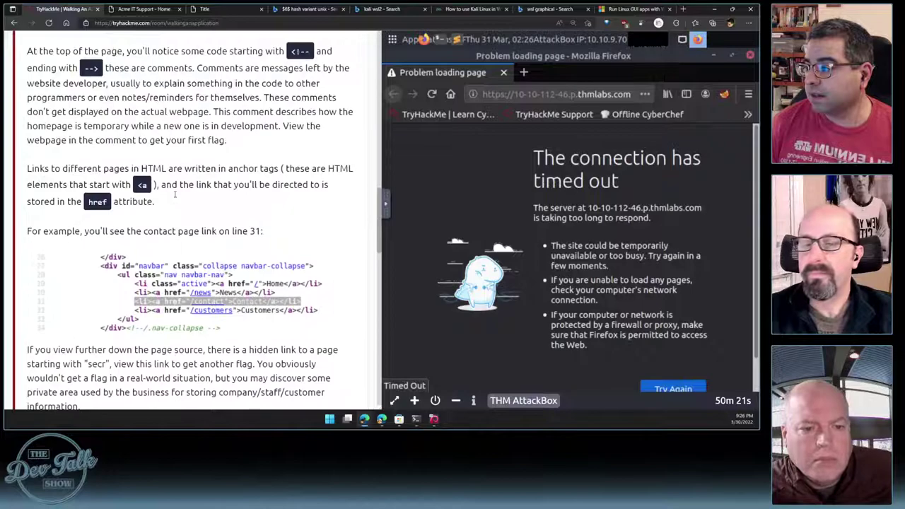
scroll(176, 198, "up", 5)
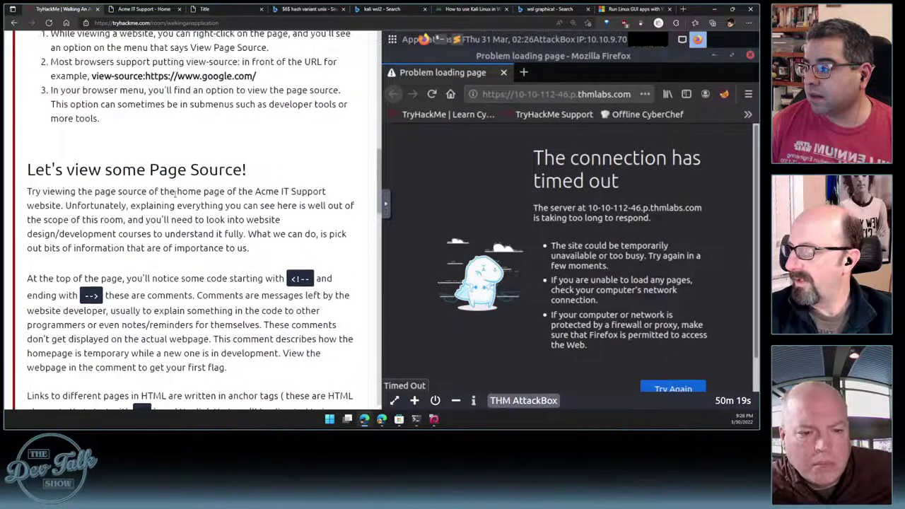
scroll(178, 198, "up", 1)
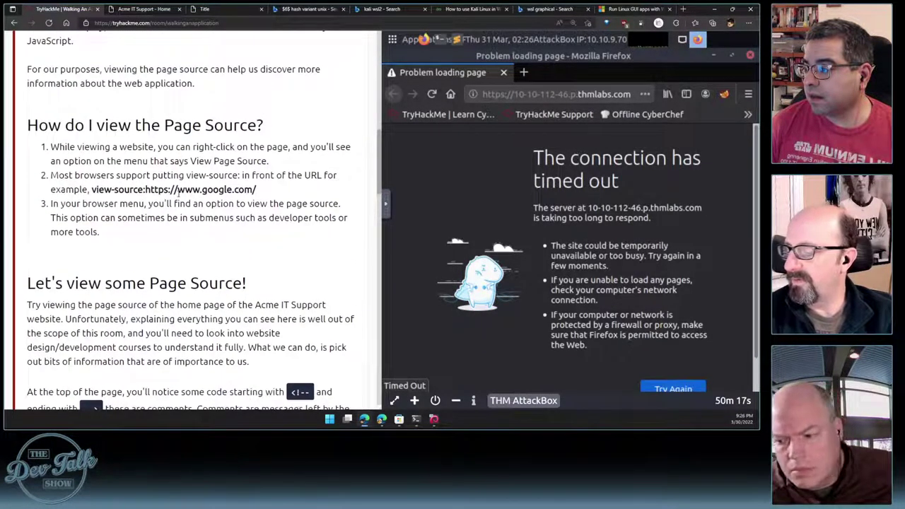
scroll(179, 192, "down", 2)
scroll(181, 192, "up", 6)
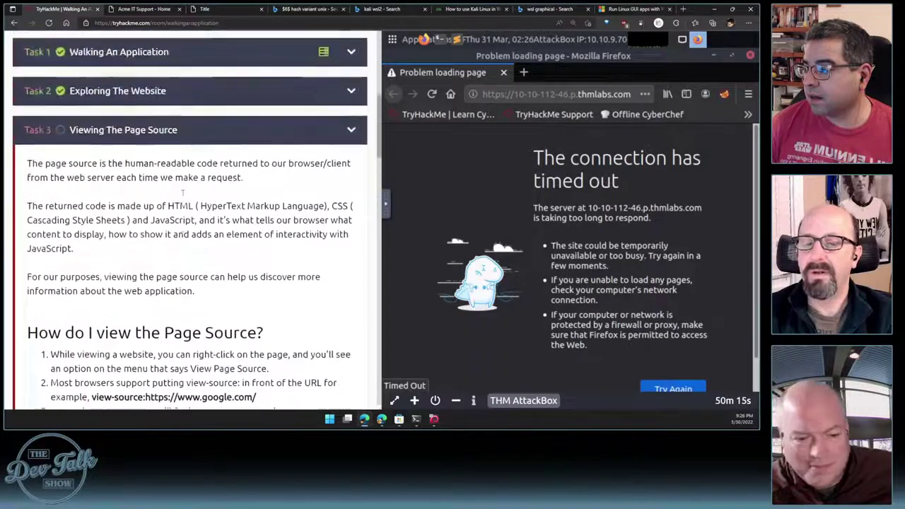
scroll(182, 193, "down", 1)
scroll(198, 182, "down", 5)
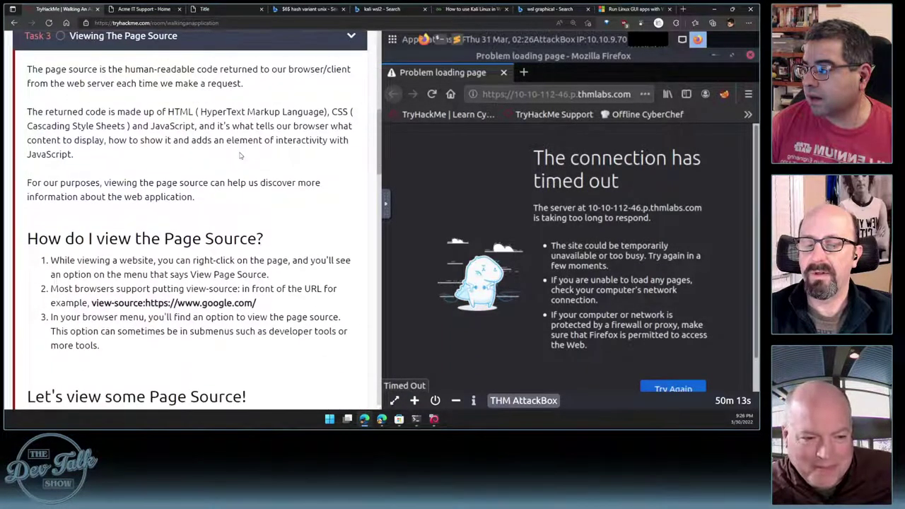
scroll(205, 178, "down", 4)
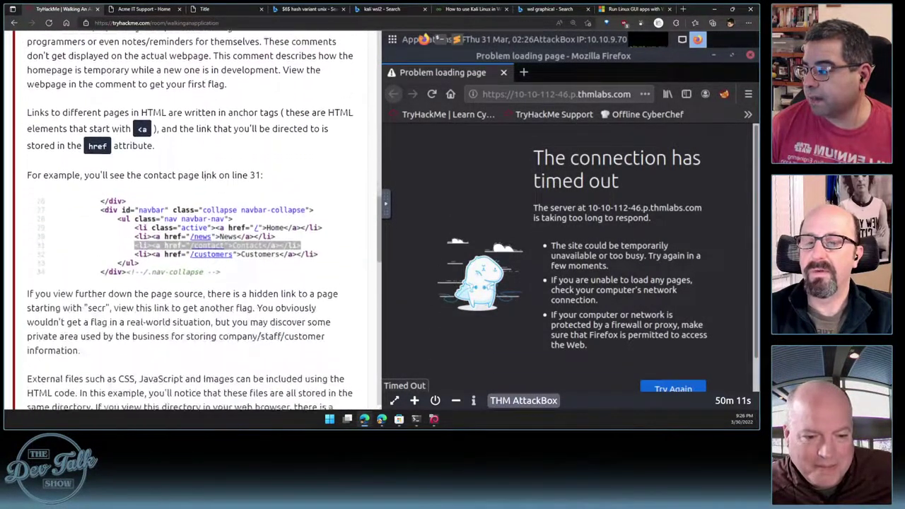
Examine Task 3's contact link code example enlarged, and highlight "secr" in the hidden link hint
left_click_drag(30, 174, 295, 186)
left_click(212, 240)
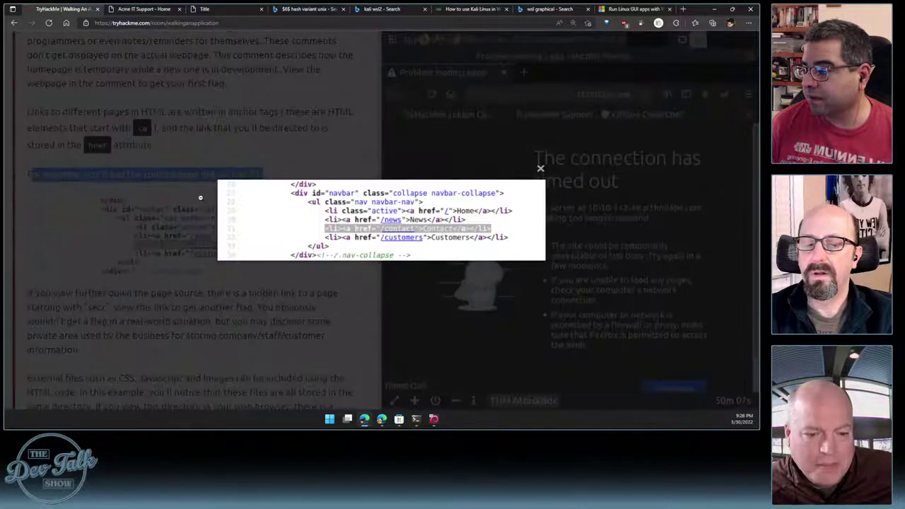
left_click(209, 275)
scroll(212, 272, "down", 1)
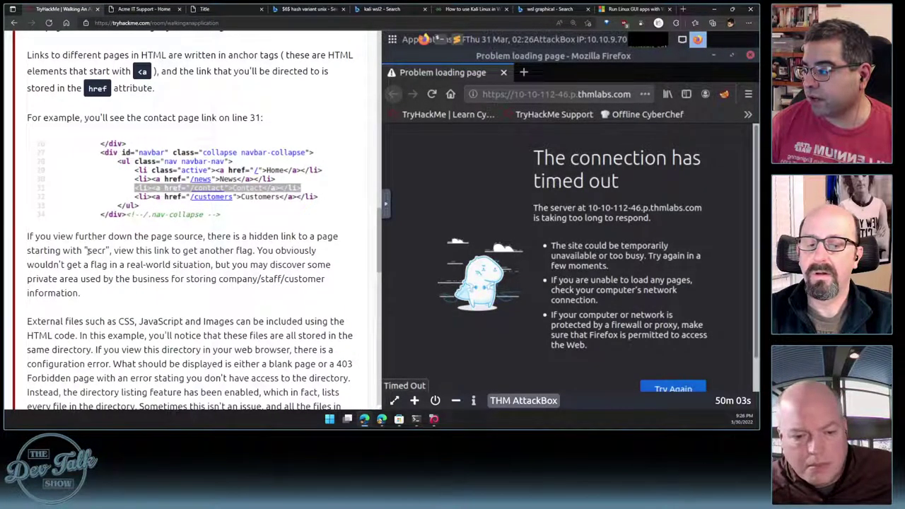
left_click_drag(87, 250, 106, 250)
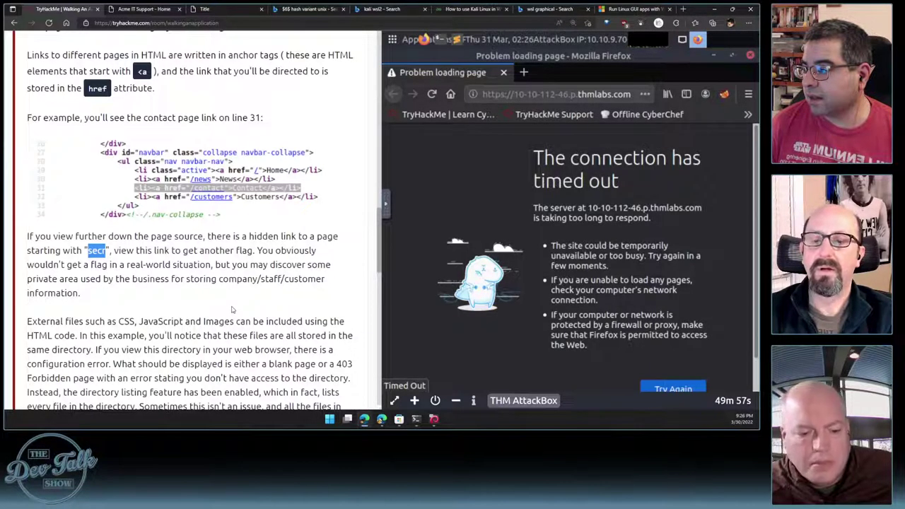
Expand the navbar and container elements in the Acme IT Support home page's code and search them for the hidden link
left_click(141, 9)
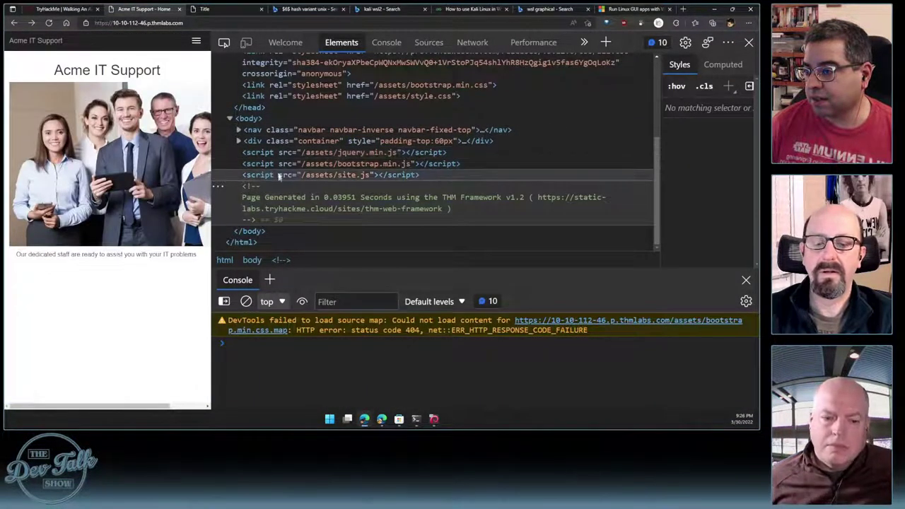
scroll(278, 170, "up", 1)
scroll(281, 161, "up", 1)
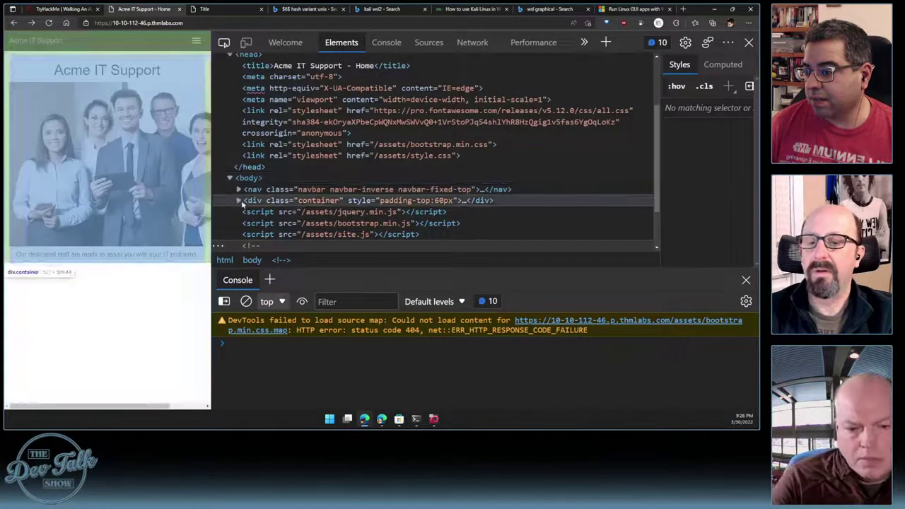
left_click(244, 201)
left_click(239, 190)
scroll(244, 200, "down", 1)
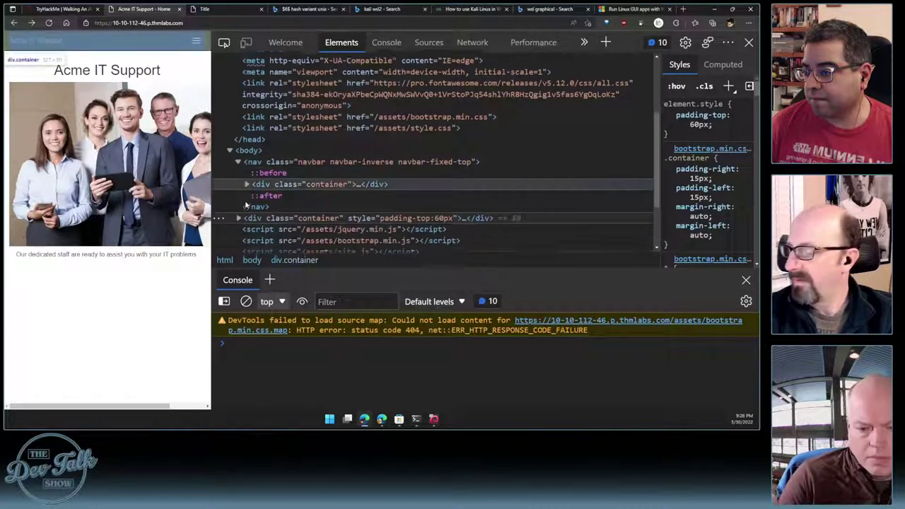
left_click(239, 216)
scroll(310, 192, "down", 4)
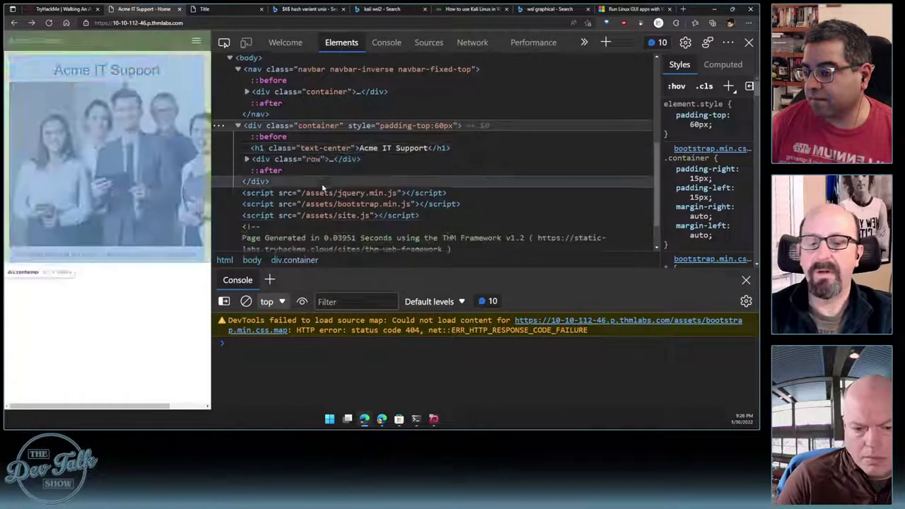
Open the Contact page of the Acme IT Support website from its navigation
scroll(332, 185, "up", 7)
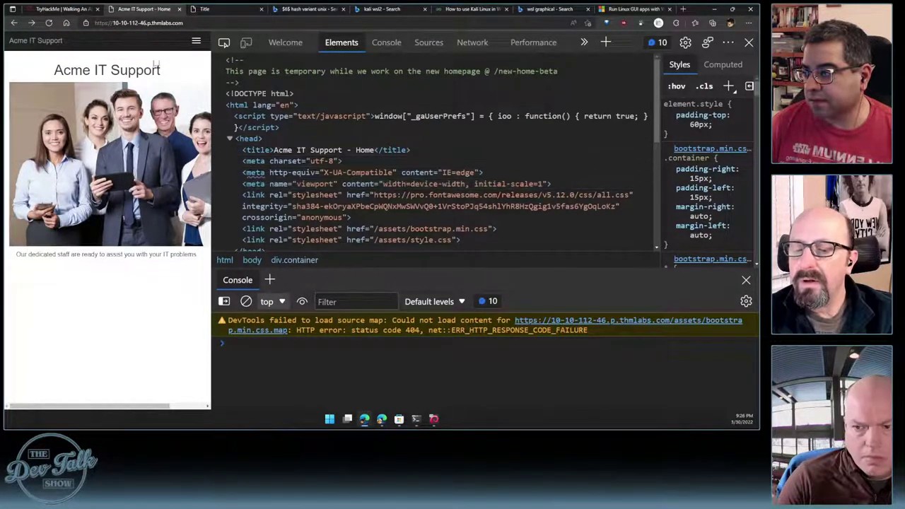
left_click(196, 41)
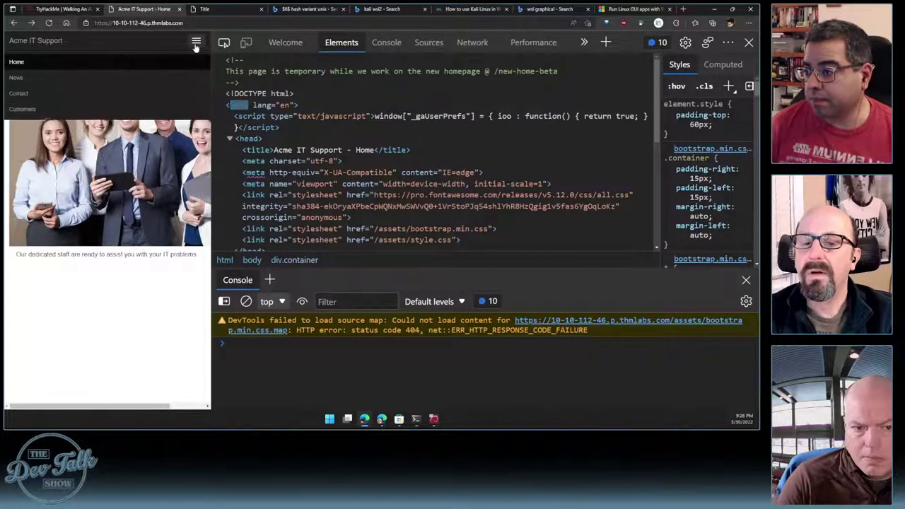
left_click(82, 98)
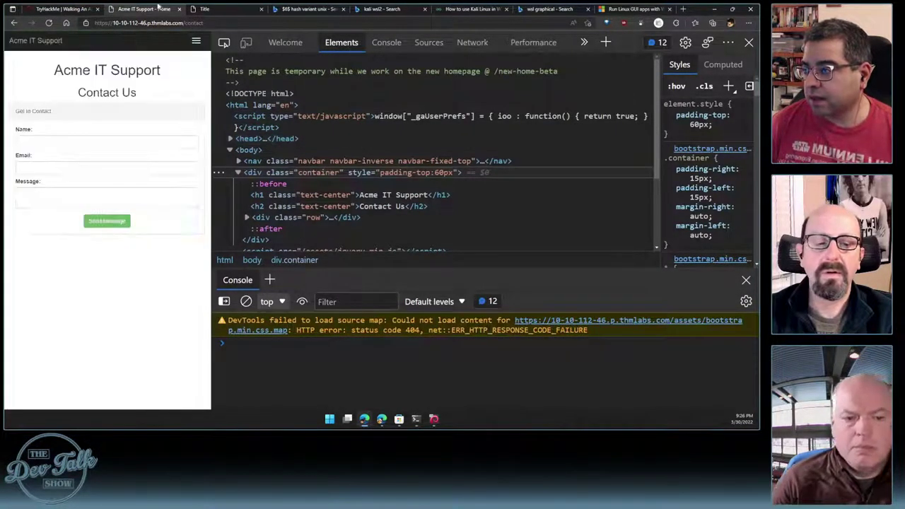
Reread the TryHackMe task text about finding the contact page link on line 31 of the page source
left_click(62, 10)
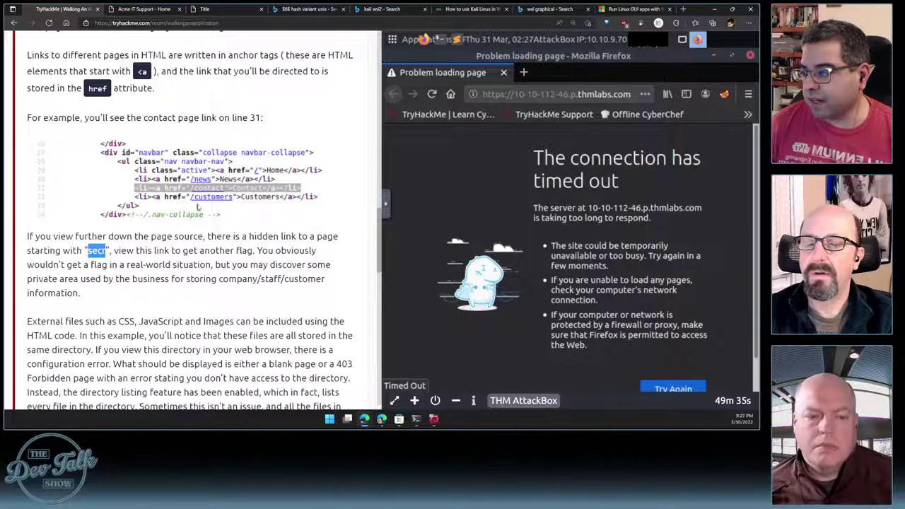
left_click_drag(81, 118, 259, 120)
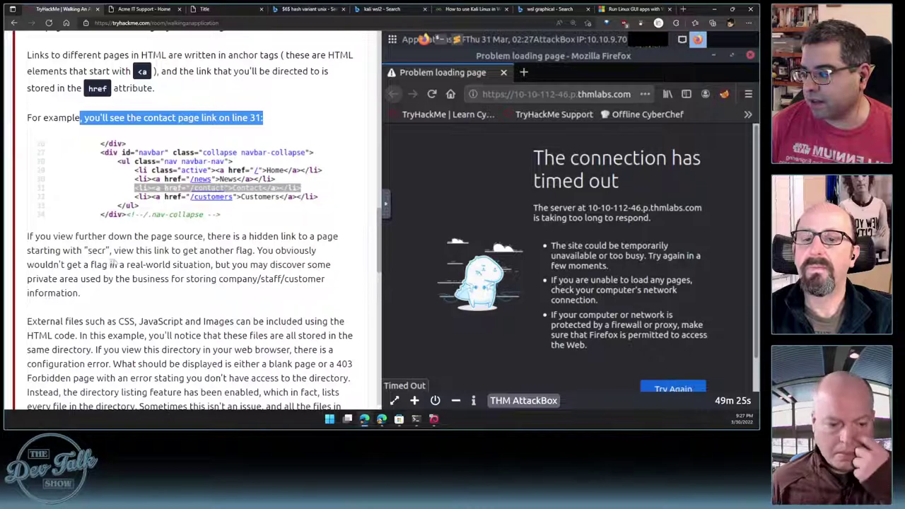
scroll(160, 236, "up", 1)
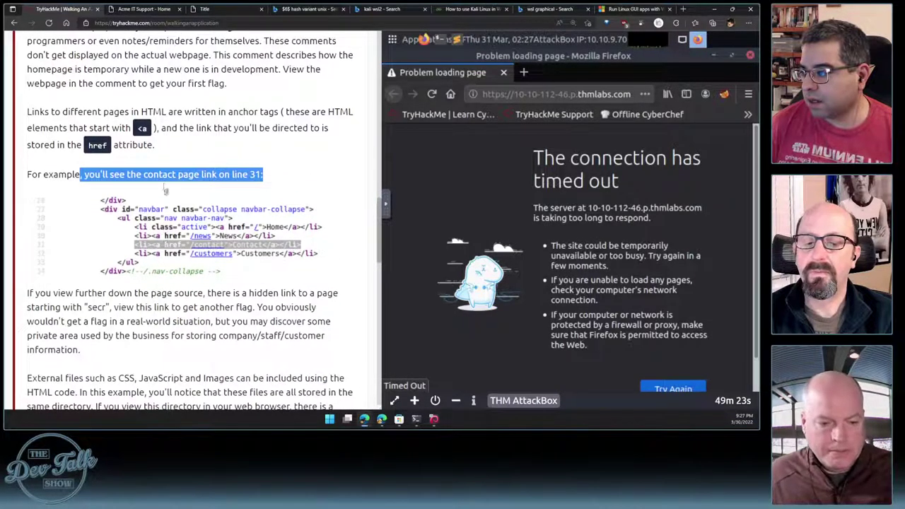
left_click(199, 155)
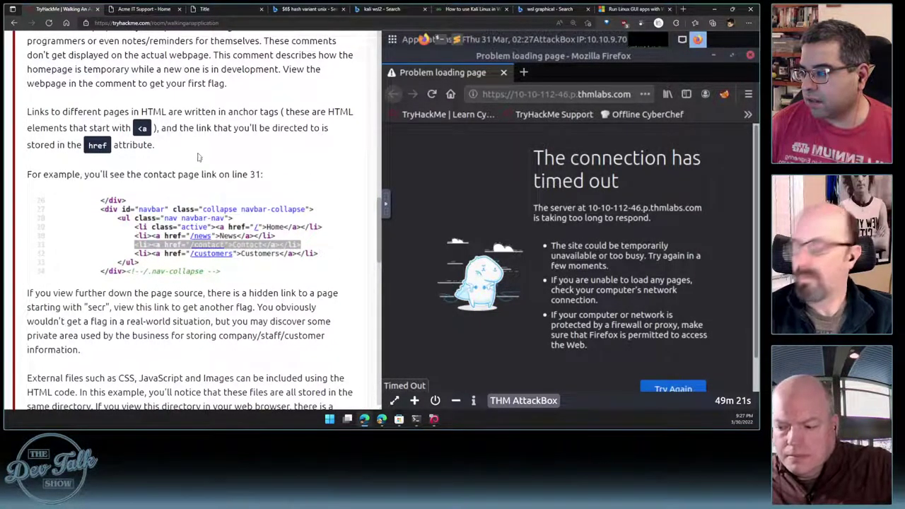
left_click_drag(135, 177, 219, 176)
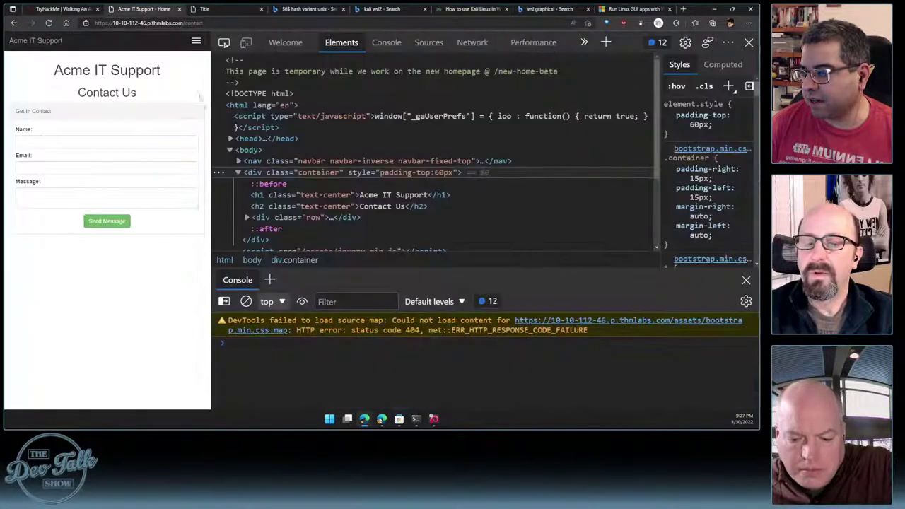
Switch to the Acme IT Support site and go back from its contact page to the home page
left_click(145, 8)
scroll(316, 172, "down", 2)
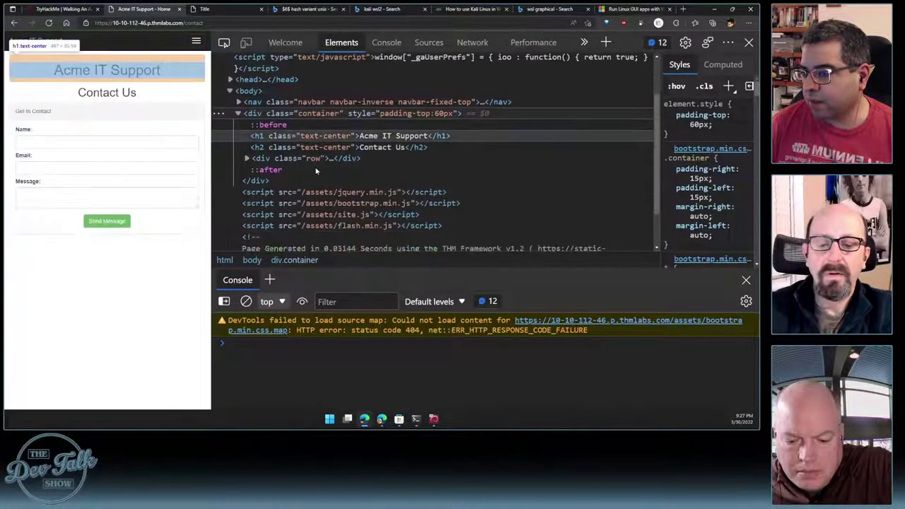
left_click(14, 23)
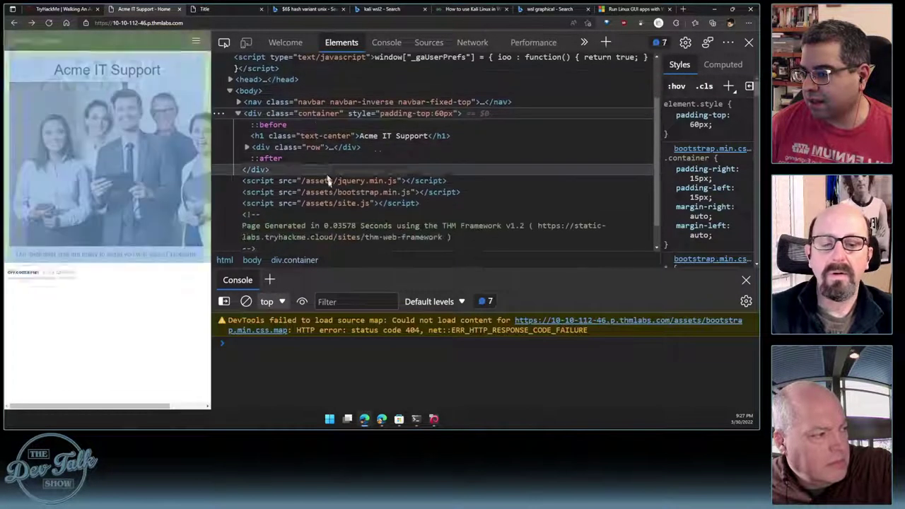
scroll(247, 177, "down", 1)
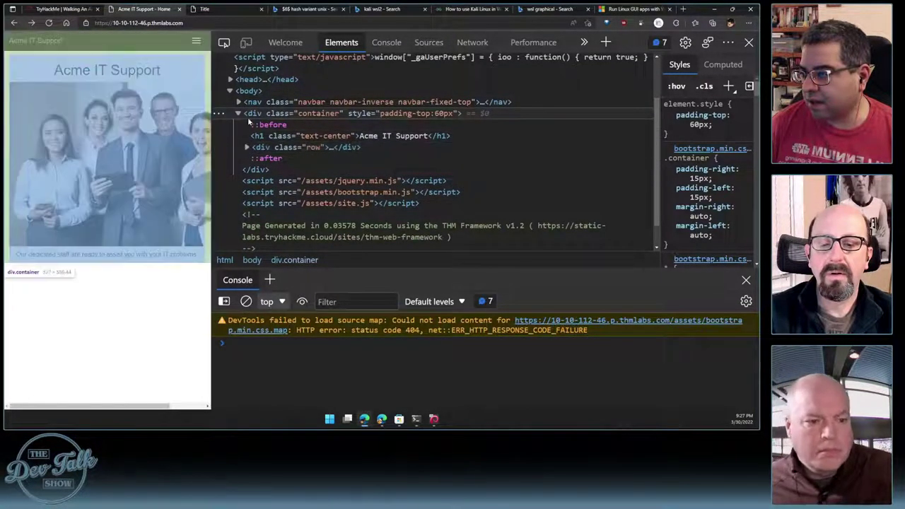
Collapse the main container div and expand the nav element's inner divs down to its navbar-nav list in the DOM tree
left_click(238, 114)
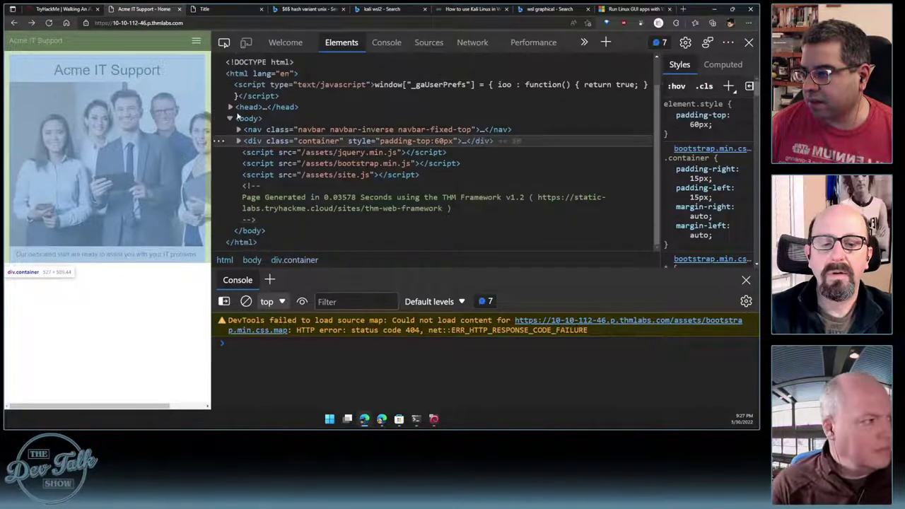
left_click(236, 118)
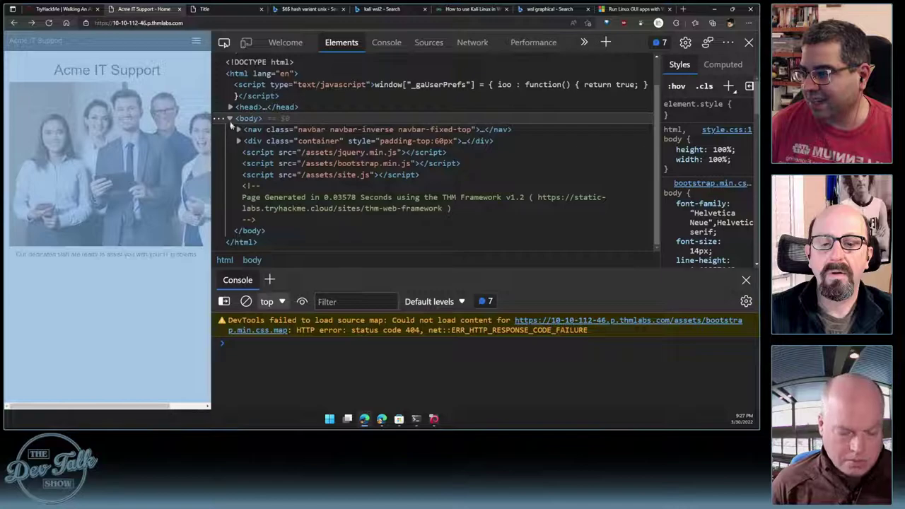
left_click(238, 129)
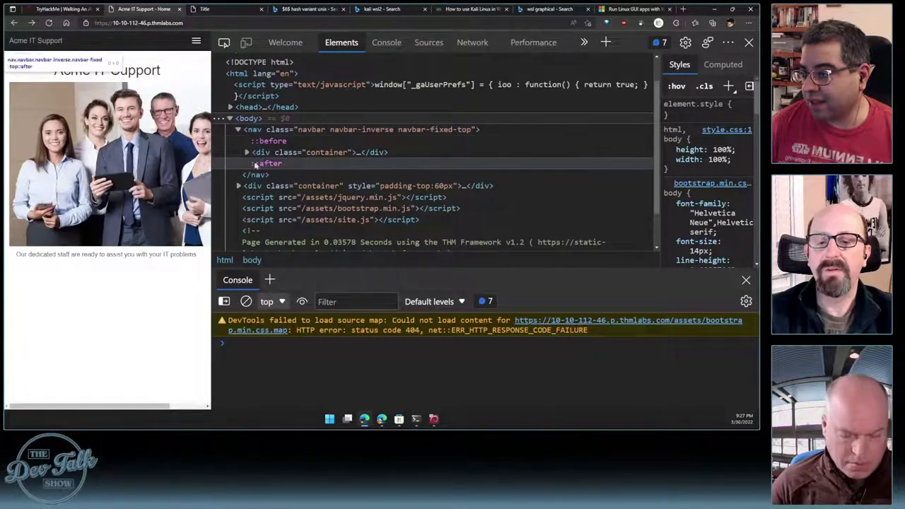
left_click(247, 153)
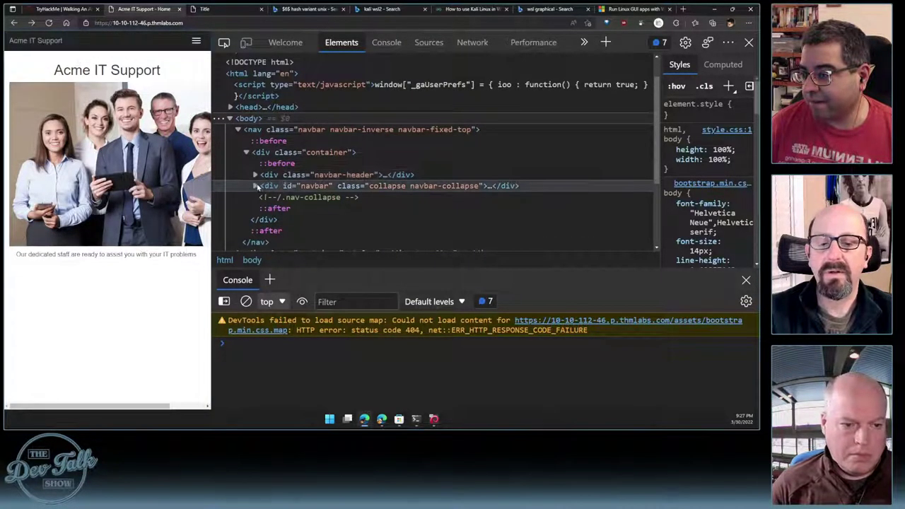
left_click(256, 186)
left_click(256, 175)
scroll(282, 183, "down", 2)
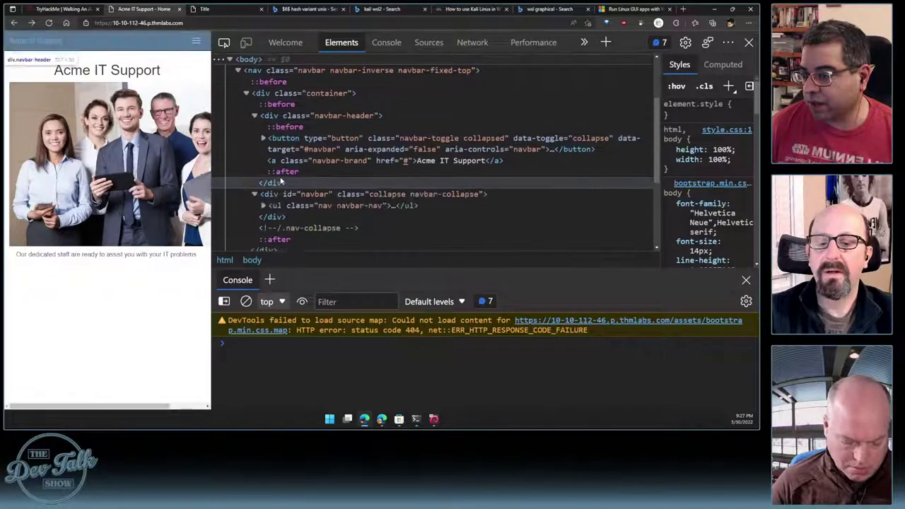
scroll(281, 182, "down", 1)
left_click(264, 178)
scroll(290, 180, "down", 1)
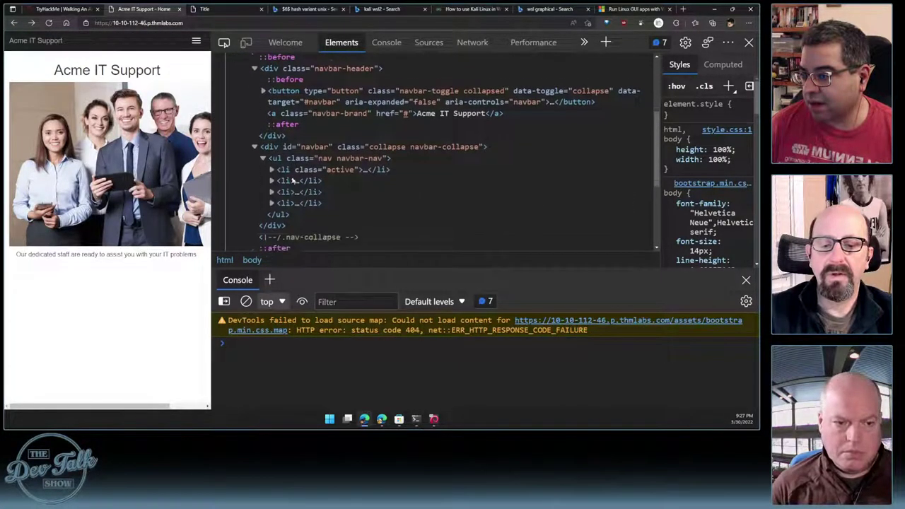
Expand the three list items after the active one in the navbar list to inspect their link targets
scroll(292, 181, "down", 1)
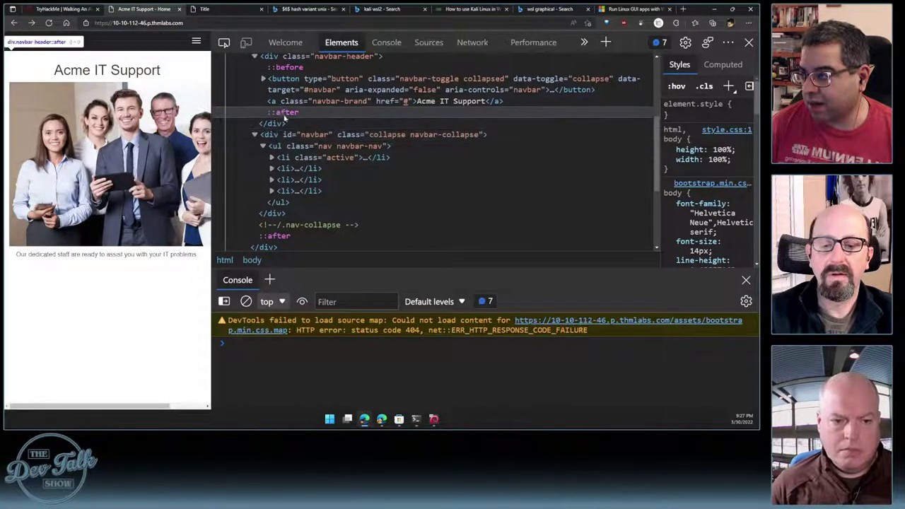
left_click(273, 169)
left_click(272, 202)
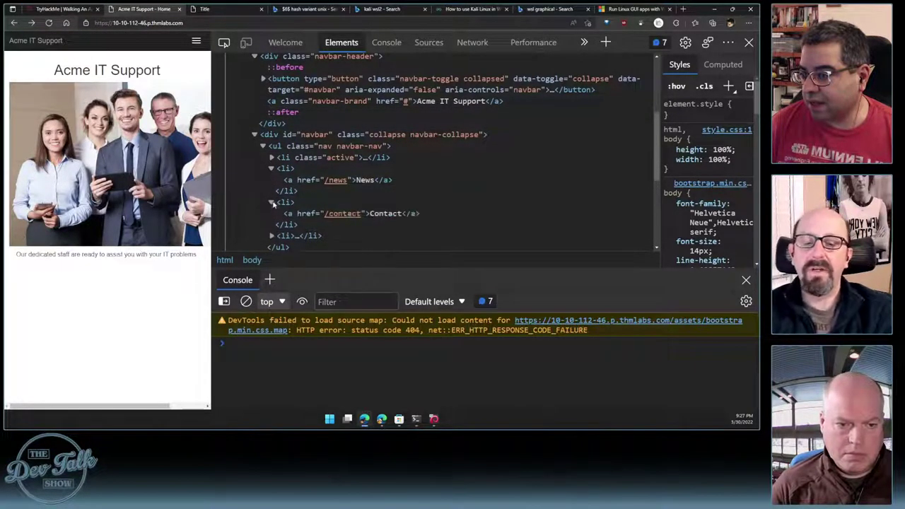
left_click(273, 236)
scroll(325, 213, "down", 3)
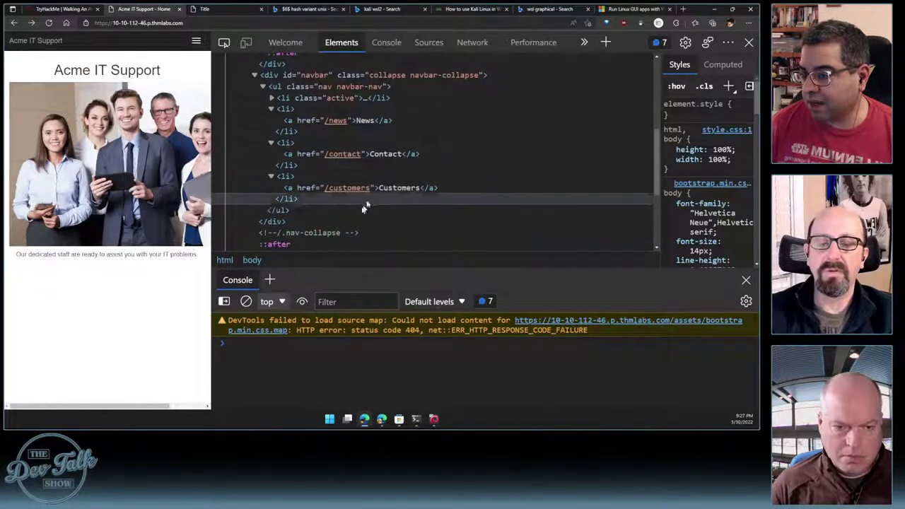
scroll(325, 216, "up", 3)
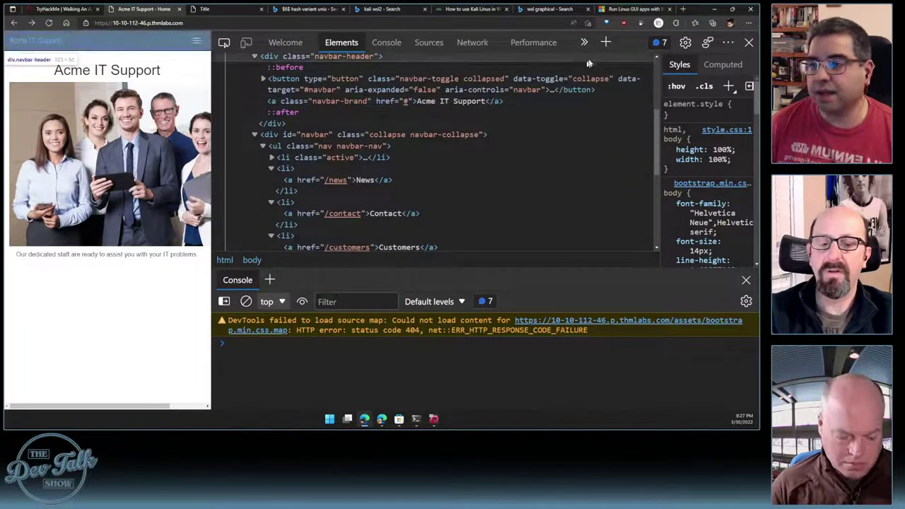
View the home page's source and open the hidden /secret-page link in the welcome message
right_click(112, 47)
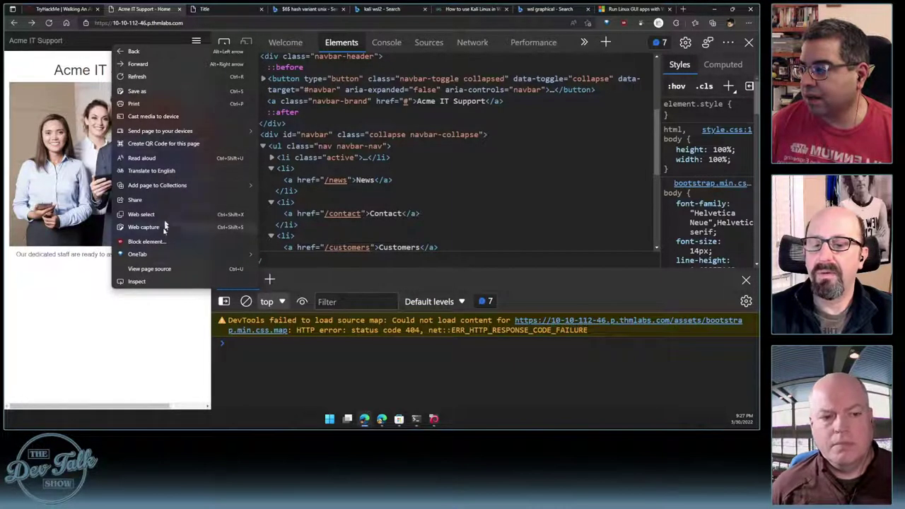
left_click(147, 269)
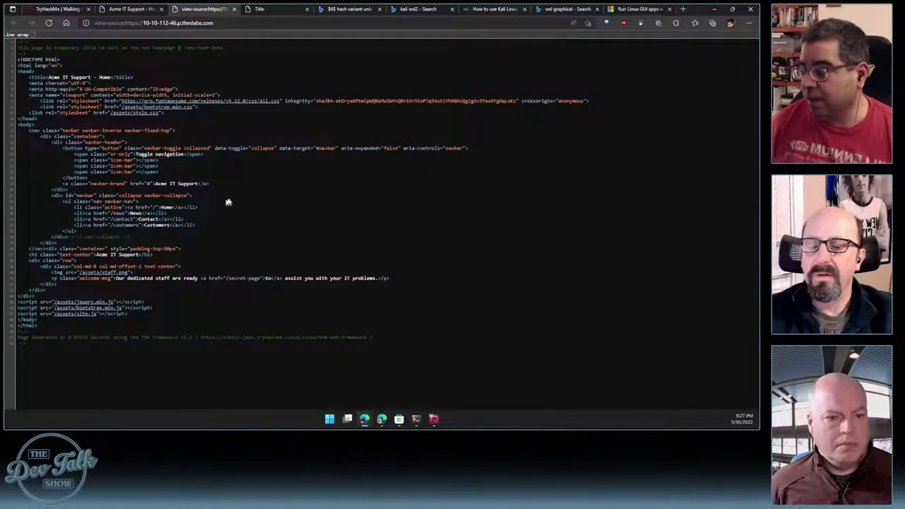
scroll(167, 219, "up", 5)
scroll(161, 235, "down", 6)
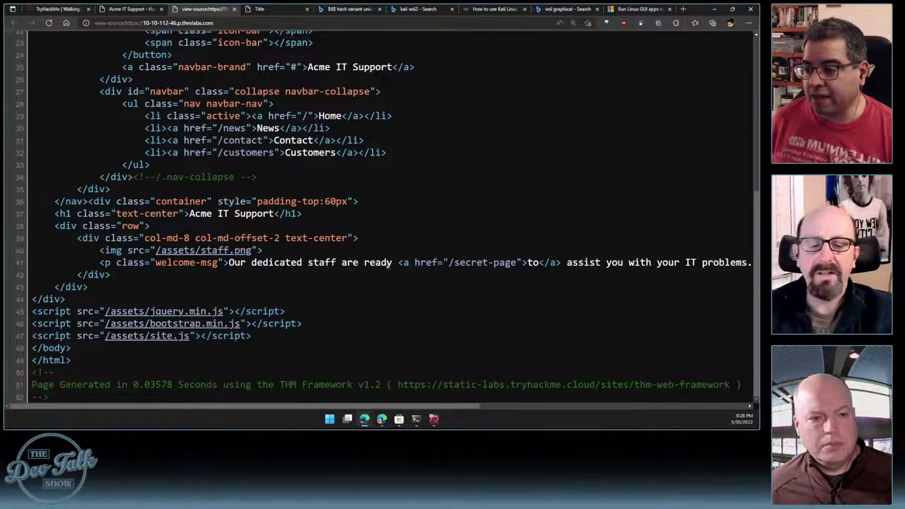
left_click(503, 265)
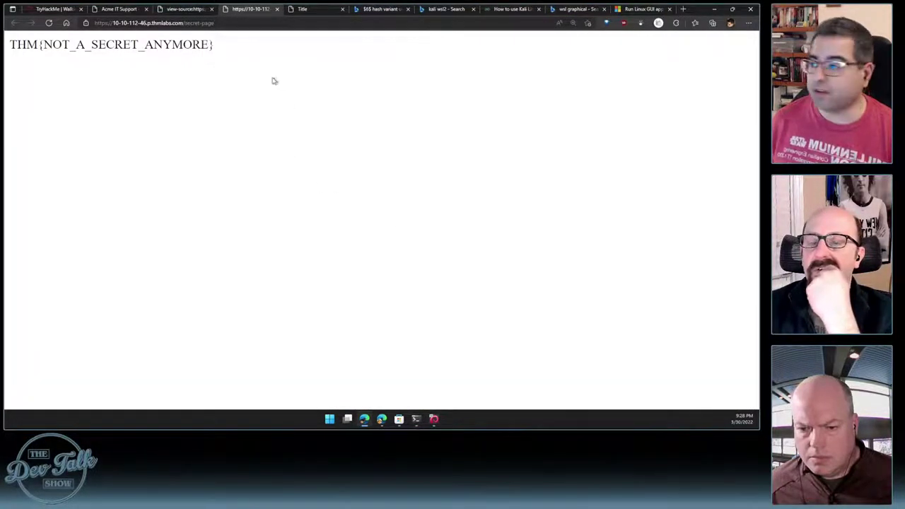
Copy the flag from the secret page and submit it in TryHackMe as the answer to the secret link question
left_click_drag(228, 45, 7, 43)
key("ctrl+c")
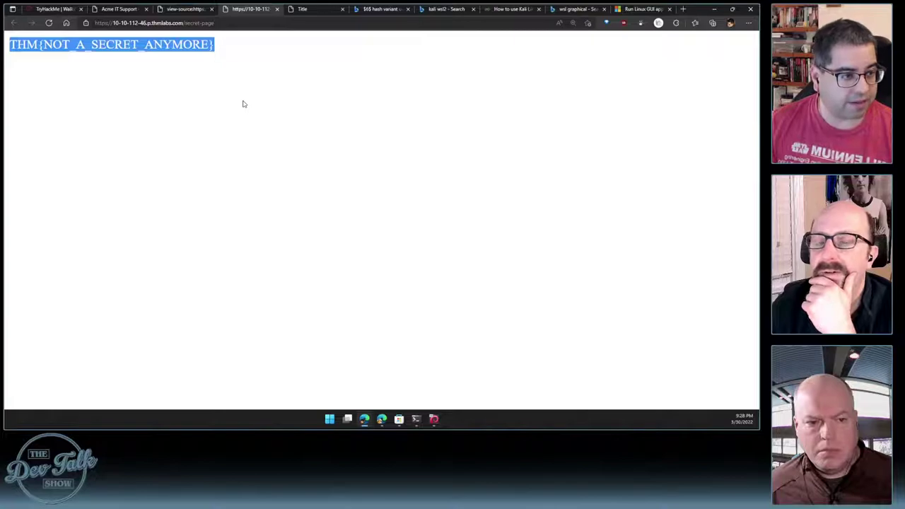
key("ctrl+1")
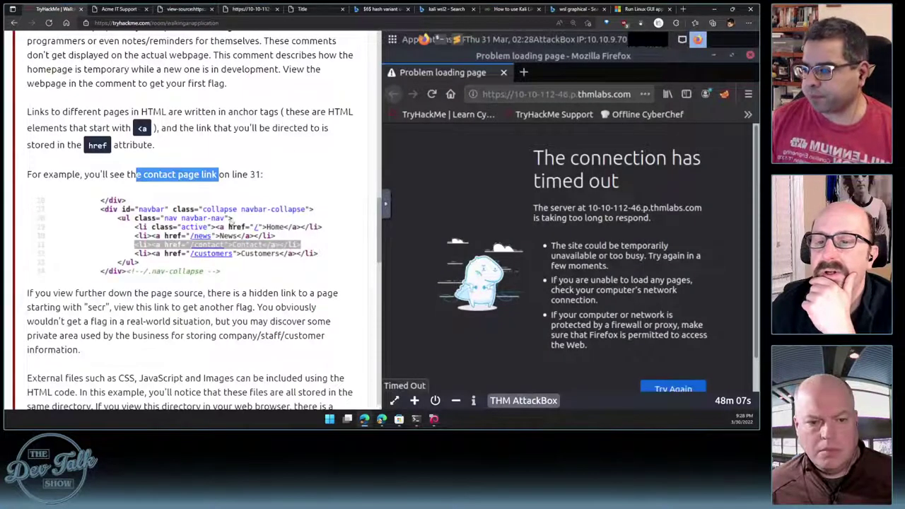
scroll(229, 222, "down", 15)
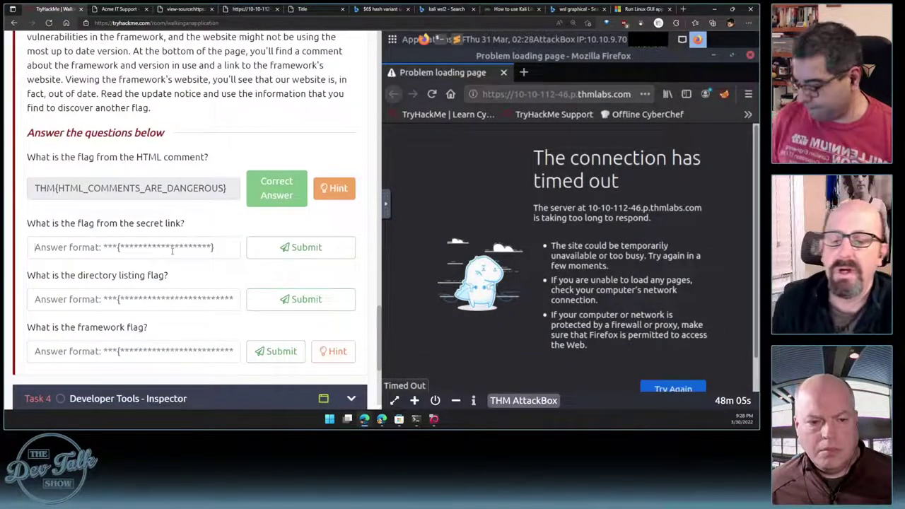
key("ctrl+v")
key("Return")
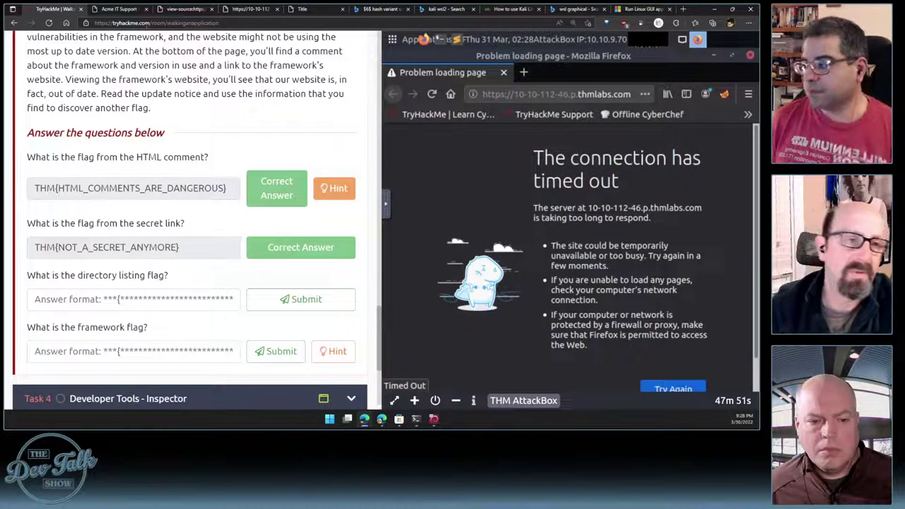
Hide the AttackBox split view and return to the page source task's questions at full page width
scroll(204, 146, "up", 1)
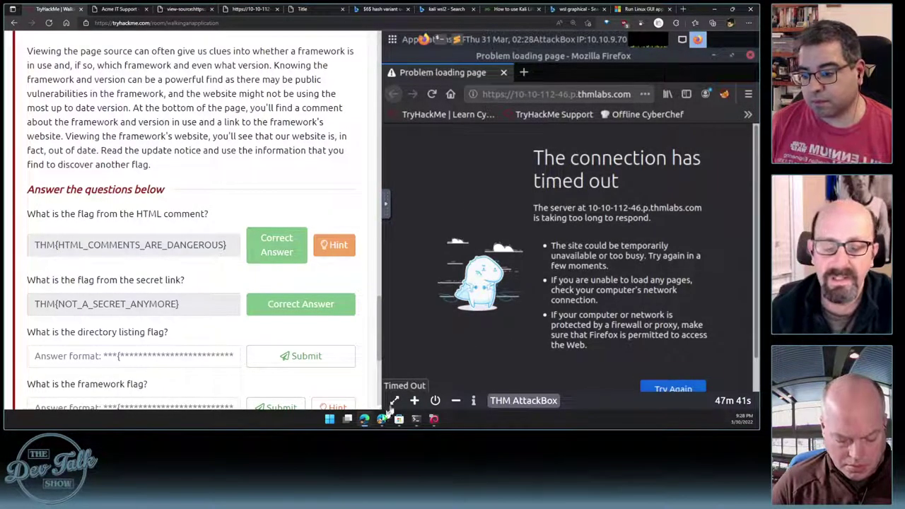
left_click(455, 401)
scroll(459, 273, "down", 10)
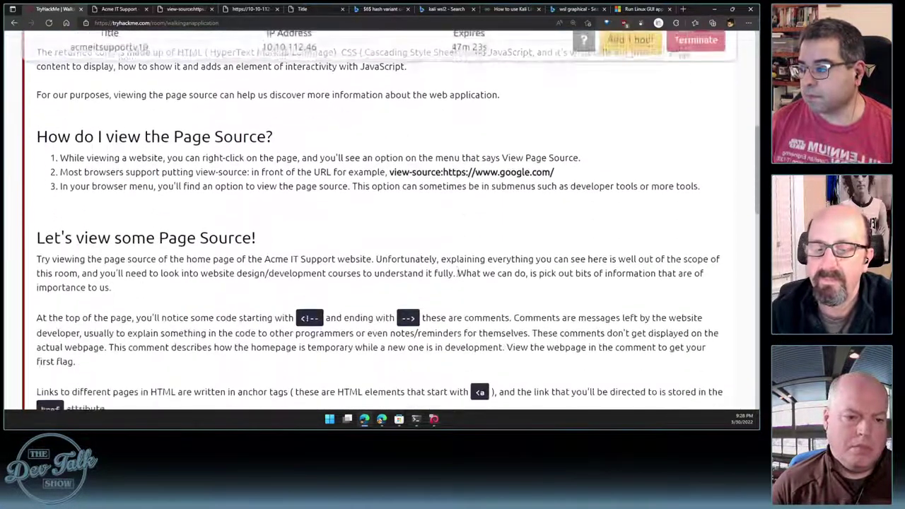
scroll(460, 271, "down", 15)
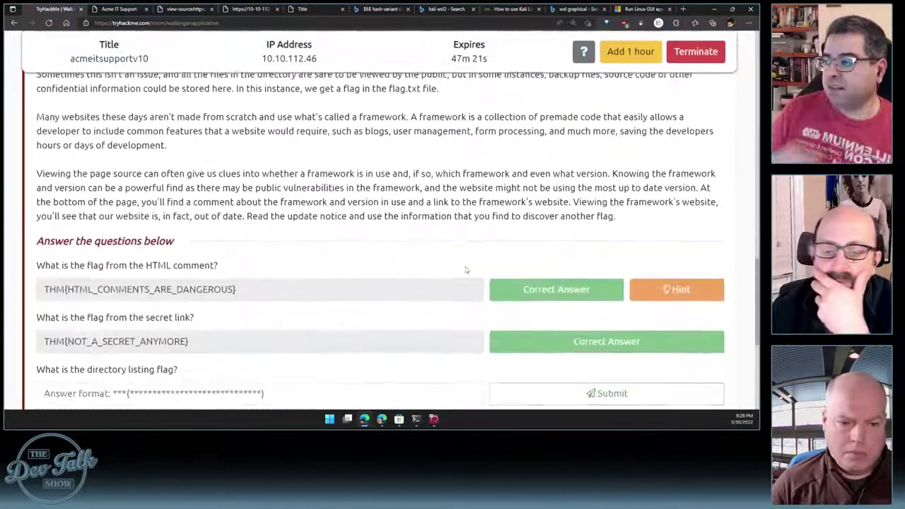
Read the task paragraph on external files and directory listing, highlighting the sentence about the configuration error
scroll(466, 270, "up", 3)
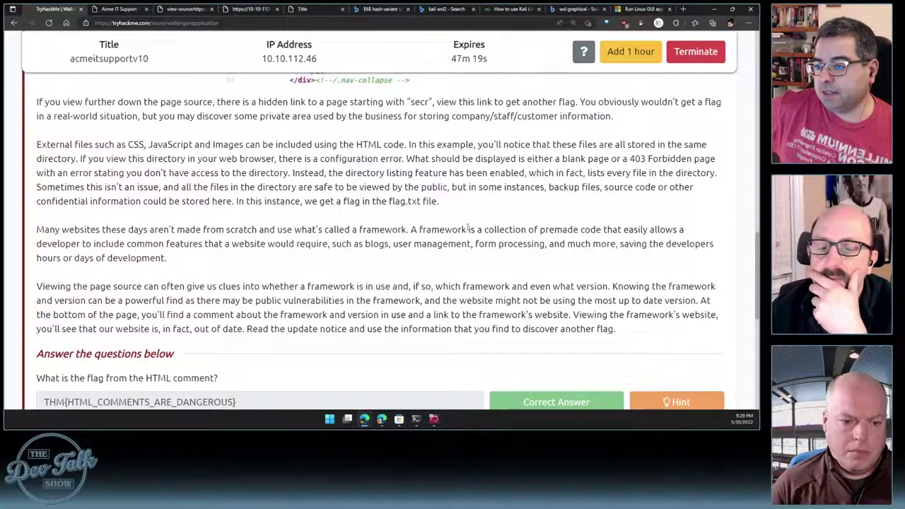
scroll(469, 192, "up", 2)
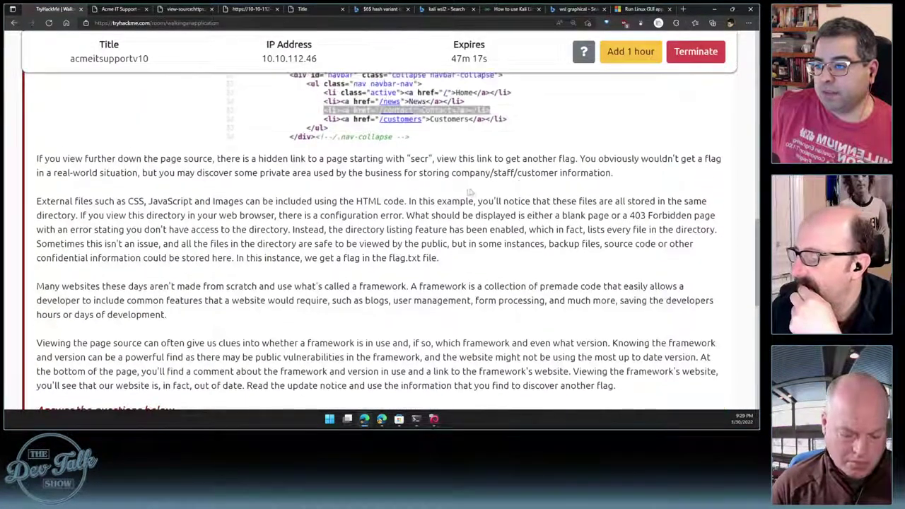
scroll(470, 192, "up", 3)
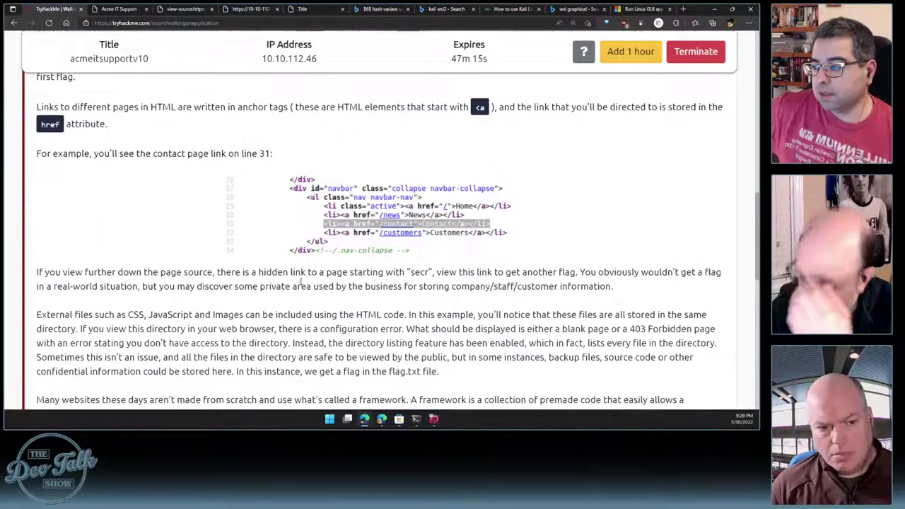
scroll(300, 281, "down", 3)
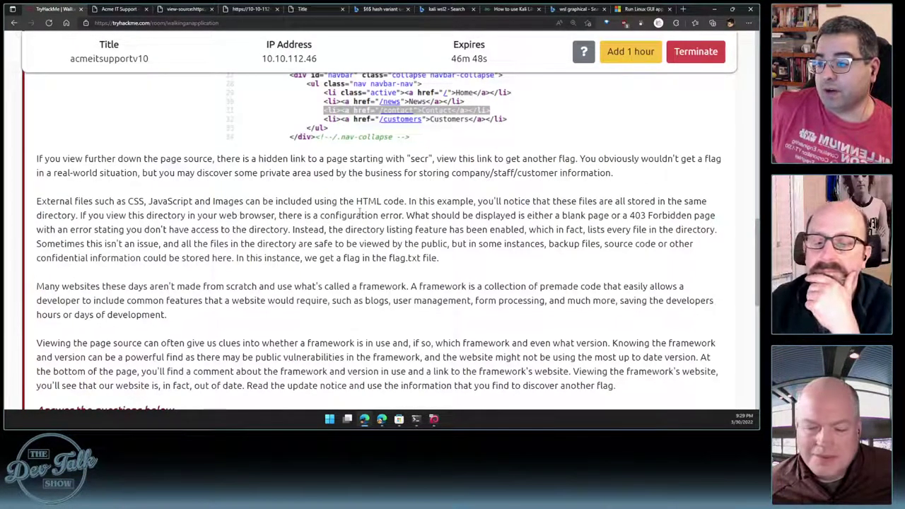
scroll(327, 232, "up", 1)
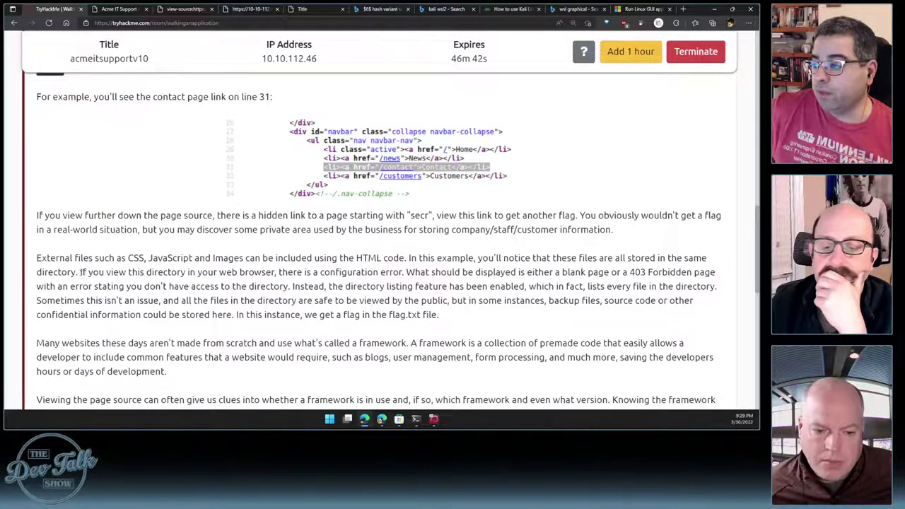
left_click_drag(81, 272, 402, 273)
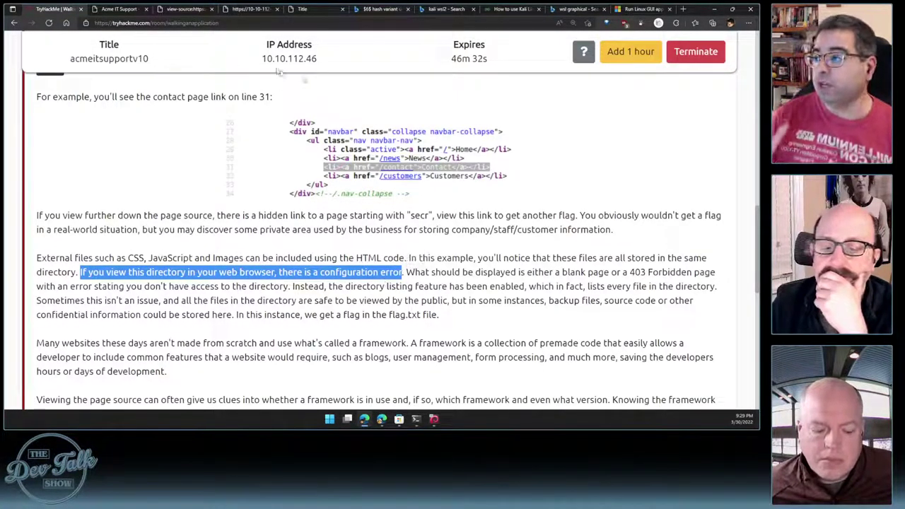
Open the /assets/style.css stylesheet linked in the head of the Acme IT Support home page's source
left_click(115, 10)
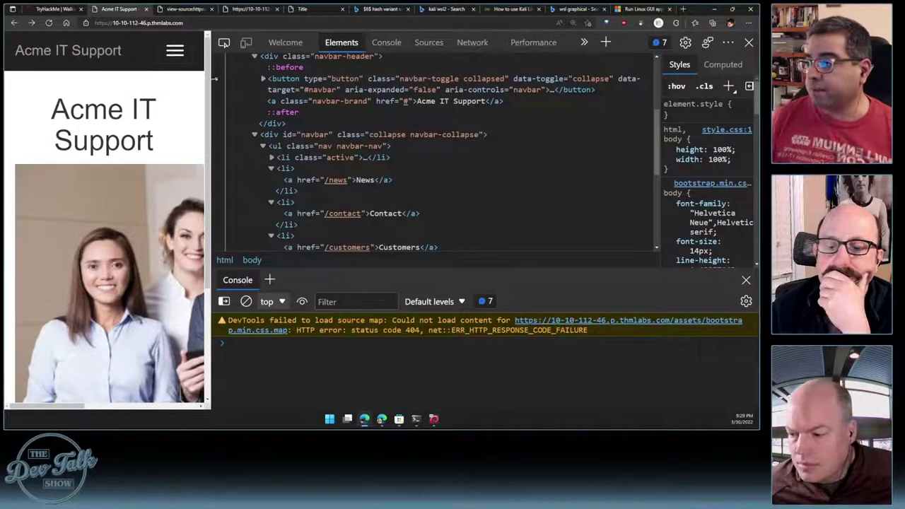
left_click_drag(211, 81, 338, 81)
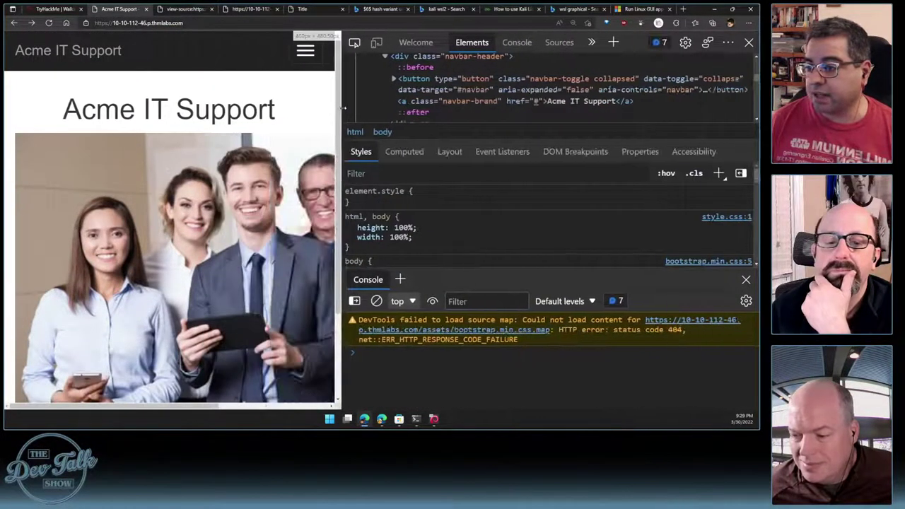
key("ctrl+Tab")
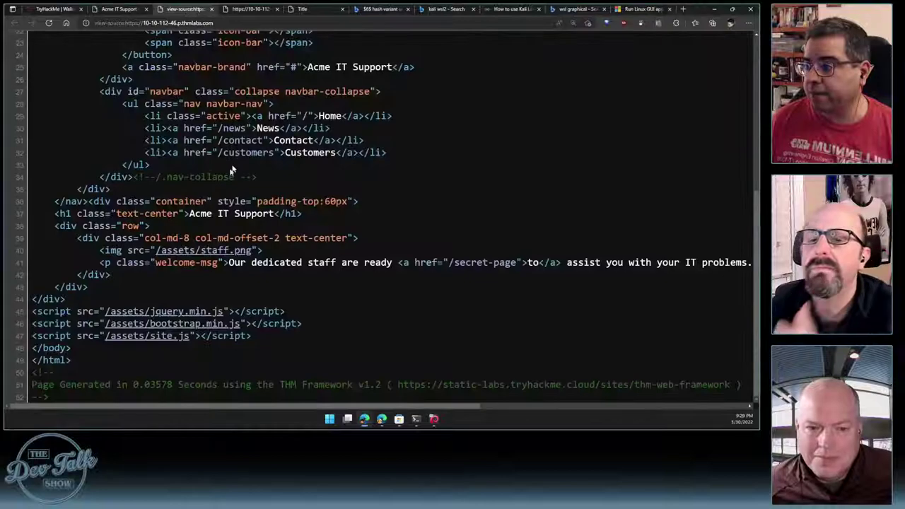
scroll(181, 220, "up", 2)
scroll(184, 222, "up", 3)
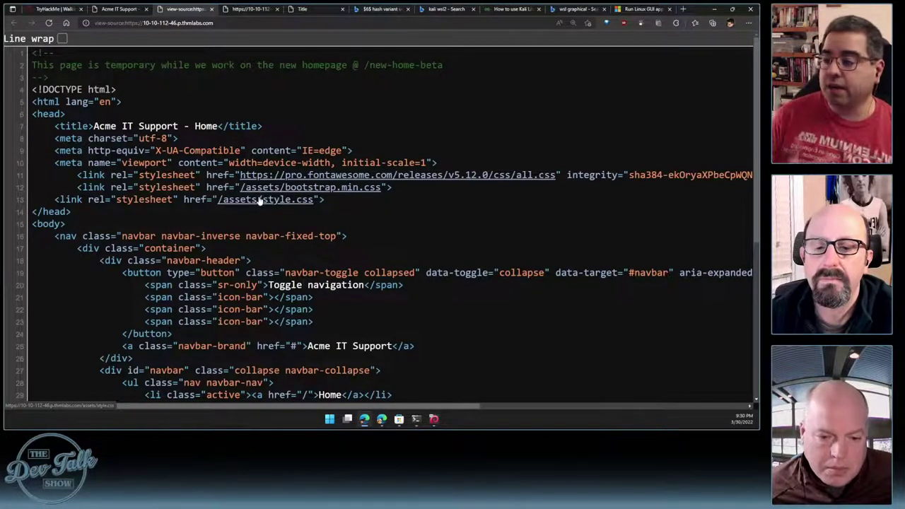
left_click(262, 200)
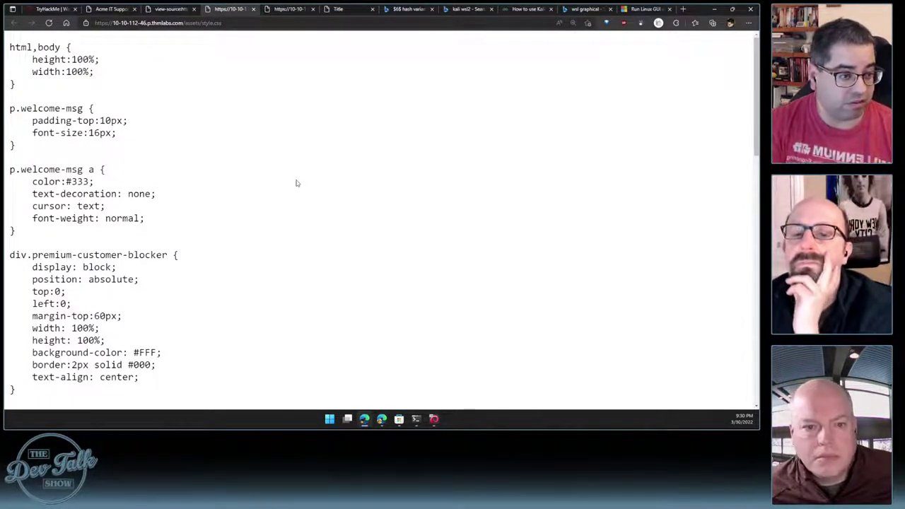
Remove style.css from the stylesheet's address and load the /assets/ directory listing
left_click(244, 24)
left_click(244, 23)
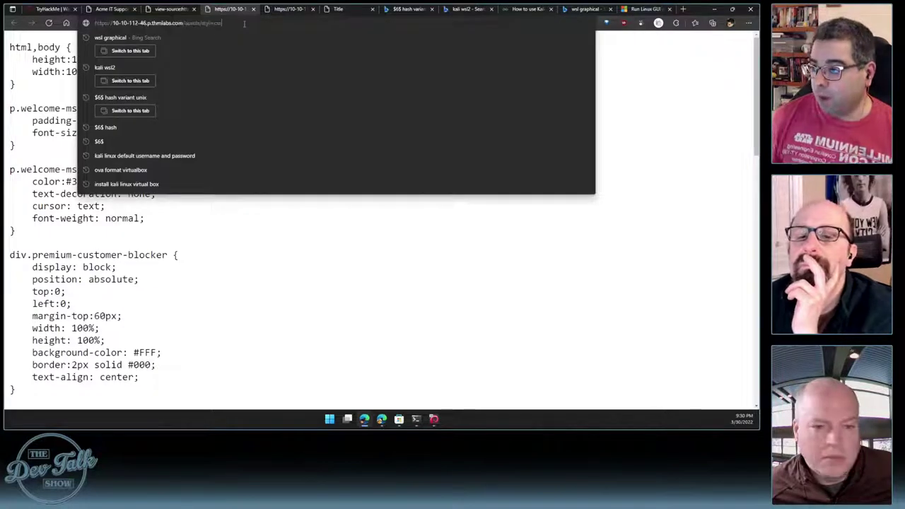
key("BackSpace")
key("BackSpace")
key("BackSpace")
key("BackSpace")
key("BackSpace")
key("BackSpace")
key("BackSpace")
key("BackSpace")
key("BackSpace")
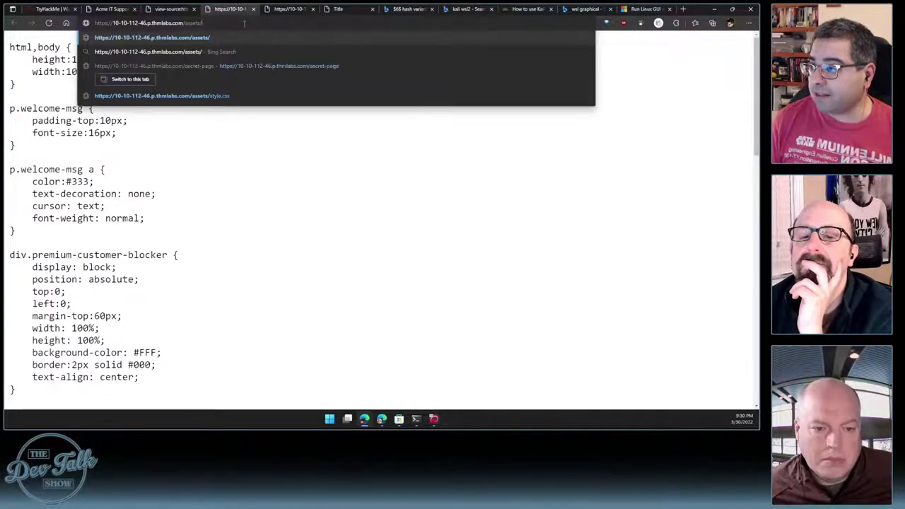
key("Return")
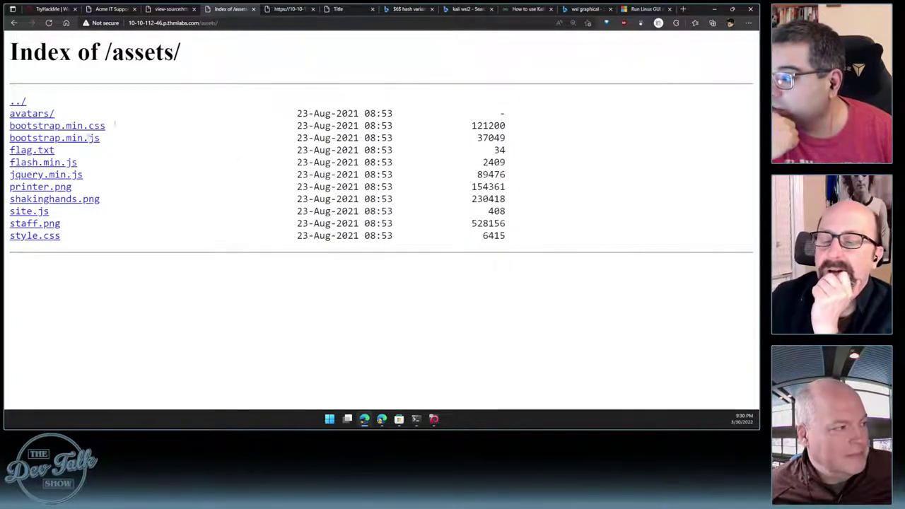
Open flag.txt from the /assets/ listing and copy the flag it contains
left_click(31, 152)
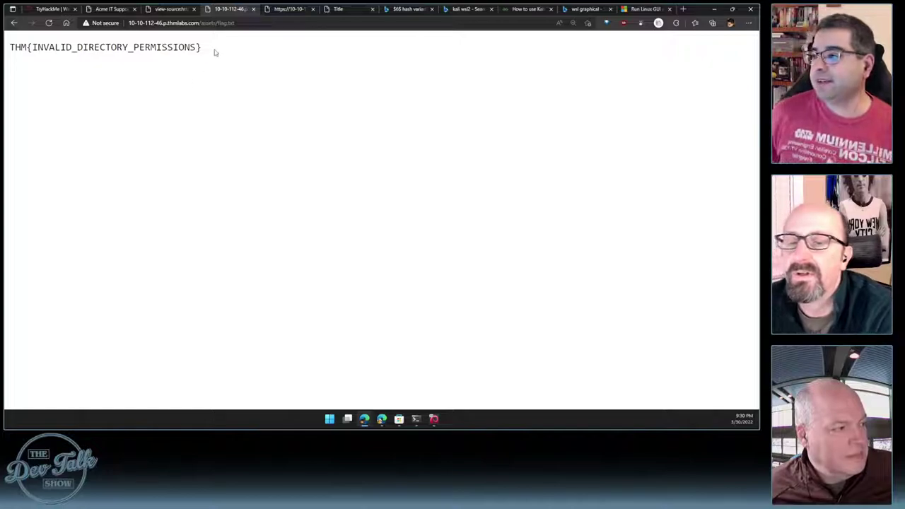
left_click_drag(214, 51, 7, 47)
key("ctrl+c")
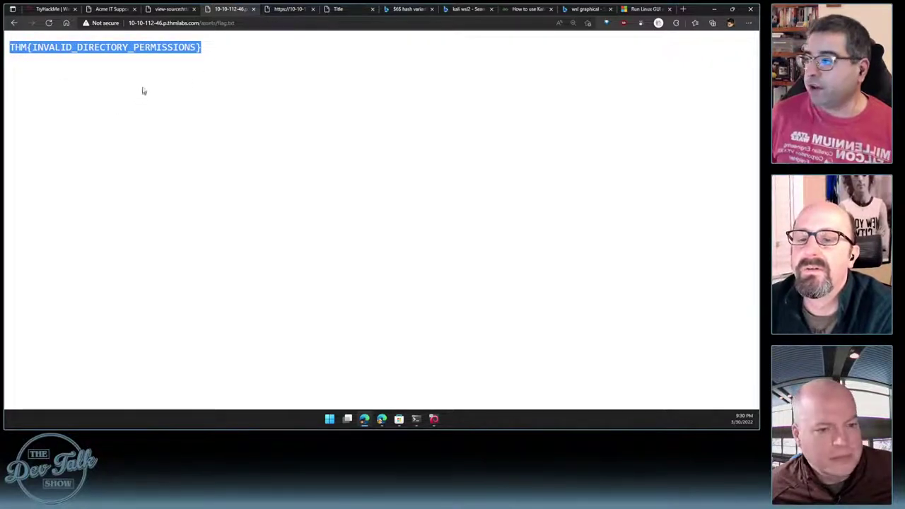
Submit the copied flag in TryHackMe as the answer to the directory listing question
left_click(99, 8)
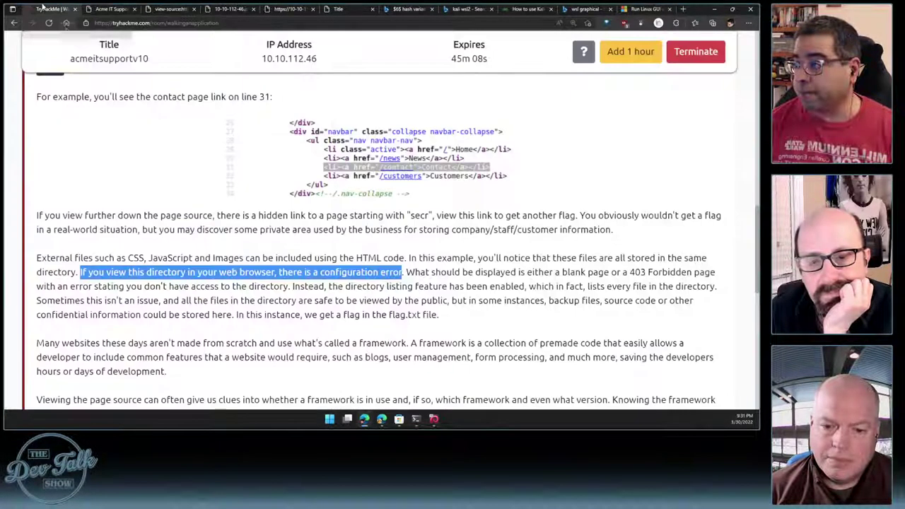
left_click(51, 9)
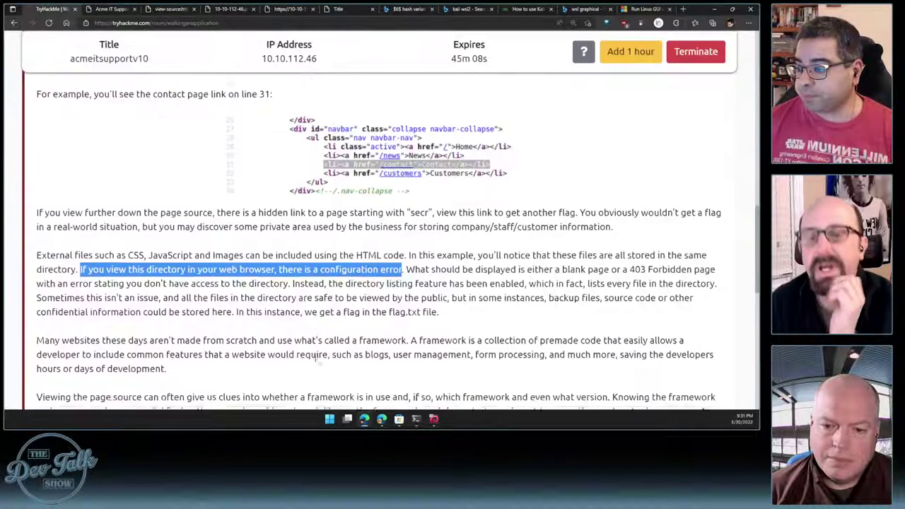
scroll(316, 360, "down", 10)
scroll(340, 326, "up", 1)
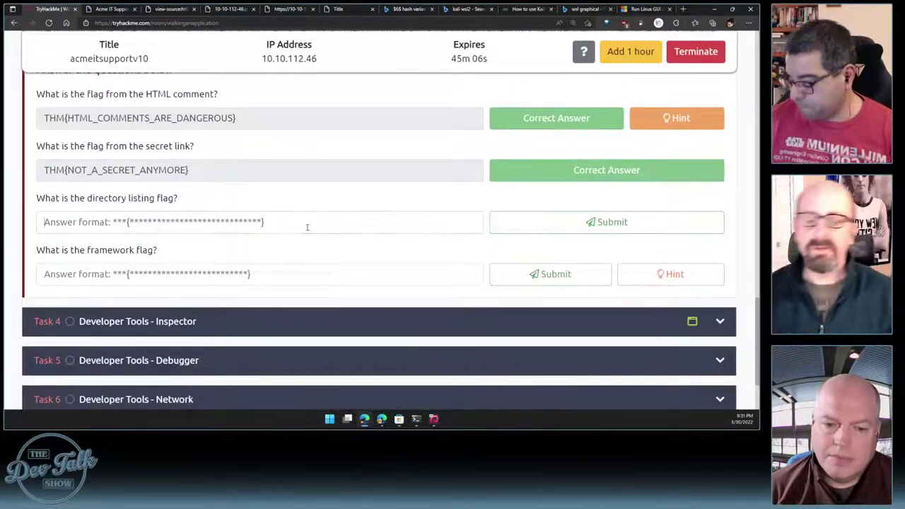
key("ctrl+v")
left_click(538, 224)
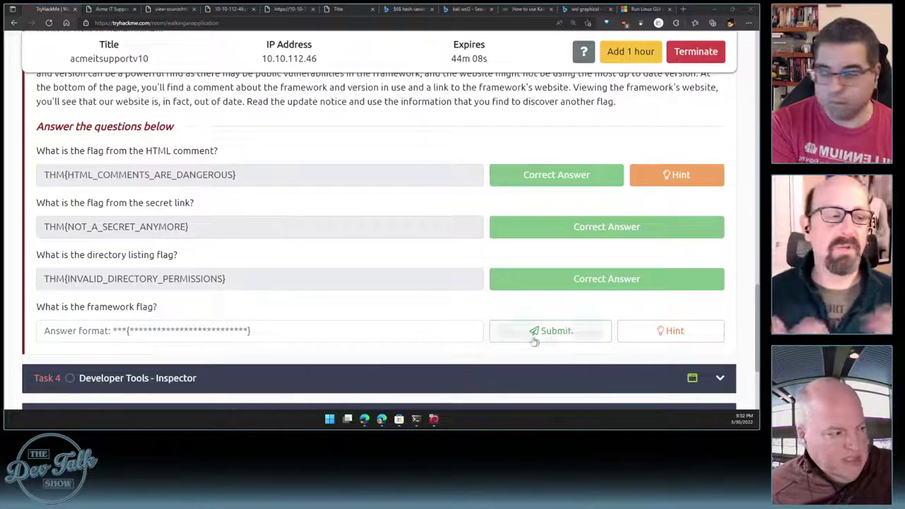
Read the task's framework paragraphs and highlight the framework website address in the comment that closes the home page's source
scroll(302, 278, "up", 3)
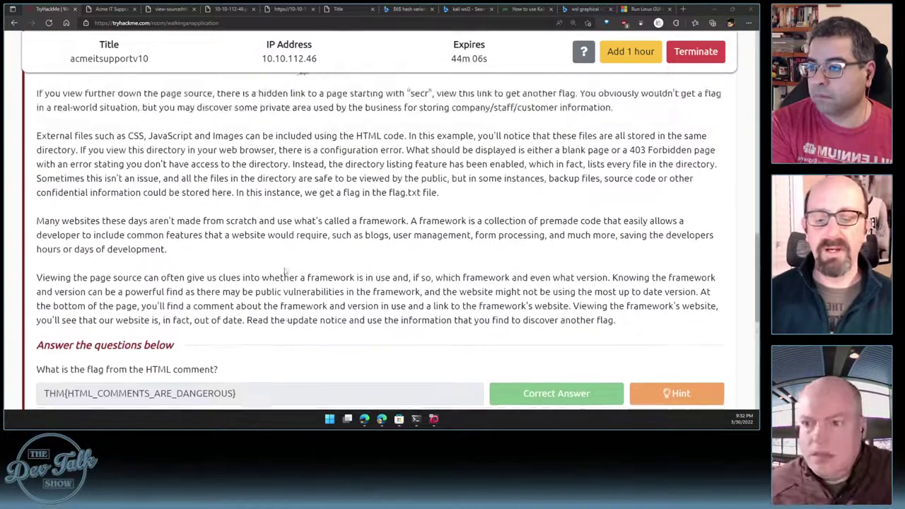
scroll(342, 258, "down", 1)
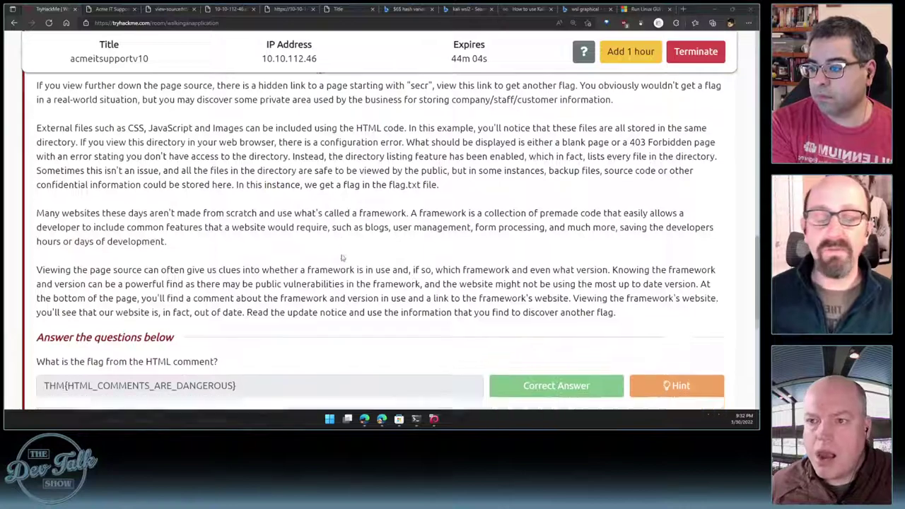
scroll(342, 258, "down", 1)
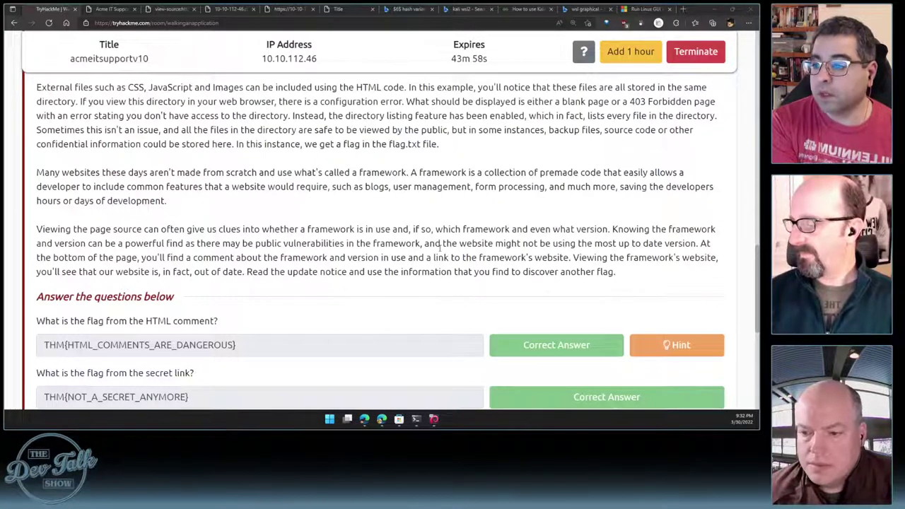
scroll(440, 248, "down", 1)
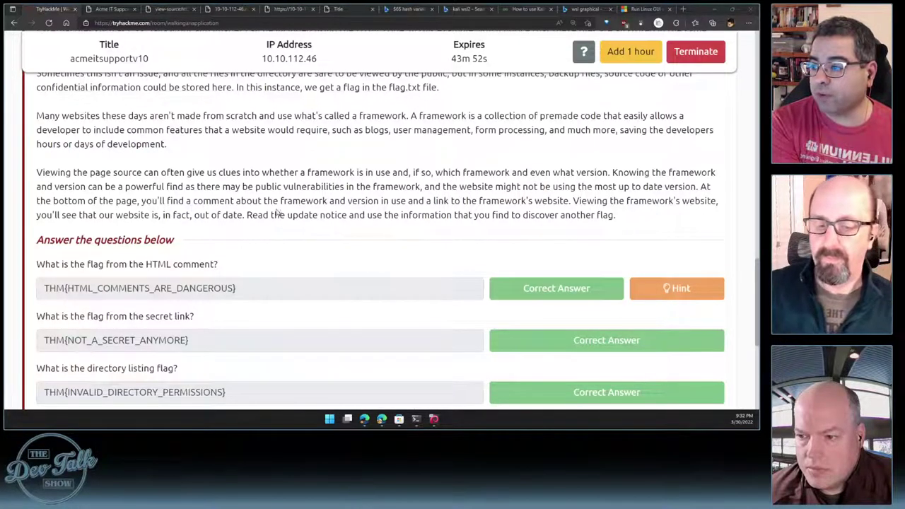
scroll(413, 205, "down", 1)
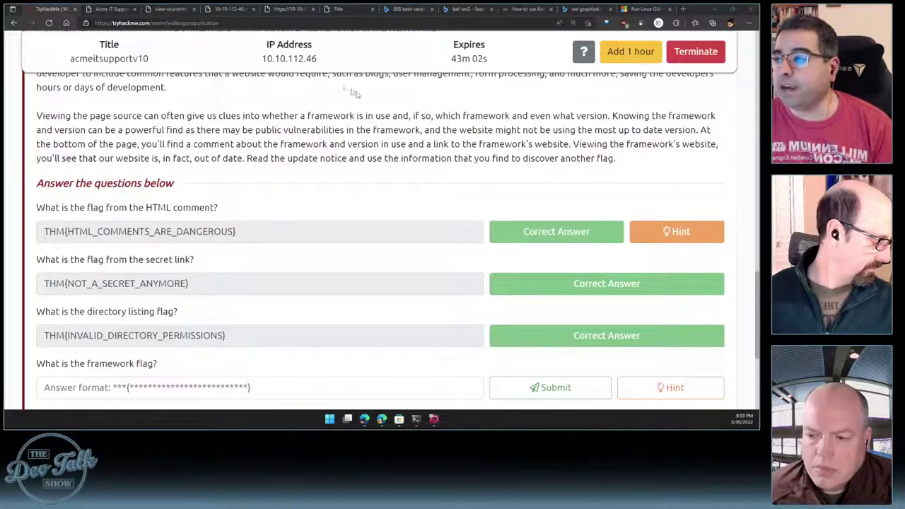
left_click(170, 9)
scroll(358, 253, "down", 5)
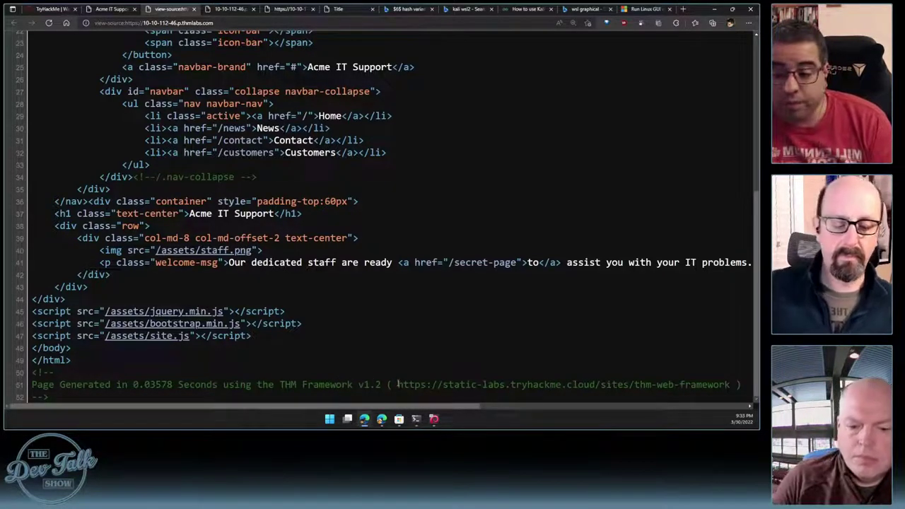
left_click_drag(397, 385, 731, 385)
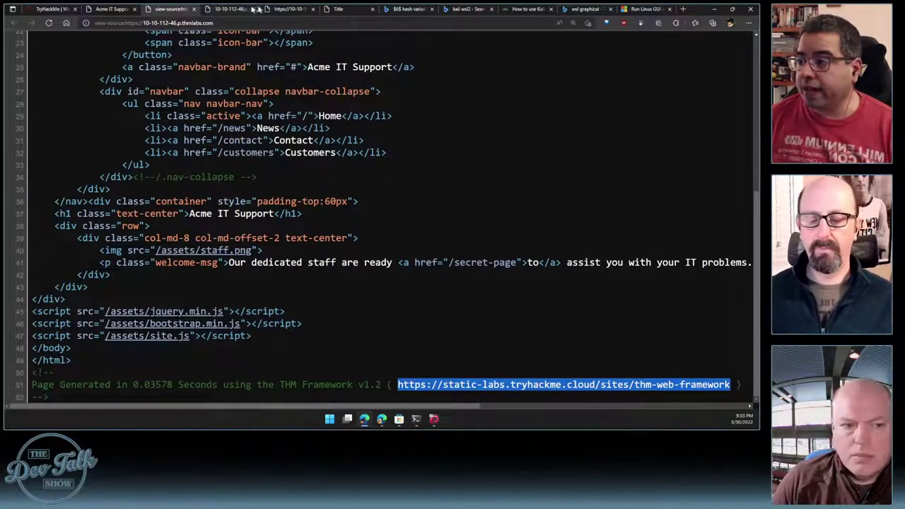
Compare the THM Framework version in the page source comment with the current version on the framework's website
left_click(289, 10)
left_click(342, 9)
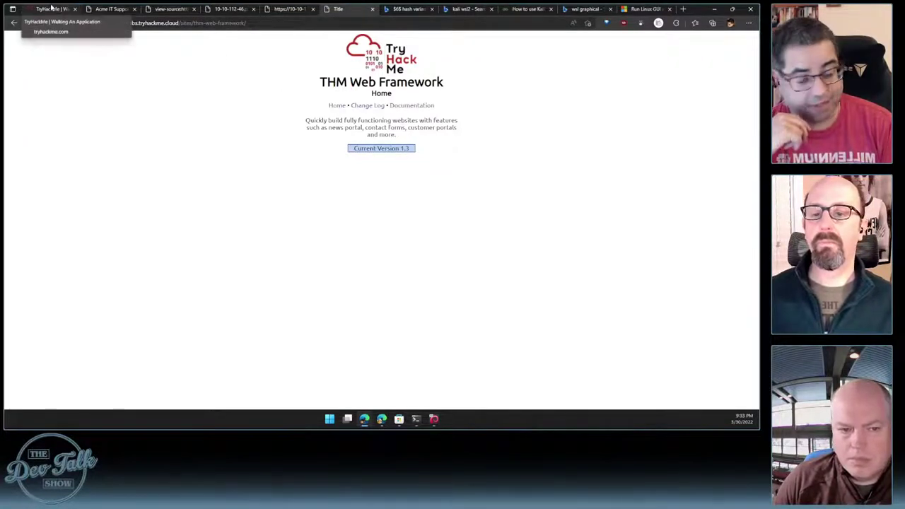
left_click(110, 9)
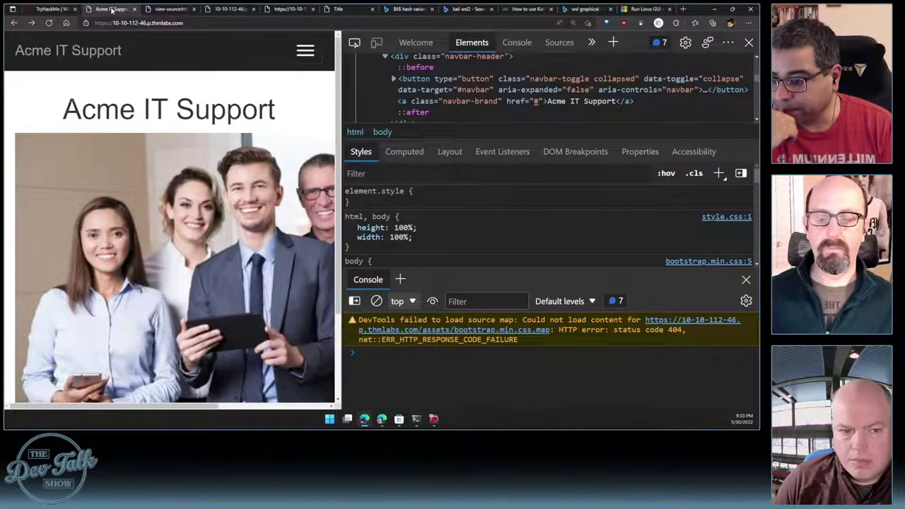
left_click(161, 9)
left_click_drag(383, 385, 358, 385)
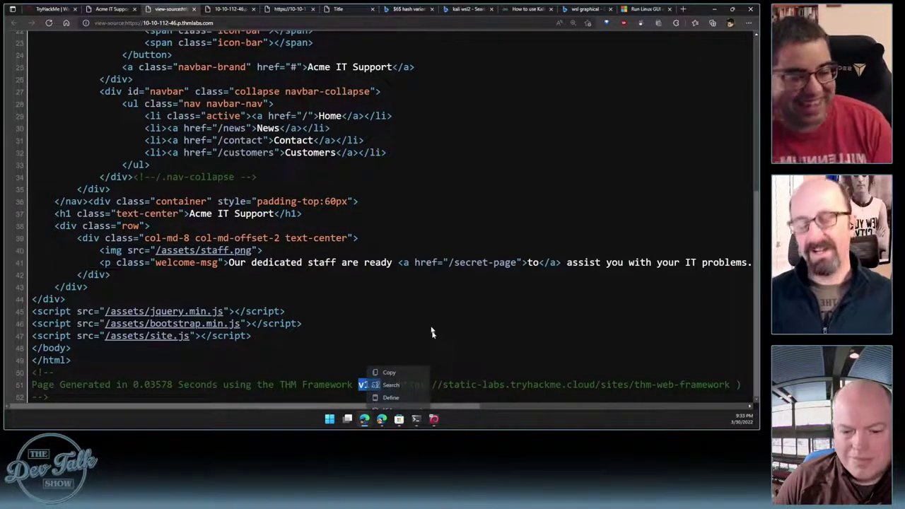
left_click(346, 9)
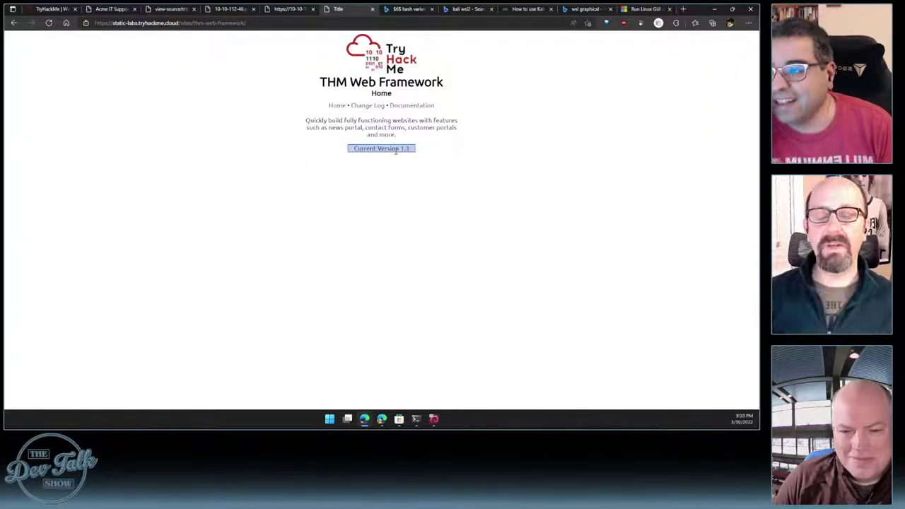
Open the THM Web Framework change log and read the version 1.3 entry, highlighting the backup file's path
left_click(368, 108)
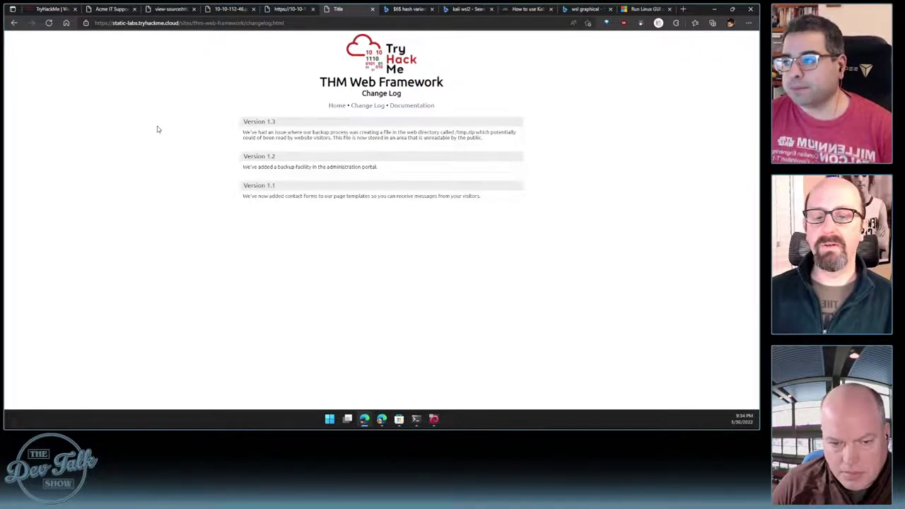
left_click(14, 23)
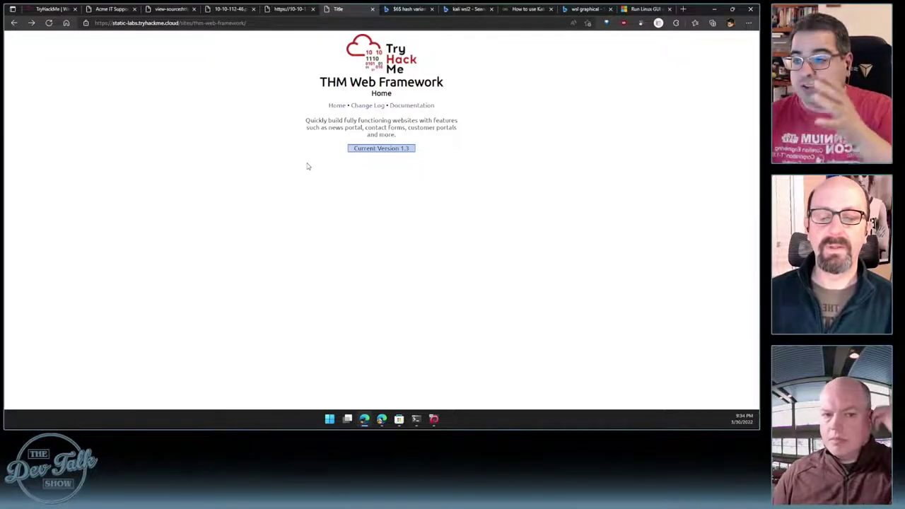
scroll(406, 238, "up", 3)
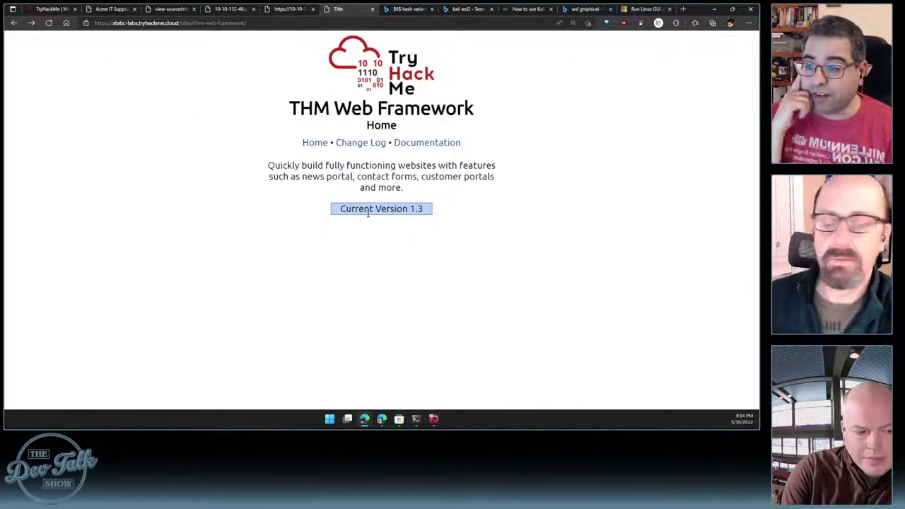
left_click(374, 143)
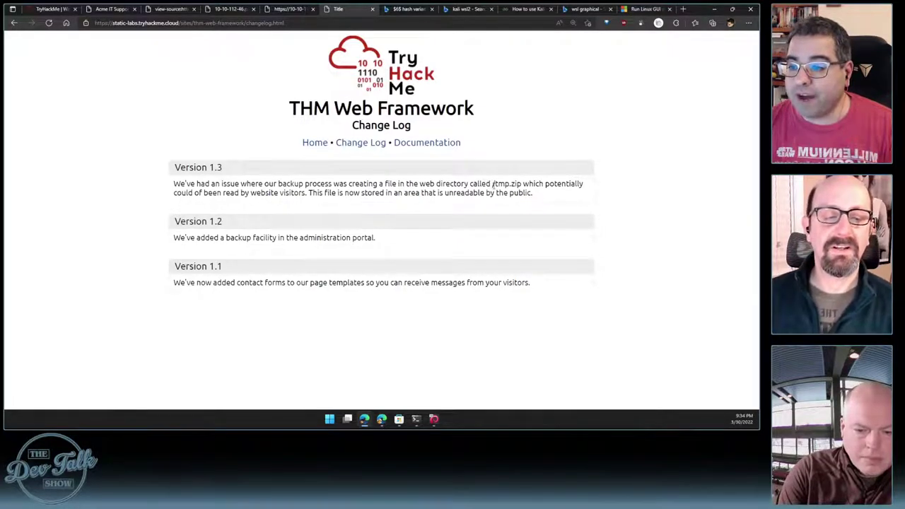
left_click_drag(495, 184, 526, 183)
left_click(272, 192)
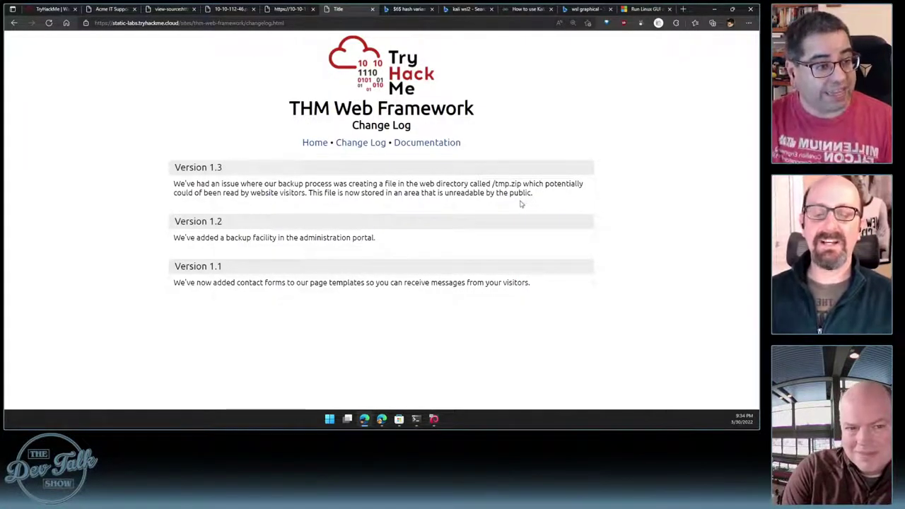
Check the framework flag question in TryHackMe and download /tmp.zip from the Acme IT Support website
left_click(57, 9)
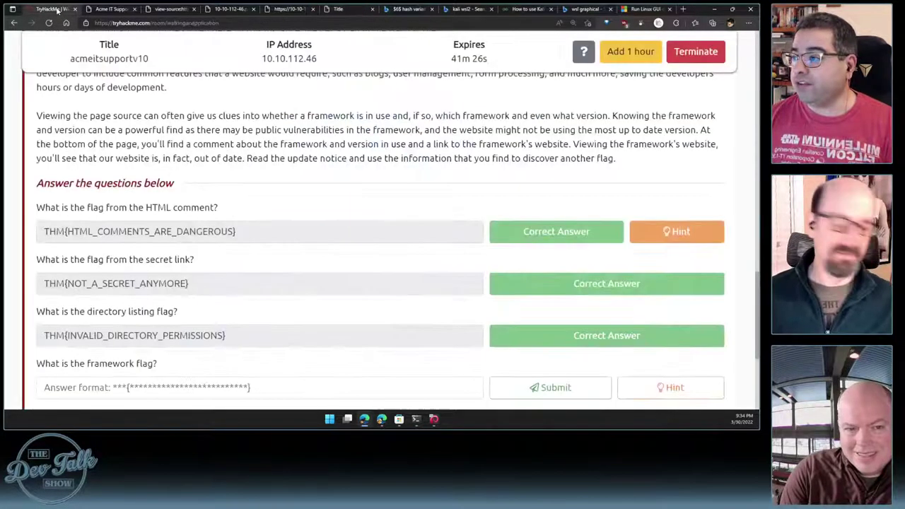
scroll(162, 275, "down", 1)
scroll(241, 212, "up", 1)
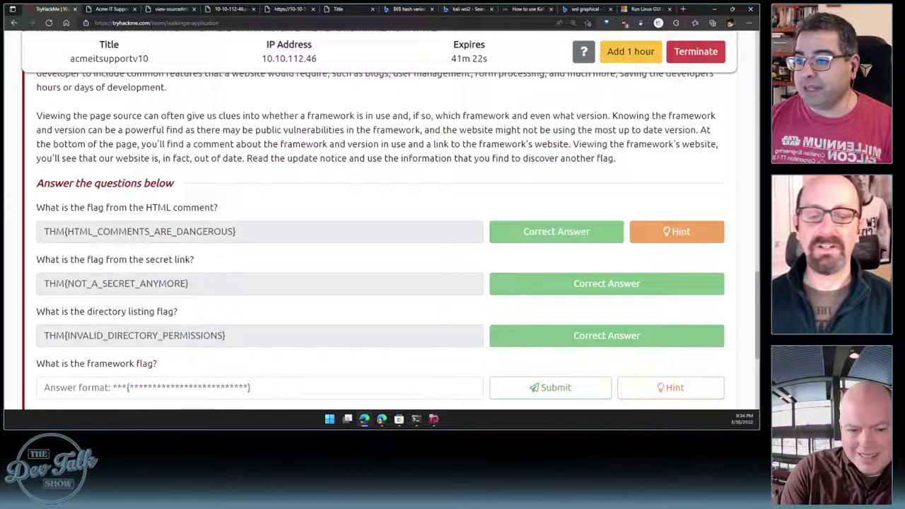
left_click(112, 9)
left_click(203, 22)
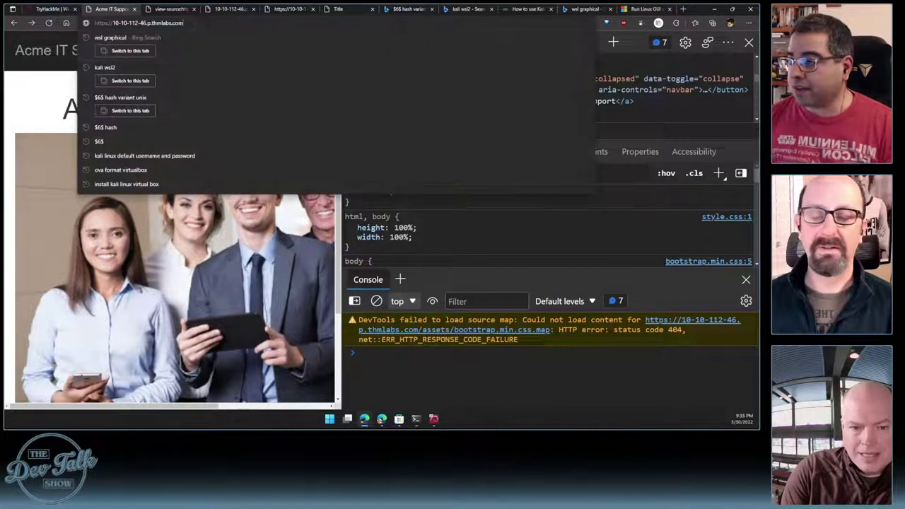
type("tm")
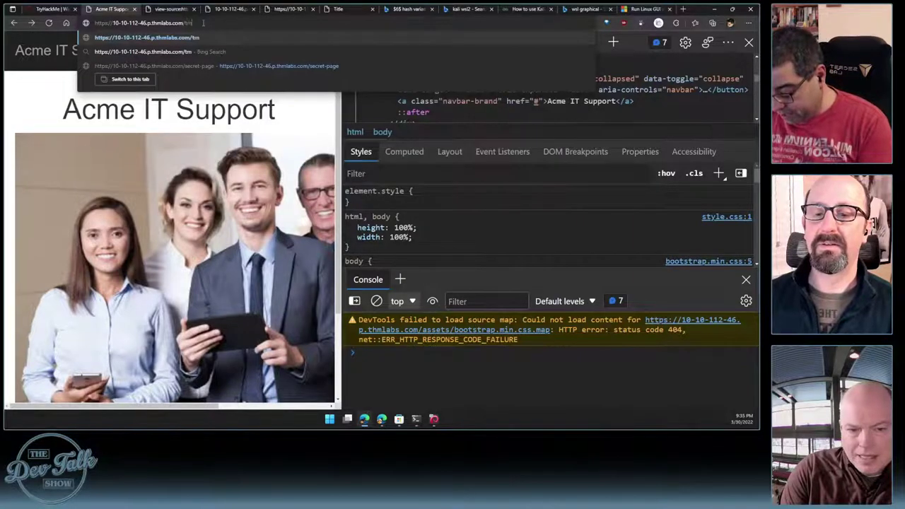
type("p.zip")
key("Return")
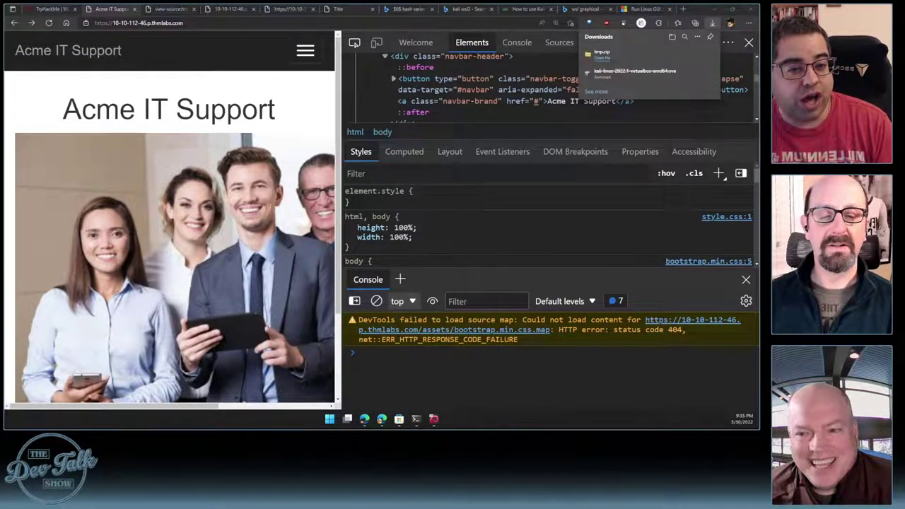
Open flag.txt inside the downloaded tmp.zip archive and copy the whole flag text
left_click(602, 53)
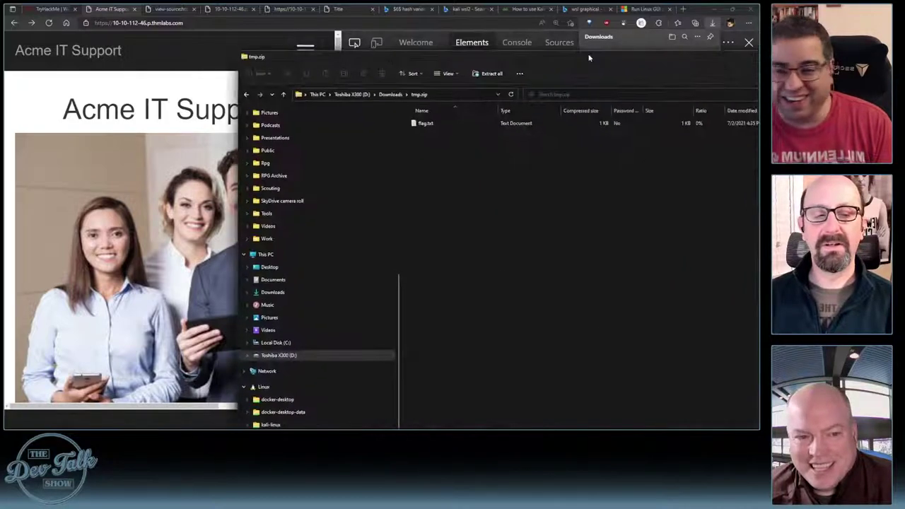
left_click_drag(589, 38, 404, 26)
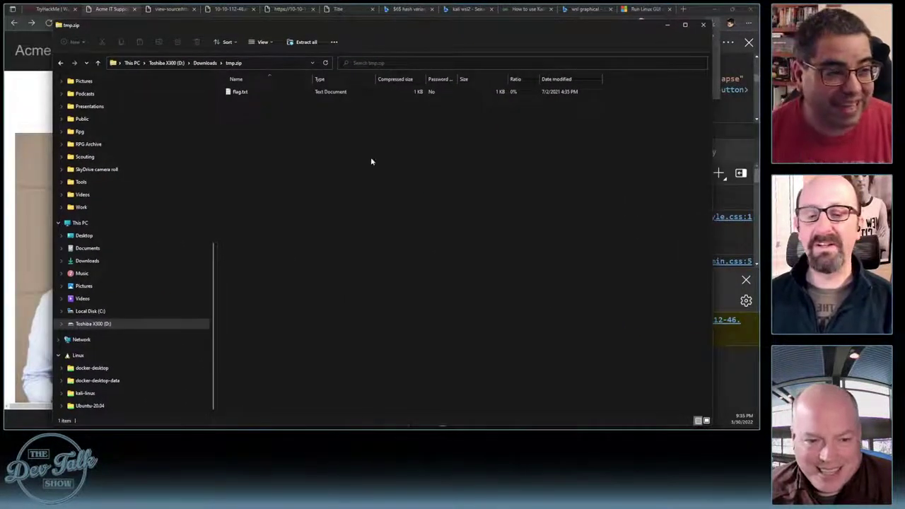
left_click(244, 93)
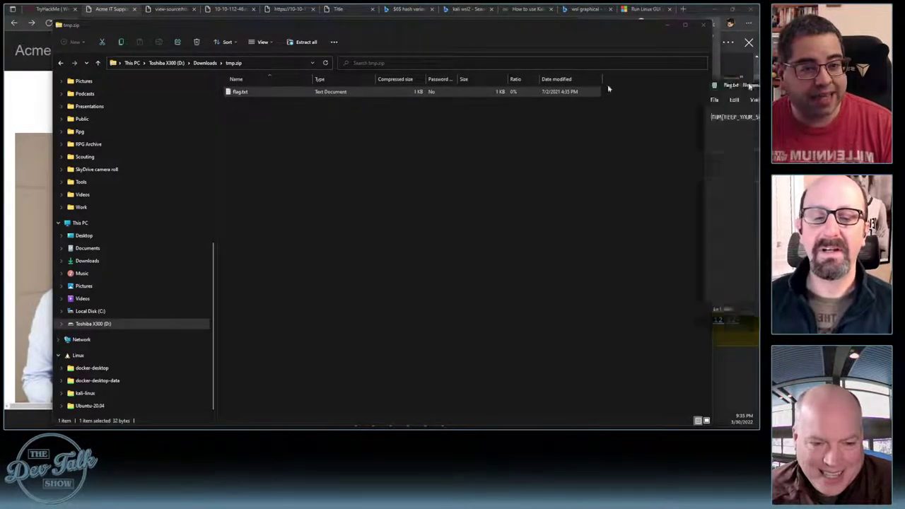
left_click_drag(371, 104, 238, 114)
key("ctrl+c")
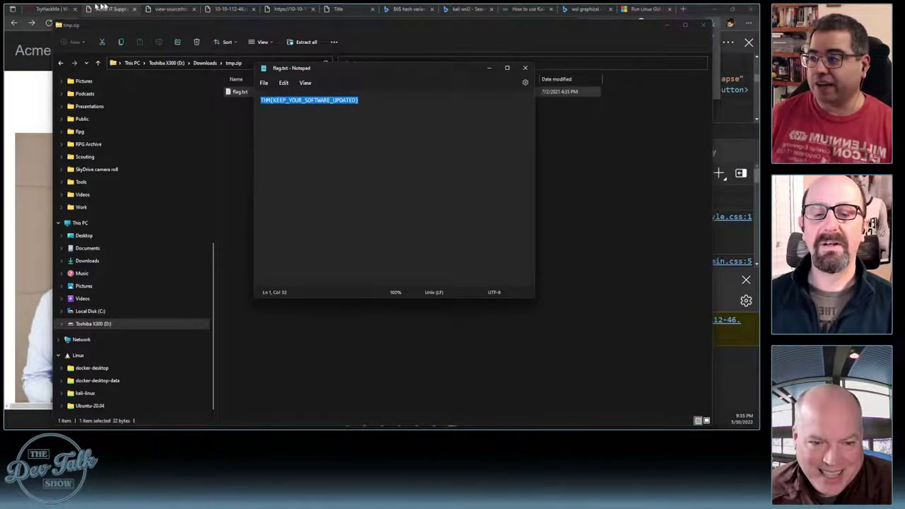
Submit THM{KEEP_YOUR_SOFTWARE_UPDATED} in TryHackMe as the answer to the framework flag question
left_click(60, 10)
left_click(178, 382)
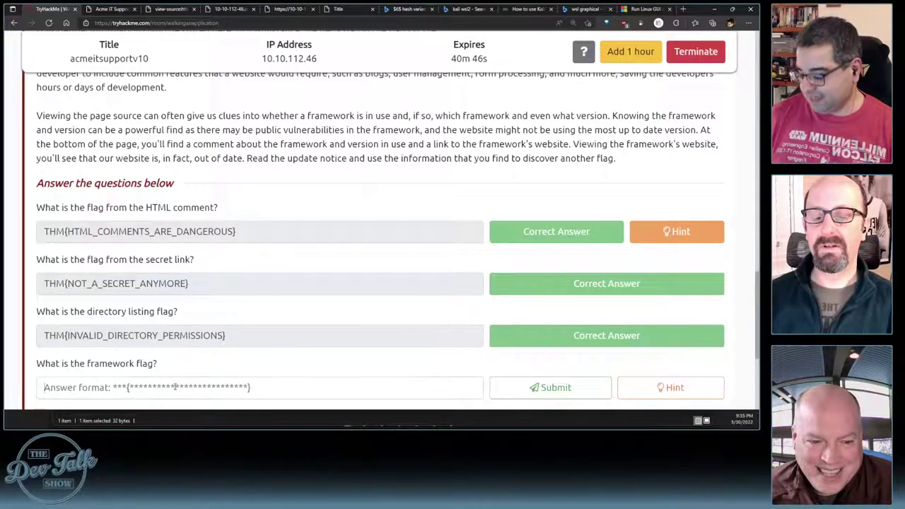
key("ctrl+v")
scroll(449, 331, "down", 1)
left_click(551, 331)
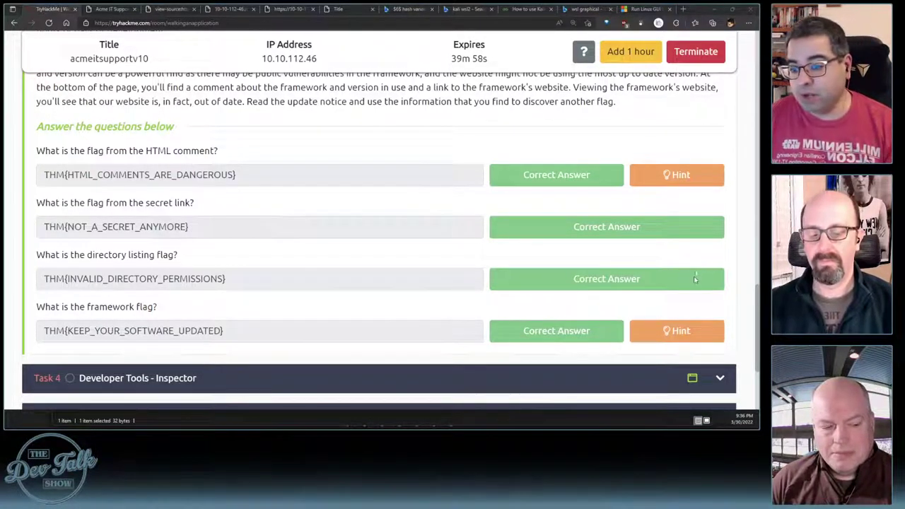
Expand Task 4, Developer Tools - Inspector, and reduce the page zoom to 125%
scroll(412, 157, "down", 3)
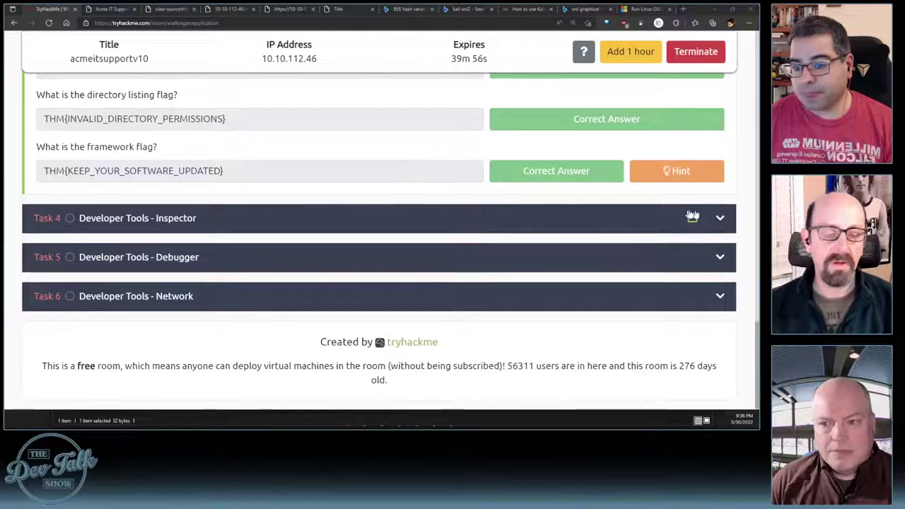
left_click(692, 216)
scroll(576, 251, "up", 2)
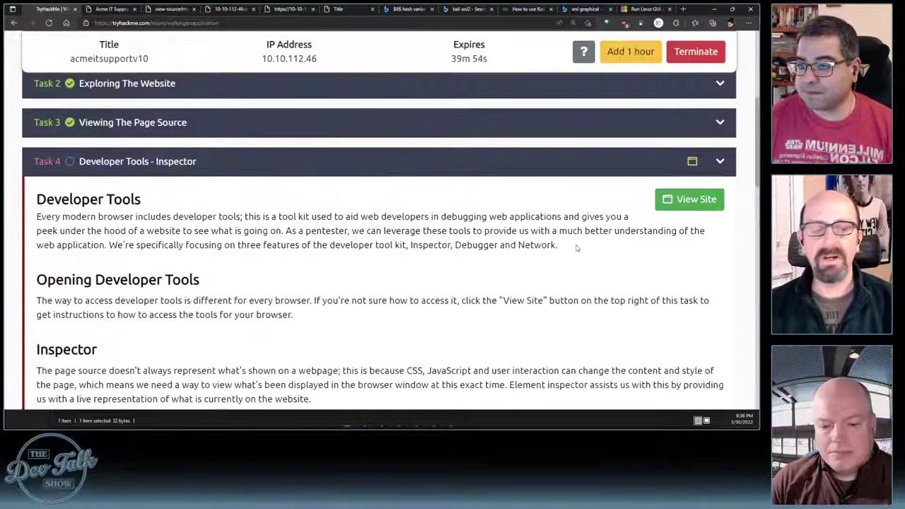
key("ctrl+minus")
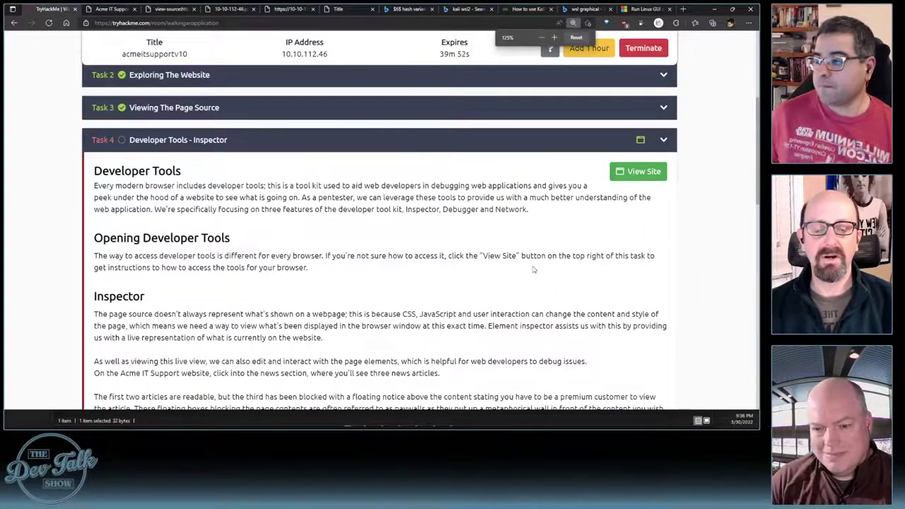
Read the Task 4 sections on opening developer tools, the Inspector, and the premium notice blocking the third news article
scroll(534, 269, "down", 1)
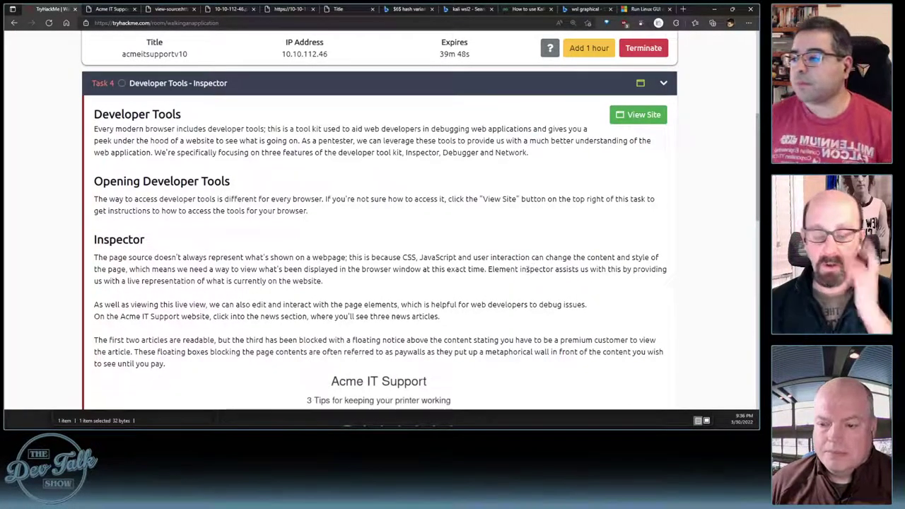
scroll(533, 267, "down", 2)
scroll(534, 267, "up", 2)
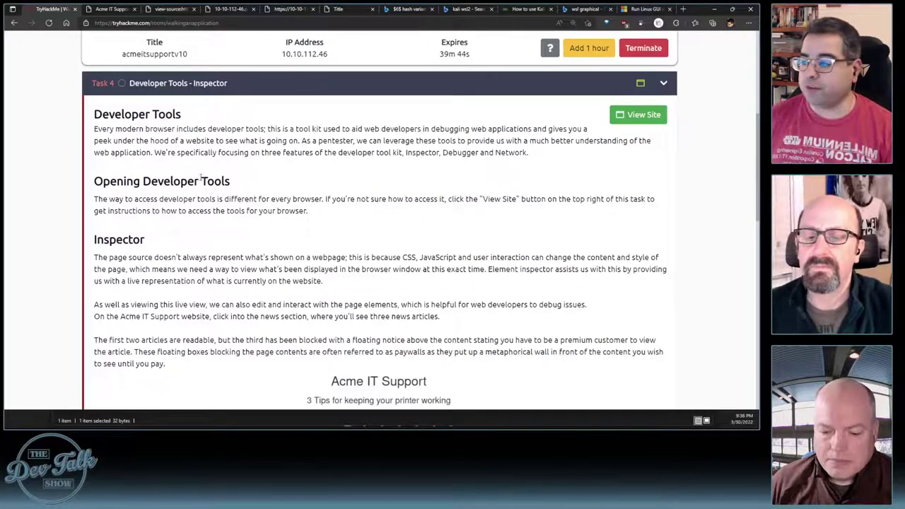
scroll(428, 244, "down", 1)
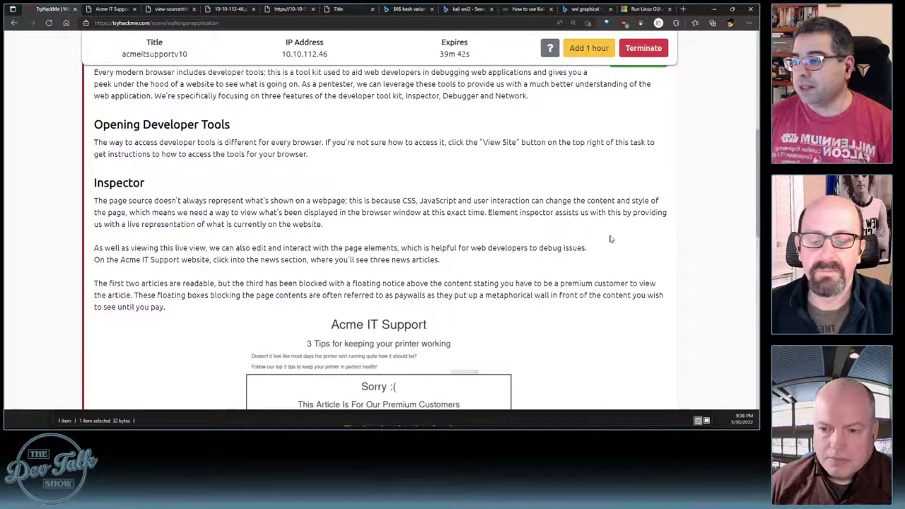
scroll(612, 239, "down", 1)
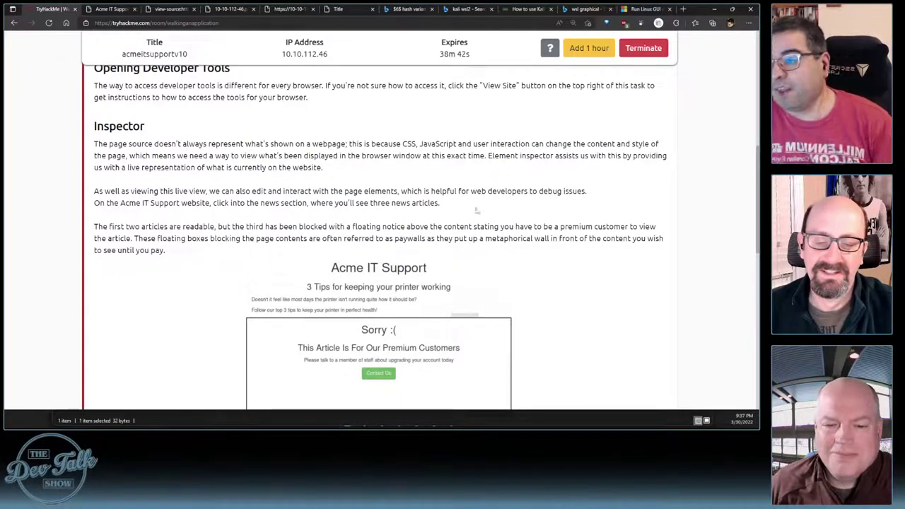
scroll(566, 259, "down", 1)
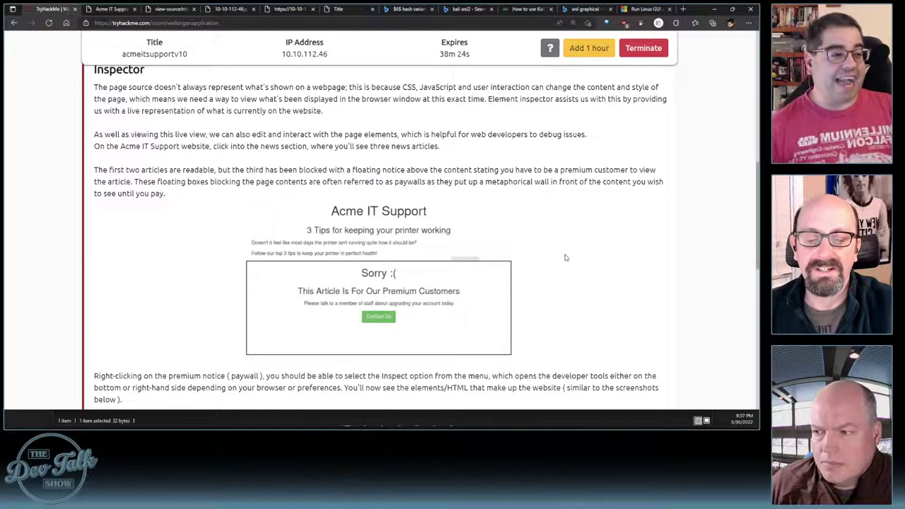
scroll(553, 251, "down", 1)
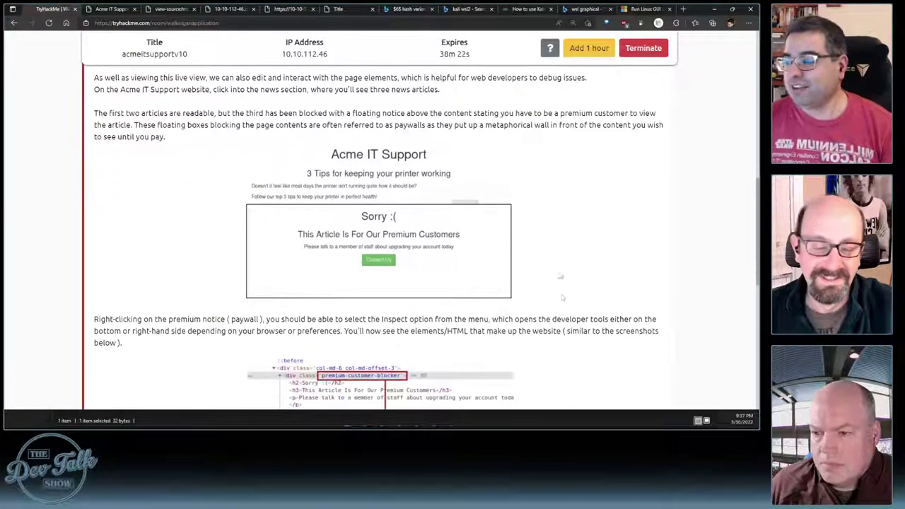
scroll(539, 286, "up", 1)
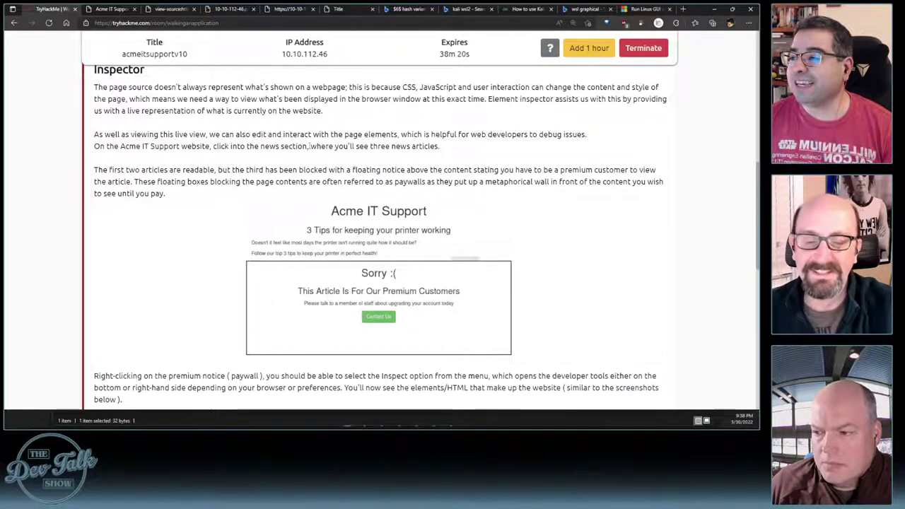
Open the Acme IT Support website's News section, view the "Welcome To Acme IT Support" article and return to the news list
left_click(111, 9)
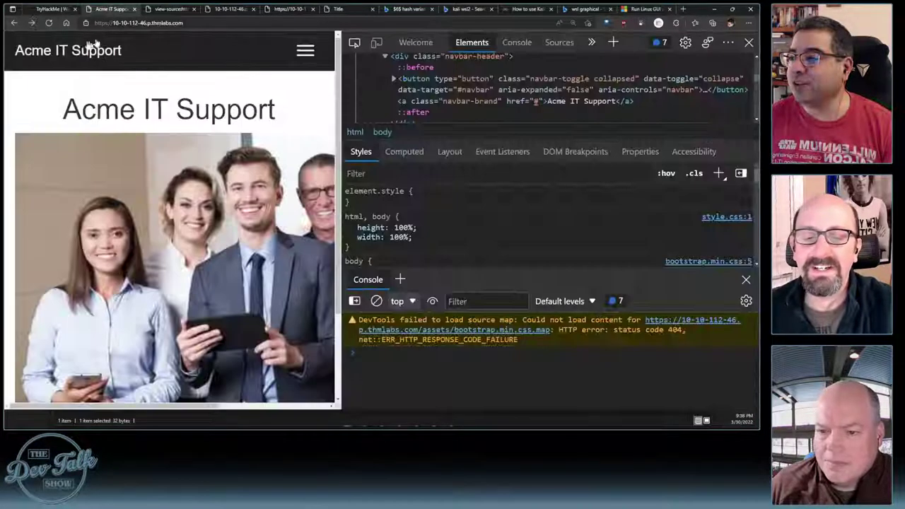
left_click(299, 56)
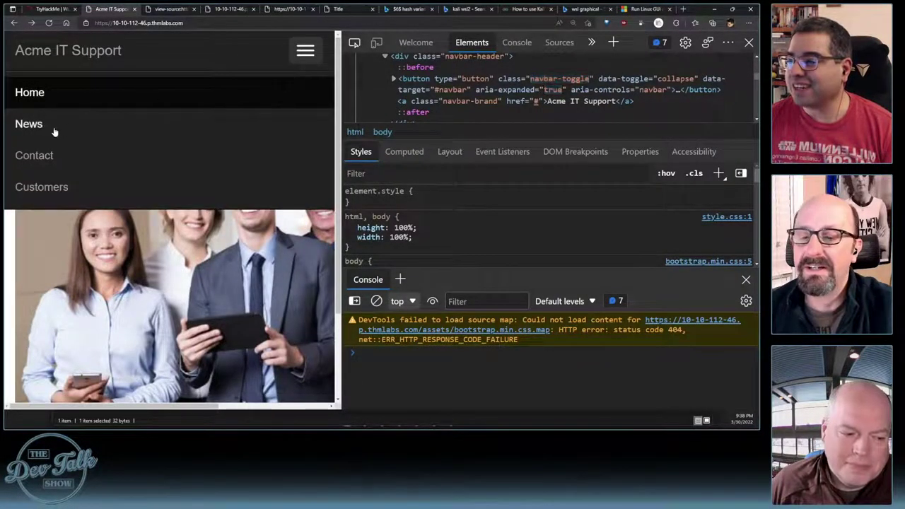
left_click(178, 129)
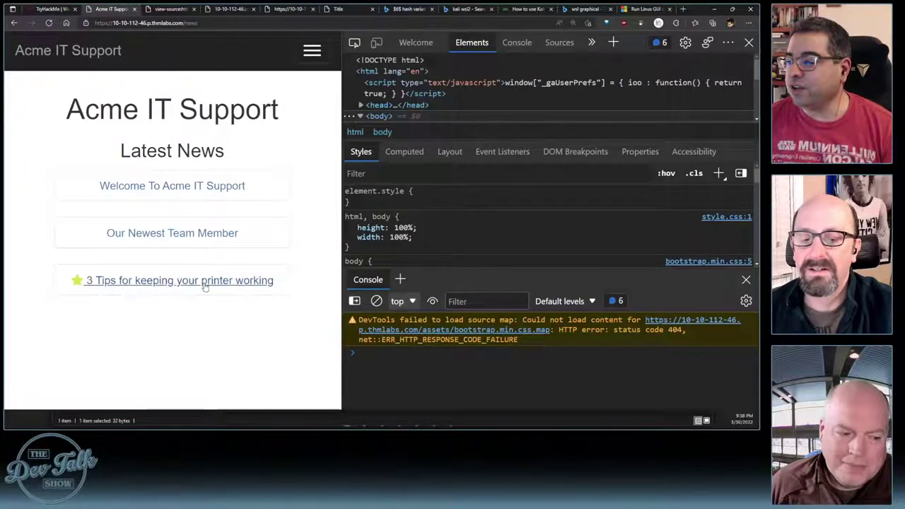
left_click(168, 189)
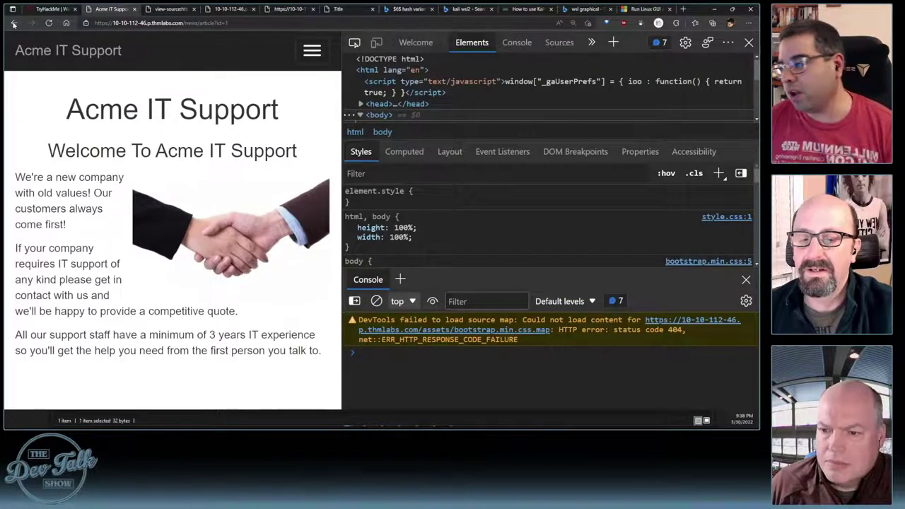
left_click(14, 23)
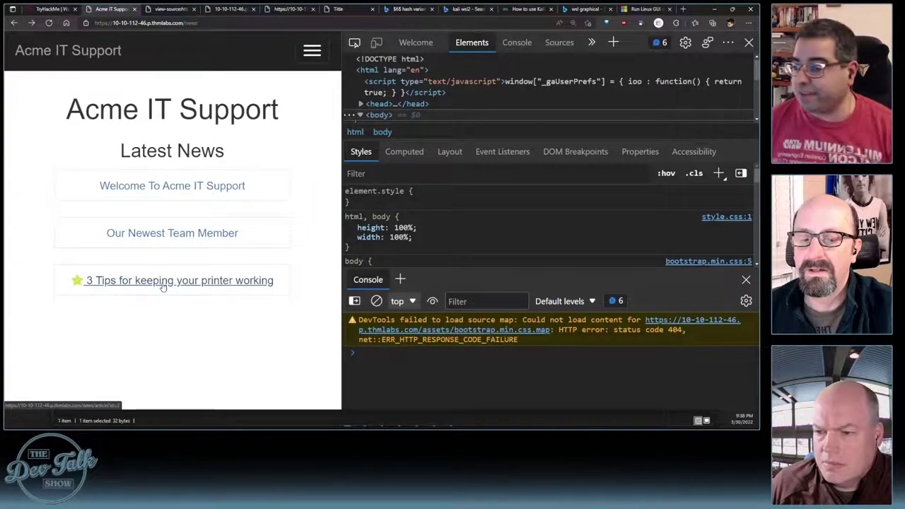
Open the "3 Tips for keeping your printer working" article and view its paywall notice at narrow and wide page widths
left_click(162, 281)
scroll(185, 331, "down", 3)
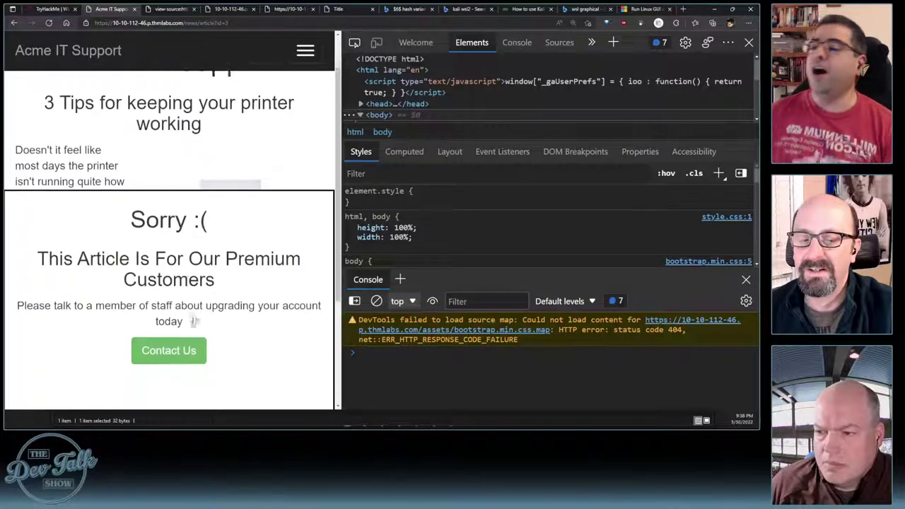
scroll(204, 309, "down", 2)
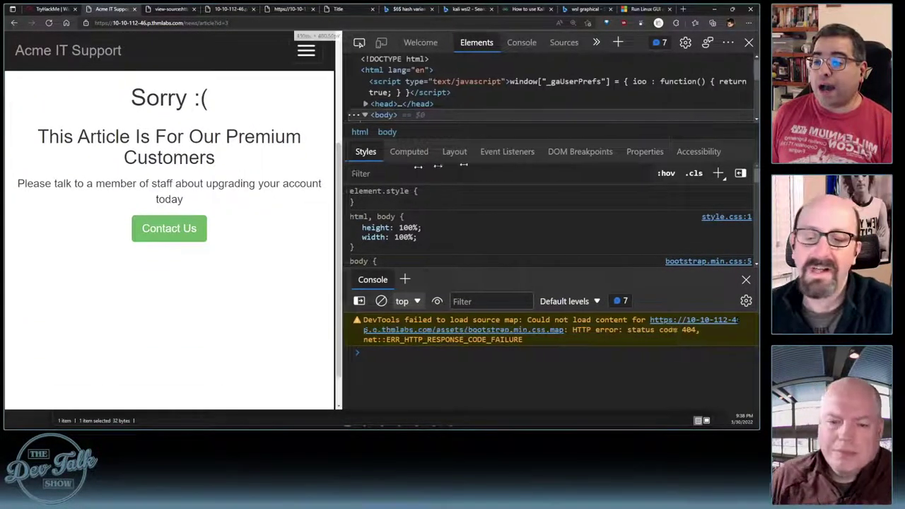
left_click_drag(336, 178, 661, 177)
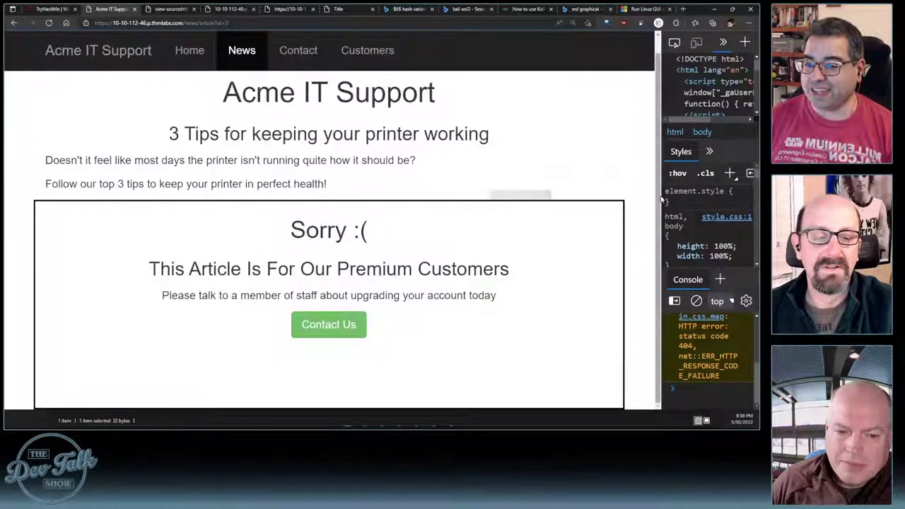
left_click_drag(660, 199, 367, 215)
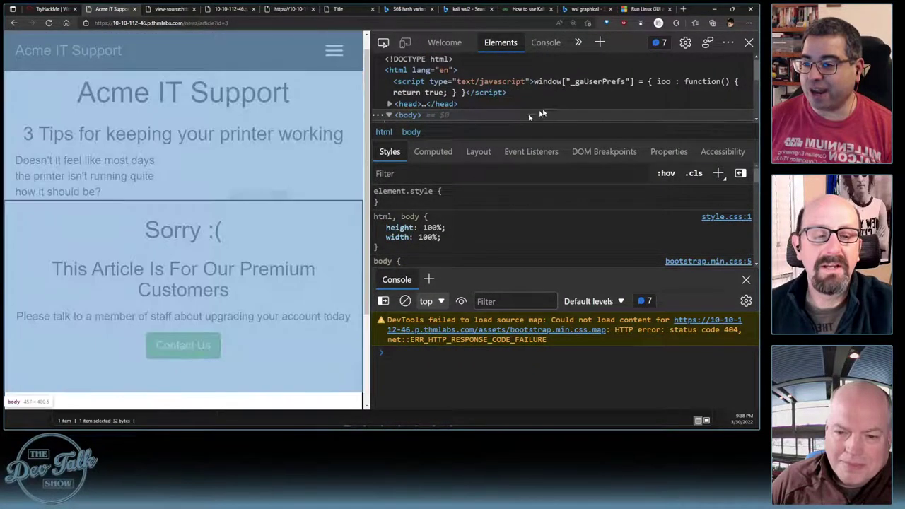
Enlarge the DevTools element tree and expand the article page's container and row divs
left_click(551, 119)
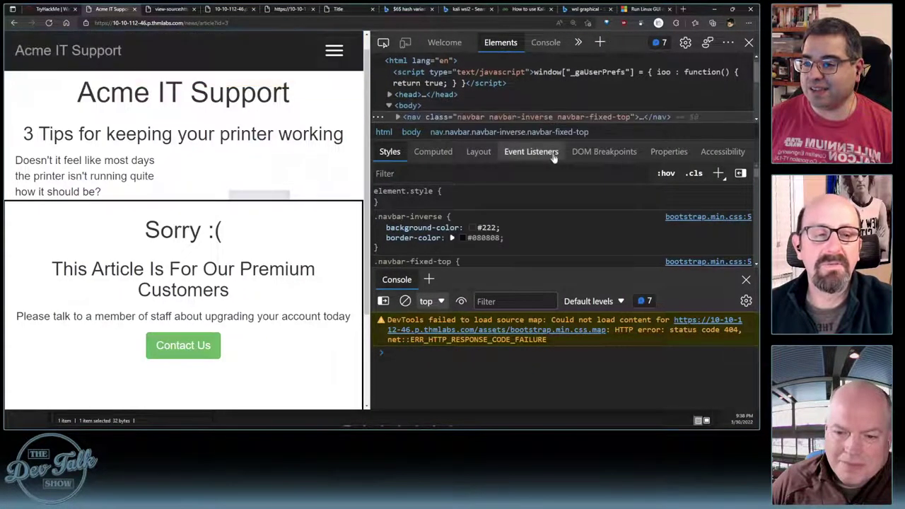
left_click_drag(597, 140, 564, 226)
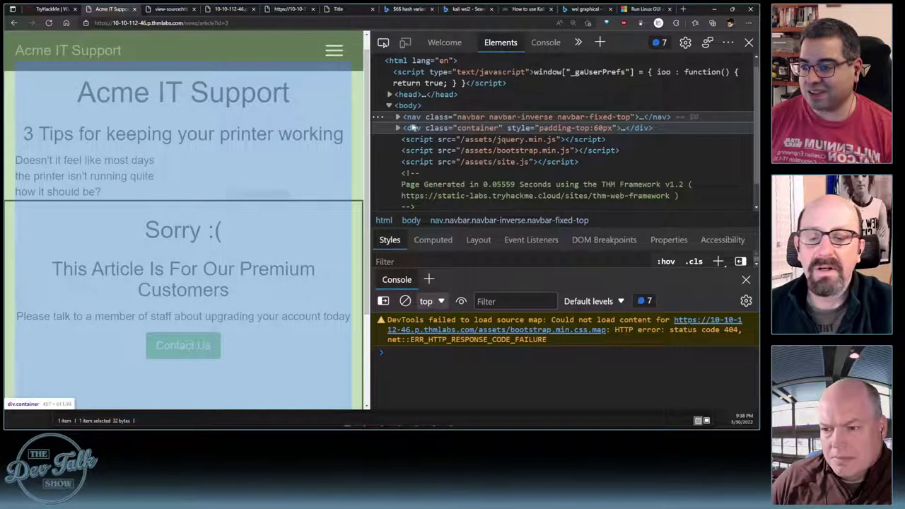
left_click(398, 128)
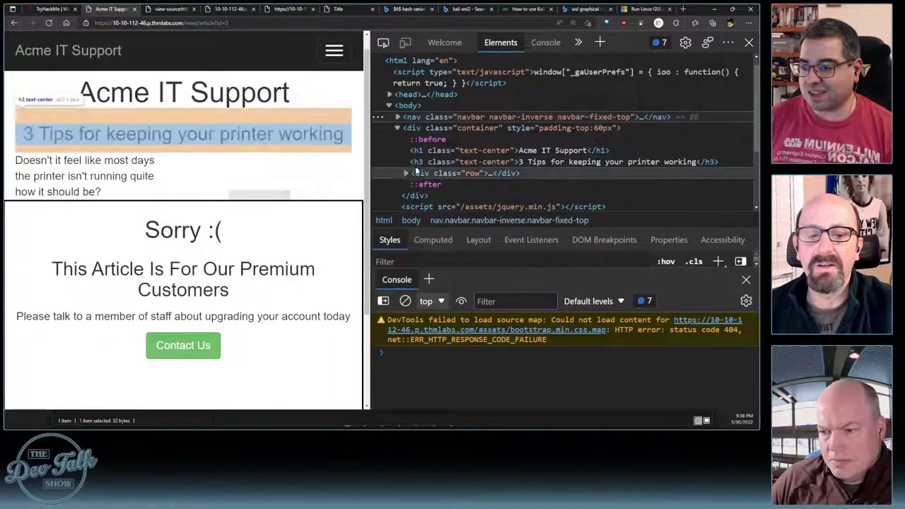
left_click(405, 175)
scroll(408, 171, "down", 2)
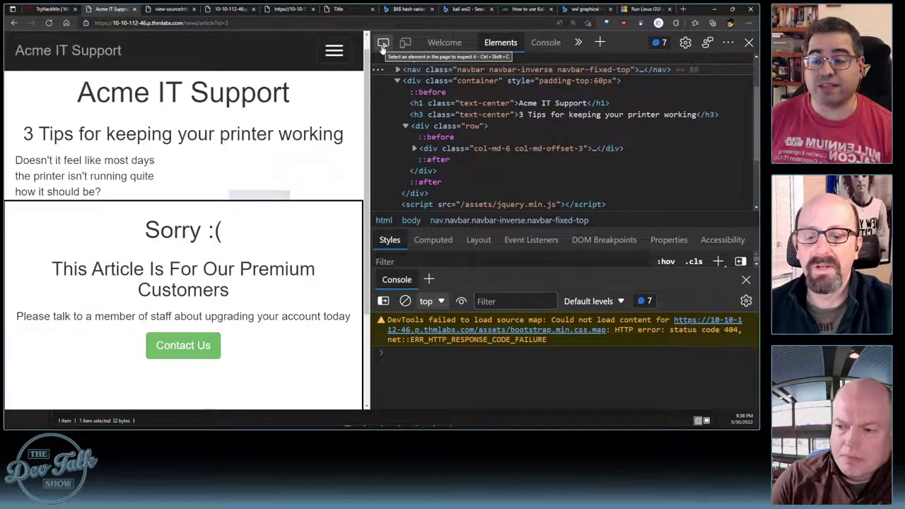
Pick the paywall notice with the element inspector, expand its premium-customer-blocker div, and examine the markup inside and below it
left_click(382, 44)
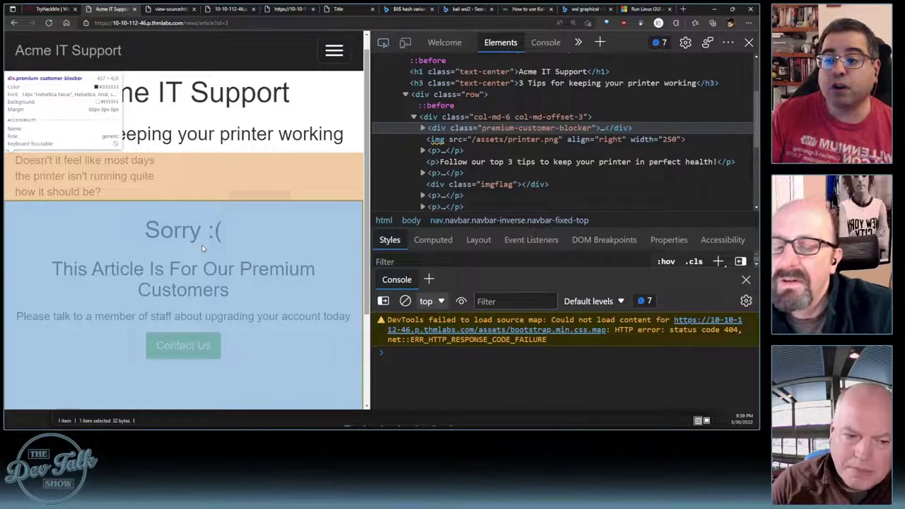
left_click(202, 244)
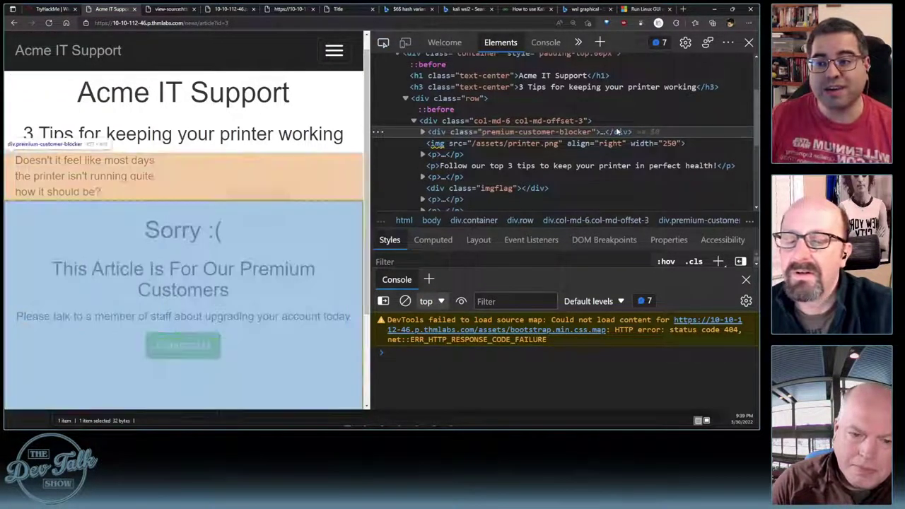
left_click(422, 132)
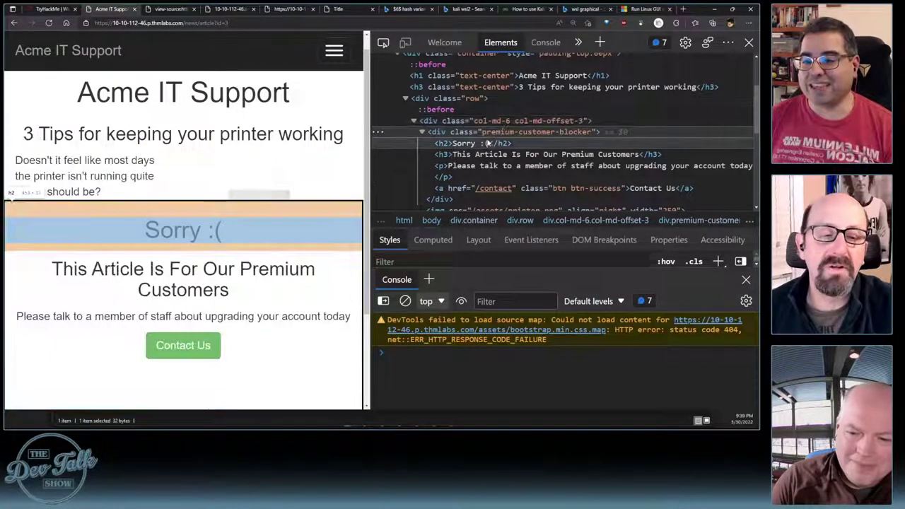
scroll(490, 159, "down", 1)
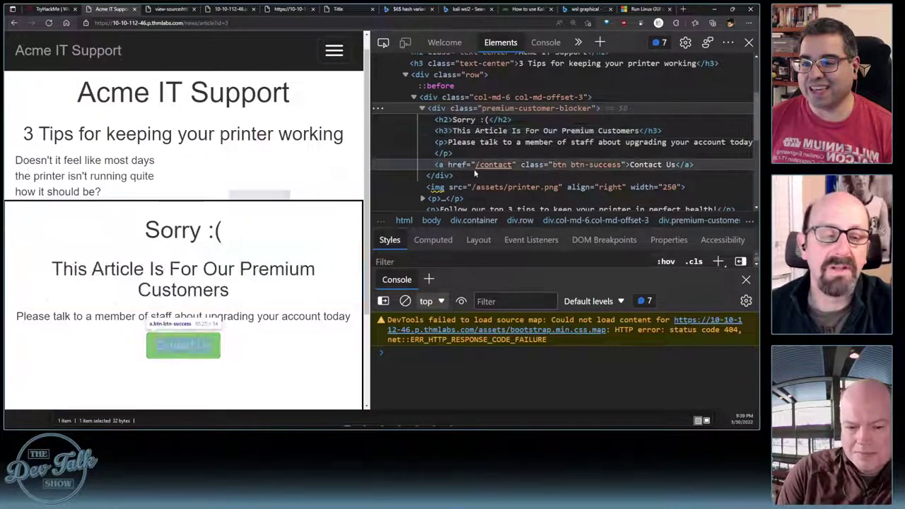
scroll(474, 177, "down", 1)
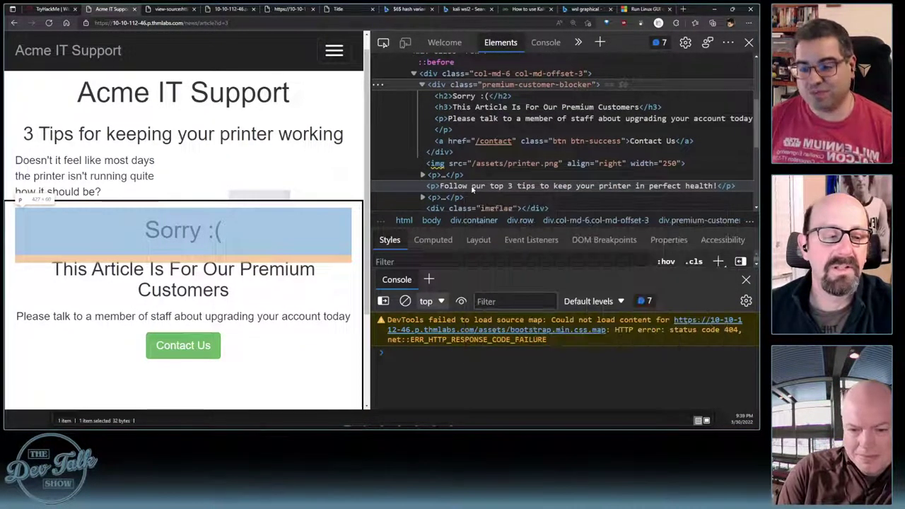
scroll(473, 186, "down", 1)
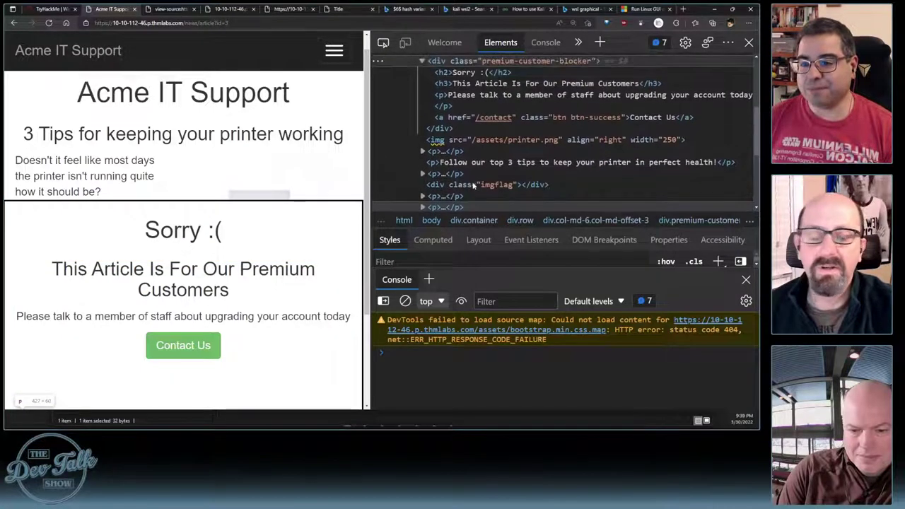
Delete the premium-customer-blocker div from the article's markup and view the article text beneath the paywall
scroll(484, 165, "up", 2)
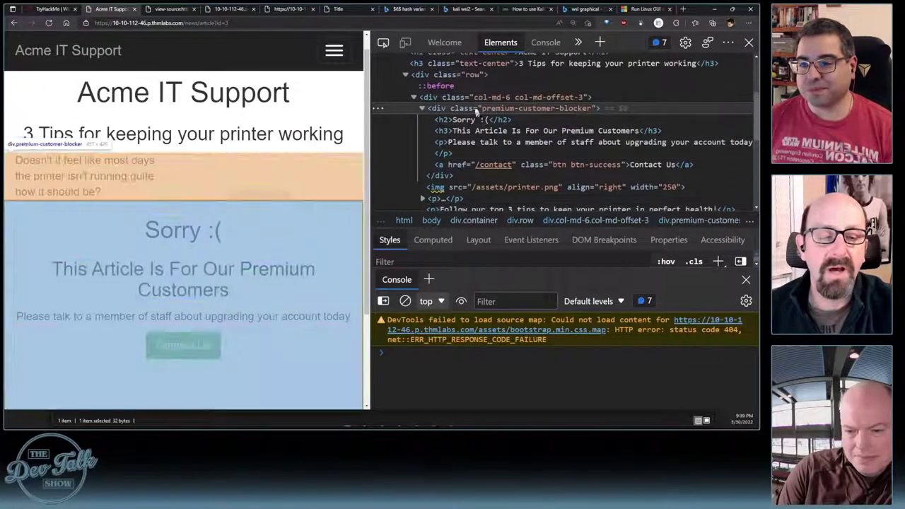
right_click(439, 111)
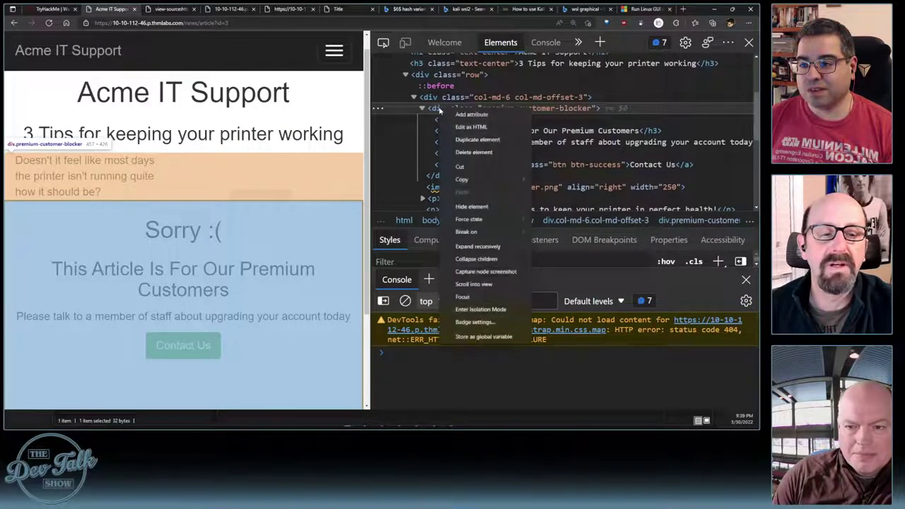
left_click(467, 153)
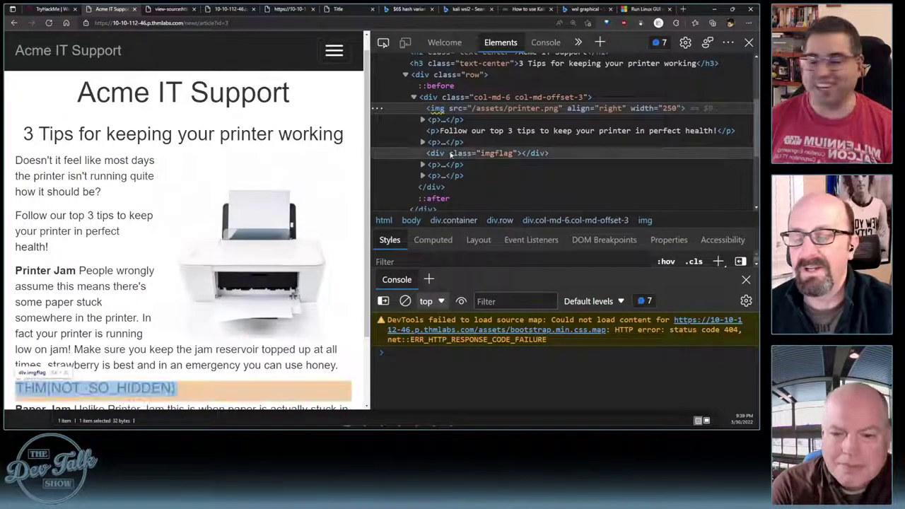
scroll(181, 215, "down", 2)
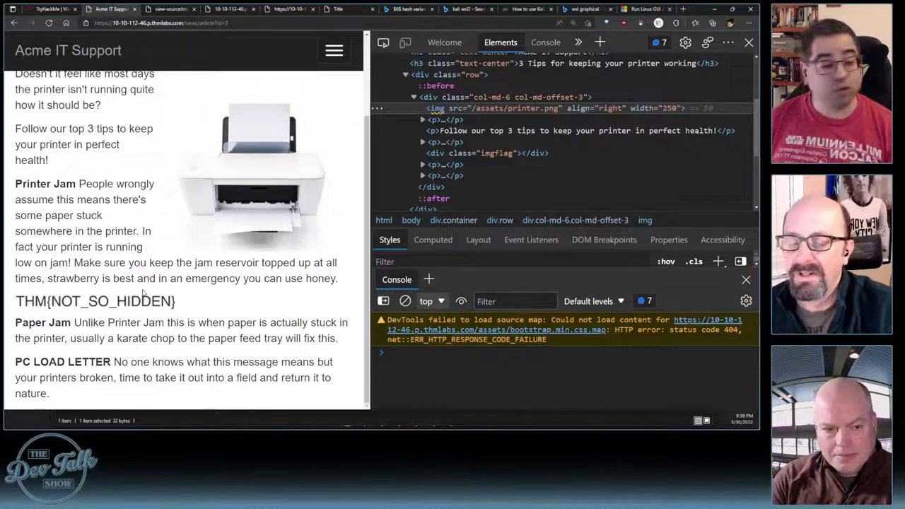
In the TryHackMe room, submit THM{NOT_SO_HIDDEN} as the Task 4 answer for the flag behind the paywall
key("ctrl+shift+Tab")
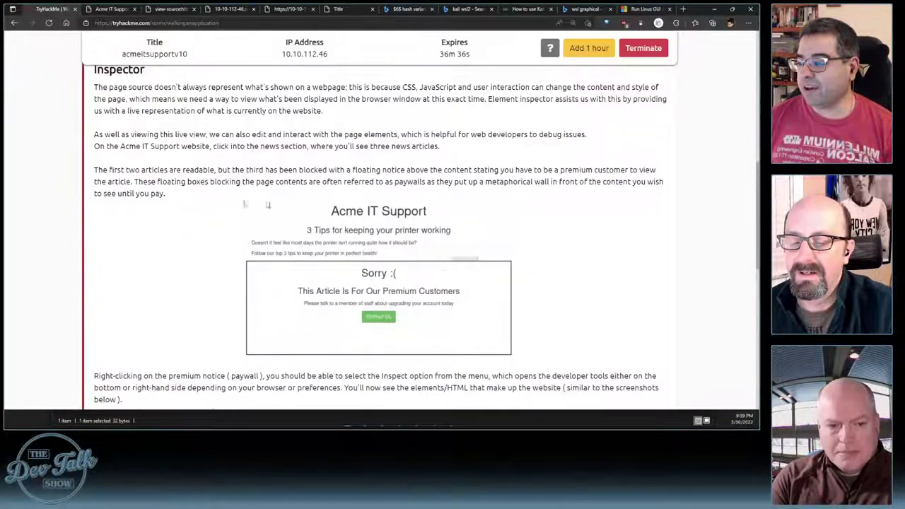
scroll(267, 204, "down", 10)
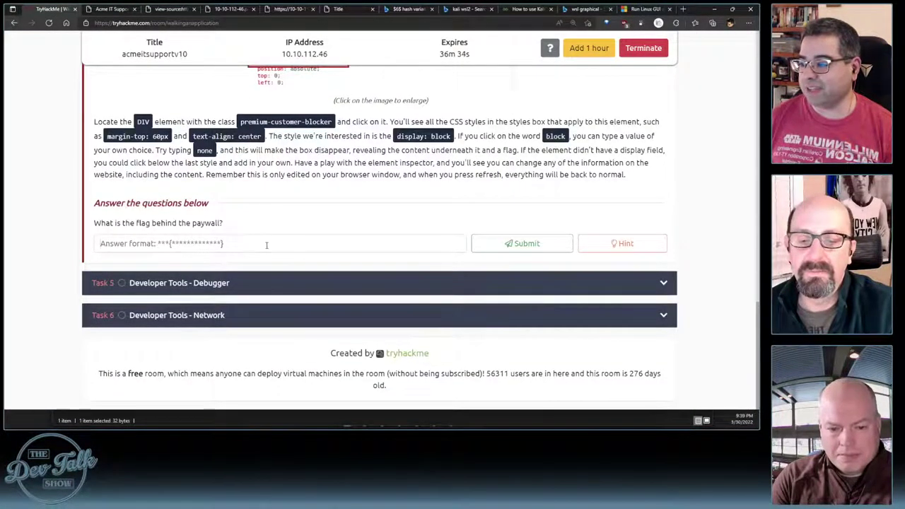
left_click(267, 244)
type("THM{")
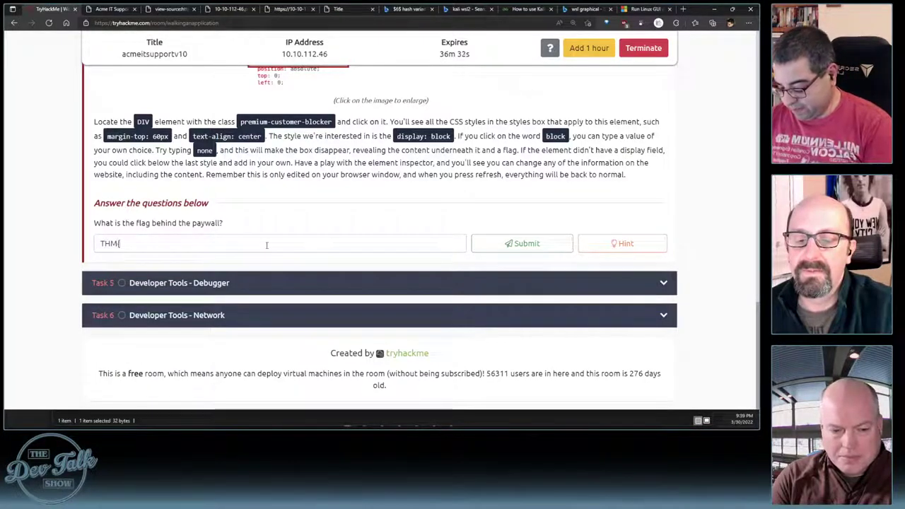
type("NOT_SO")
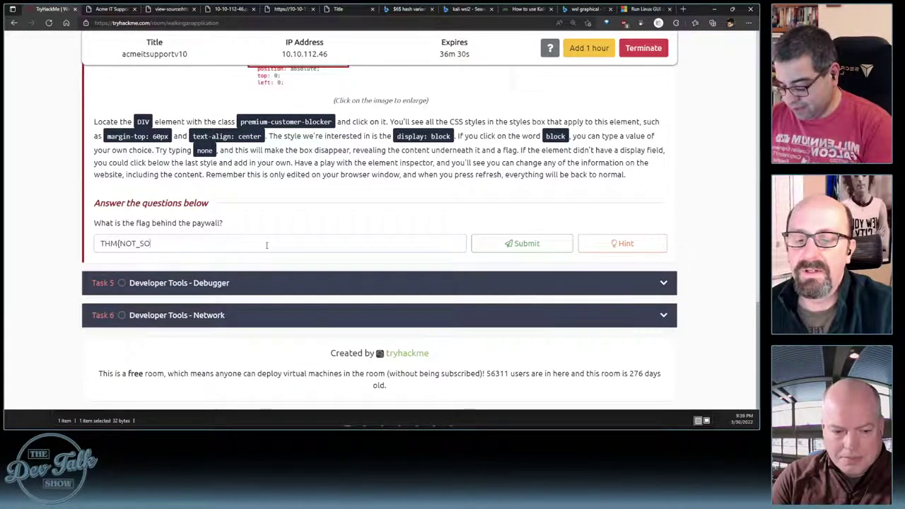
type("_HIDDEN")
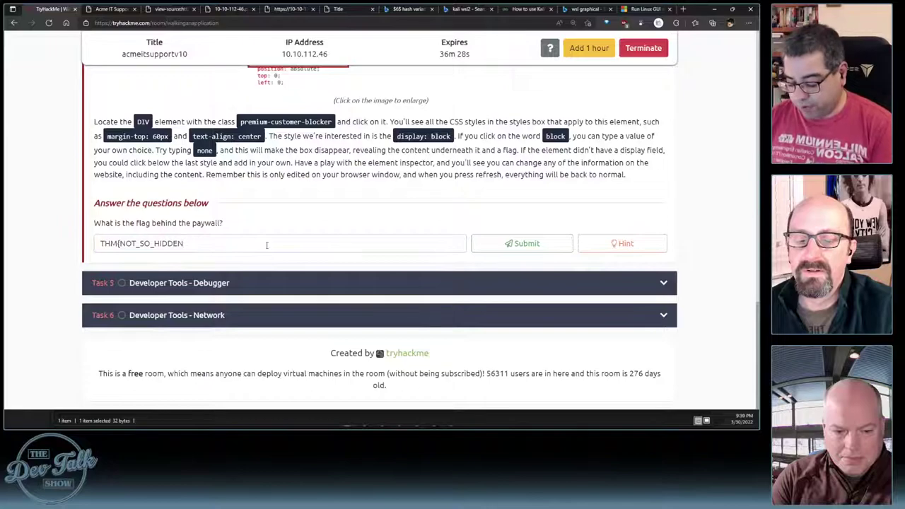
type("}")
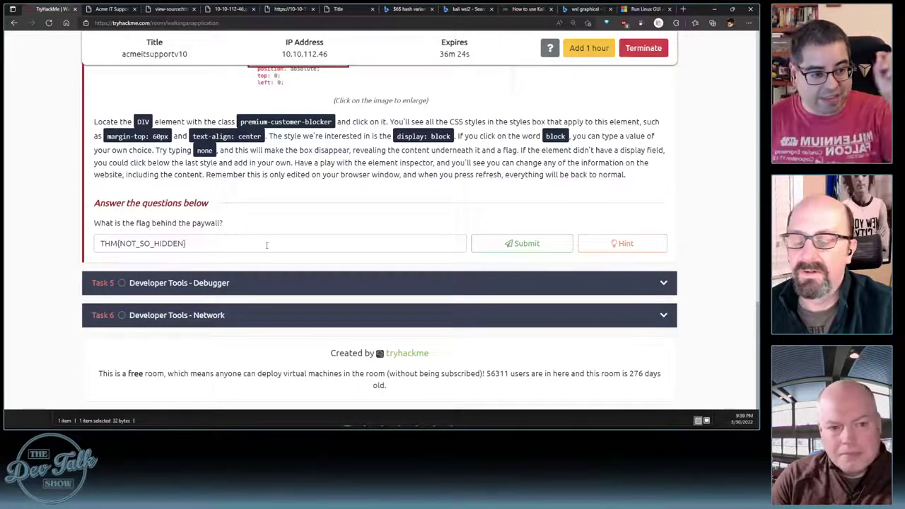
left_click(525, 243)
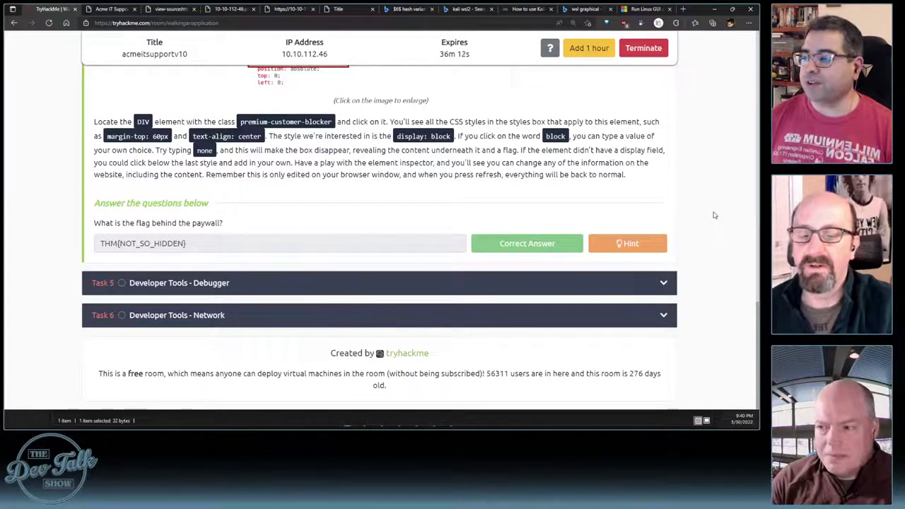
Expand Task 5, Developer Tools - Debugger, and read its instructions from the beginning
left_click(368, 290)
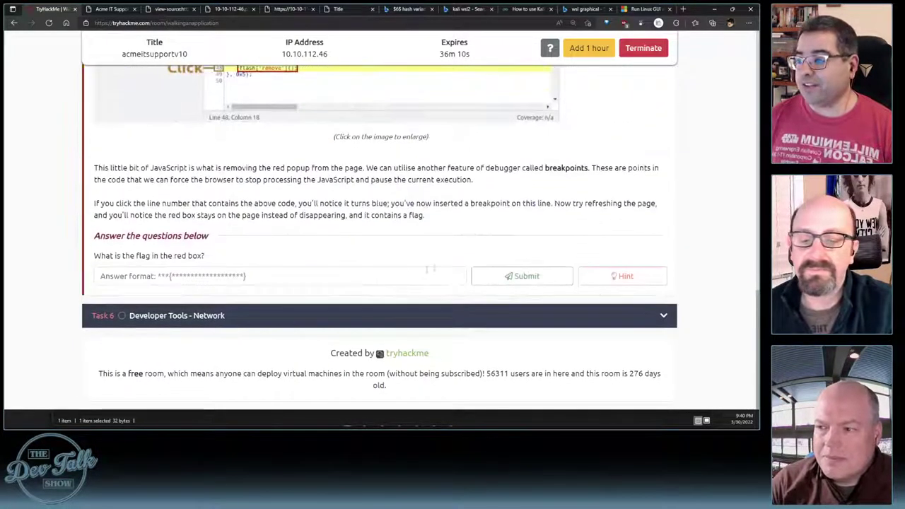
scroll(429, 268, "up", 8)
scroll(449, 259, "down", 1)
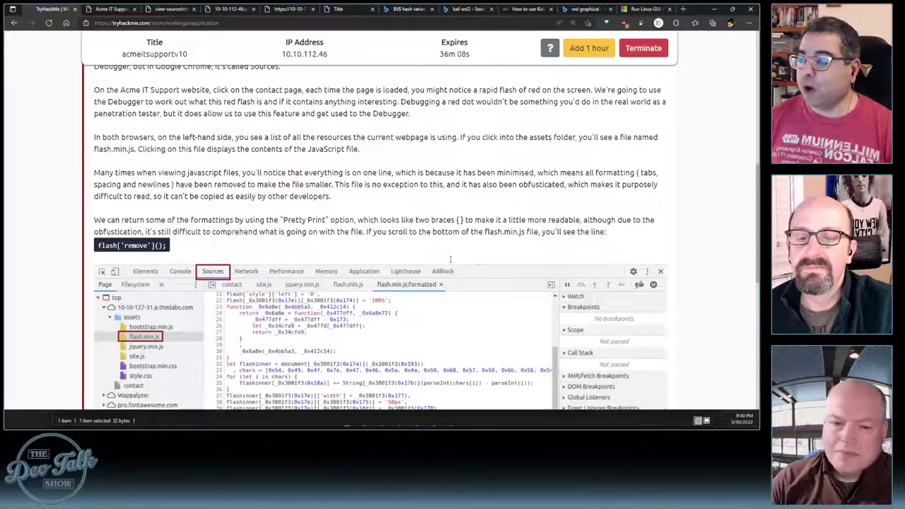
scroll(451, 260, "down", 3)
scroll(449, 269, "up", 4)
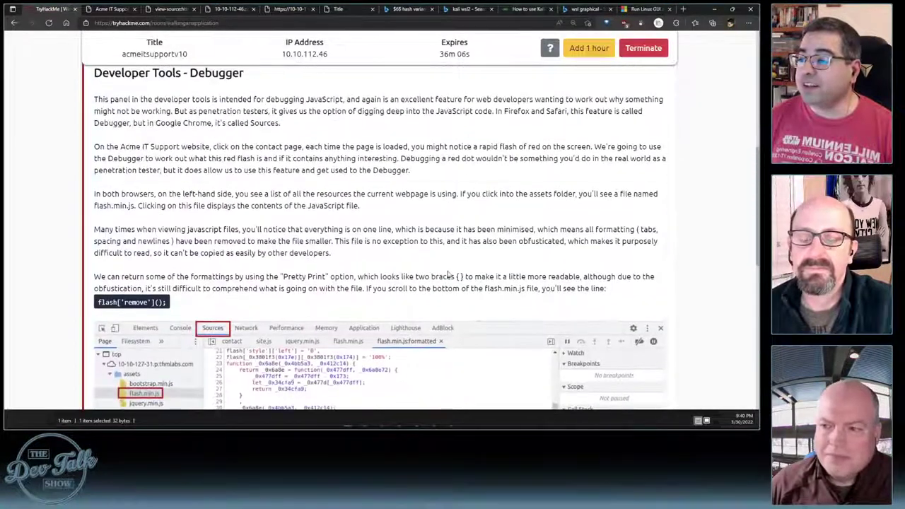
scroll(449, 275, "up", 1)
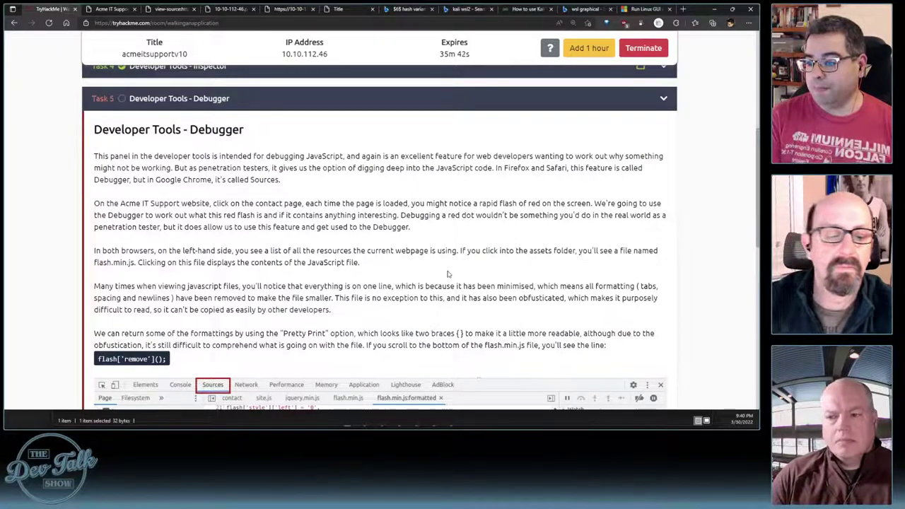
Open the Contact page of the Acme IT Support website and widen the page area beside DevTools
left_click(112, 9)
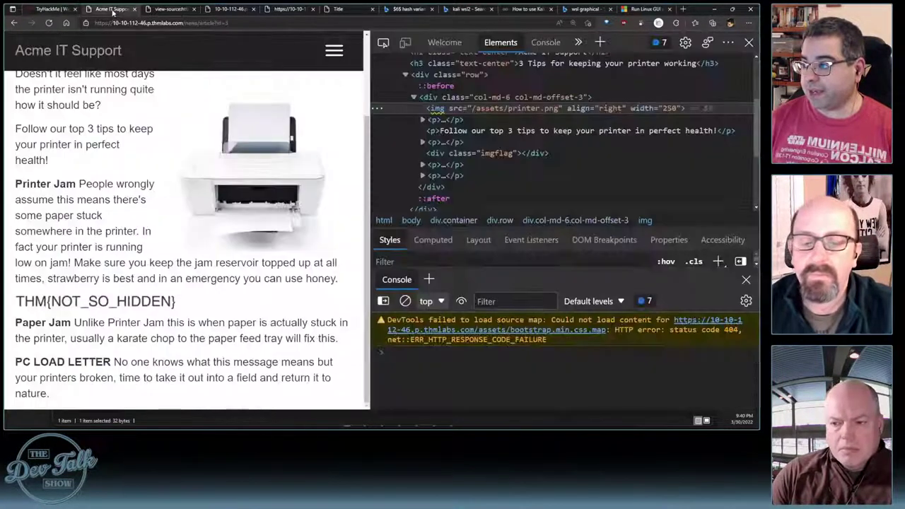
left_click(334, 50)
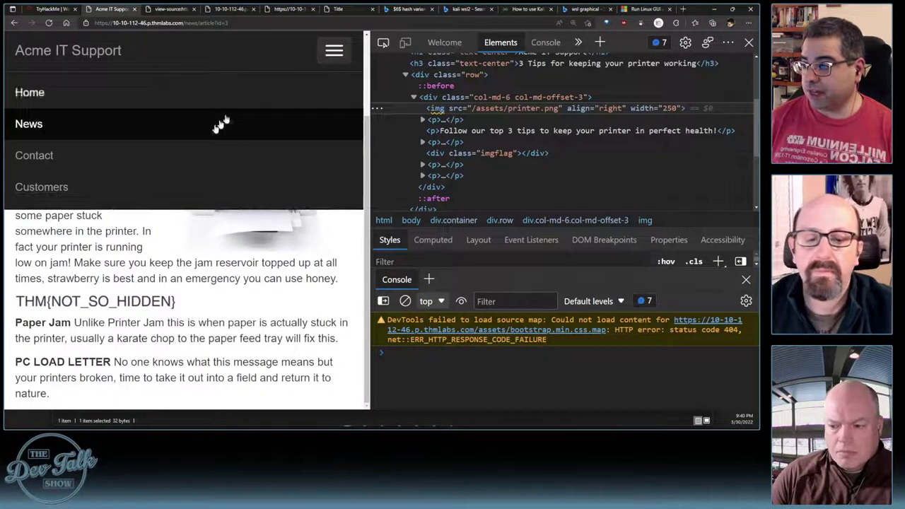
left_click(194, 157)
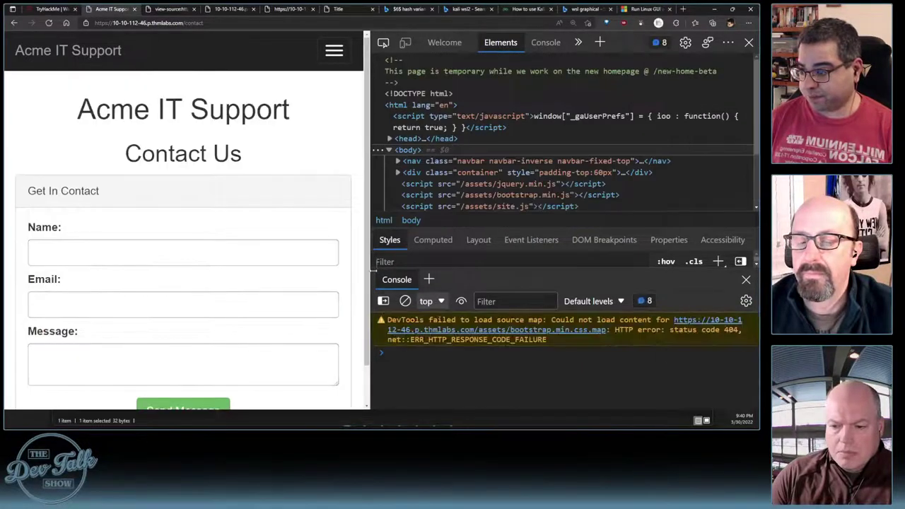
left_click_drag(370, 251, 523, 252)
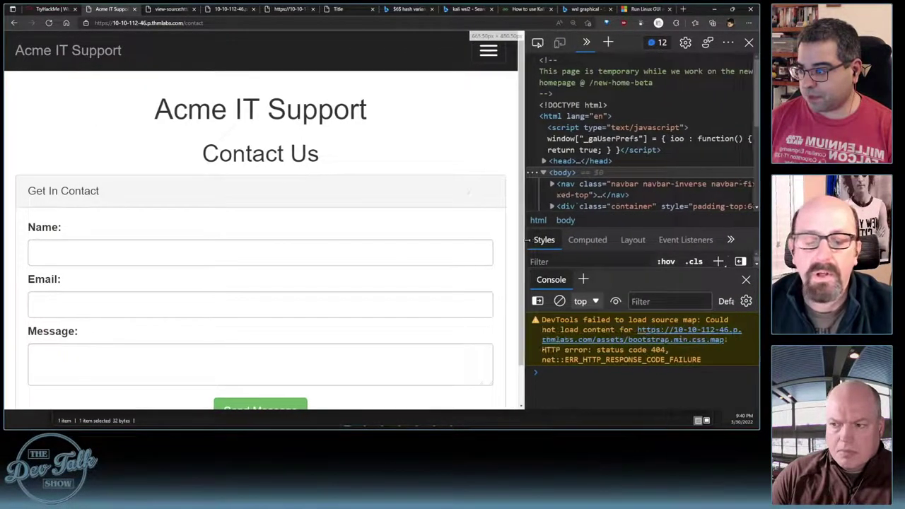
Recheck the Task 5 text, and reload the Acme contact page repeatedly to look for the rapid red flash
left_click(50, 8)
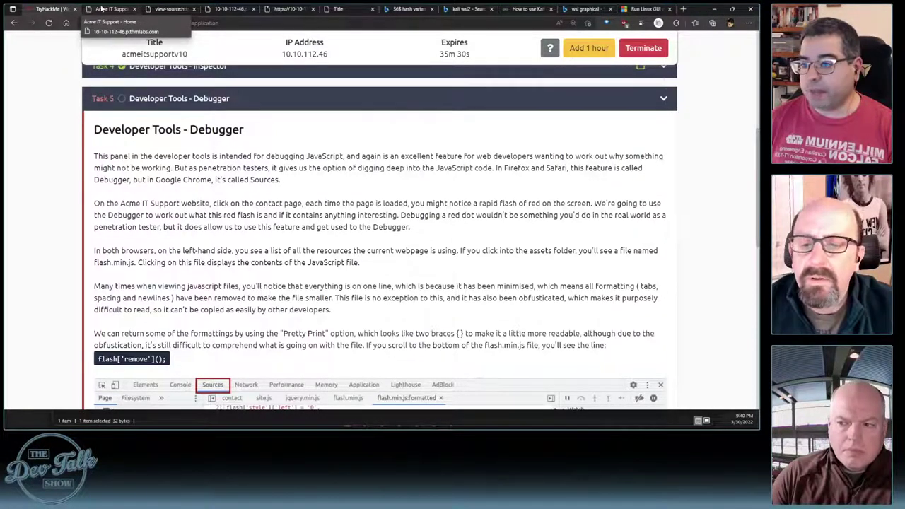
left_click(101, 8)
left_click(50, 23)
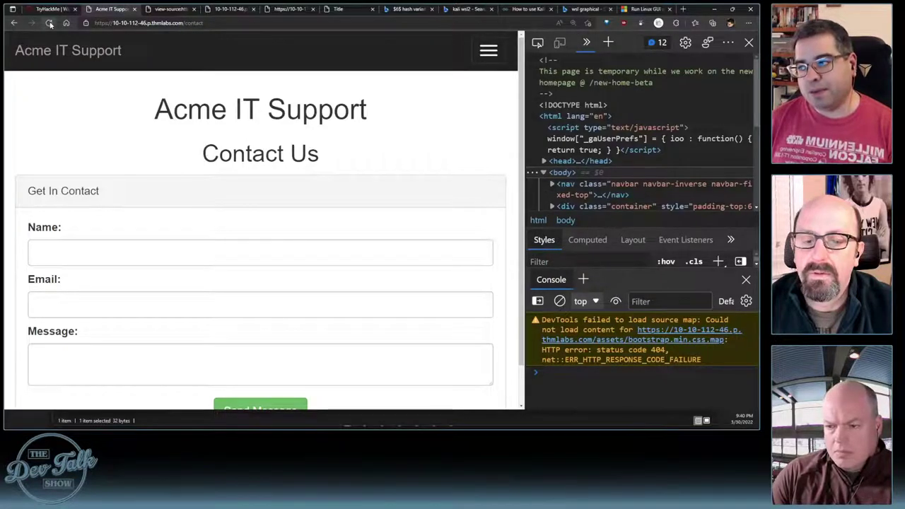
left_click(49, 24)
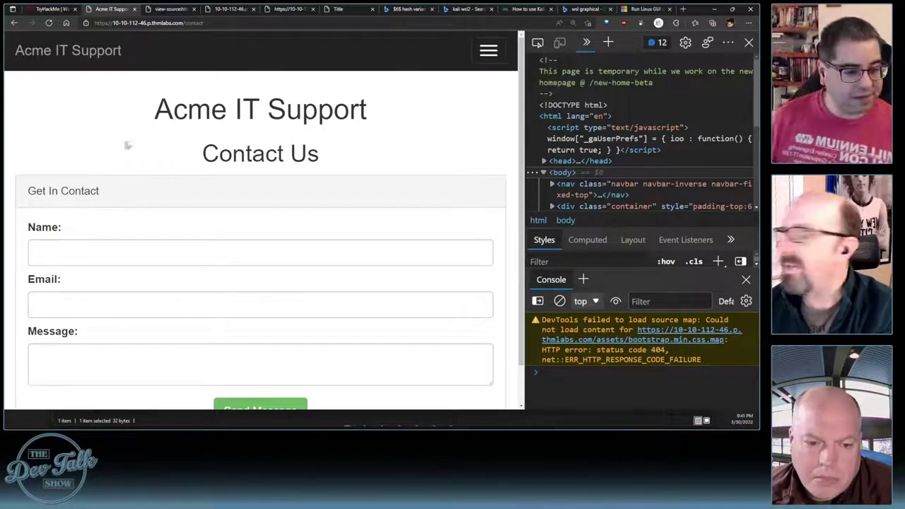
left_click(48, 24)
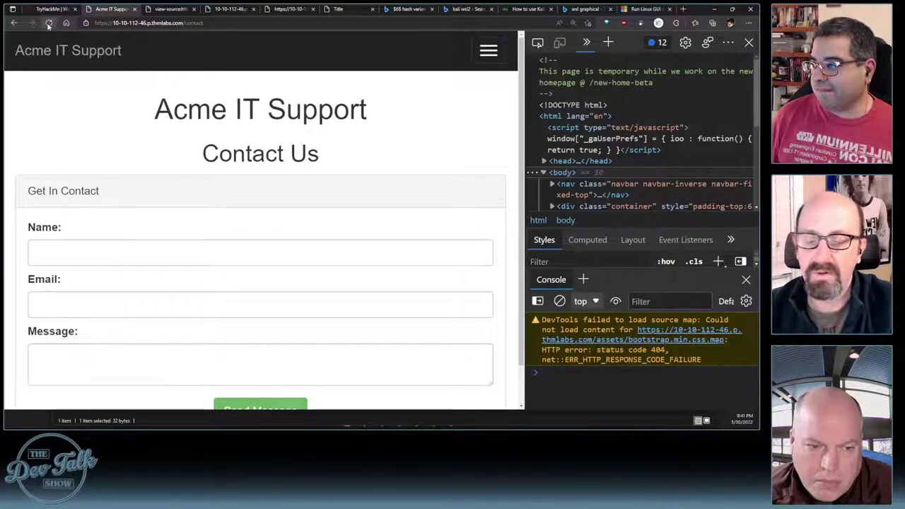
left_click(48, 24)
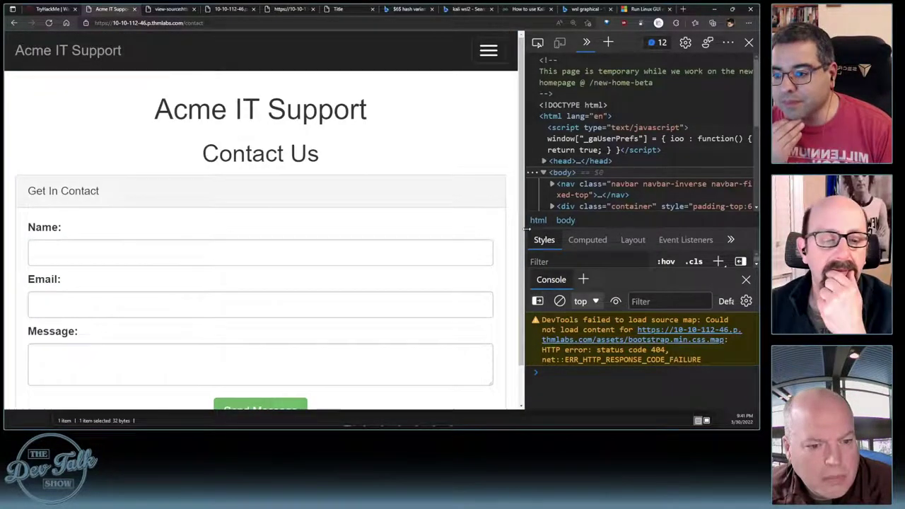
Widen DevTools beside the contact page and reread the Task 5 instructions about the assets folder and flash.min.js
left_click_drag(527, 219, 375, 239)
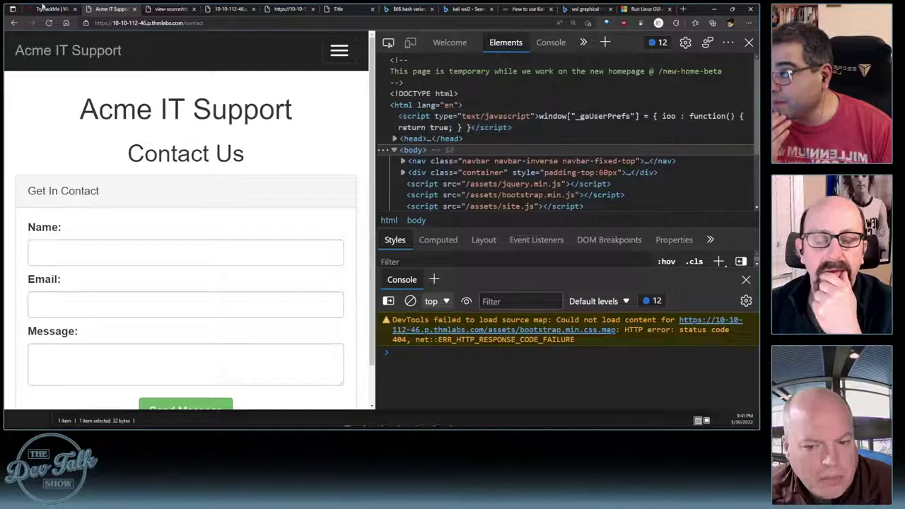
left_click(44, 8)
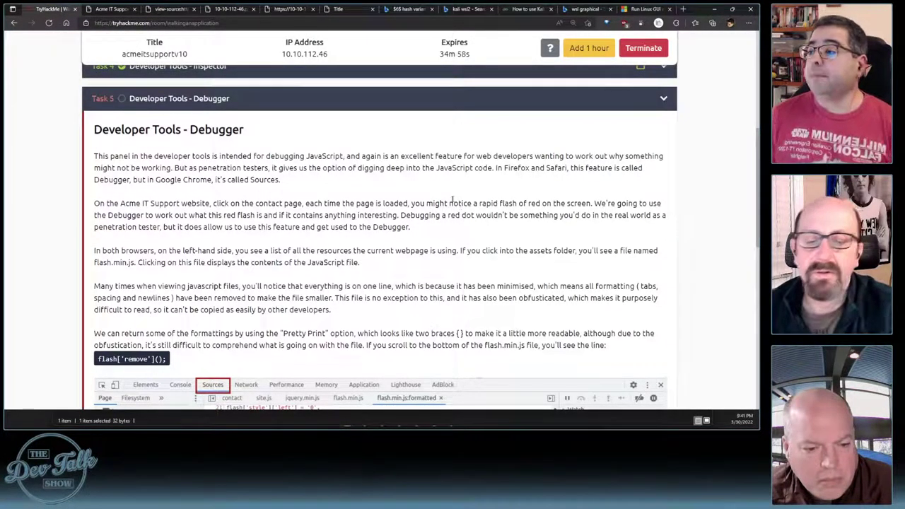
scroll(367, 212, "down", 2)
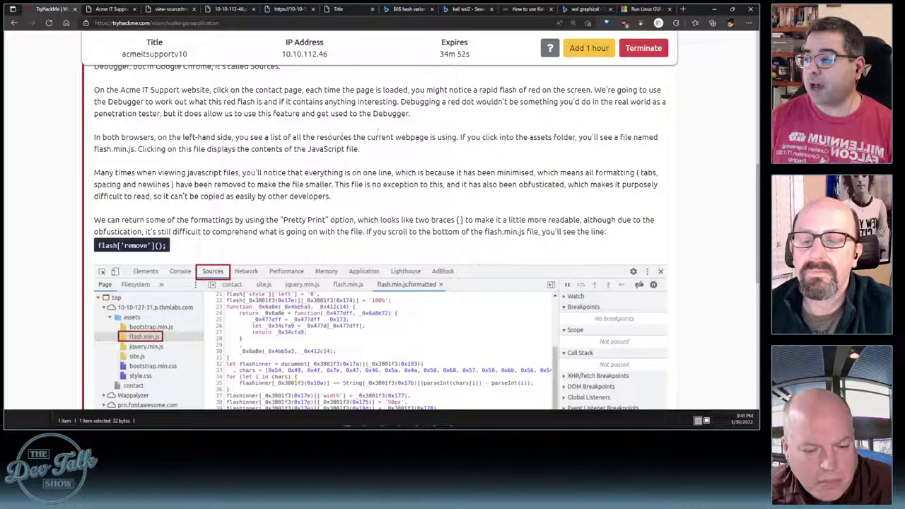
scroll(341, 133, "down", 1)
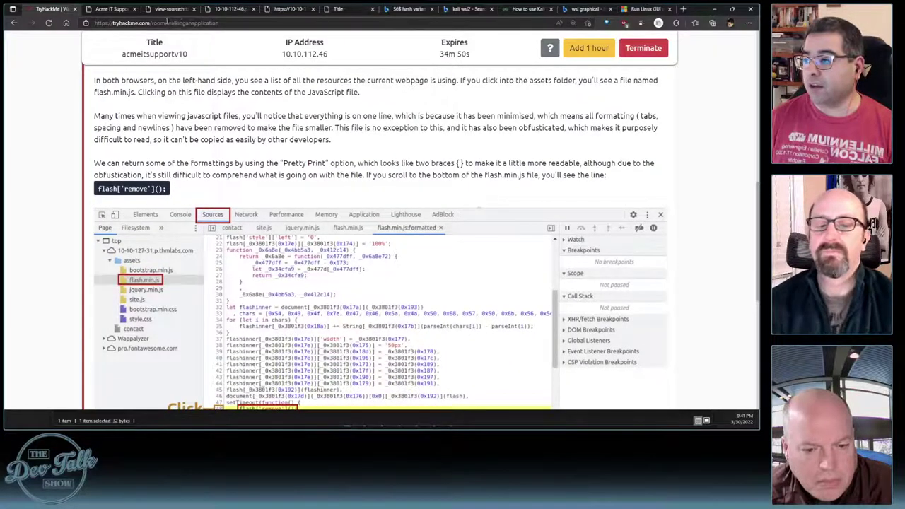
Open flash.min.js from the contact page's assets folder in the DevTools Sources tool and enlarge DevTools to show its code
left_click(109, 8)
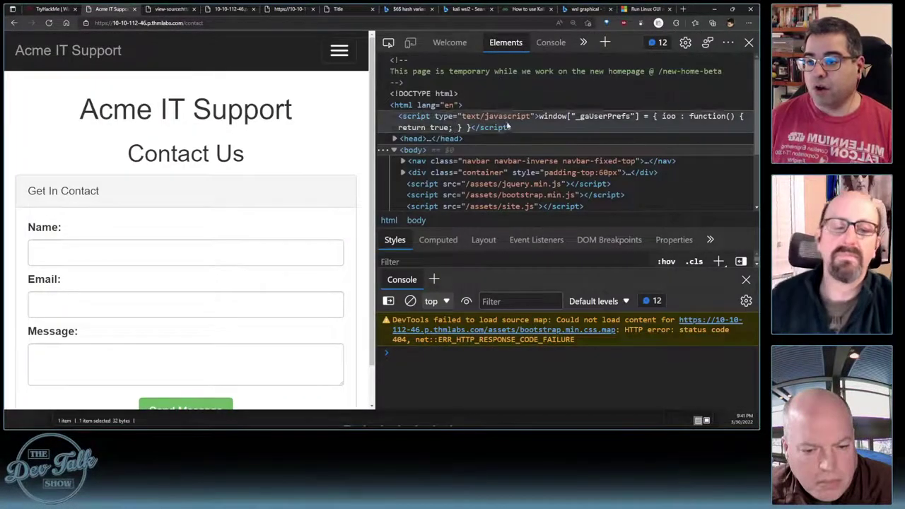
left_click(587, 43)
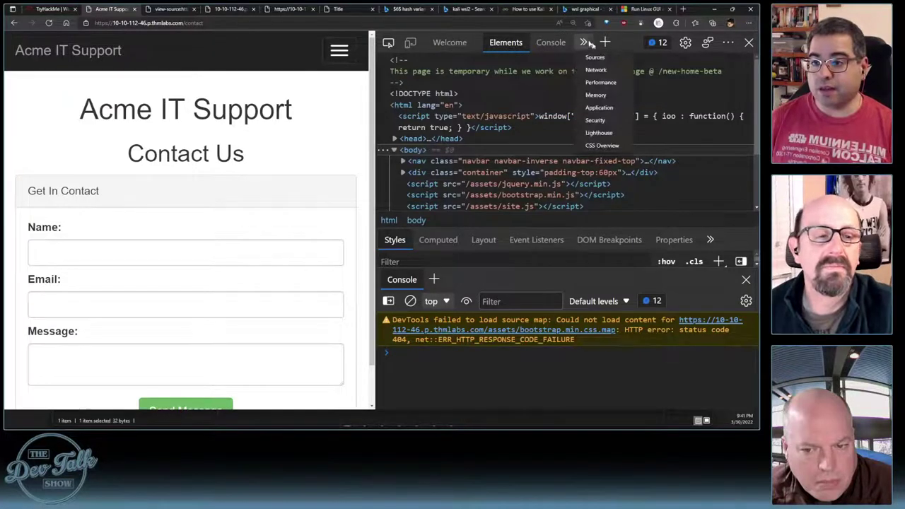
left_click(596, 57)
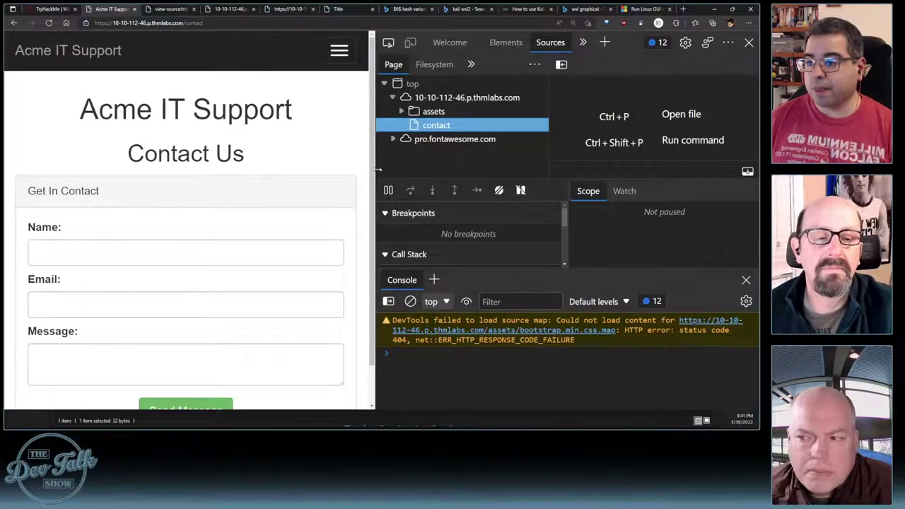
left_click_drag(378, 169, 348, 167)
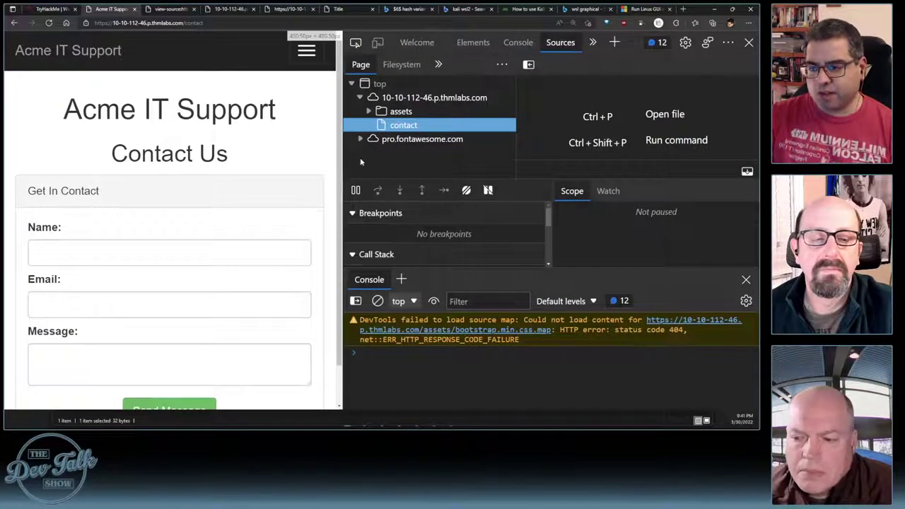
left_click(368, 111)
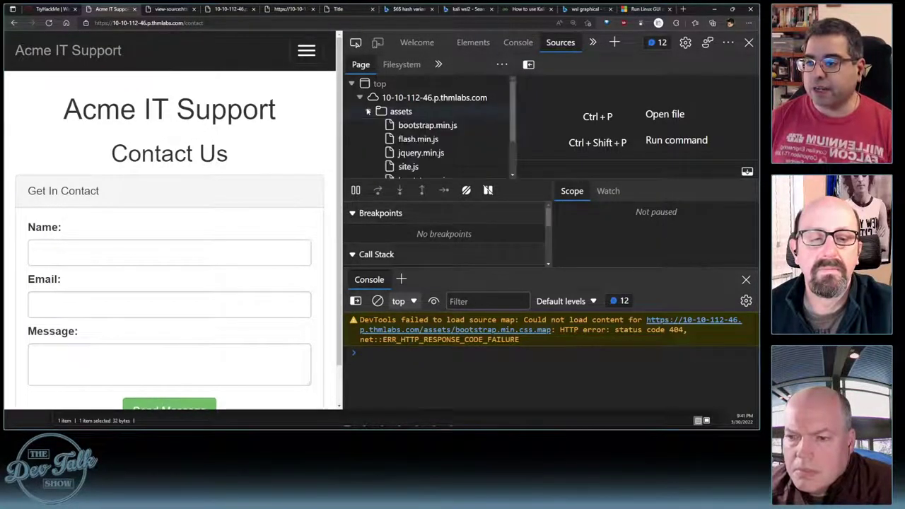
left_click(418, 139)
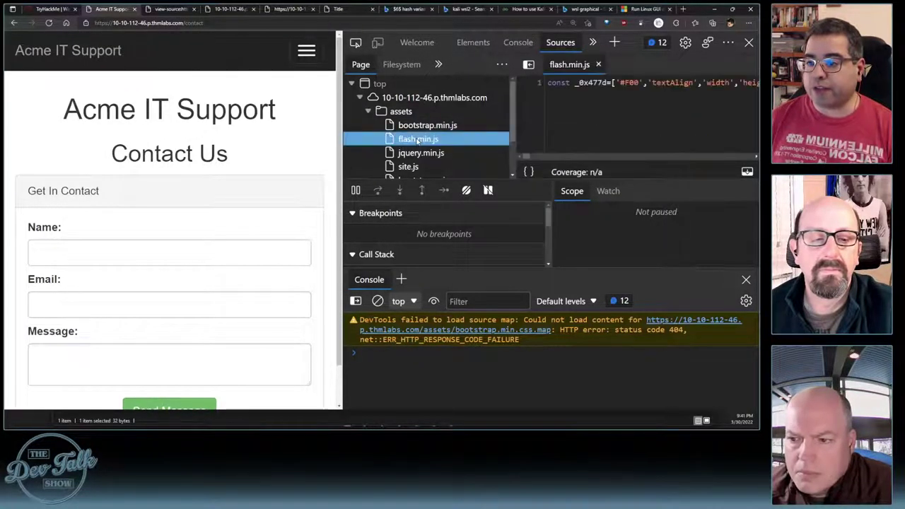
left_click_drag(342, 173, 229, 174)
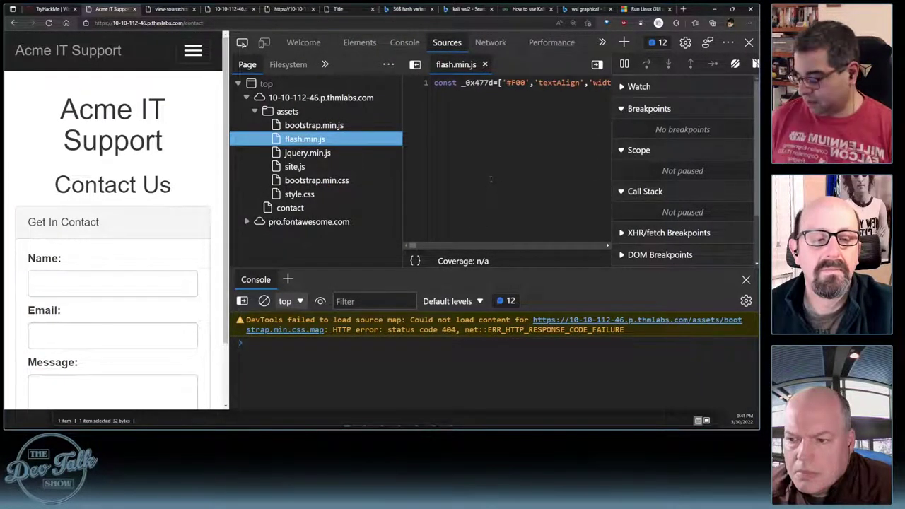
Reduce the DevTools text size slightly so that more of the flash.min.js code fits on screen
key("ctrl+minus")
key("ctrl+minus")
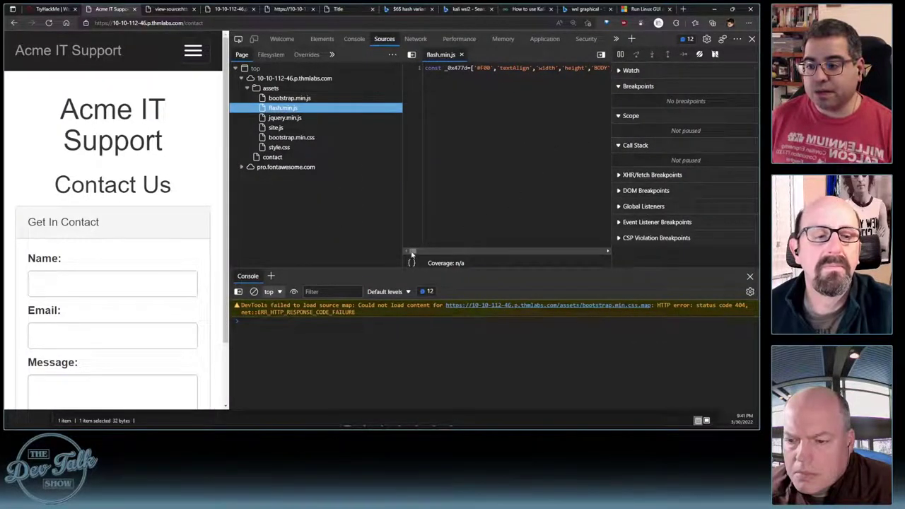
mouse_move(410, 254)
left_mouse_down()
mouse_move(449, 251)
mouse_move(401, 255)
left_mouse_up()
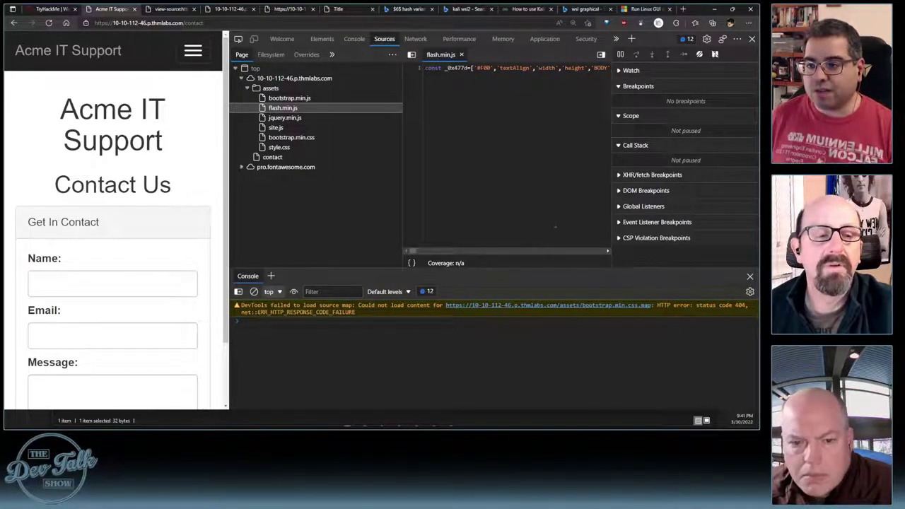
key("ctrl+plus")
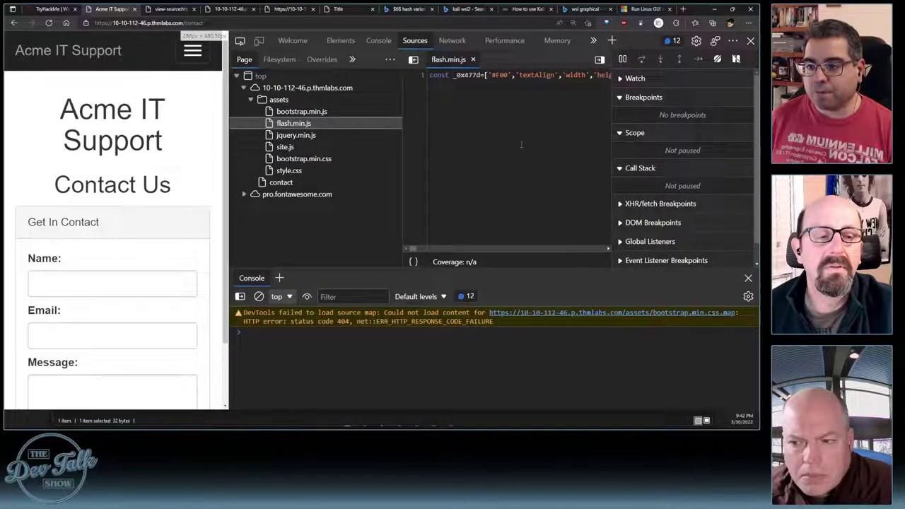
Check both ends of the single-line flash.min.js code and its context options for a way to reformat it
left_click(486, 80)
right_click(488, 82)
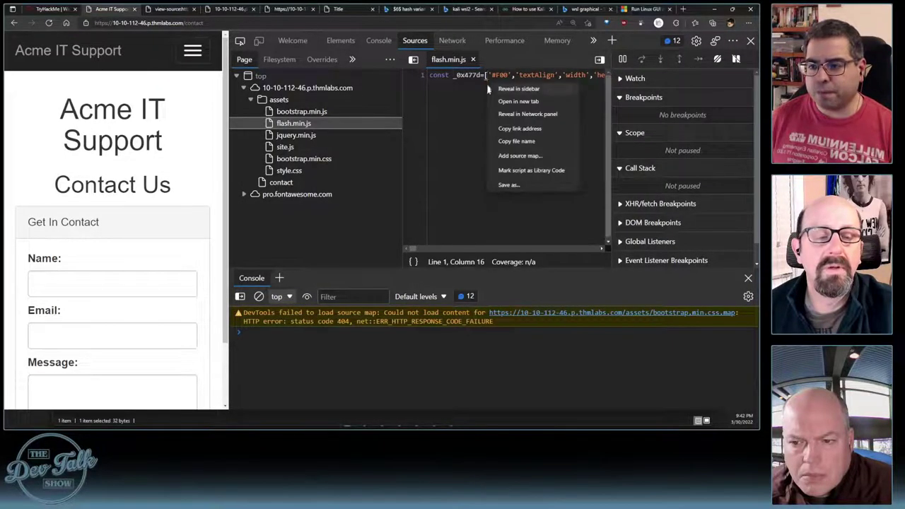
left_click(475, 106)
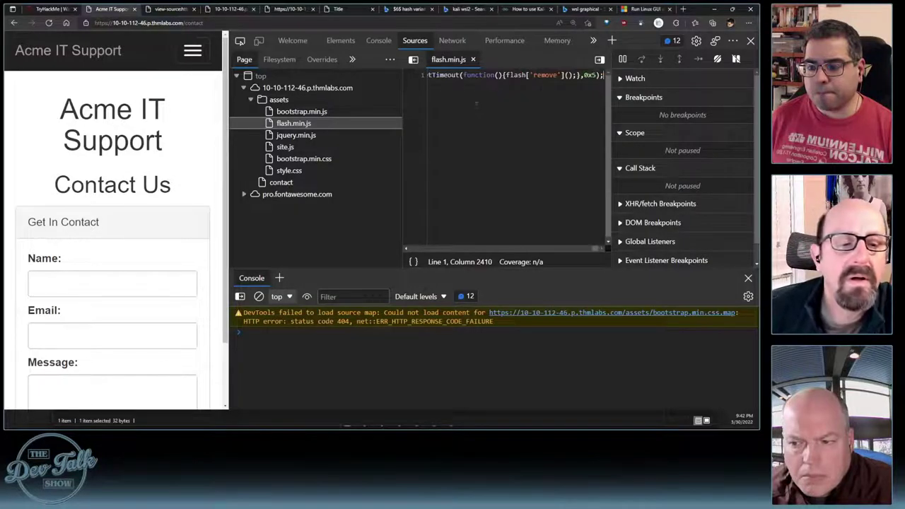
key("Home")
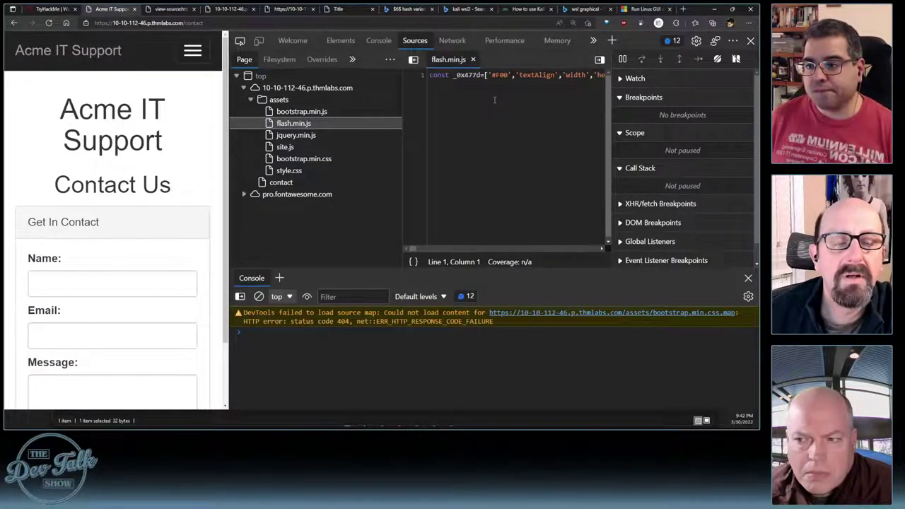
right_click(464, 62)
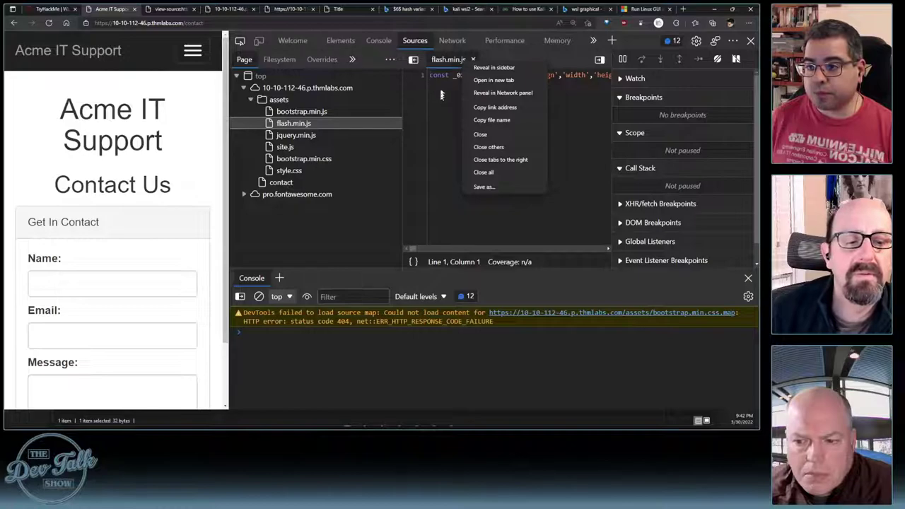
left_click(438, 77)
right_click(439, 73)
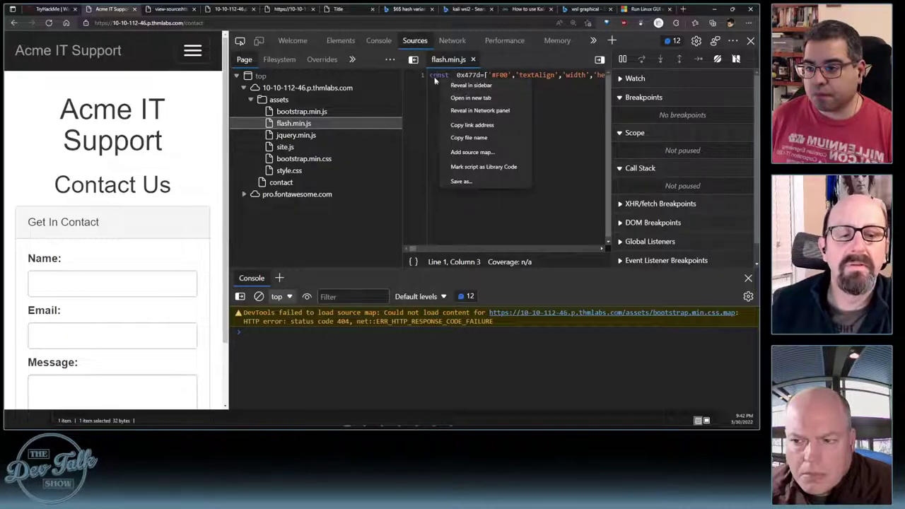
double_click(441, 75)
key("Right")
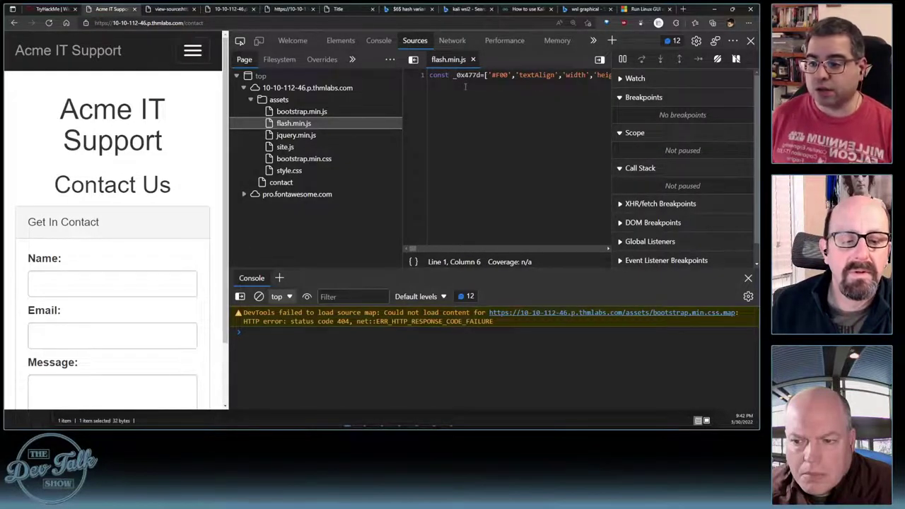
key("ctrl+a")
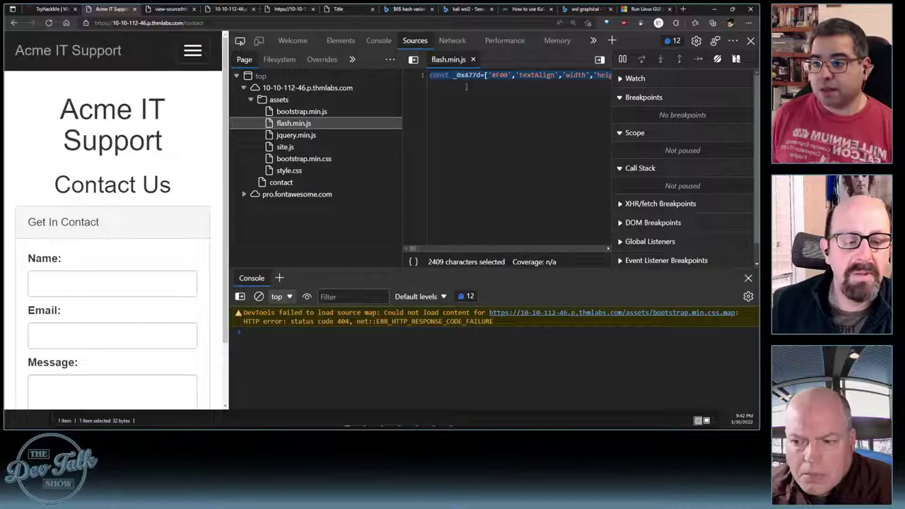
key("Right")
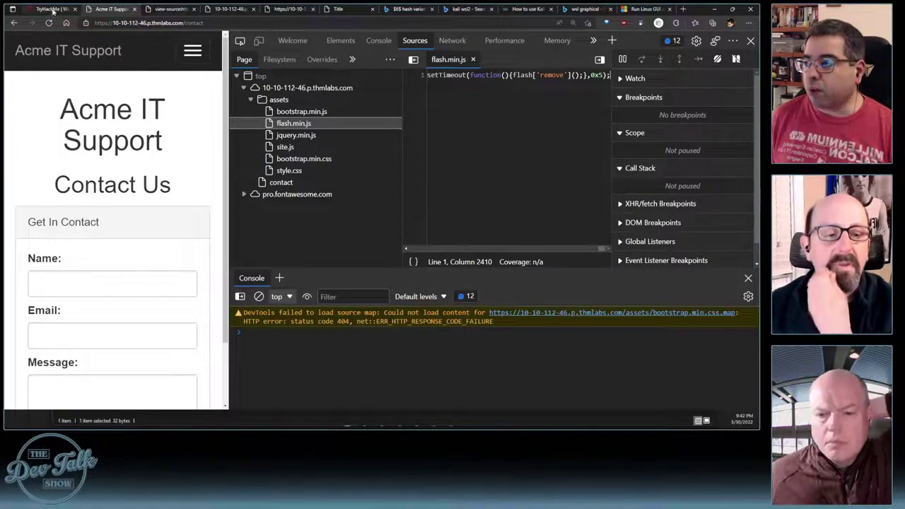
Pretty-print flash.min.js as the Task 5 instructions describe and look through the formatted code
left_click(49, 8)
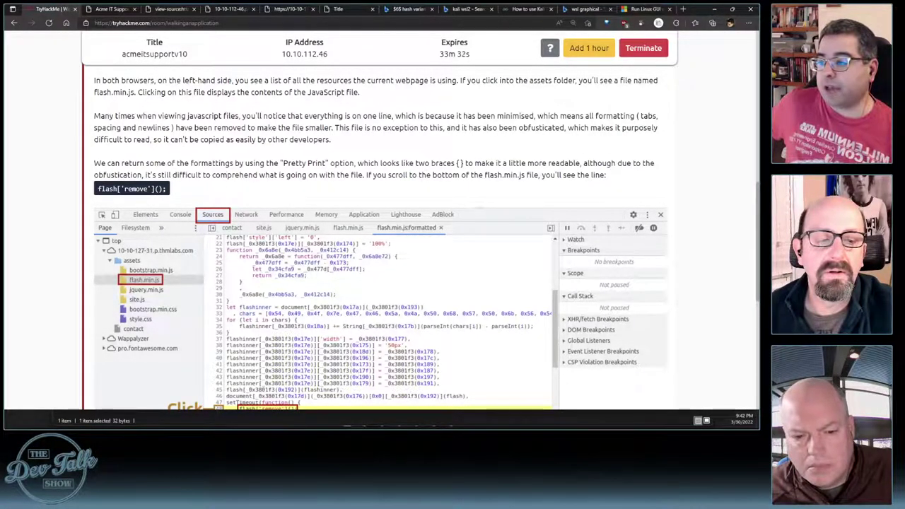
left_click(121, 9)
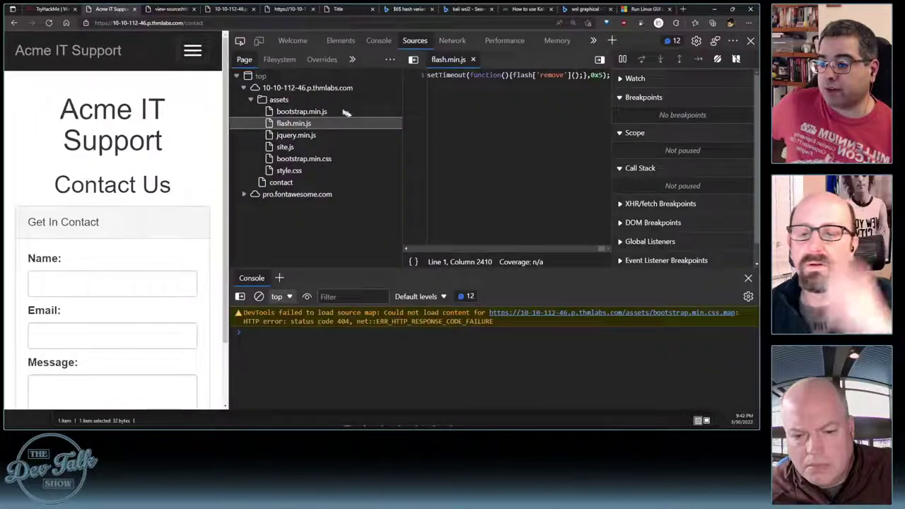
left_click(417, 262)
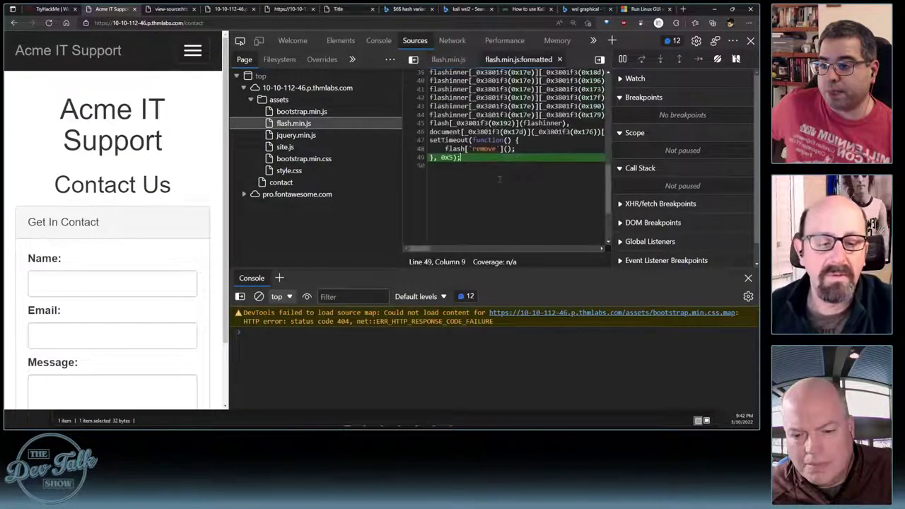
scroll(516, 155, "up", 6)
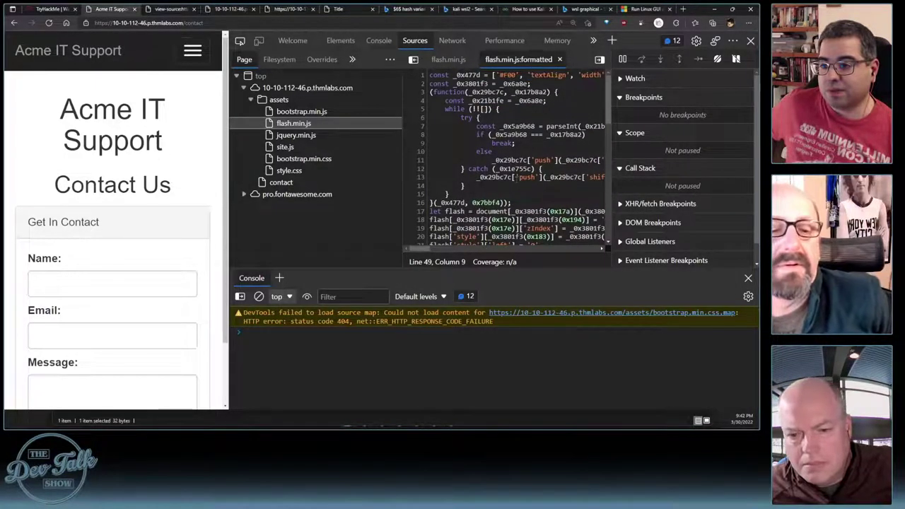
scroll(516, 151, "down", 1)
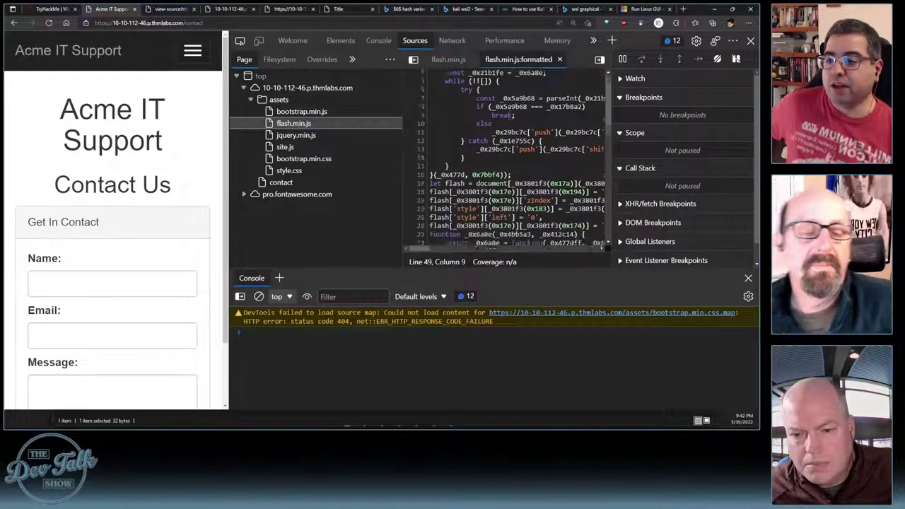
scroll(517, 155, "down", 4)
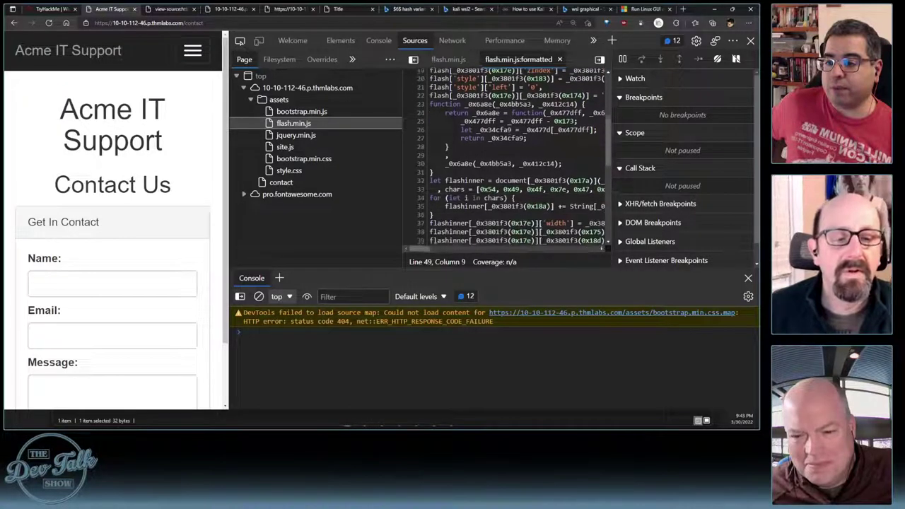
scroll(517, 156, "down", 3)
Reread the Task 5 screenshot and instructions about inserting a breakpoint on the flash['remove'](); line
left_click(44, 9)
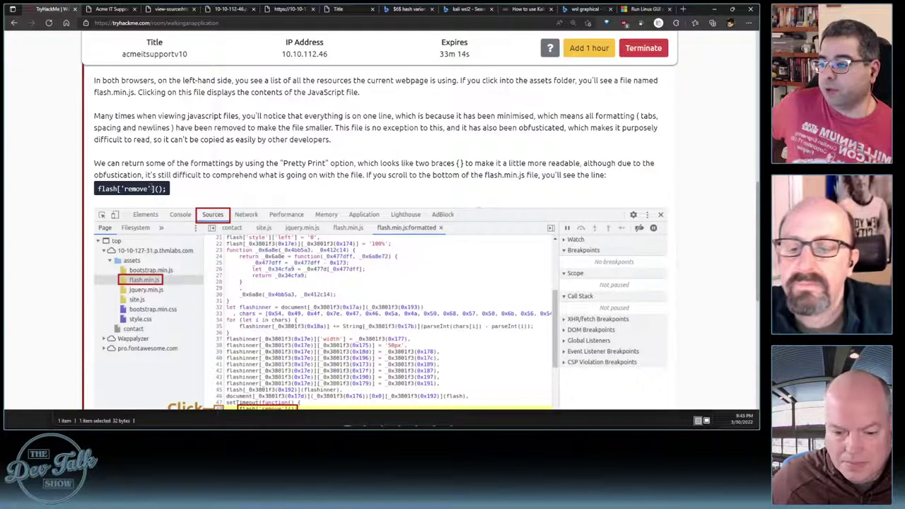
scroll(345, 246, "down", 3)
scroll(345, 246, "up", 1)
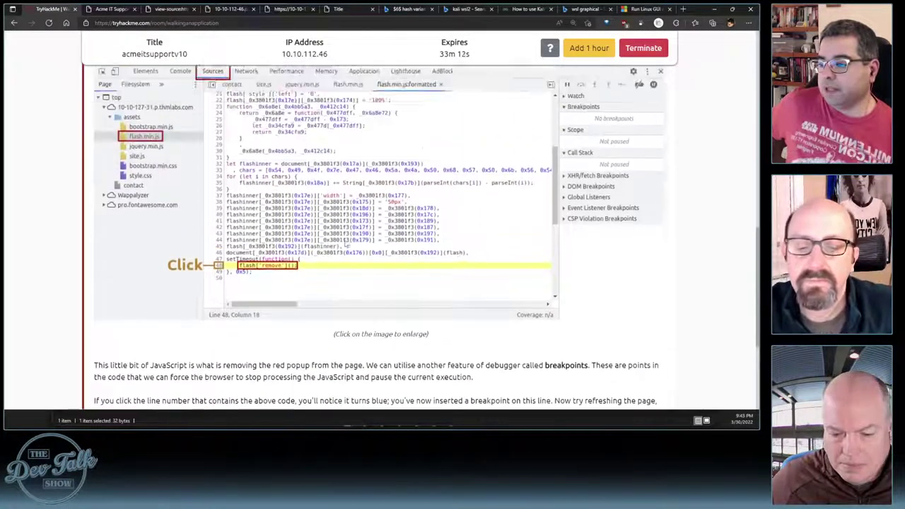
scroll(345, 246, "up", 1)
scroll(271, 305, "down", 1)
scroll(299, 280, "down", 1)
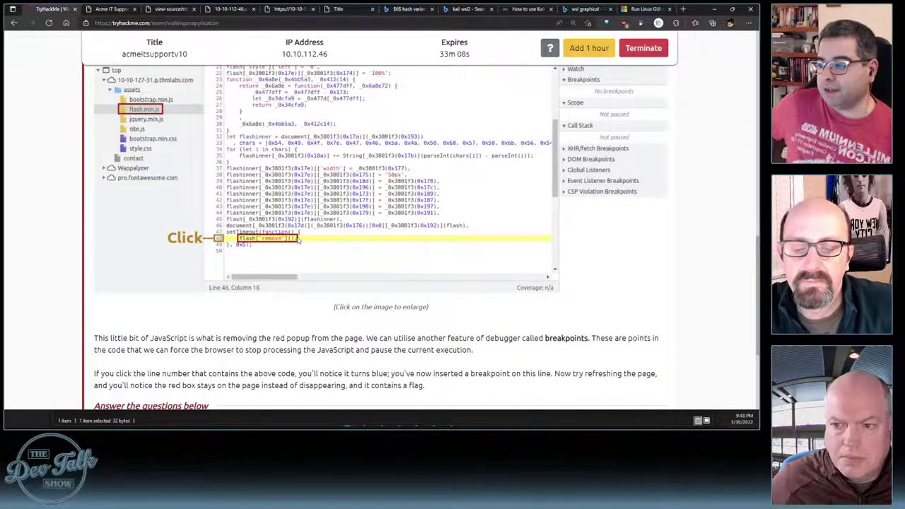
scroll(299, 241, "down", 1)
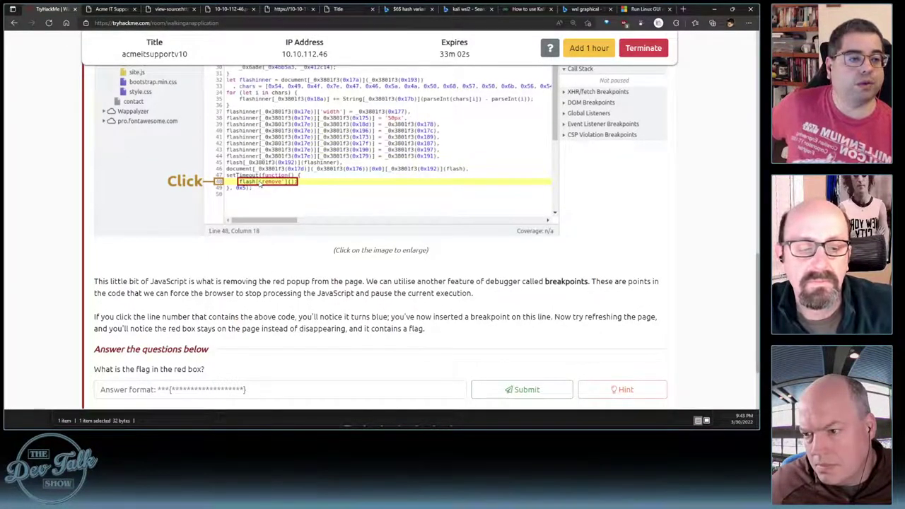
scroll(261, 181, "up", 1)
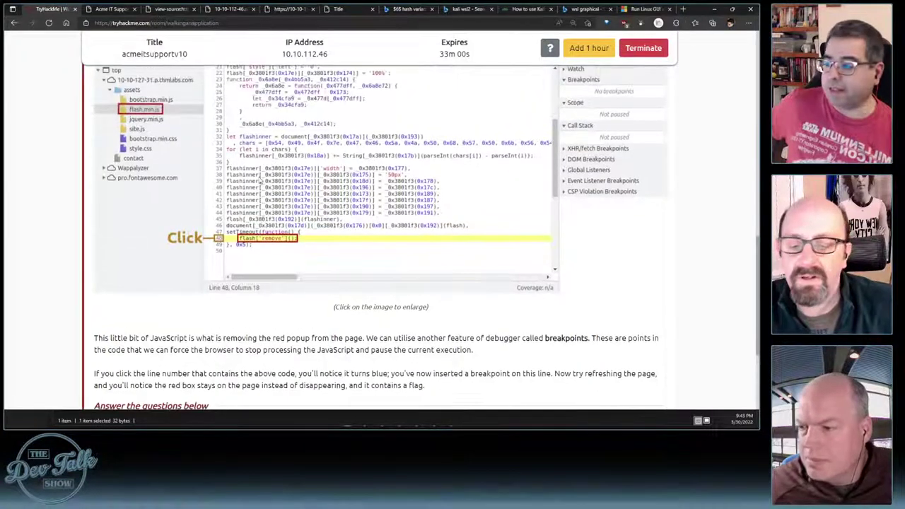
Set a breakpoint on line 48, flash['remove']();, of the formatted flash.min.js and reload the contact page
left_click(109, 9)
scroll(417, 179, "down", 2)
scroll(417, 180, "down", 2)
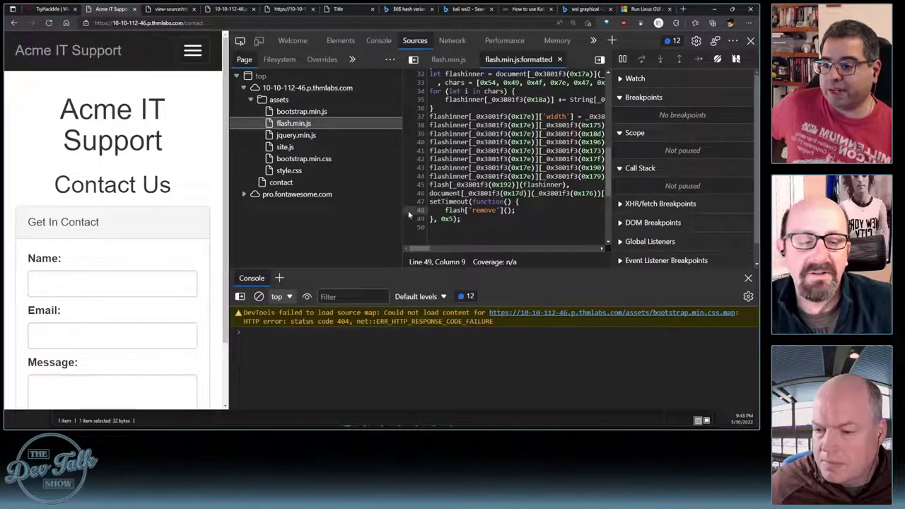
left_click(420, 210)
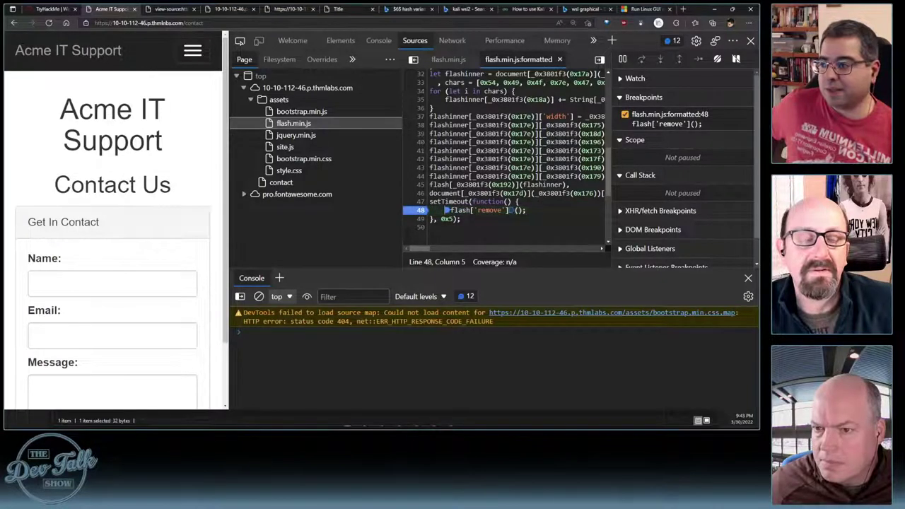
left_click(49, 23)
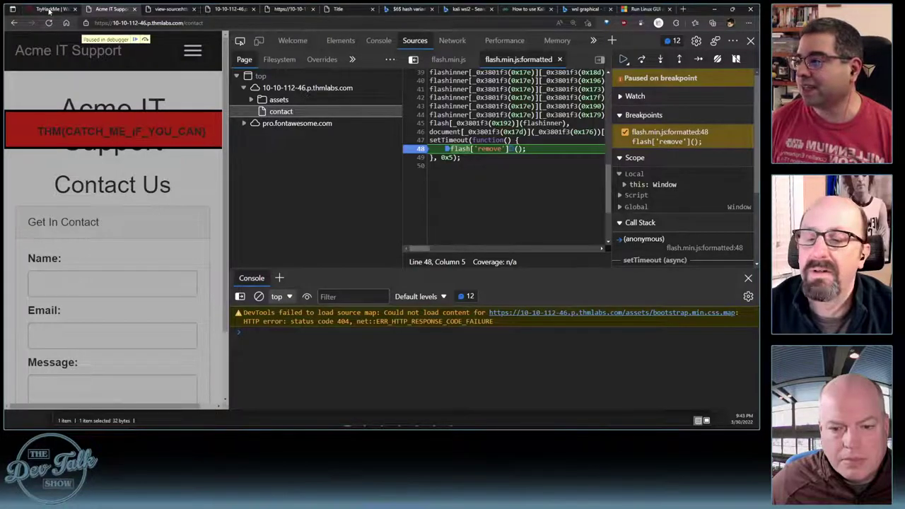
Submit THM{CATCH_ME_IF_YOU_CAN} as the Task 5 answer for the flag in the red box
left_click(48, 10)
scroll(194, 273, "down", 5)
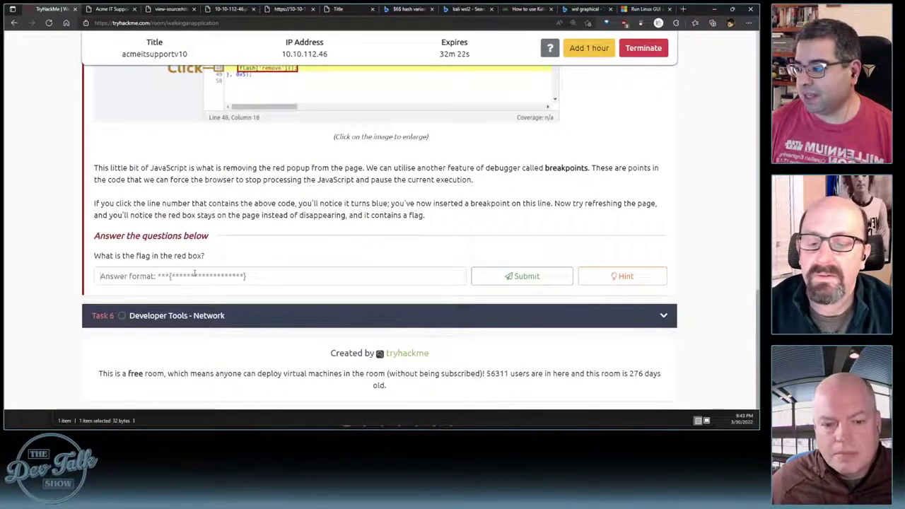
left_click(194, 273)
type("THM{C")
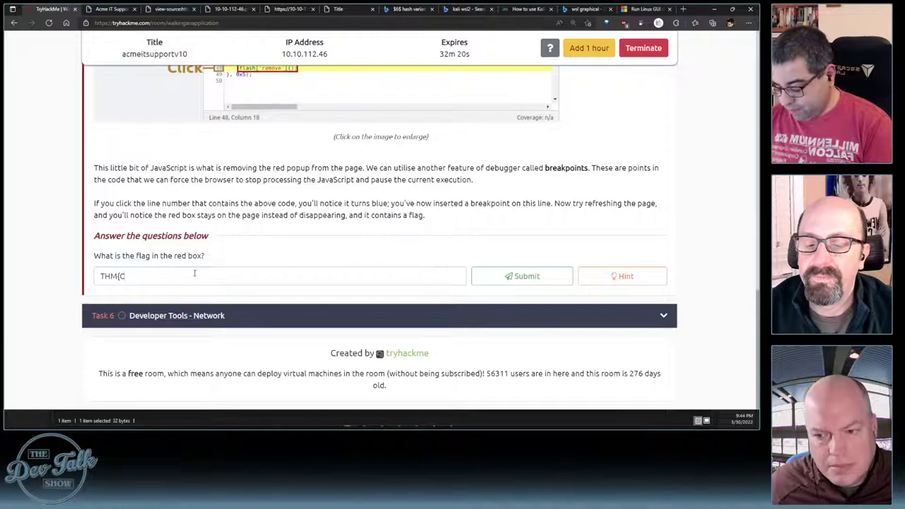
type("ATCH_")
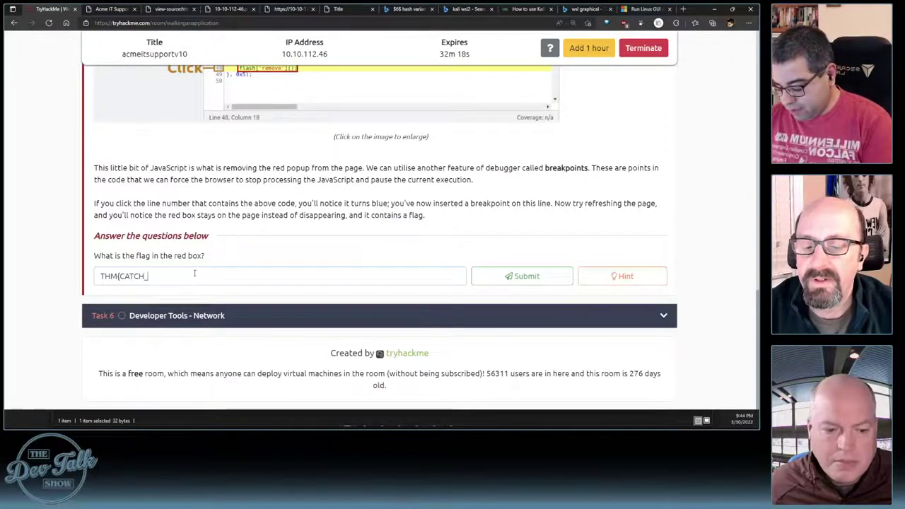
type("ME_IF_")
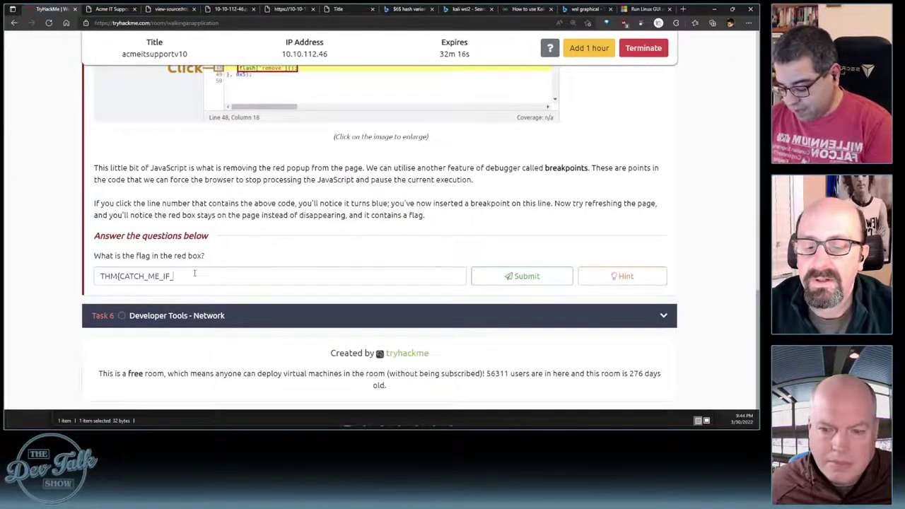
type("YOU_CAN")
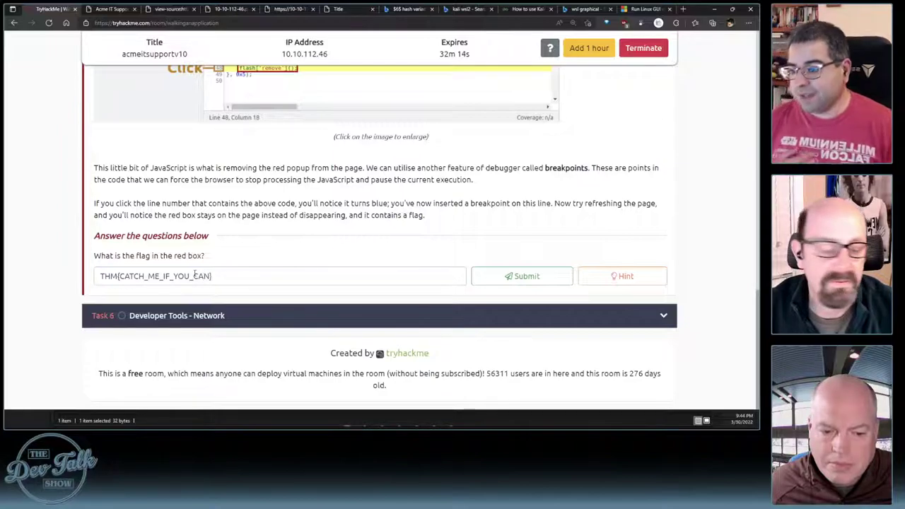
left_click(508, 276)
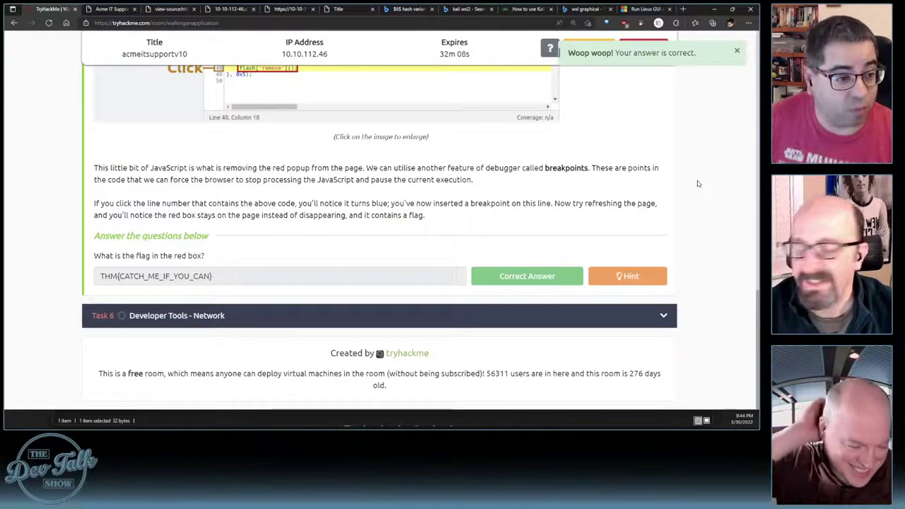
Expand Task 6, Developer Tools - Network, and read its instructions
left_click(648, 318)
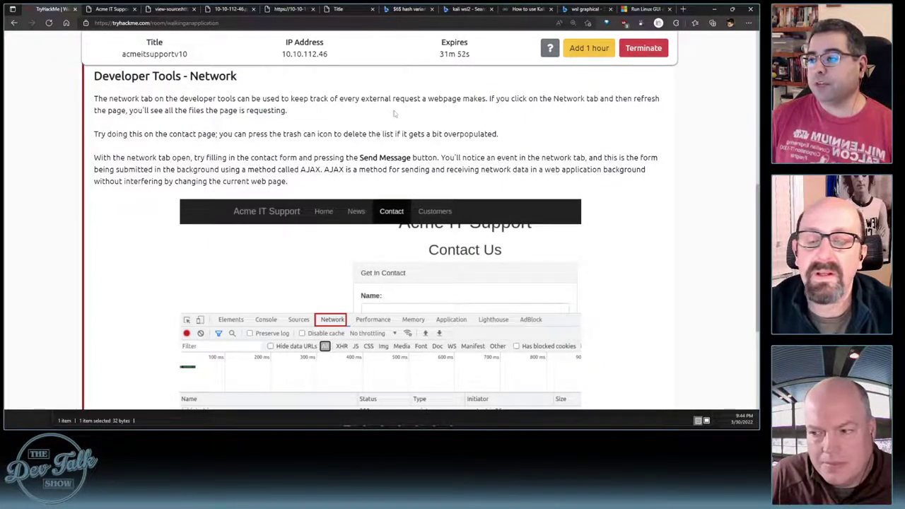
scroll(376, 102, "down", 1)
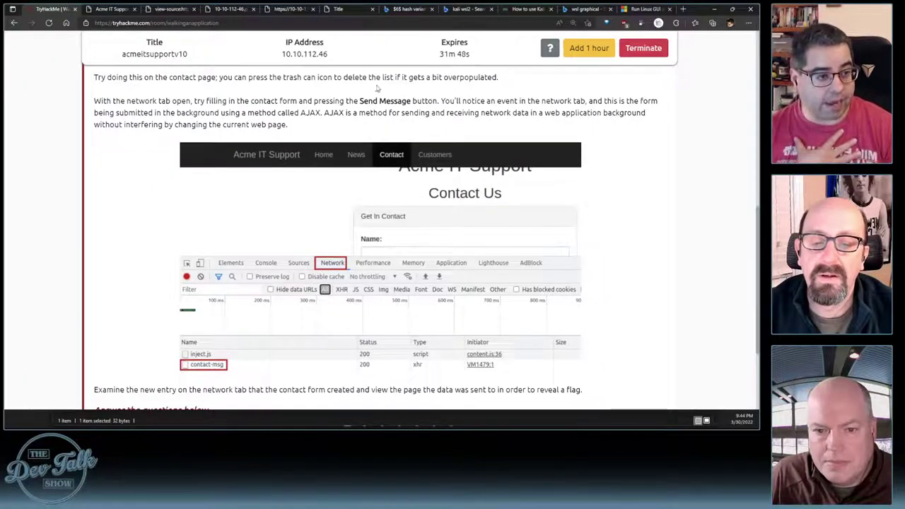
Remove the breakpoint on line 48 of the formatted flash.min.js and reload the contact page with the Network tool open
left_click(111, 9)
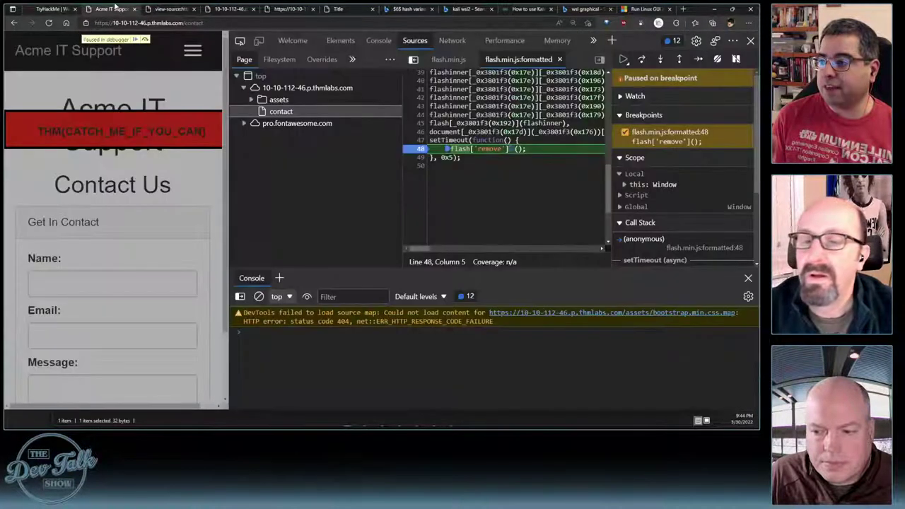
left_click(452, 41)
key("F5")
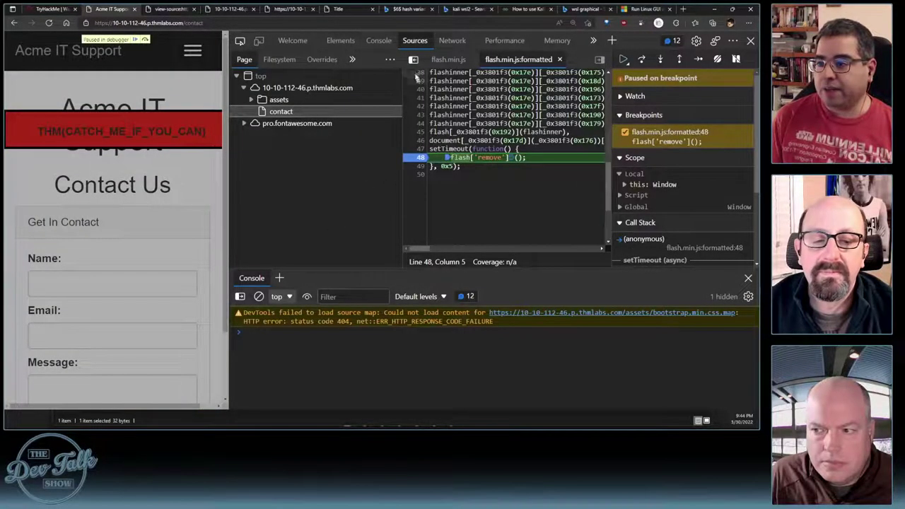
left_click(418, 158)
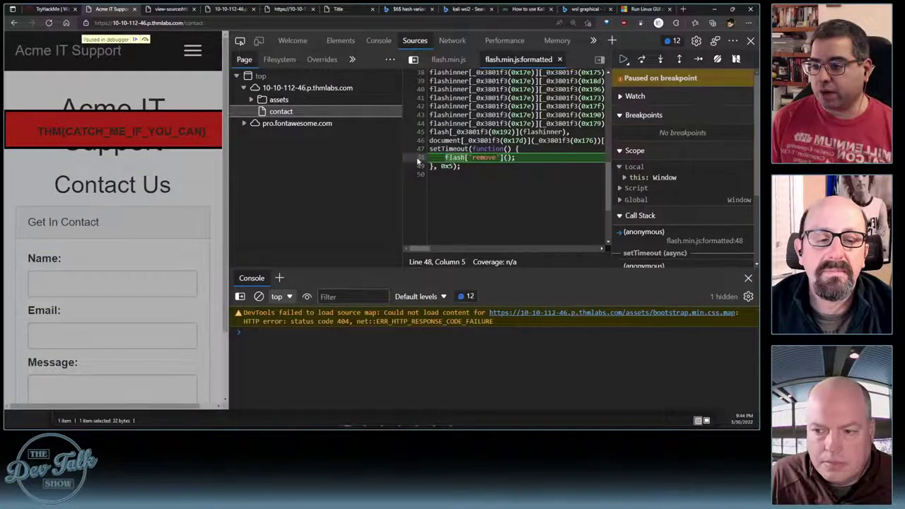
left_click(452, 41)
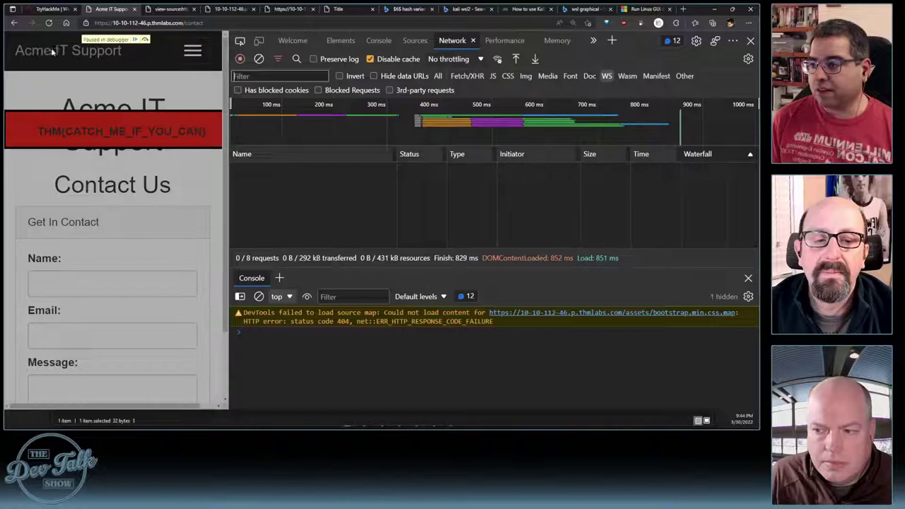
left_click(19, 24)
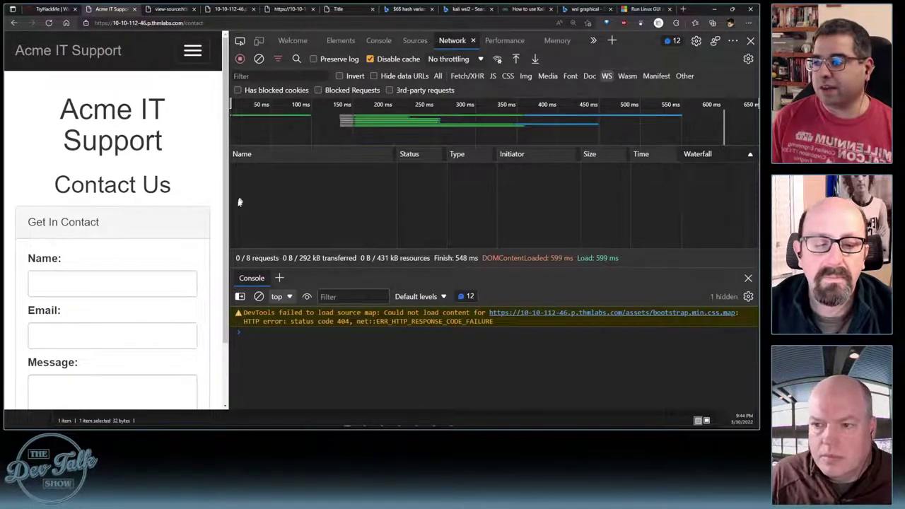
Reread the Task 6 instructions and screenshot about submitting the contact form while recording network requests
left_click(30, 9)
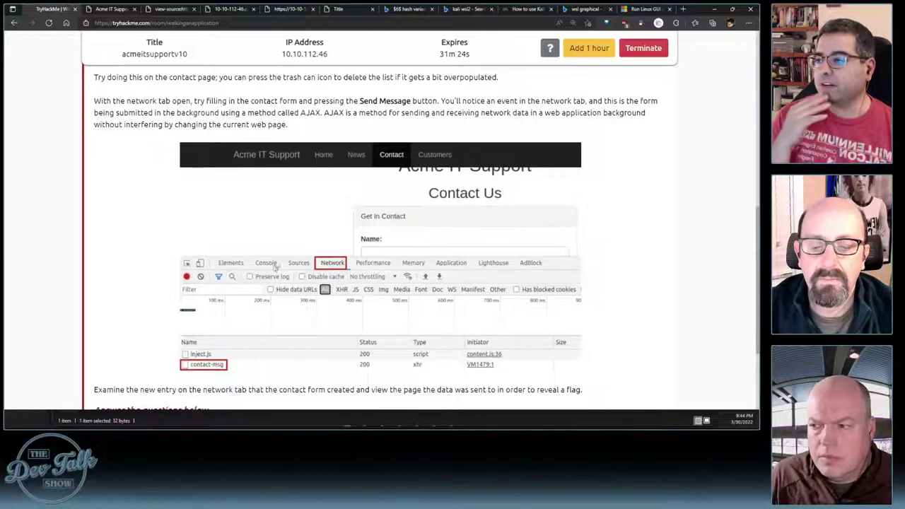
scroll(279, 256, "up", 1)
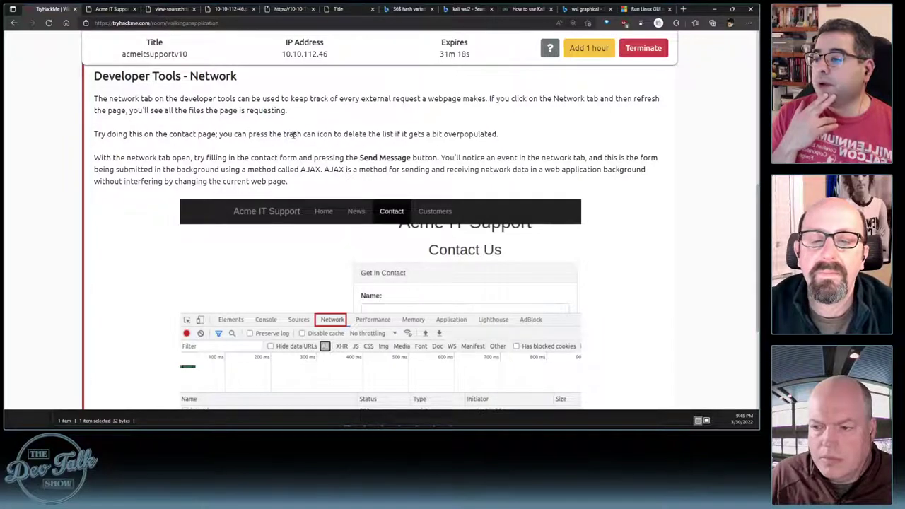
scroll(298, 133, "down", 1)
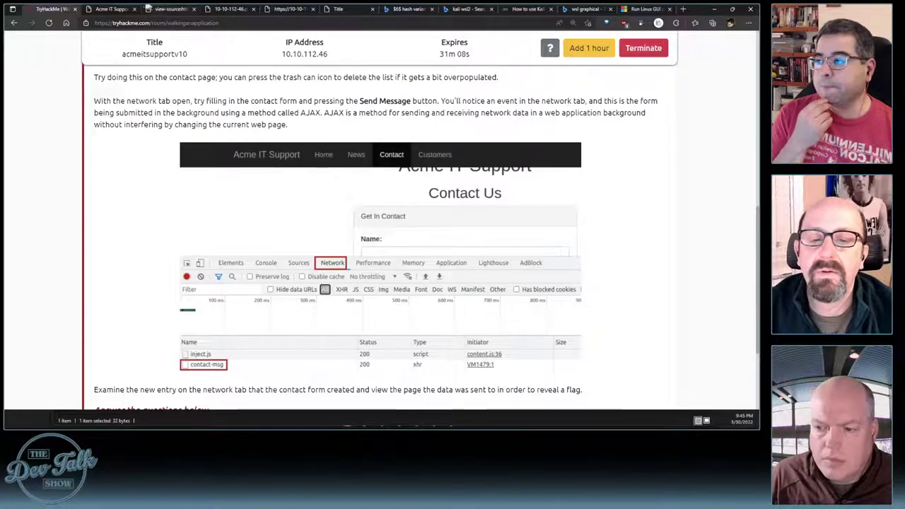
Set the contact page's network request filter from WS to All and look through the listed requests
left_click(118, 9)
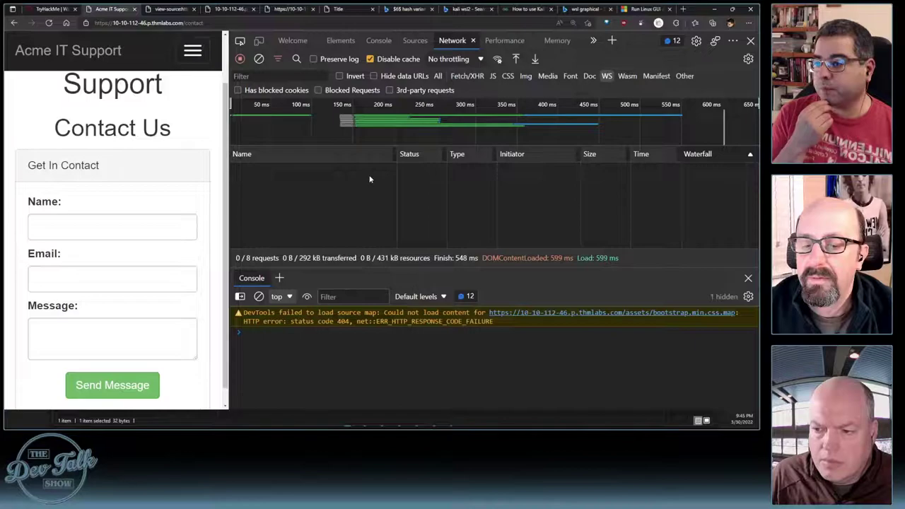
left_click(607, 76)
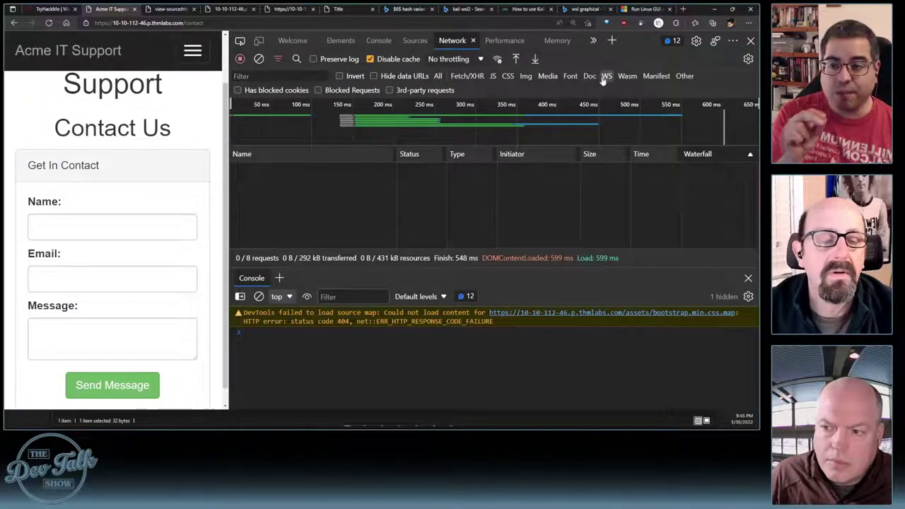
left_click(437, 76)
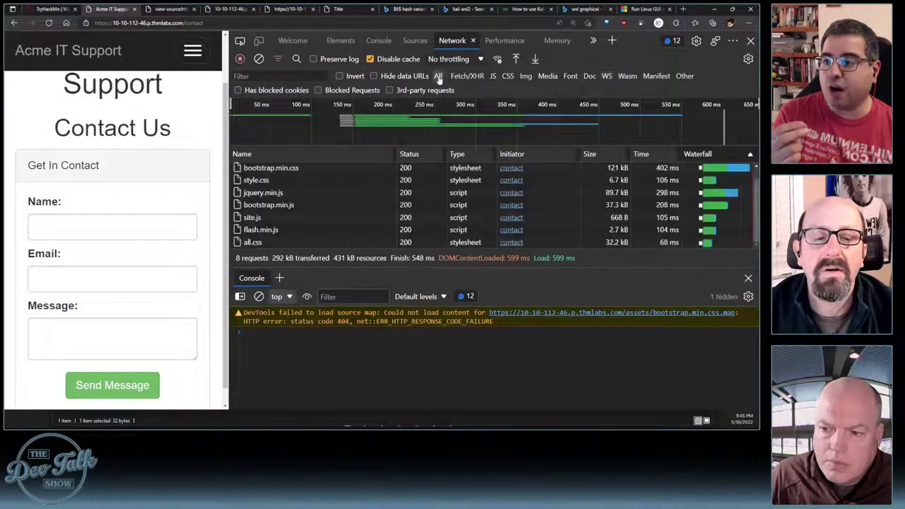
scroll(329, 196, "up", 1)
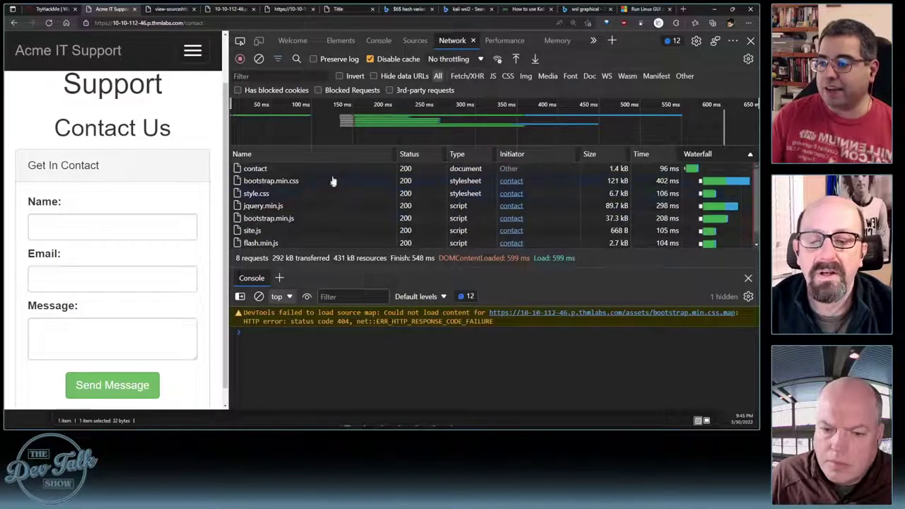
scroll(333, 181, "down", 1)
Fill in the contact form with a made-up name and a made-up email address
left_click(100, 230)
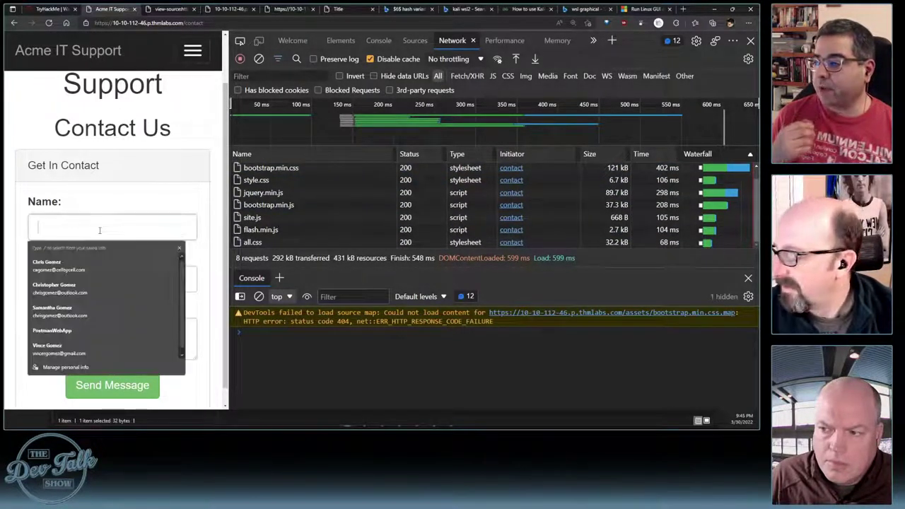
type("c")
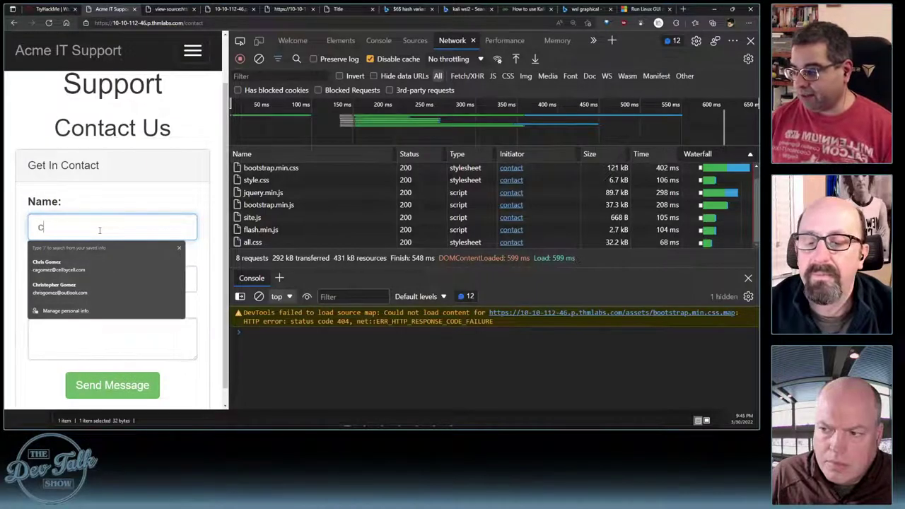
type("fhrisasfaf")
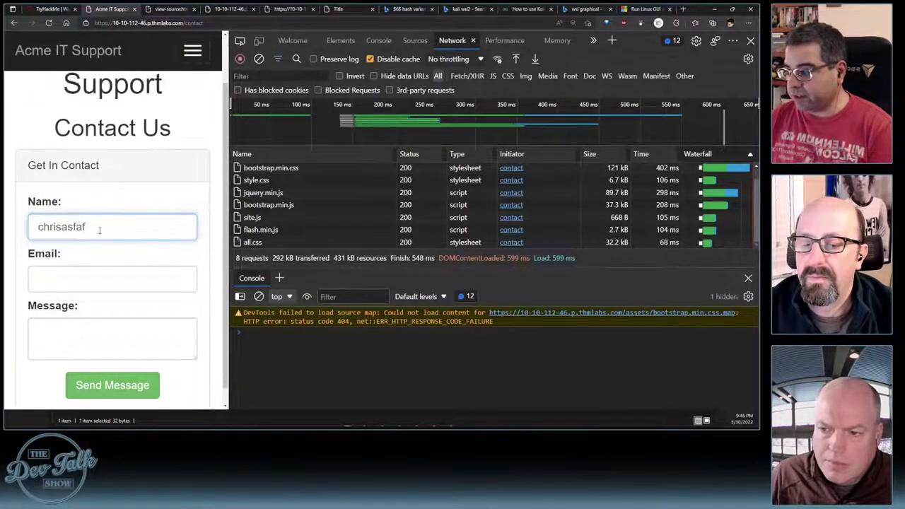
type("jlaksj")
key("Tab")
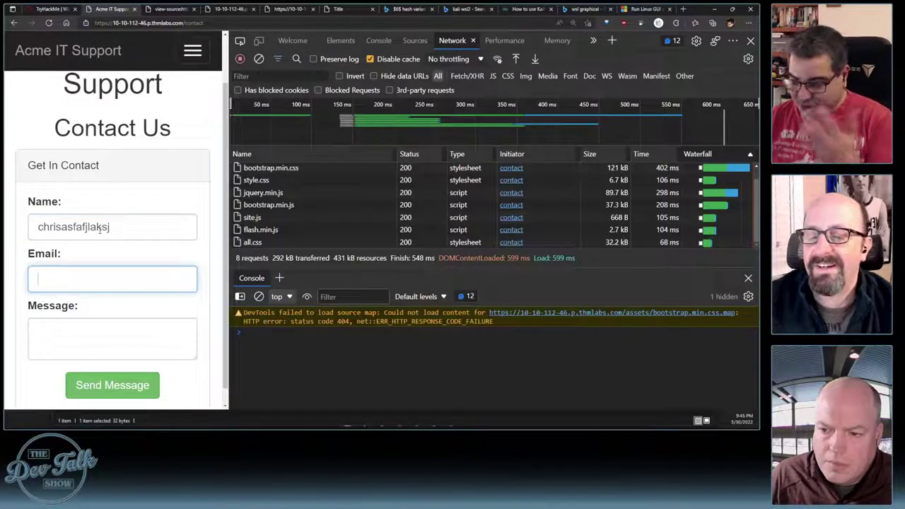
type("fr")
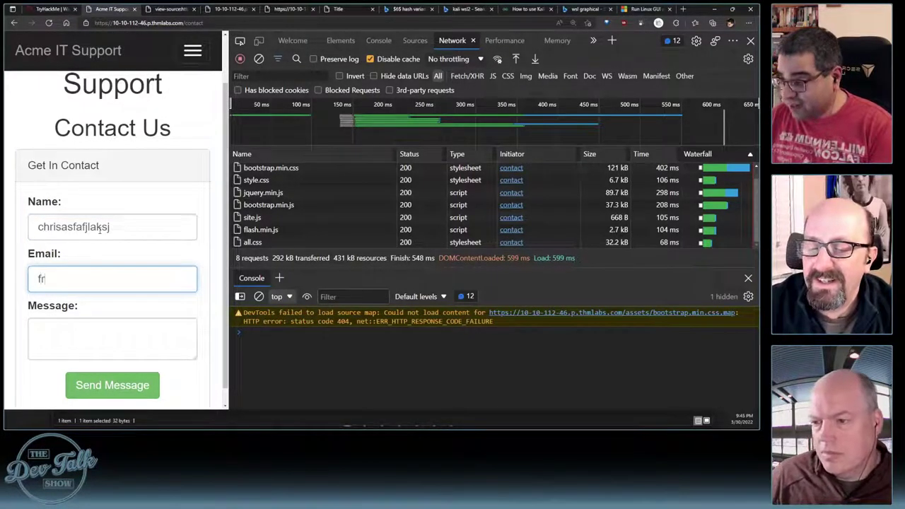
type("edflintston")
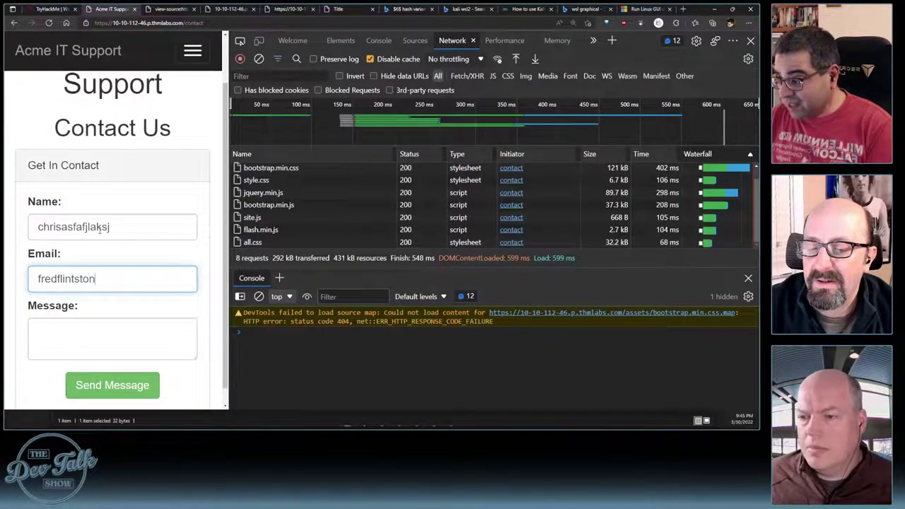
type("e@")
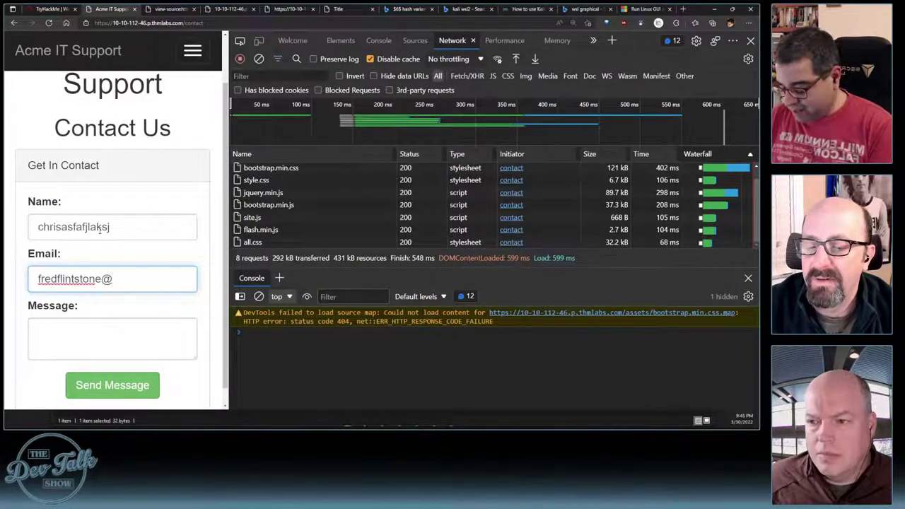
type("example.")
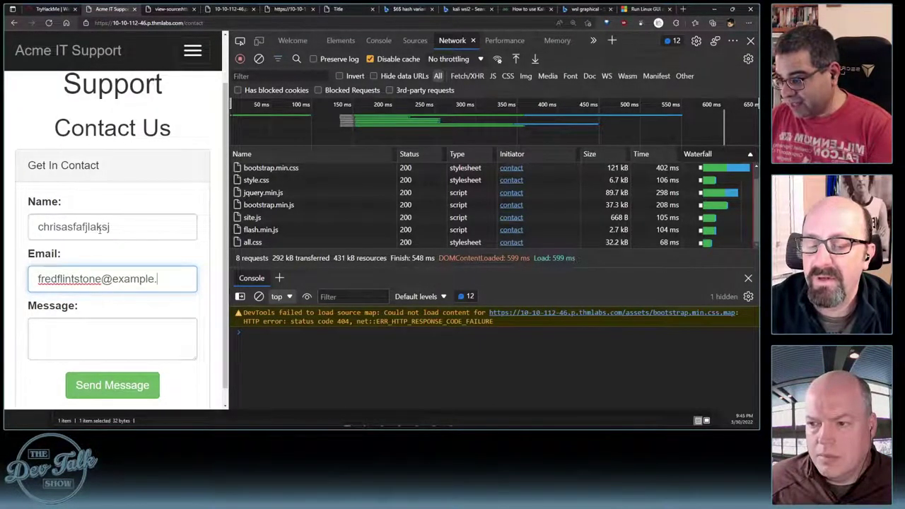
type("com")
Enter the message sdlfjkasd;lfjksd;alasgj in the contact form and send it
key("Tab")
type("sdlfjkasd;lfjksd;alasgj")
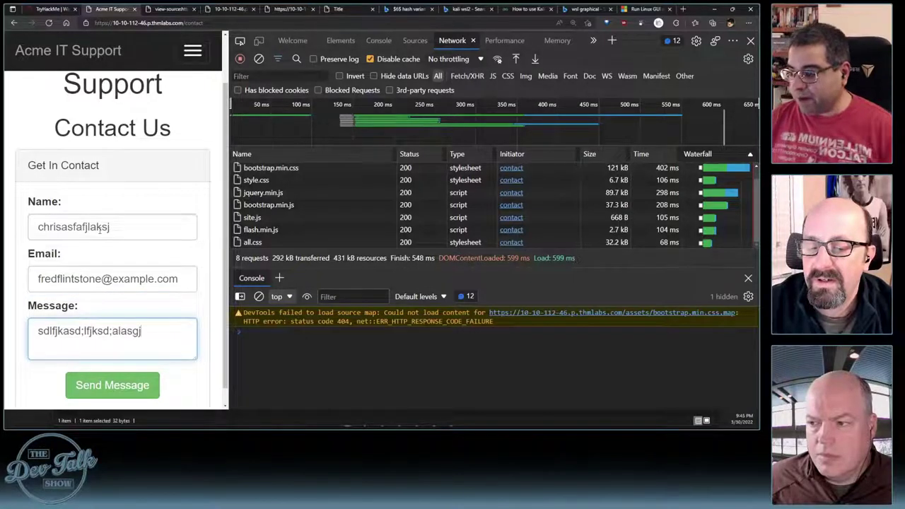
left_click(118, 385)
View the contact-msg request's headers, select its Request URL and dismiss the page's alert
left_click(268, 242)
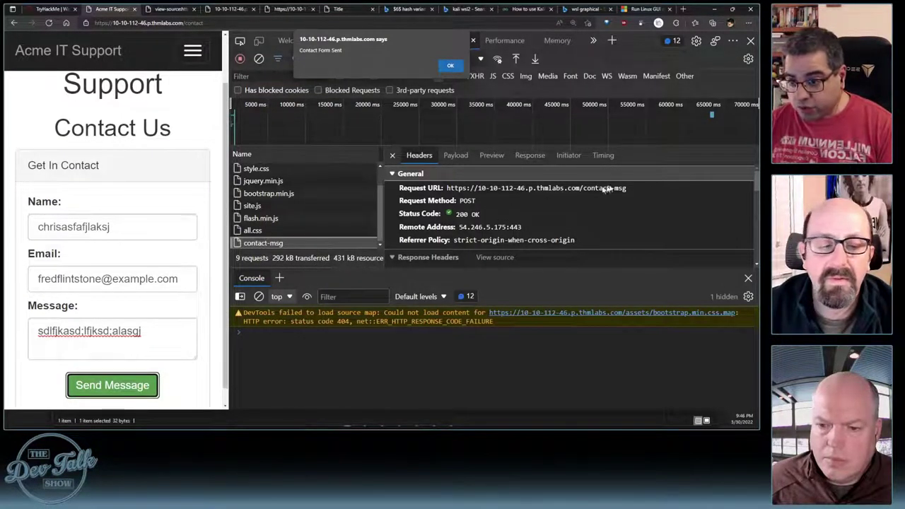
left_click_drag(629, 188, 455, 186)
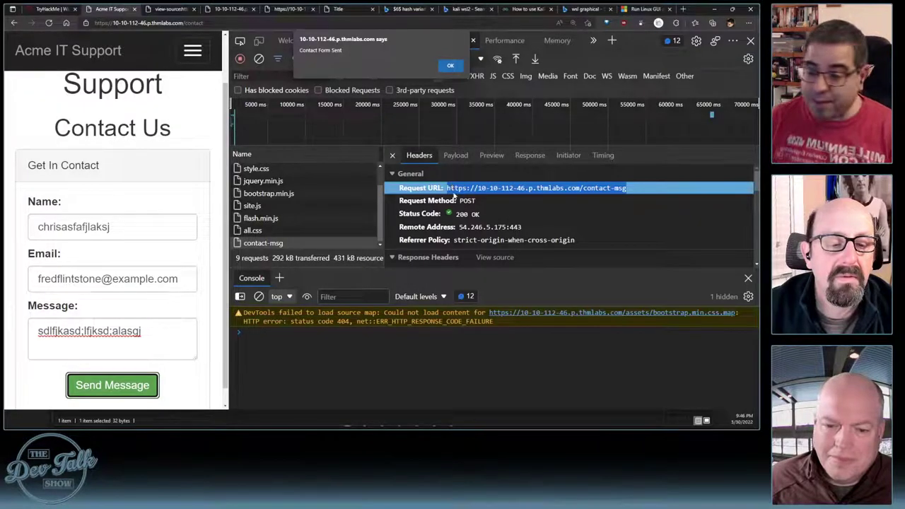
left_click(450, 65)
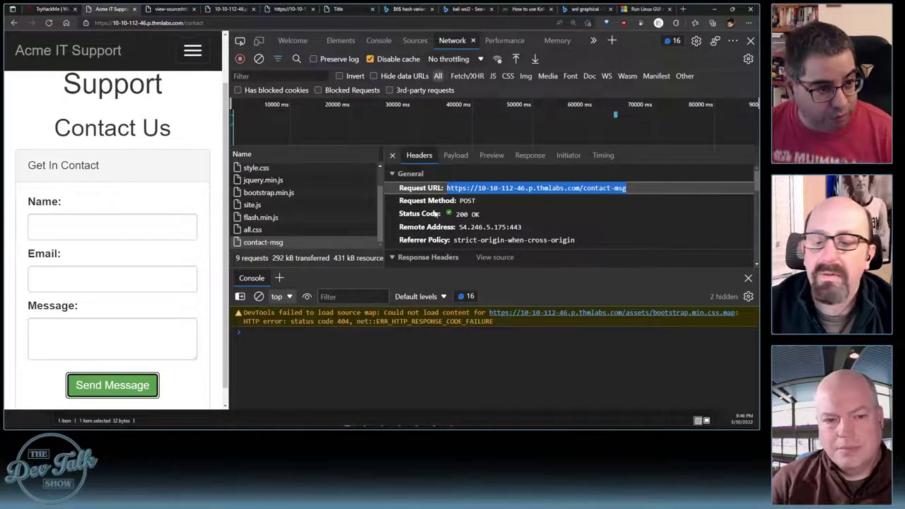
Reread the end of the Task 6 instructions and the question about the contact-msg request's flag
left_click(51, 10)
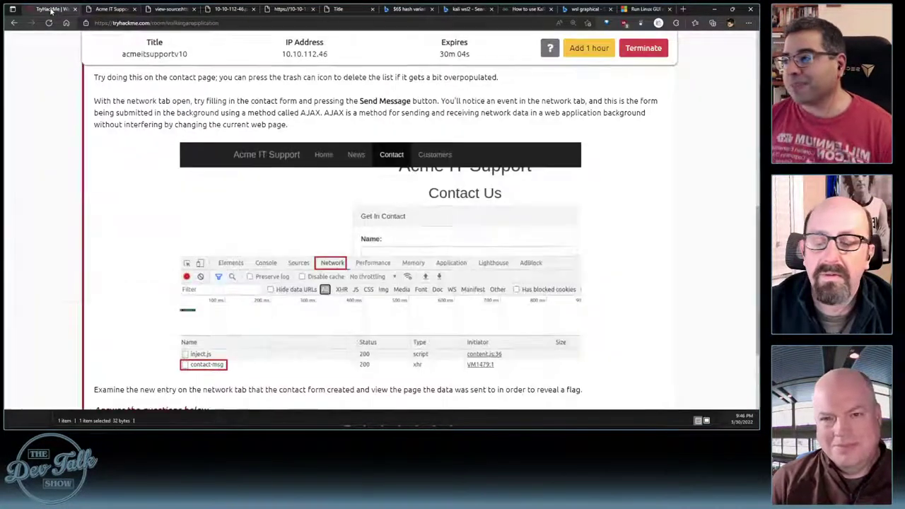
scroll(425, 233, "down", 1)
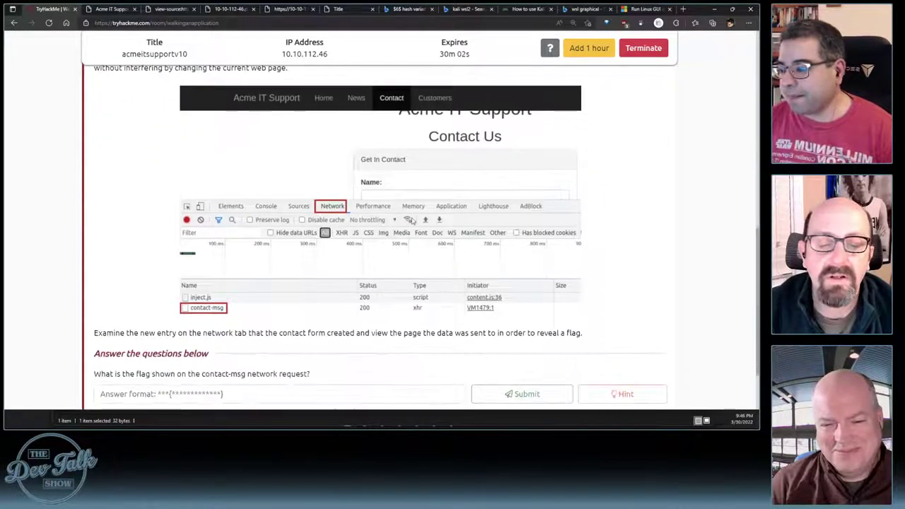
scroll(410, 220, "down", 1)
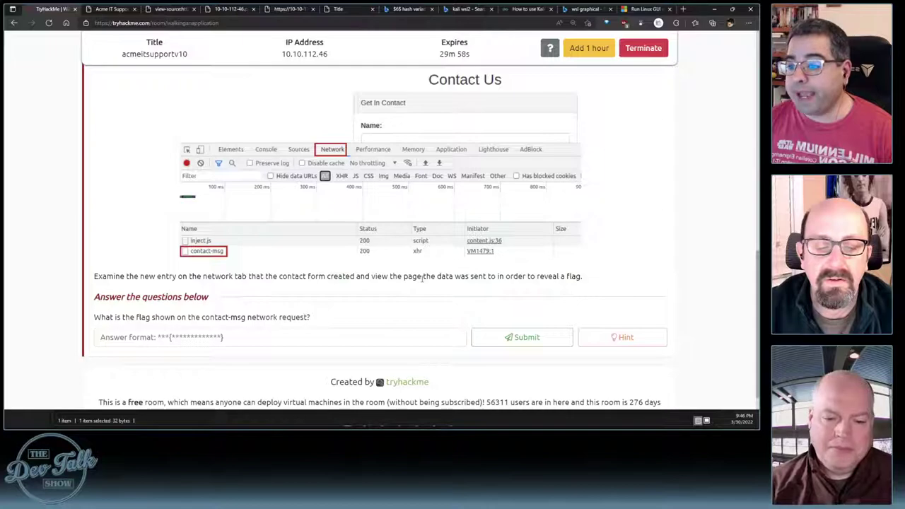
Try to open the contact-msg request URL in the THM Web Framework change log's browser tab
left_click(226, 10)
left_click(169, 8)
left_click(110, 8)
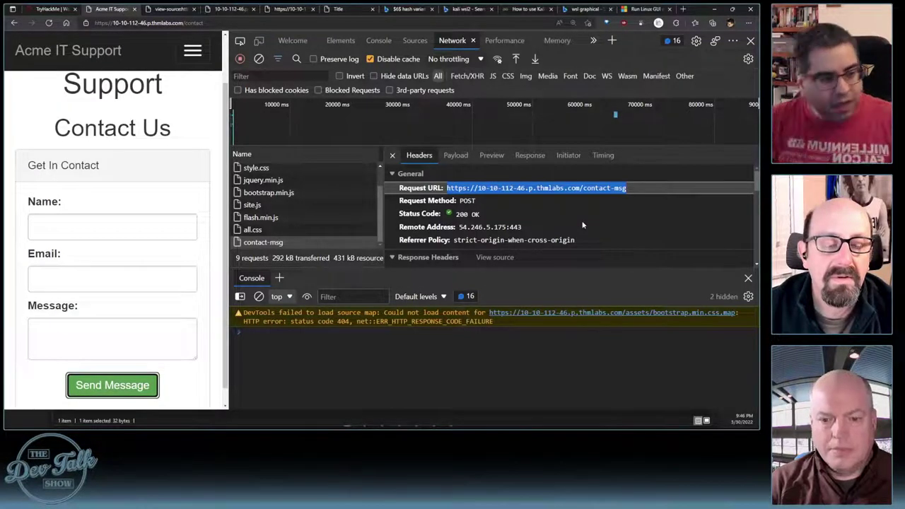
left_click(346, 8)
left_click(289, 22)
key("ctrl+v")
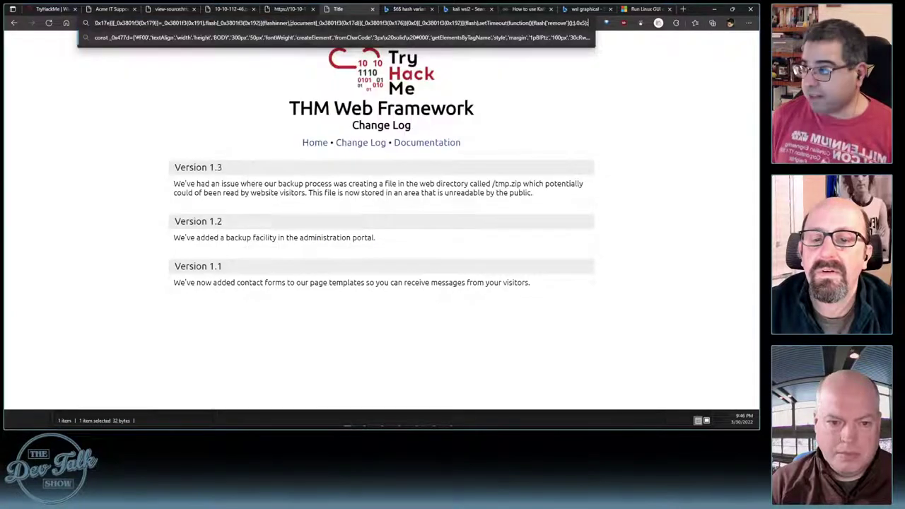
key("ctrl+a")
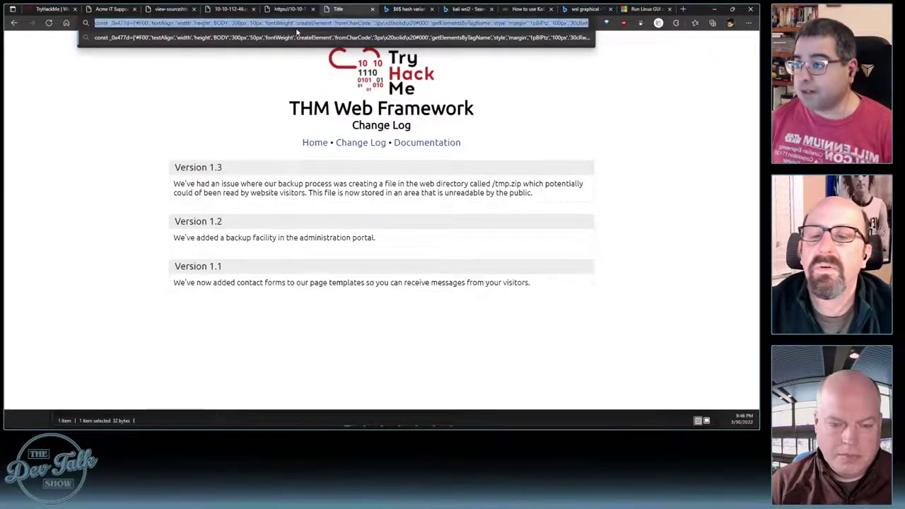
key("BackSpace")
Return to the Acme contact page and copy the contact-msg request's Request URL
left_click(56, 9)
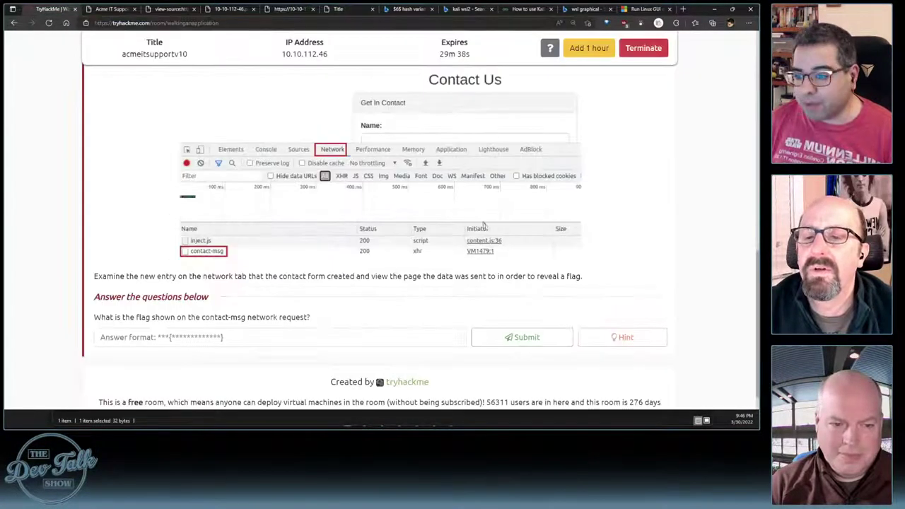
left_click(109, 9)
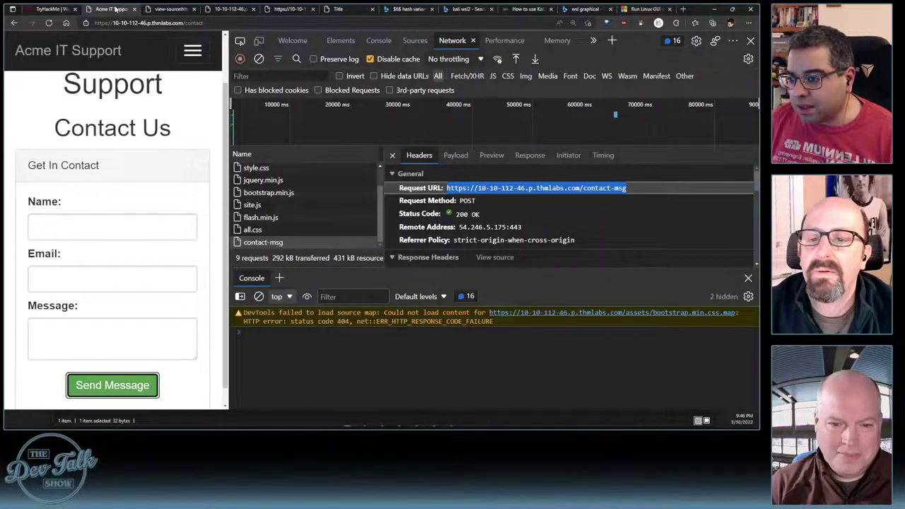
triple_click(477, 190)
left_click(497, 194)
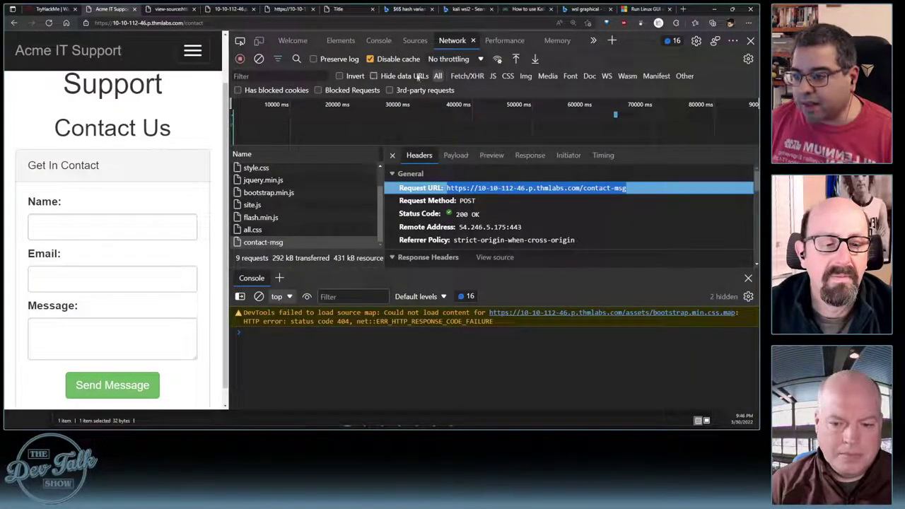
Copy the contact-msg request's Request URL and load it in the THM Web Framework change log's browser tab
right_click(497, 189)
left_click(506, 193)
left_click(340, 8)
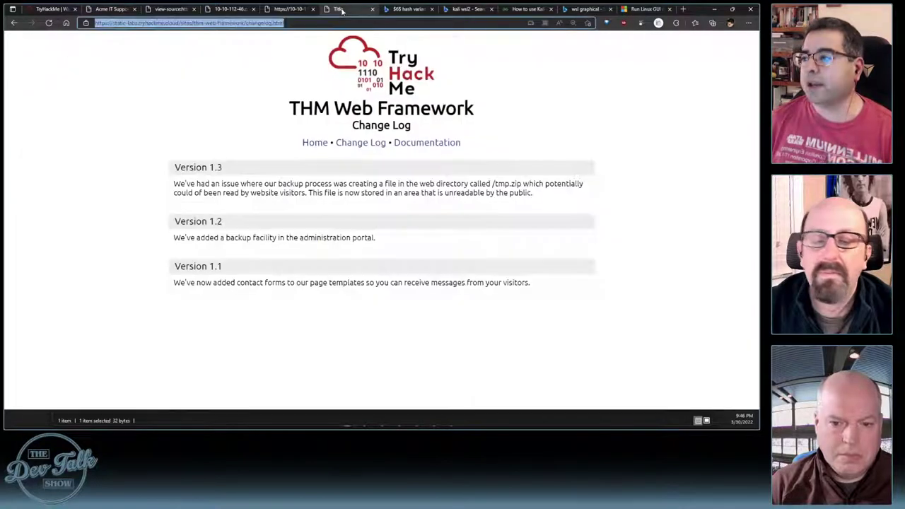
key("ctrl+v")
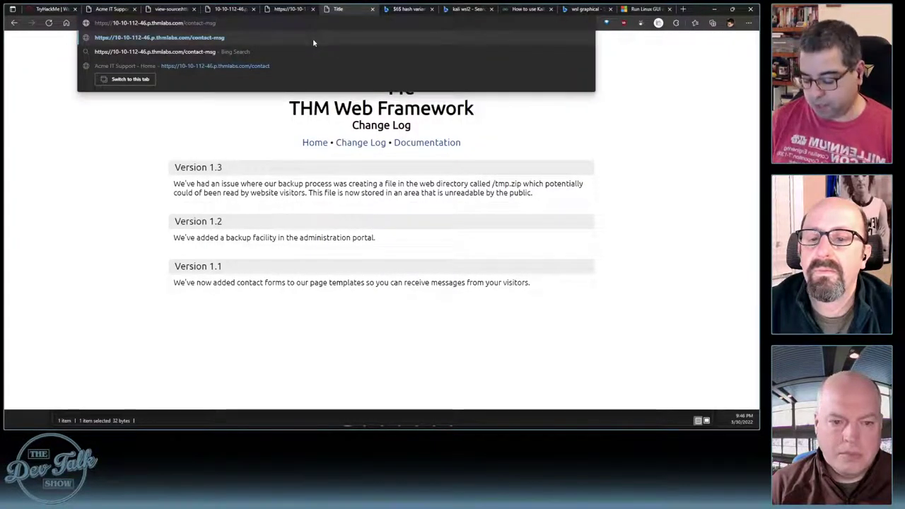
key("Return")
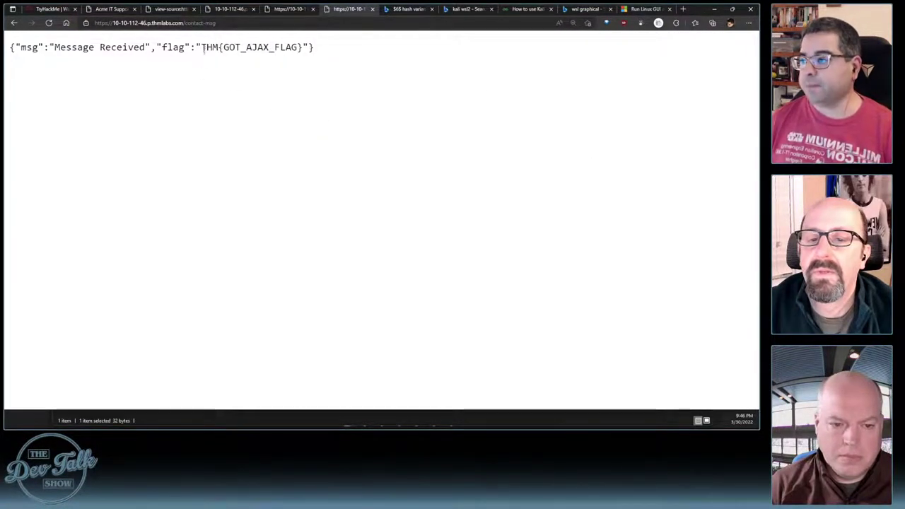
Copy the flag THM{GOT_AJAX_FLAG}, submit it as the Task 6 answer in the TryHackMe room and dismiss the completion dialog
left_click_drag(201, 47, 303, 47)
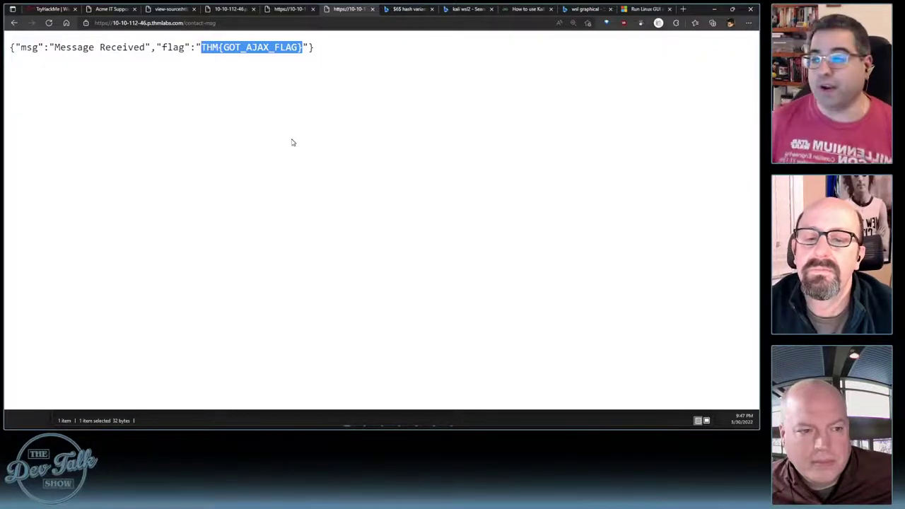
left_click(63, 9)
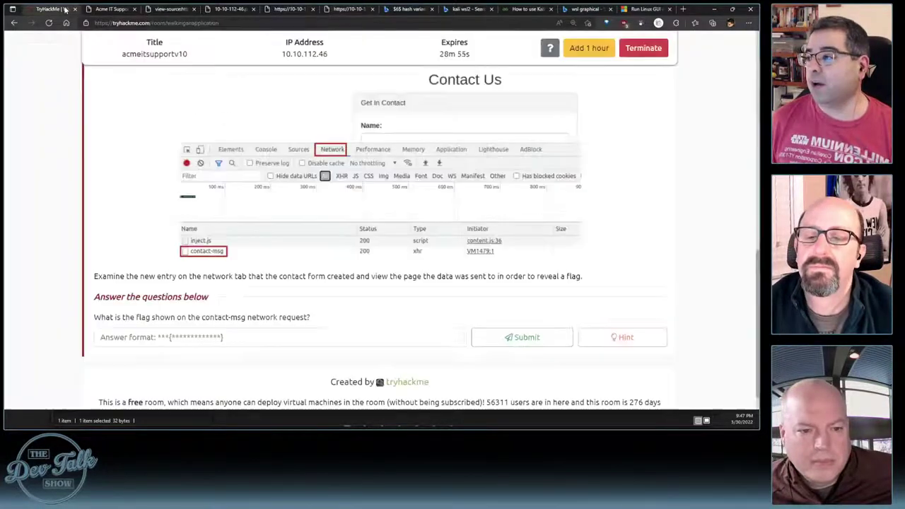
left_click(226, 337)
key("ctrl+v")
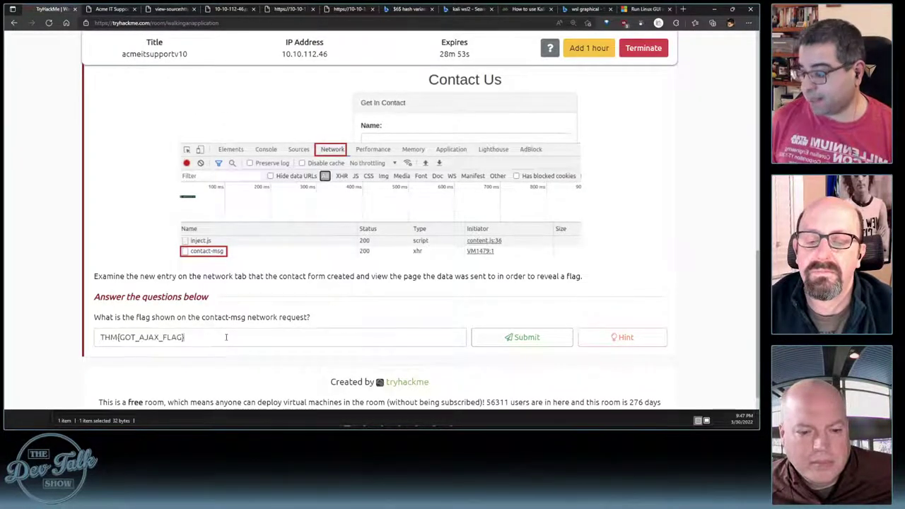
left_click(499, 340)
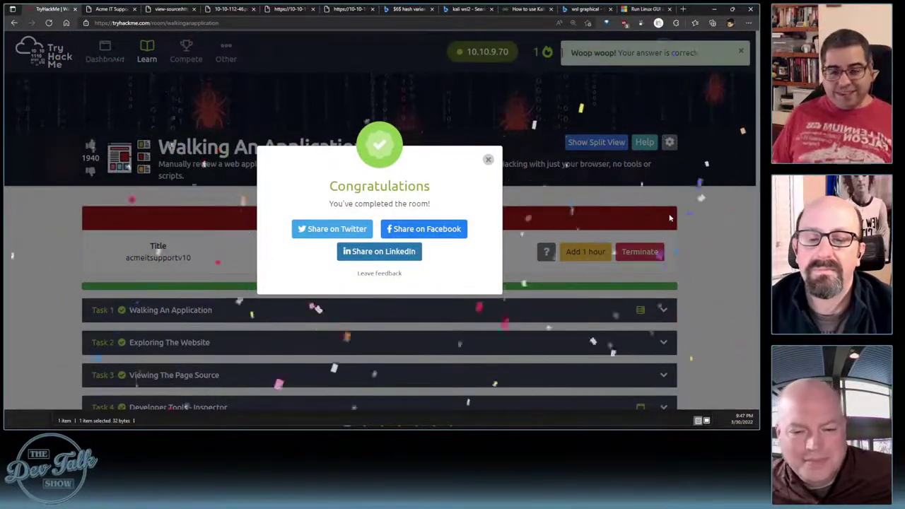
left_click(489, 161)
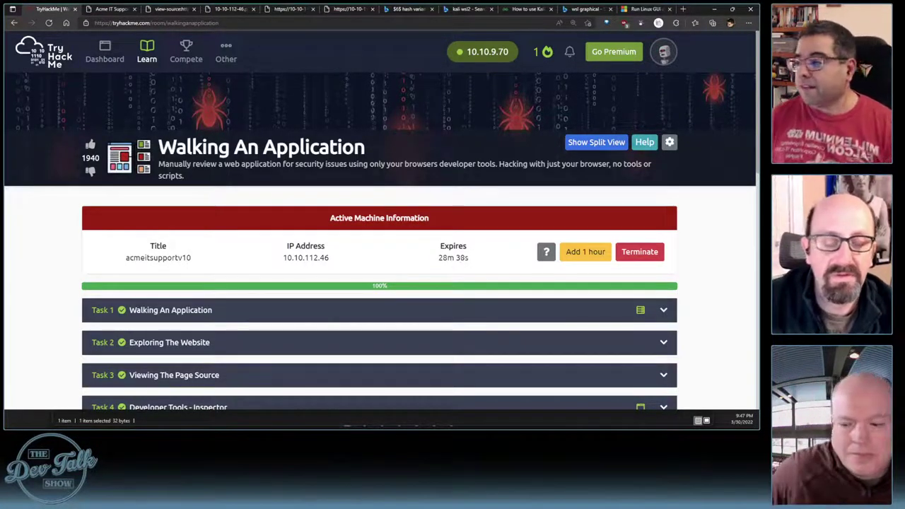
Open TryHackMe's Jr Penetration Tester learning path and expand its Introduction to Web Hacking module
left_click(147, 53)
scroll(335, 243, "down", 1)
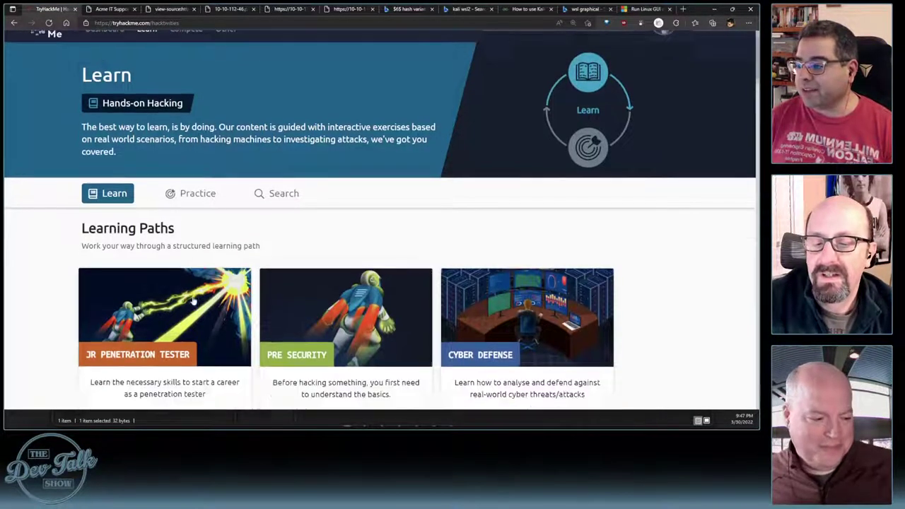
scroll(337, 232, "down", 5)
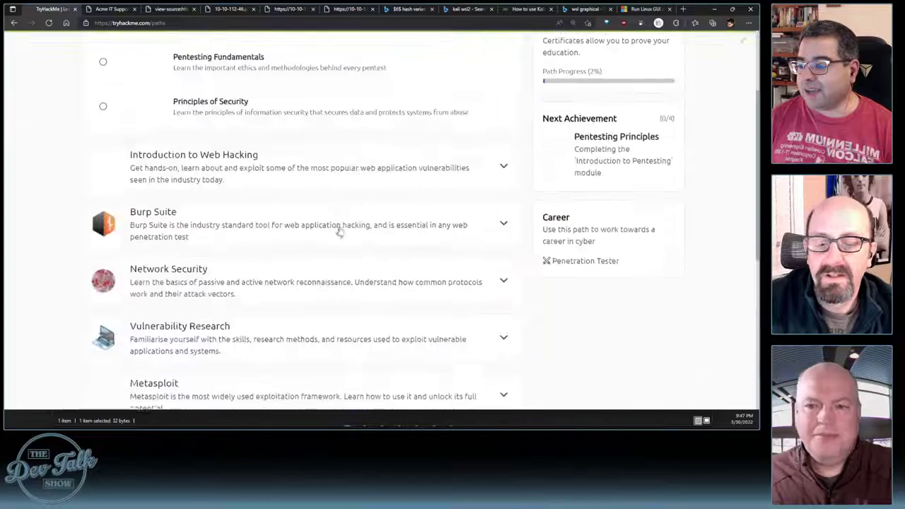
scroll(230, 177, "up", 1)
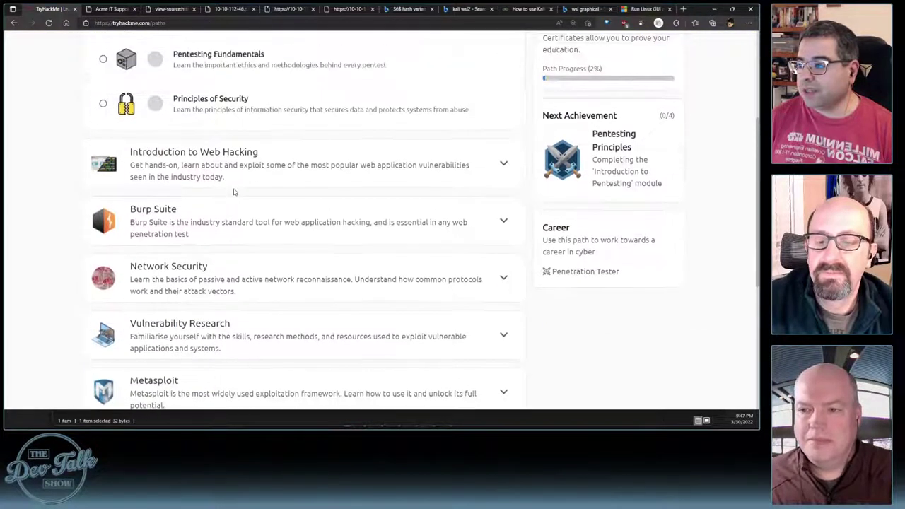
scroll(216, 261, "down", 1)
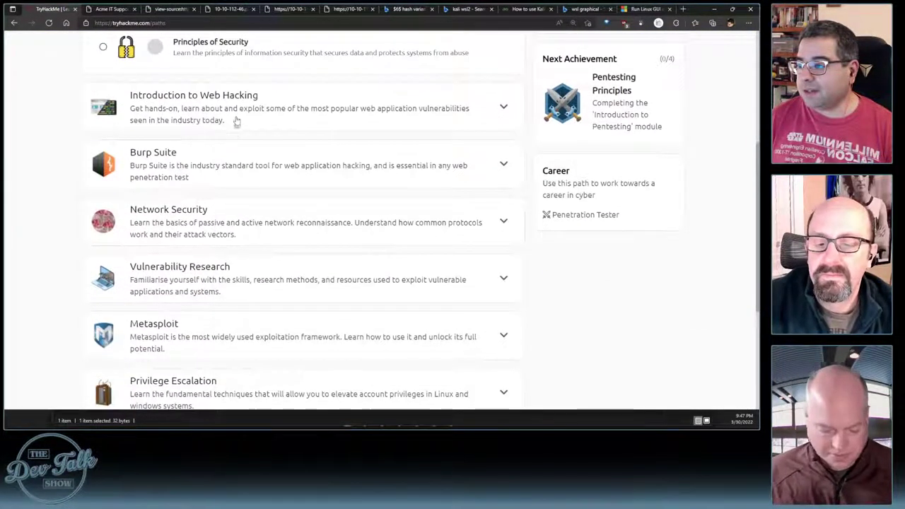
left_click(234, 121)
scroll(227, 162, "up", 1)
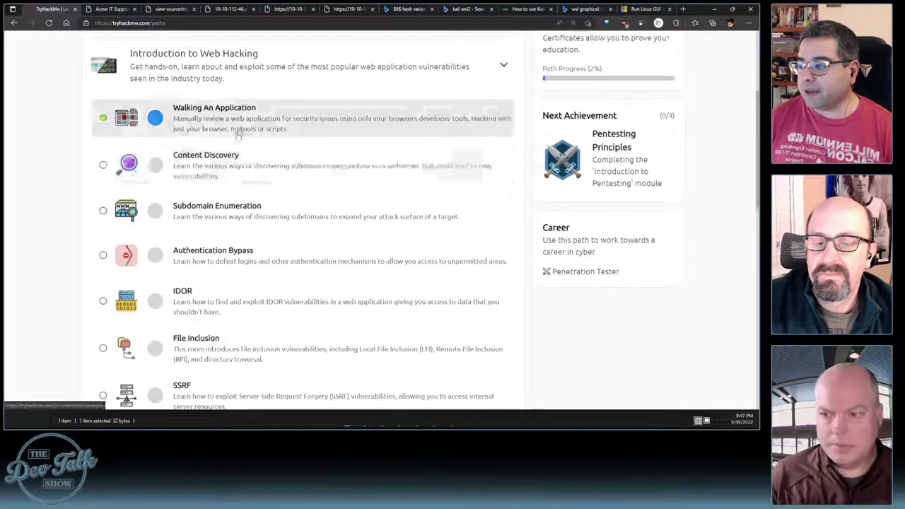
Check access to the Authentication Bypass and Subdomain Enumeration rooms, returning to the learning path after each
left_click(227, 259)
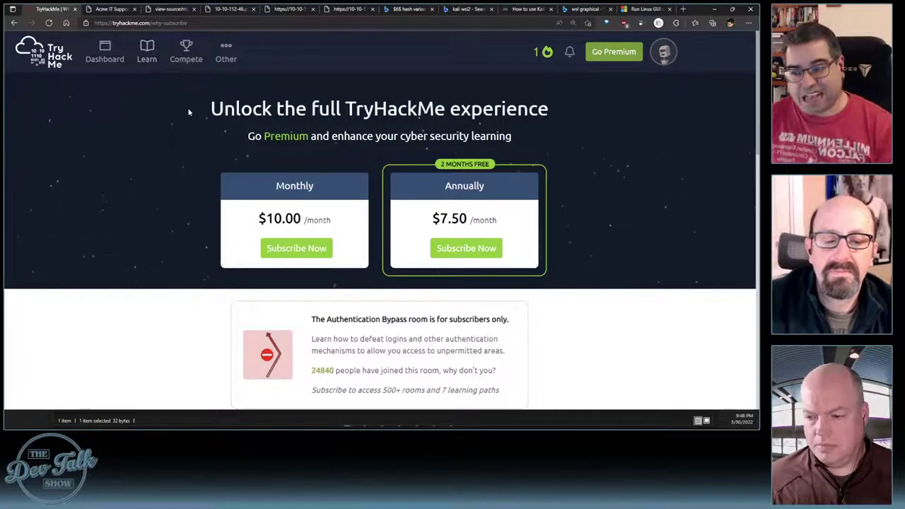
left_click(14, 23)
scroll(224, 237, "down", 3)
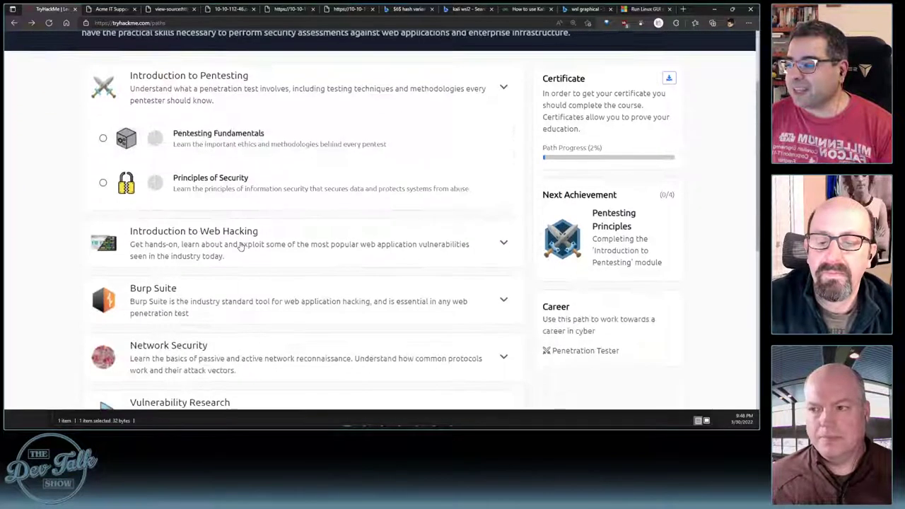
left_click(239, 243)
left_click(208, 299)
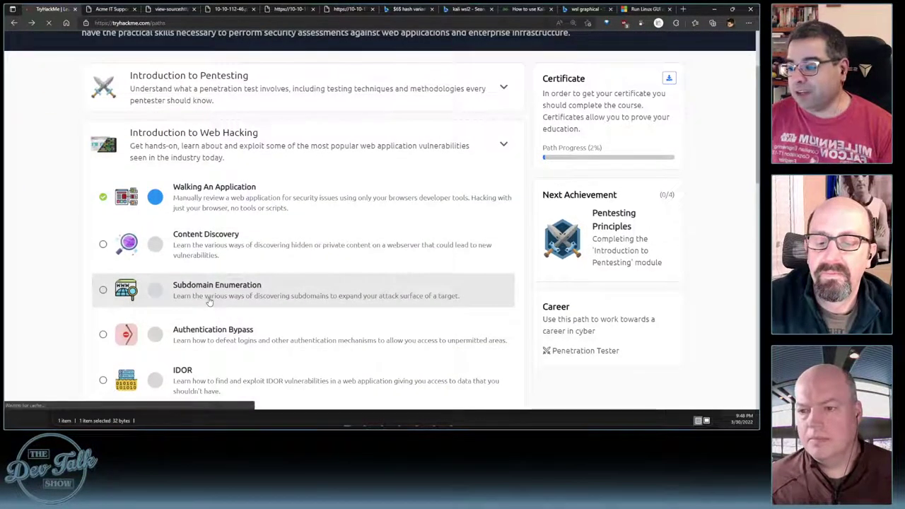
left_click(15, 23)
Look through the Introduction to Web Hacking rooms and open the Burp Suite: The Basics room from the Burp Suite module
scroll(295, 250, "down", 3)
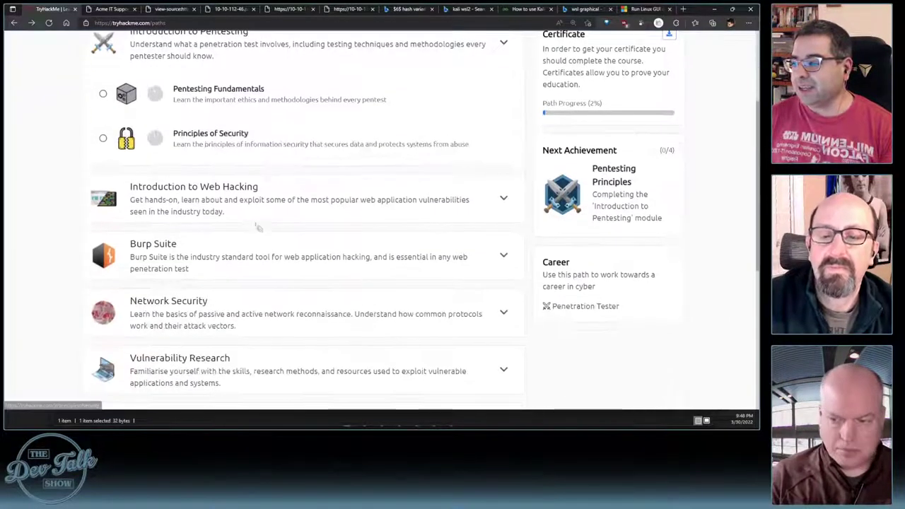
left_click(255, 213)
scroll(244, 241, "down", 1)
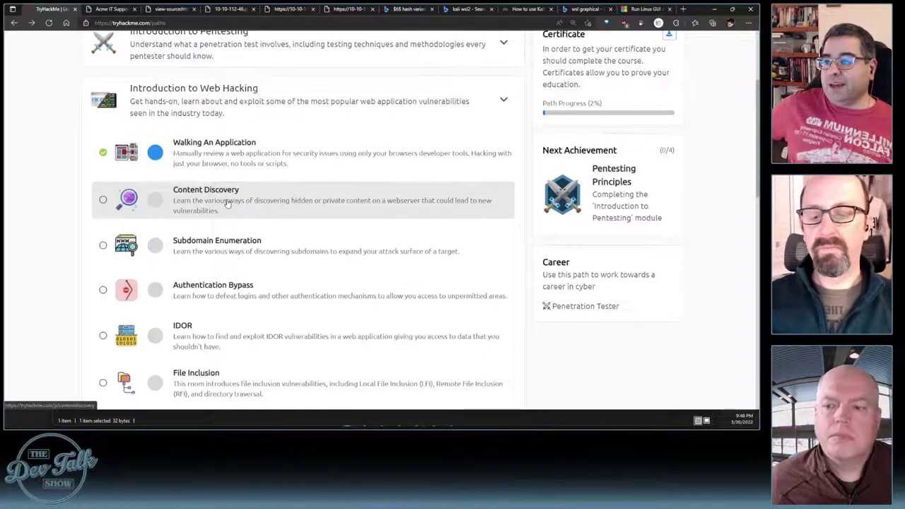
scroll(227, 204, "down", 5)
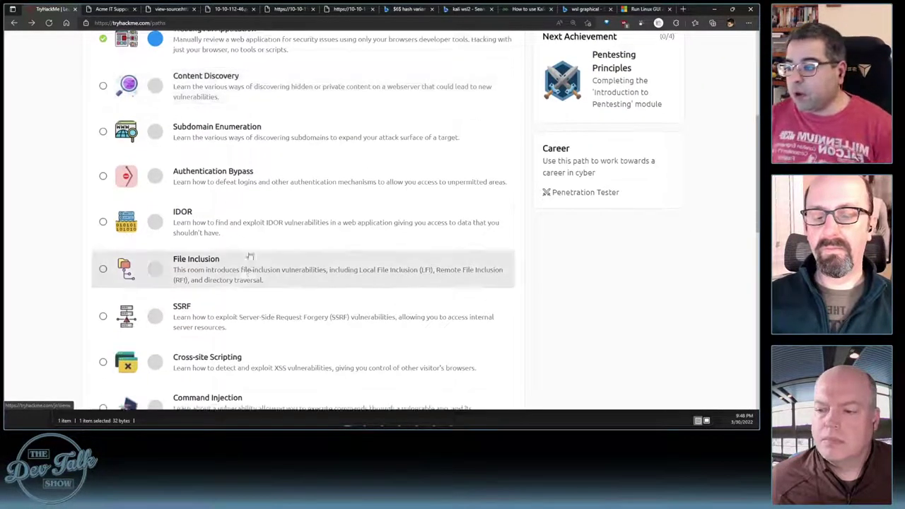
scroll(218, 246, "down", 3)
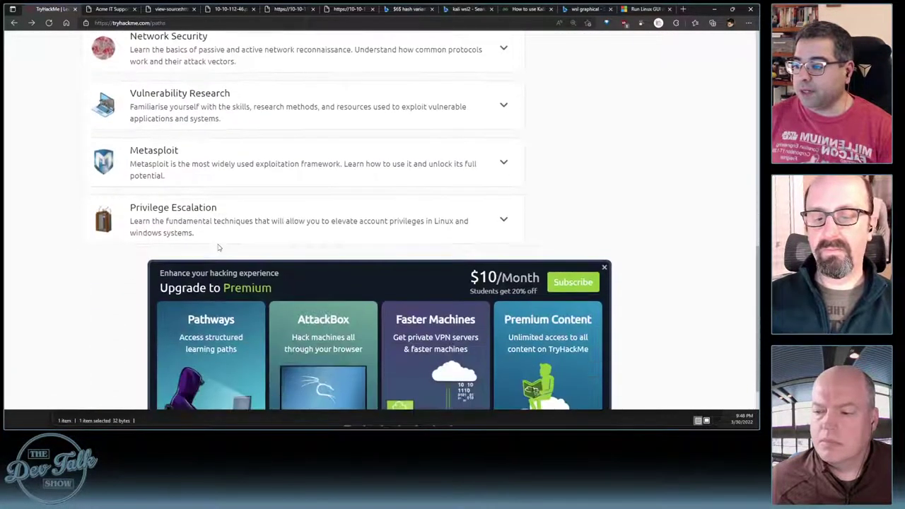
scroll(233, 197, "up", 7)
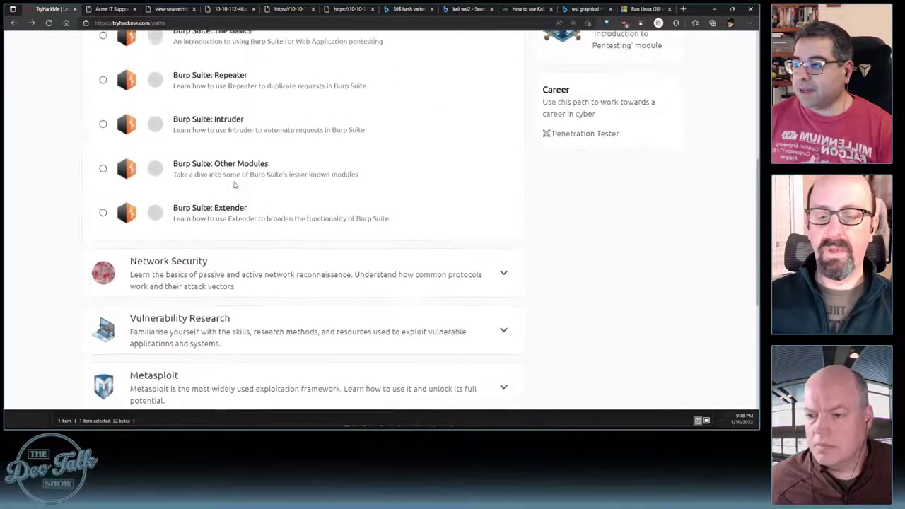
left_click(217, 211)
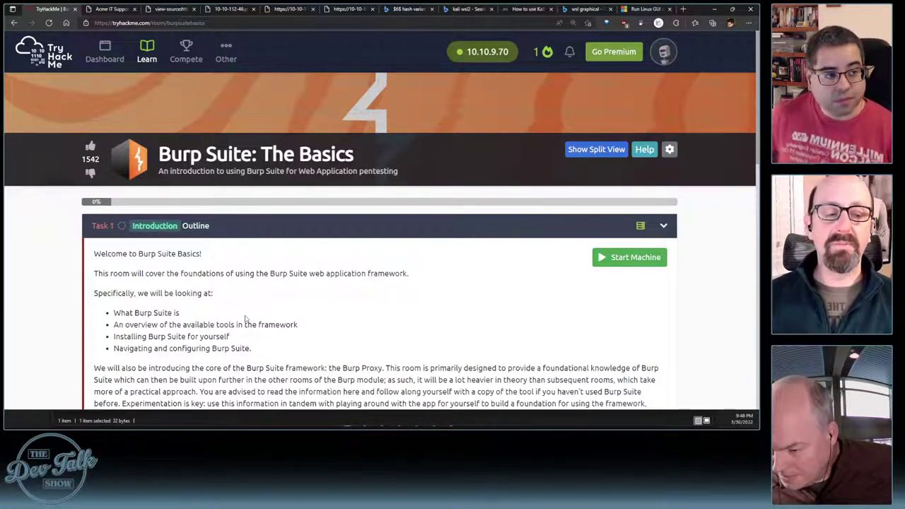
View the Premium subscription plans, return to the Burp Suite: The Basics room and read its Task 1 introduction
left_click(620, 61)
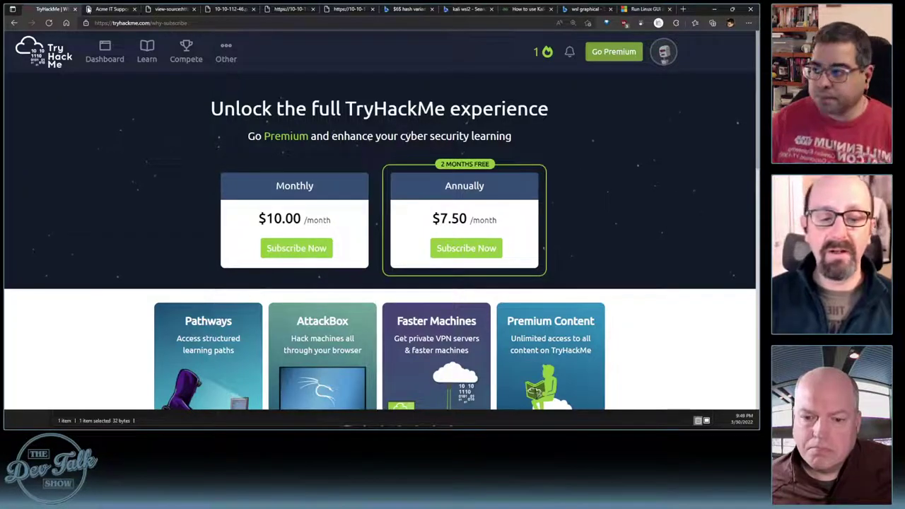
left_click(14, 23)
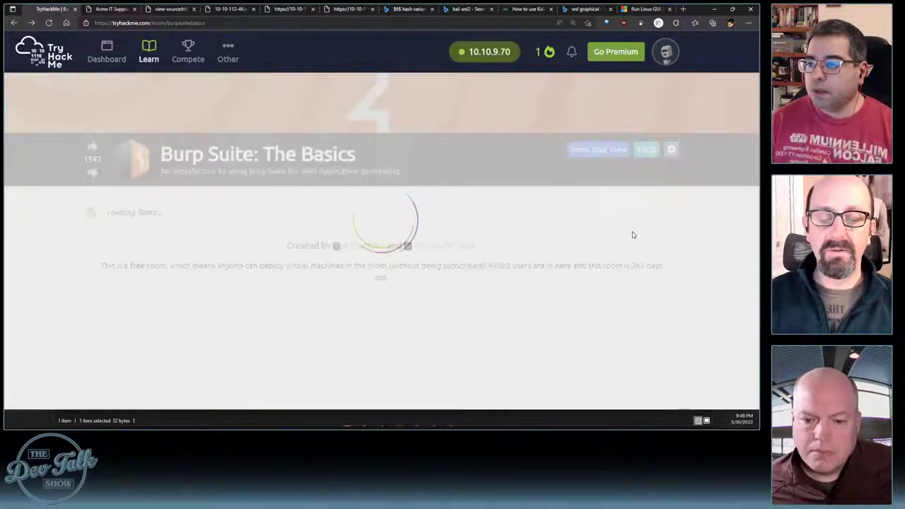
scroll(430, 226, "down", 3)
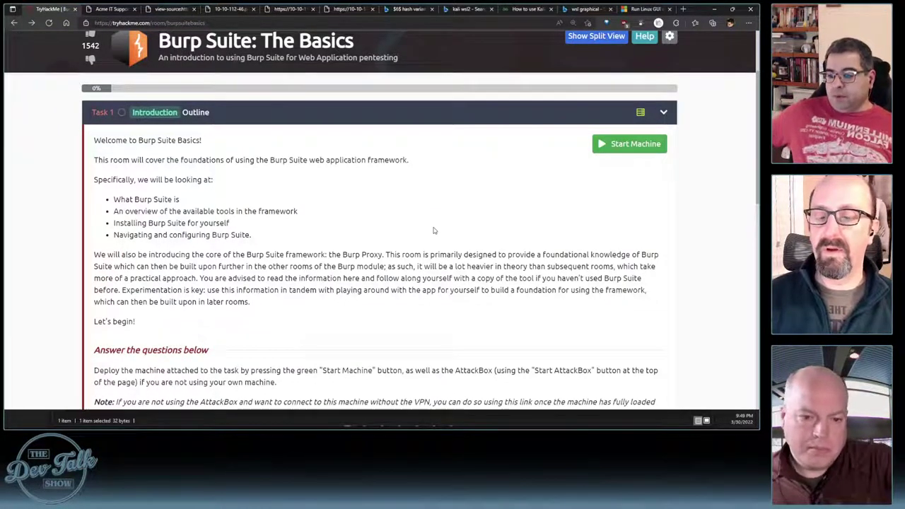
scroll(434, 231, "down", 3)
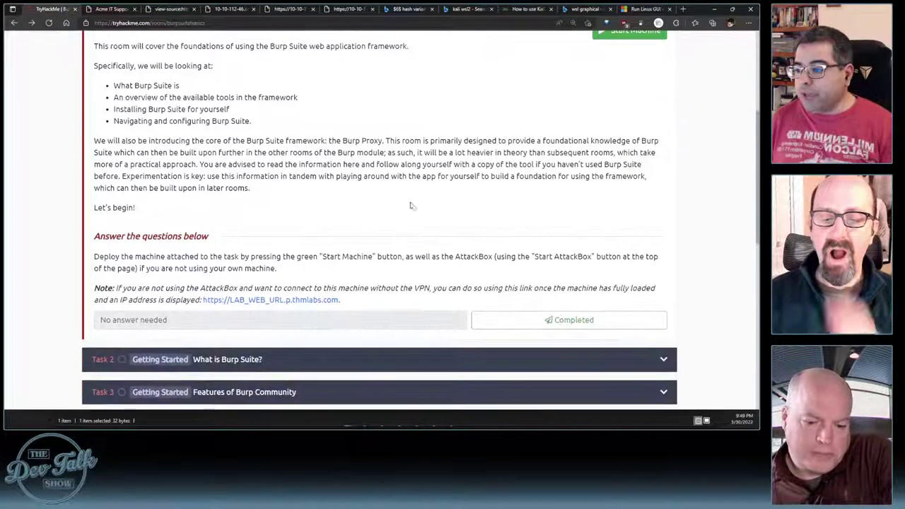
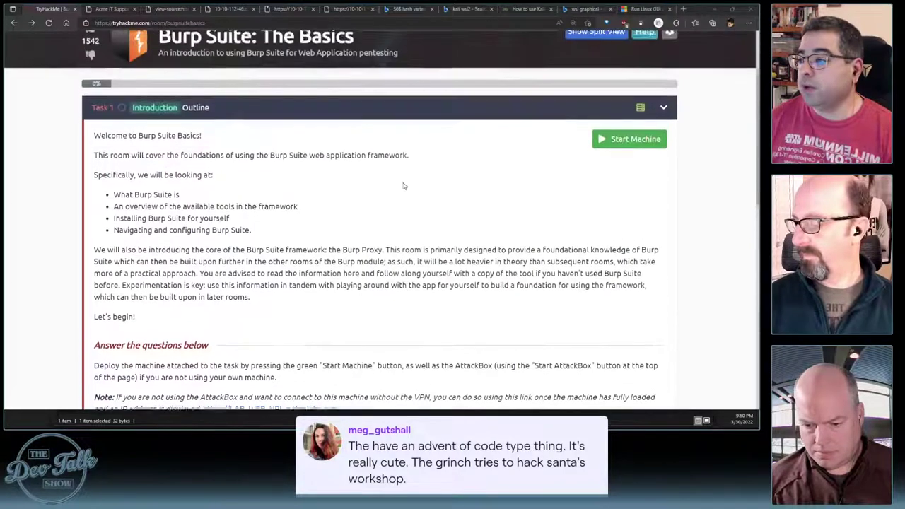
scroll(407, 188, "up", 2)
scroll(312, 248, "down", 1)
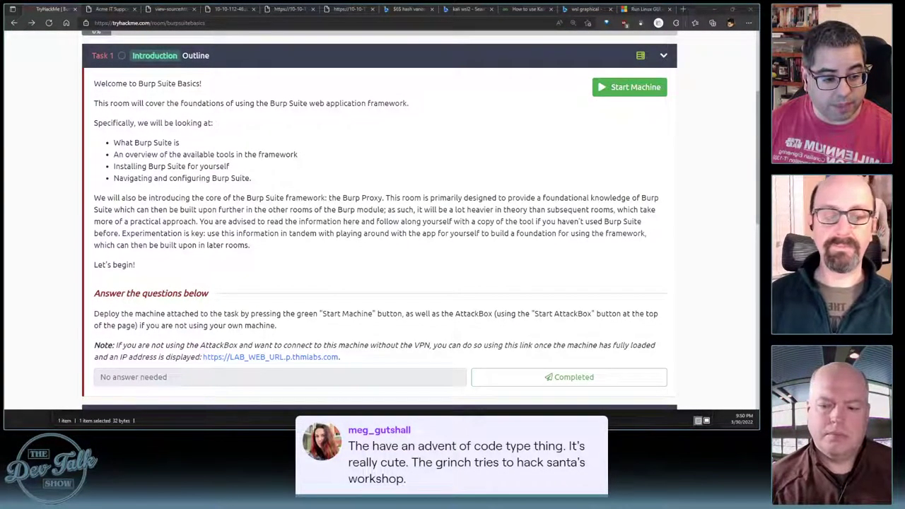
Switch to the Kali Linux virtual machine in Oracle VM VirtualBox and log in with the account password
key("alt+Tab")
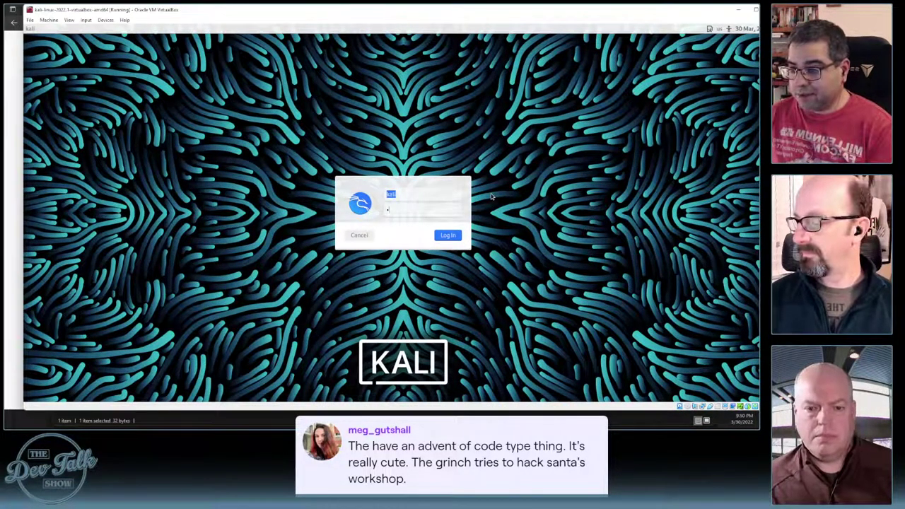
key("Return")
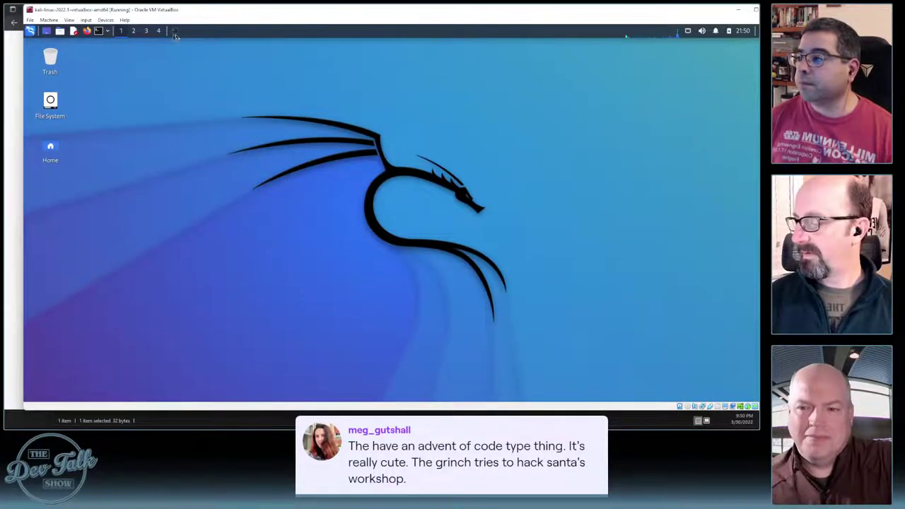
Find burpsuite among the Kali applications, launch it and accept the JRE version warning
left_click(30, 32)
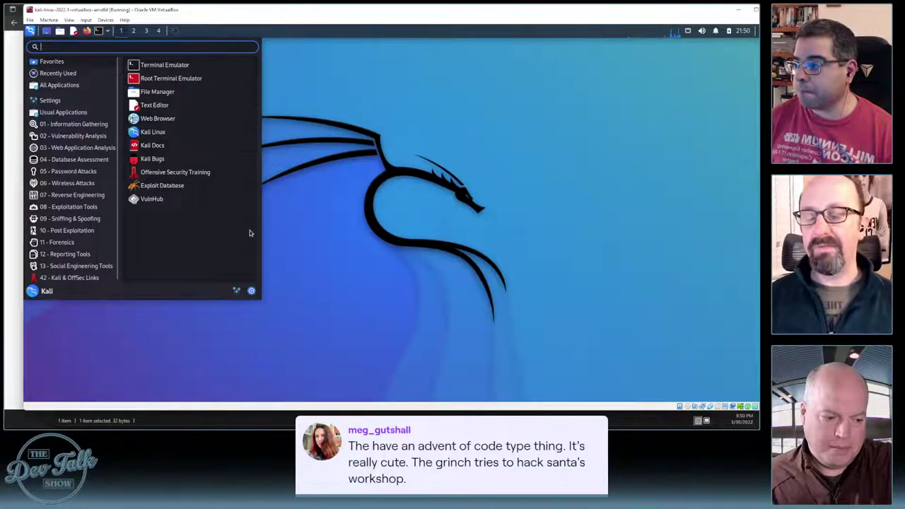
type("burp")
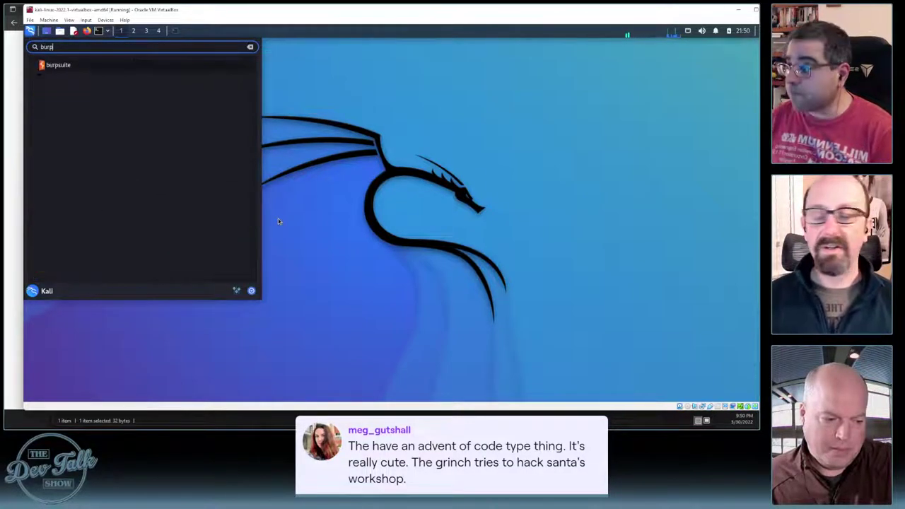
key("Return")
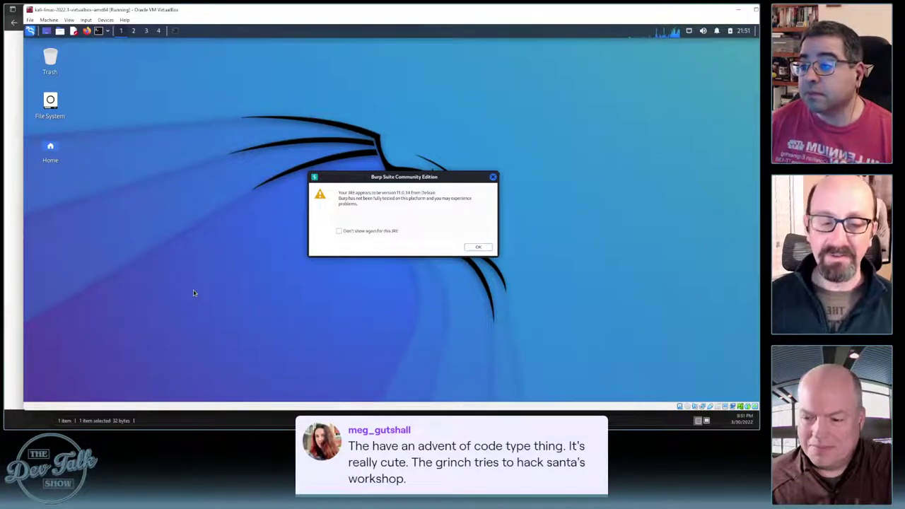
left_click(475, 247)
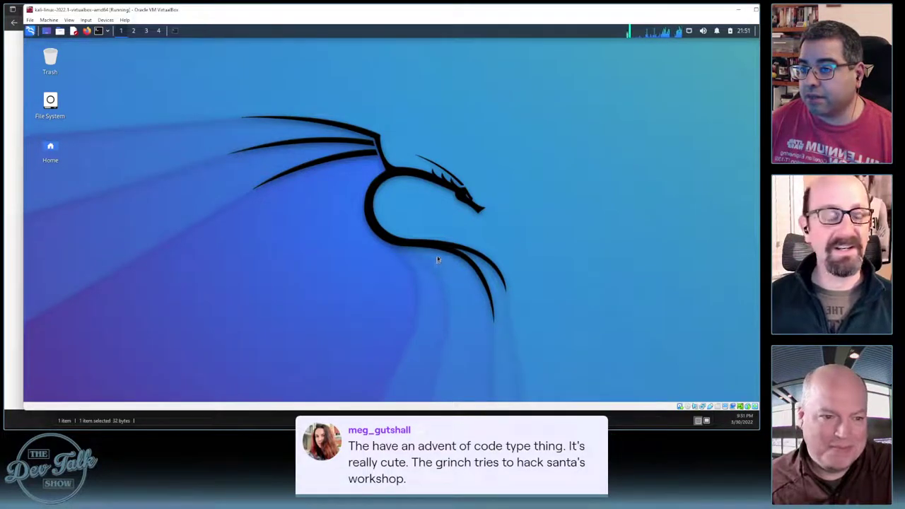
Switch from the Kali virtual machine back to the Burp Suite: The Basics room in the browser and try to start the Task 1 machine
left_click(31, 32)
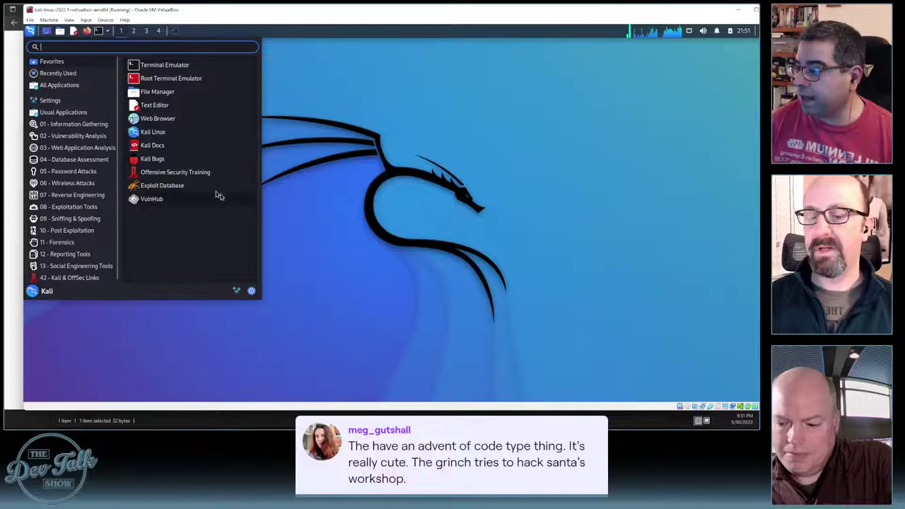
key("alt+Tab")
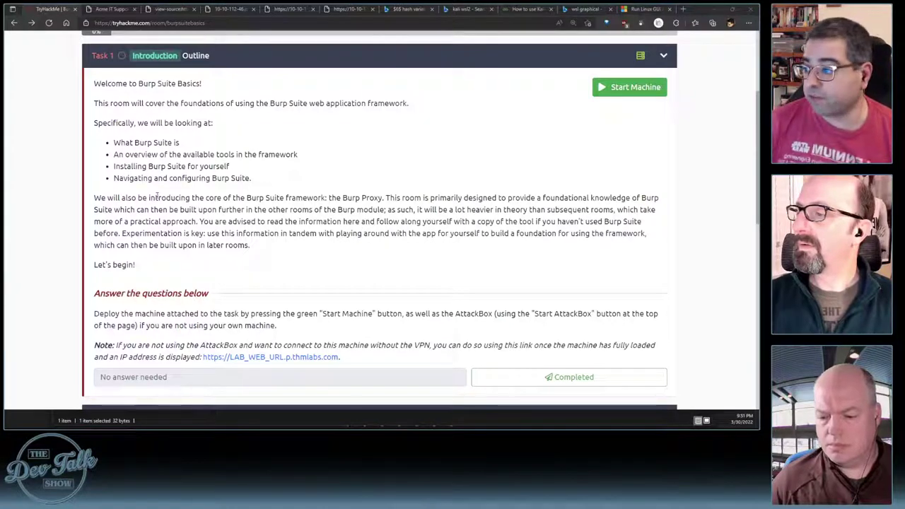
scroll(205, 196, "down", 1)
scroll(258, 191, "down", 1)
scroll(630, 220, "up", 2)
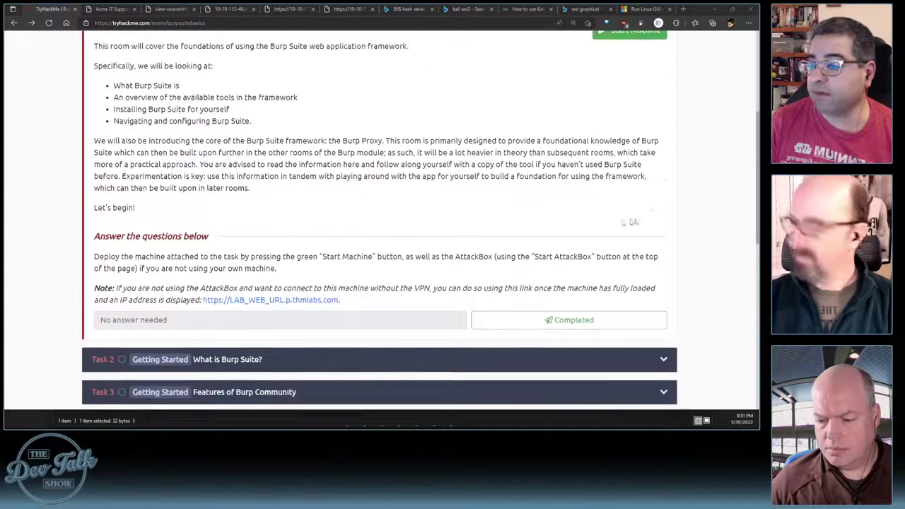
left_click(630, 88)
scroll(424, 192, "down", 1)
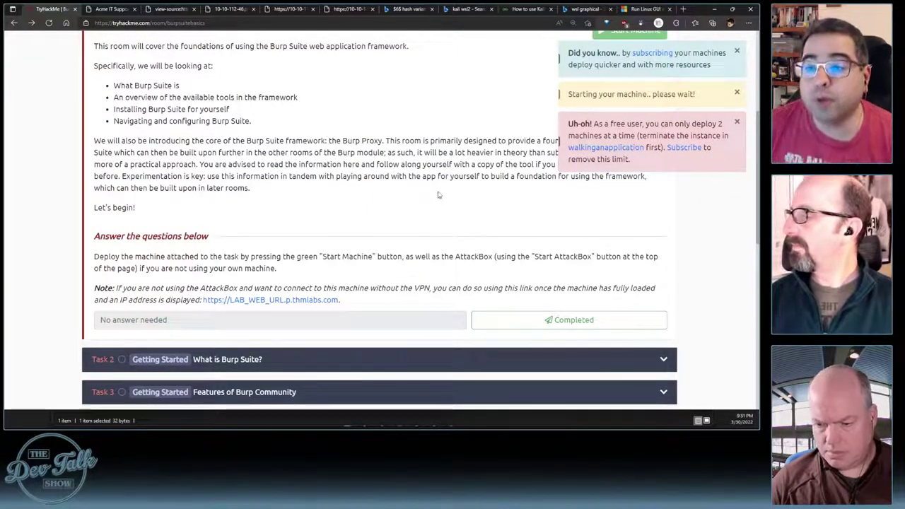
scroll(551, 202, "up", 3)
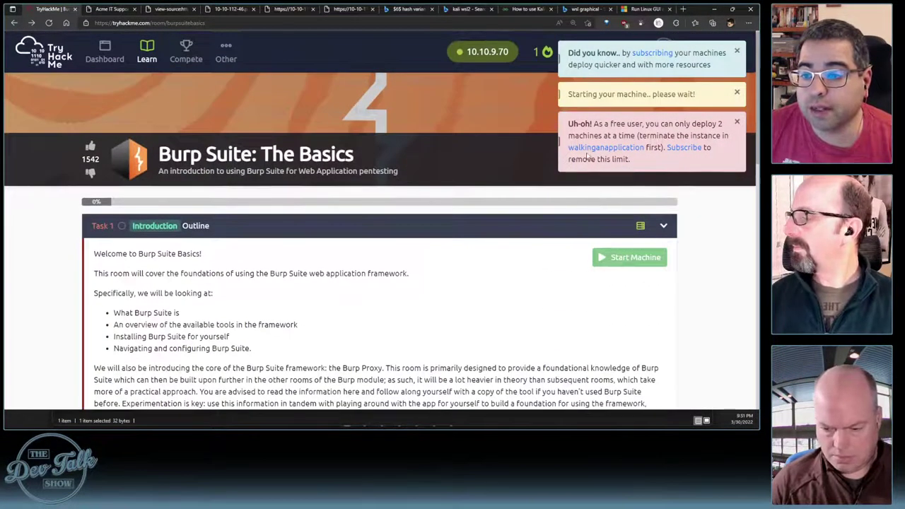
Check the AttackBox connection details and look over the Task 1 outline of the Burp Suite: The Basics room
left_click(486, 52)
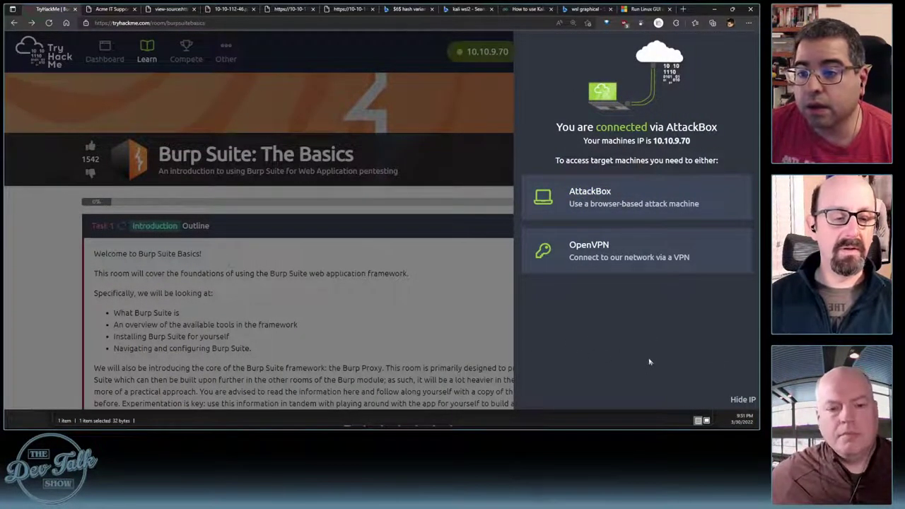
left_click(424, 300)
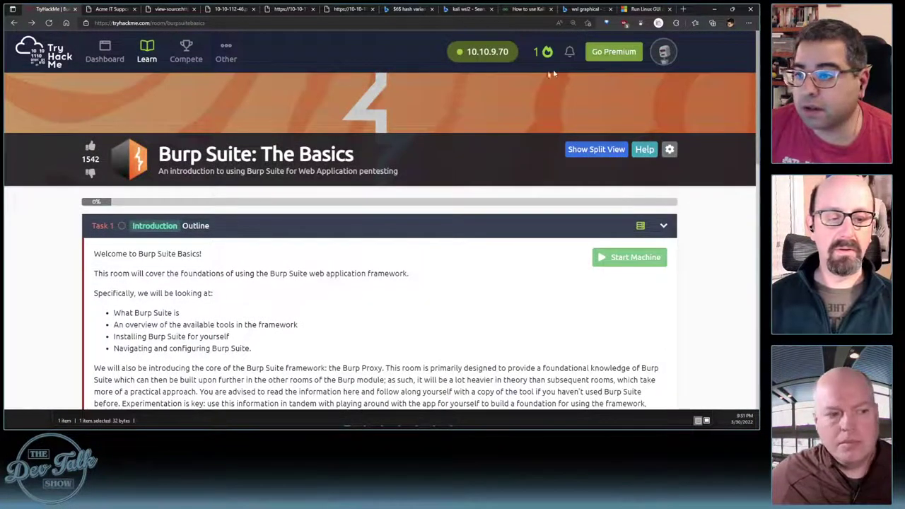
scroll(554, 73, "down", 1)
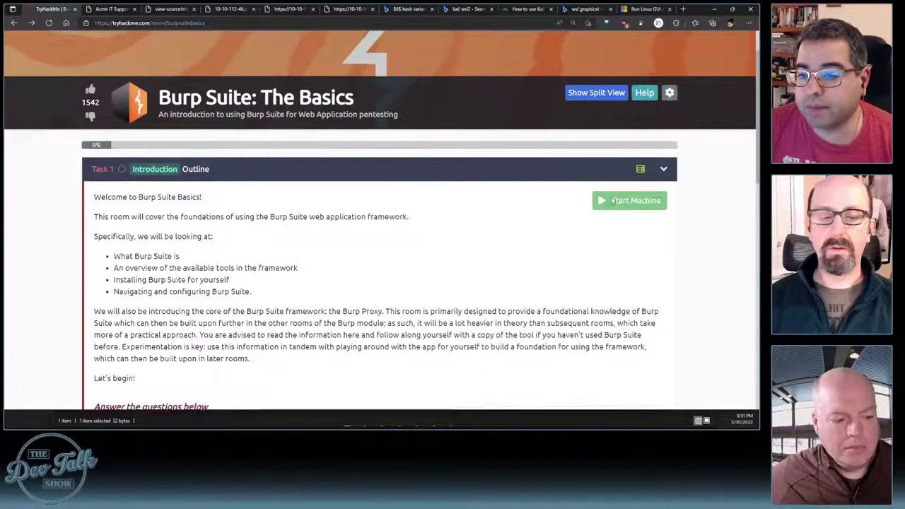
scroll(558, 250, "down", 3)
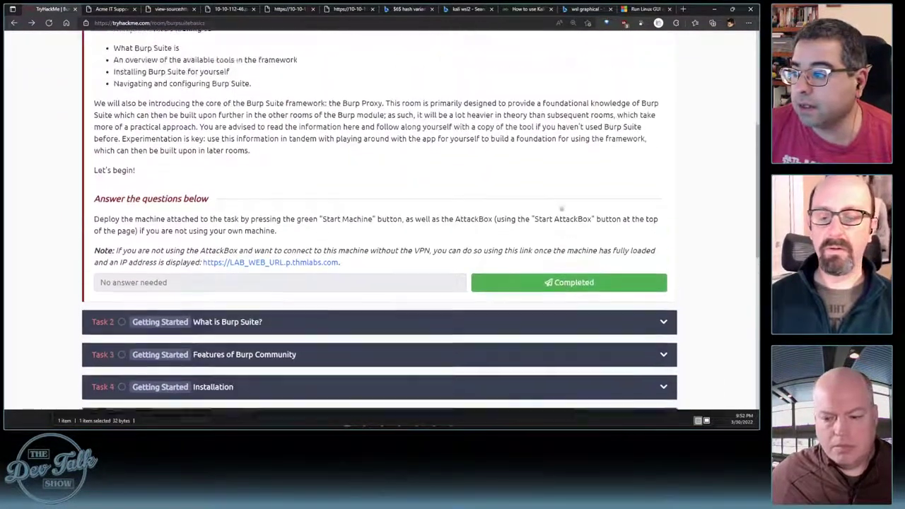
scroll(560, 209, "up", 5)
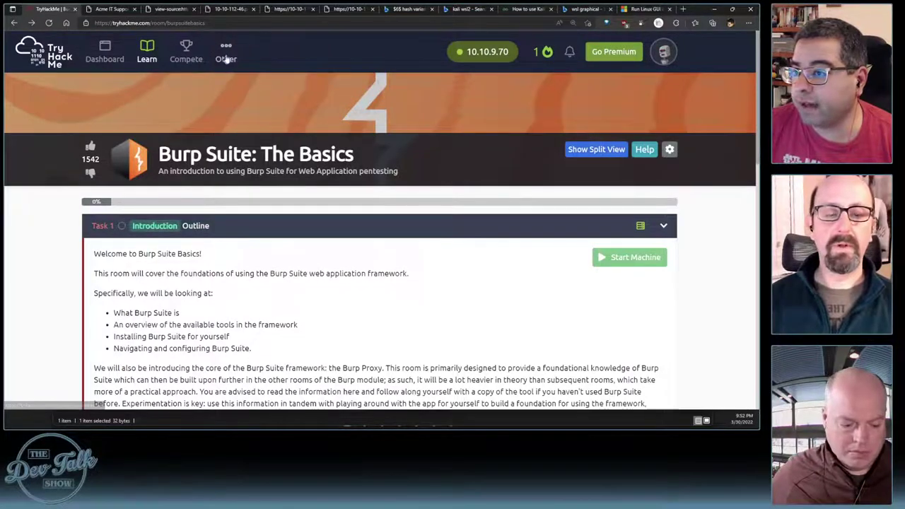
Find Walking An Application among the joined rooms, open it and terminate its running machine
left_click(662, 52)
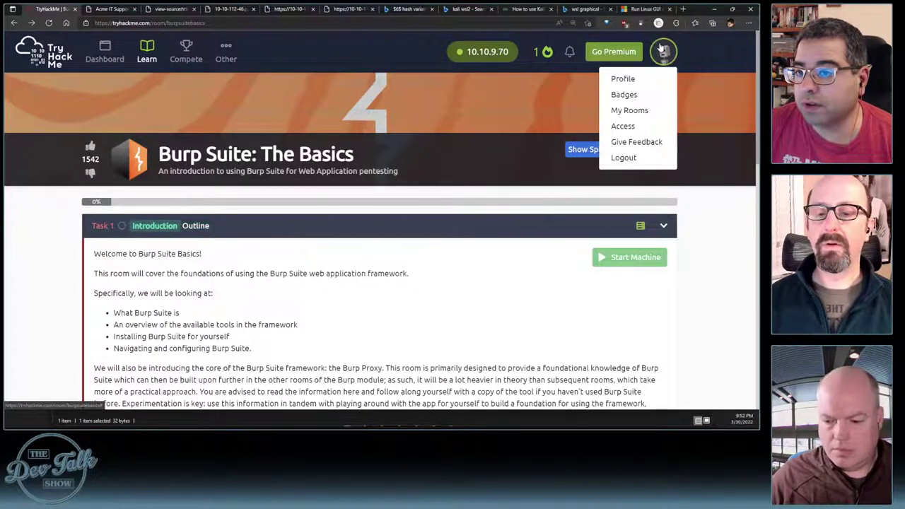
left_click(629, 110)
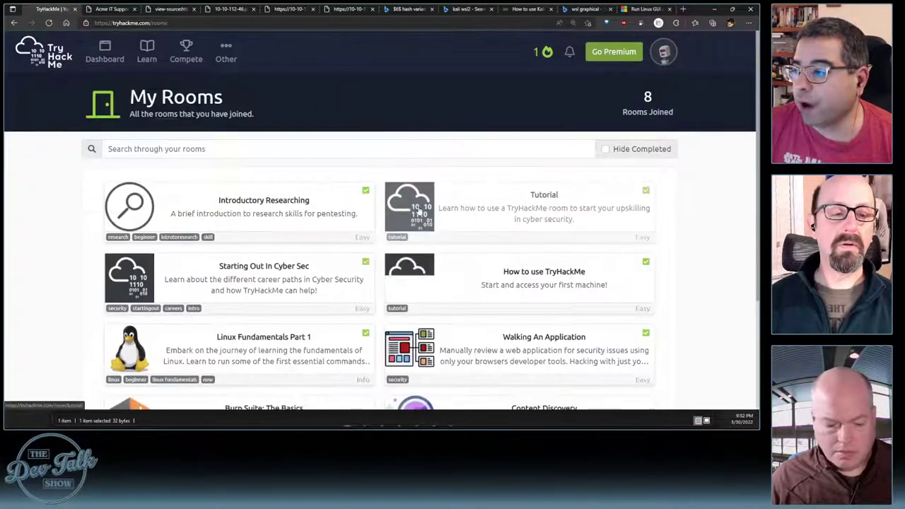
scroll(354, 208, "down", 2)
scroll(294, 203, "up", 2)
scroll(296, 207, "down", 3)
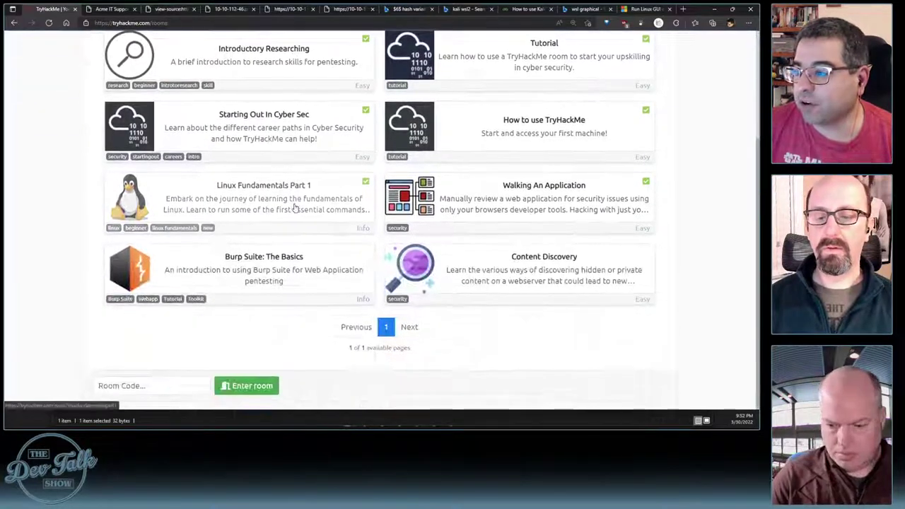
scroll(294, 205, "up", 4)
scroll(290, 212, "down", 3)
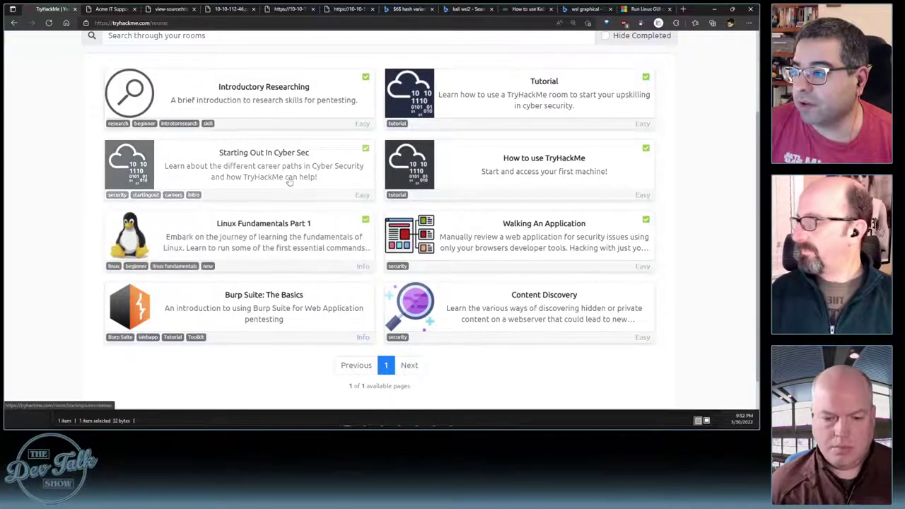
left_click(501, 224)
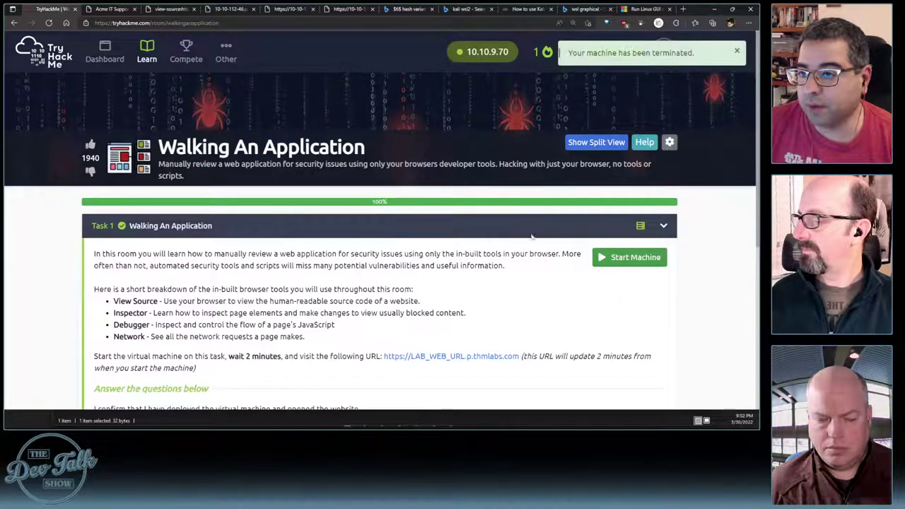
Hide the machine's IP address in the AttackBox connection details
left_click(503, 53)
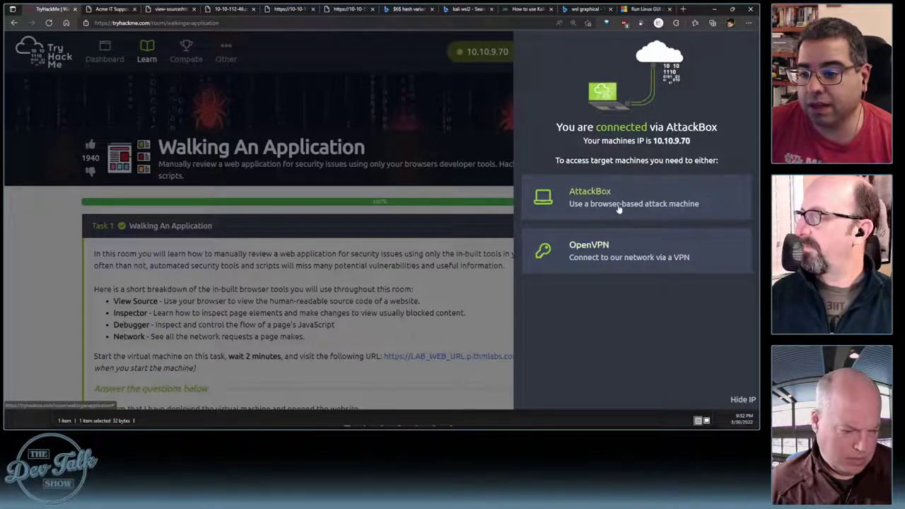
left_click(741, 401)
left_click(476, 310)
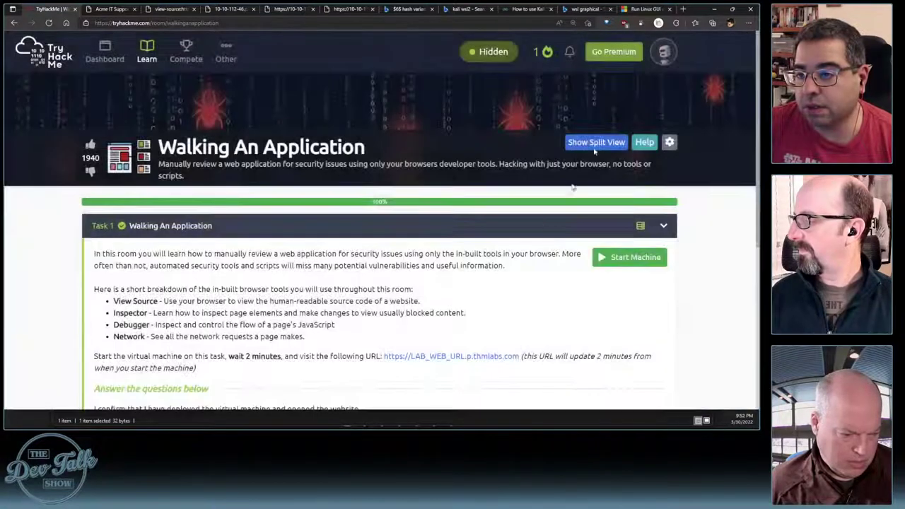
View the OpenVPN access page and return to the list of joined rooms
left_click(663, 52)
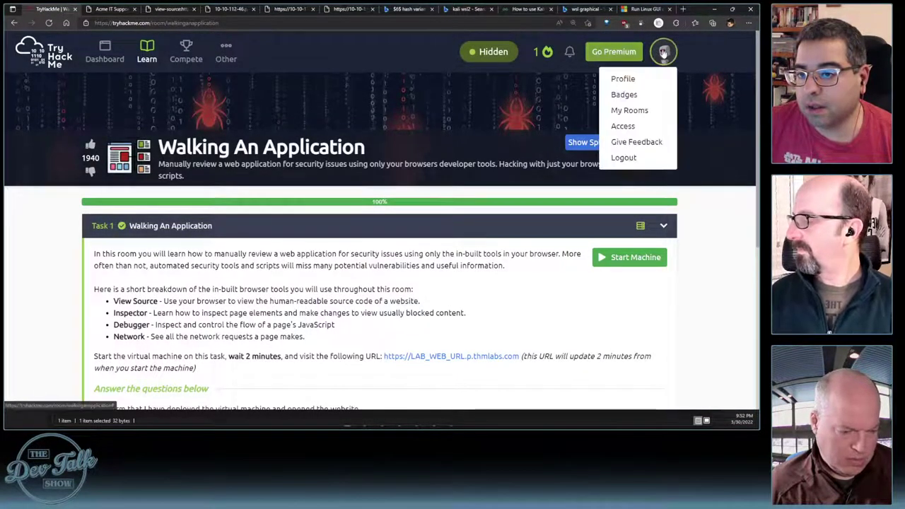
left_click(623, 126)
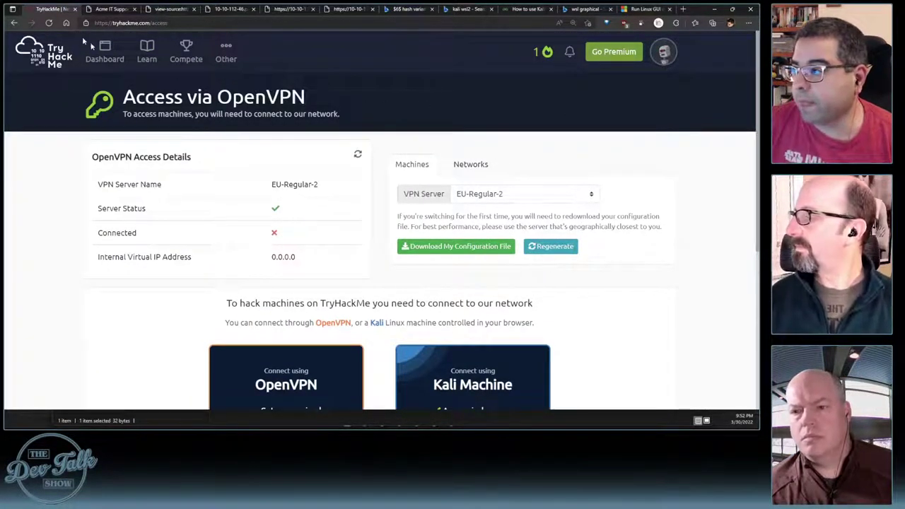
left_click(14, 24)
left_click(13, 24)
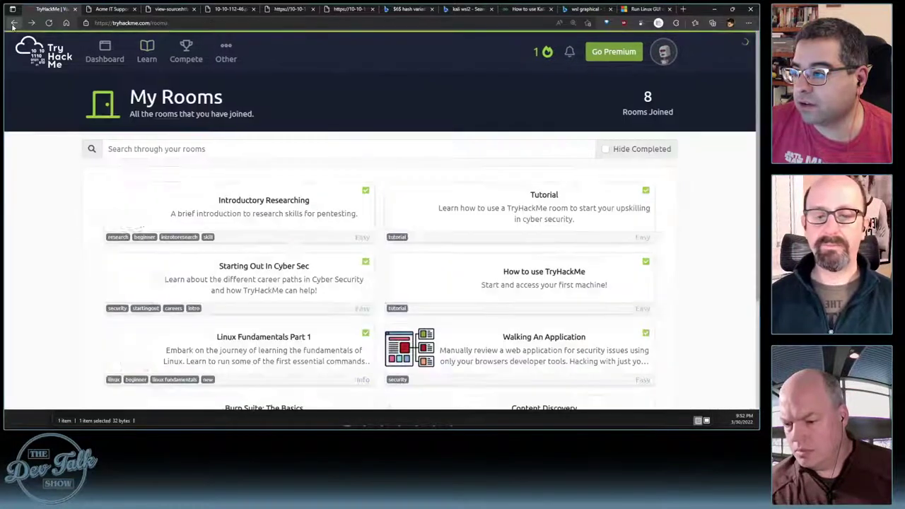
Reopen the Burp Suite: The Basics room from the joined rooms and start its Task 1 machine
scroll(275, 299, "down", 3)
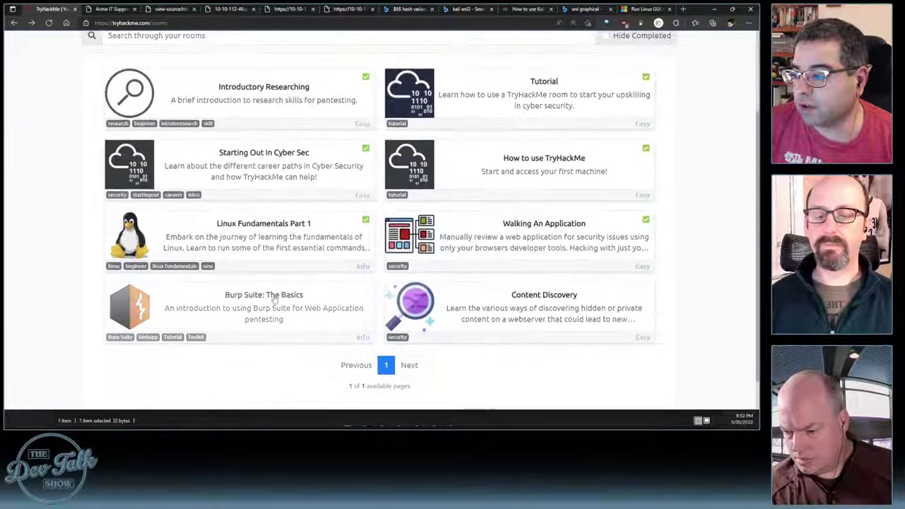
left_click(275, 299)
scroll(569, 157, "down", 2)
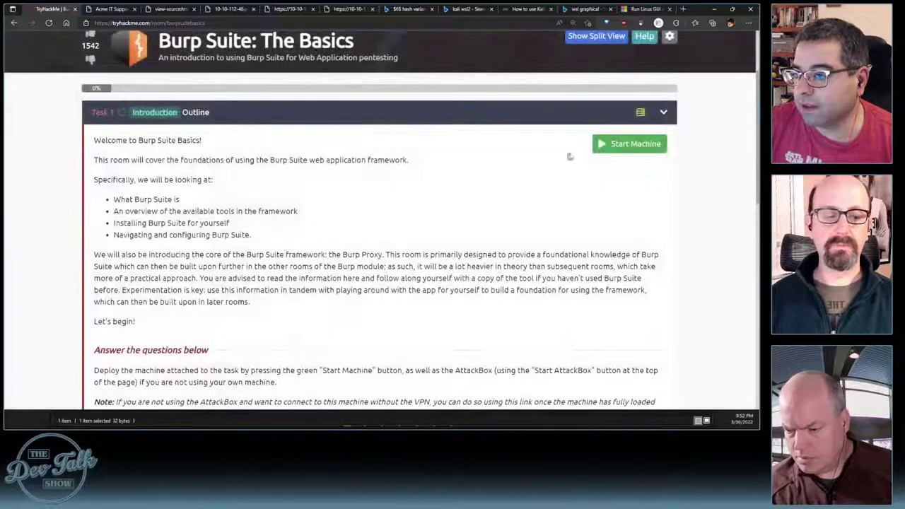
left_click(614, 144)
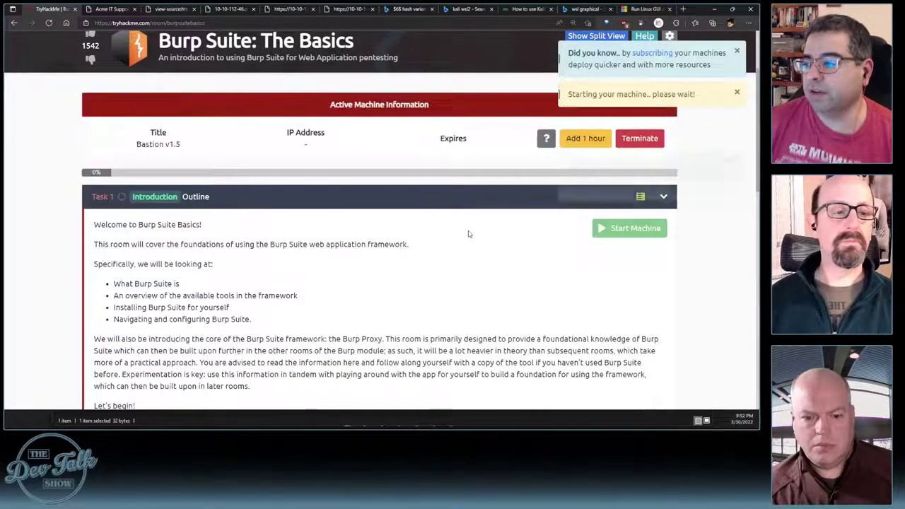
Review the active machine information and the Task 1 deployment instructions, glancing briefly at Task 2
scroll(469, 233, "down", 4)
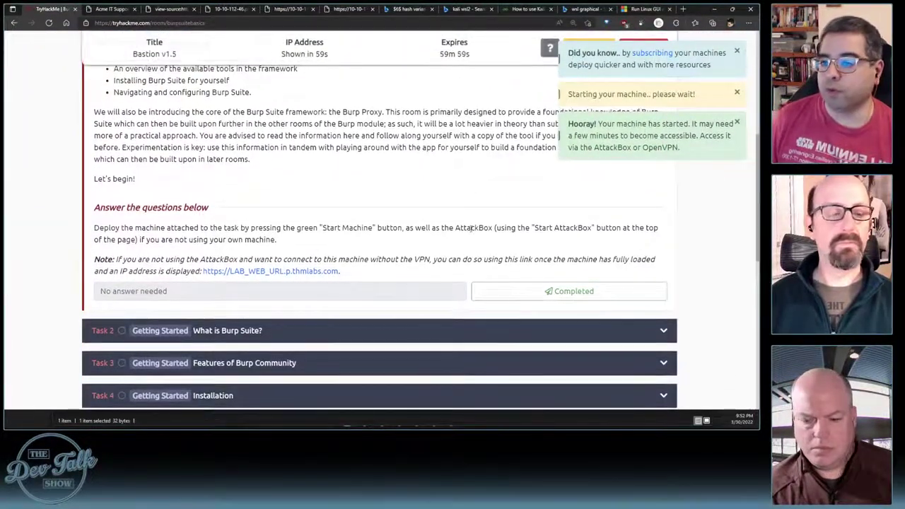
scroll(472, 227, "down", 1)
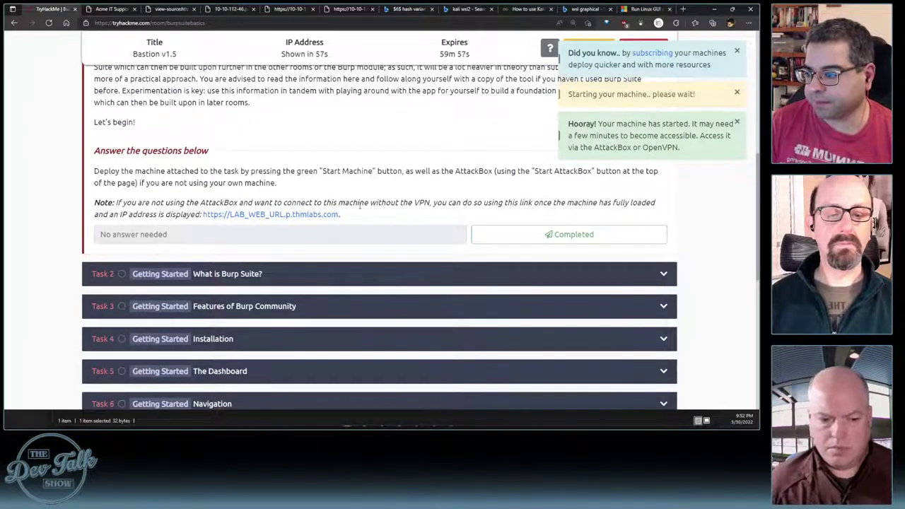
left_click(487, 273)
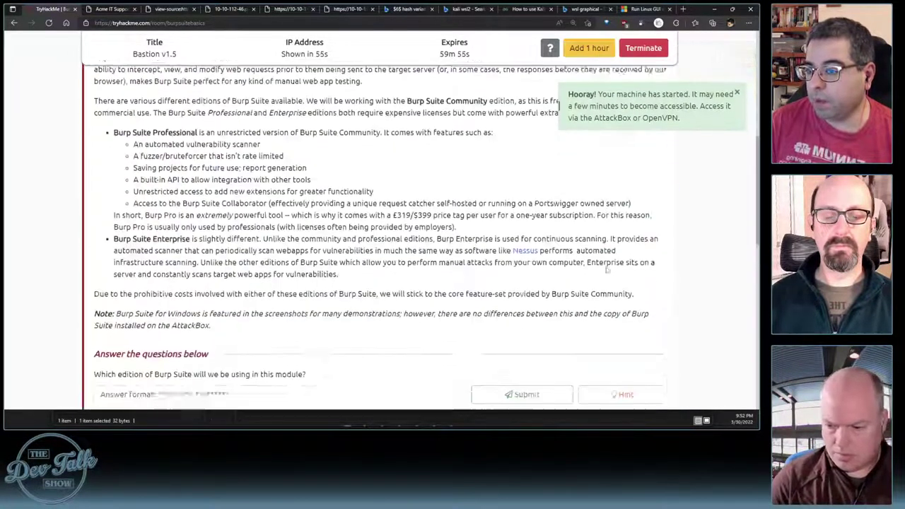
scroll(475, 243, "up", 6)
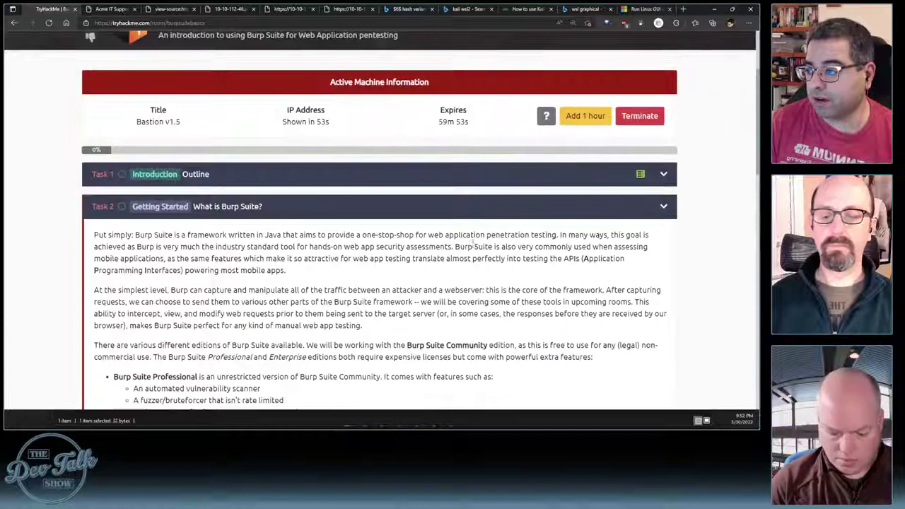
left_click(329, 178)
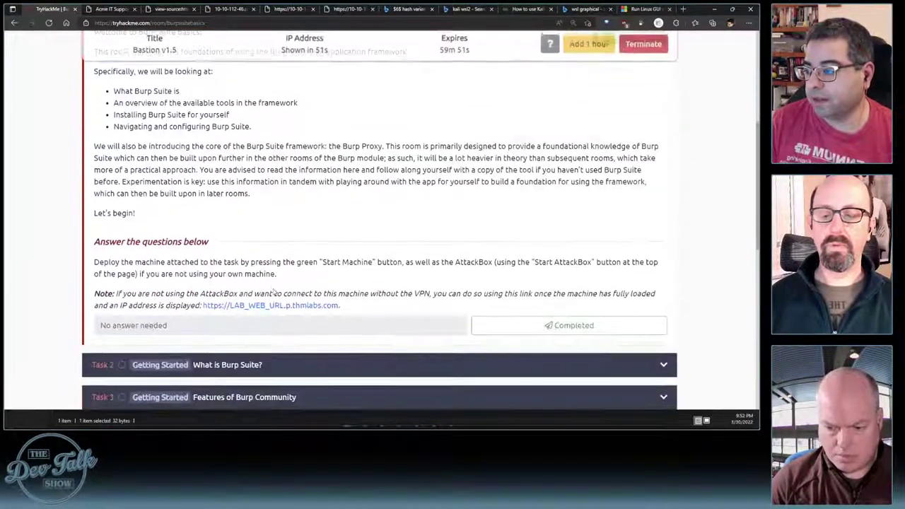
scroll(404, 259, "up", 3)
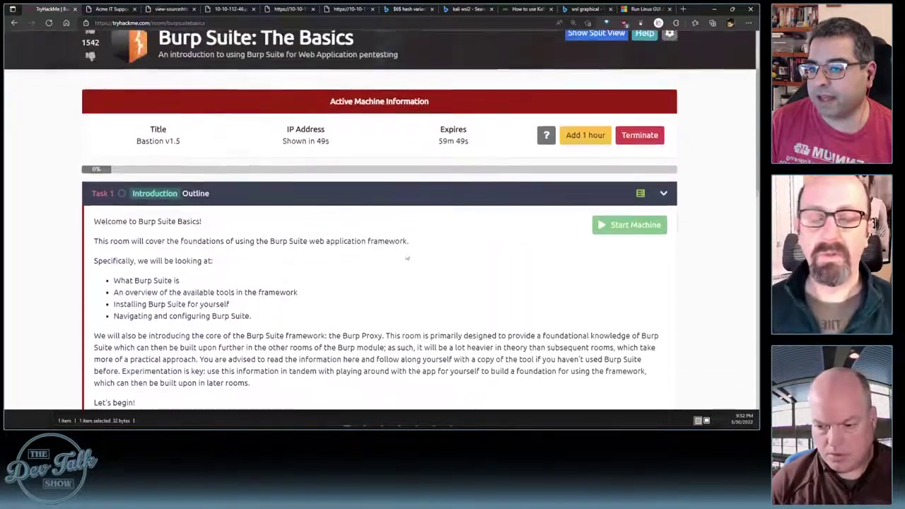
scroll(404, 259, "down", 3)
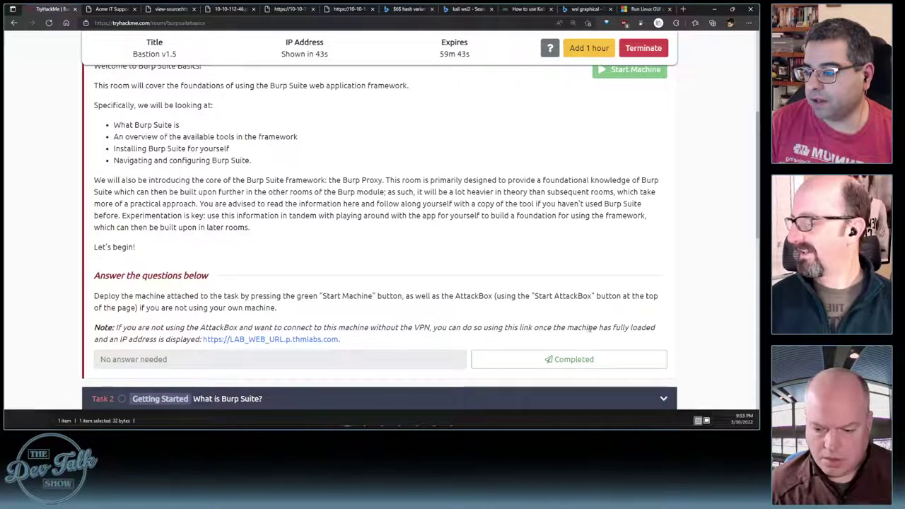
Expand Task 2, What is Burp Suite?, and read its edition descriptions and questions
scroll(465, 289, "down", 2)
left_click(293, 289)
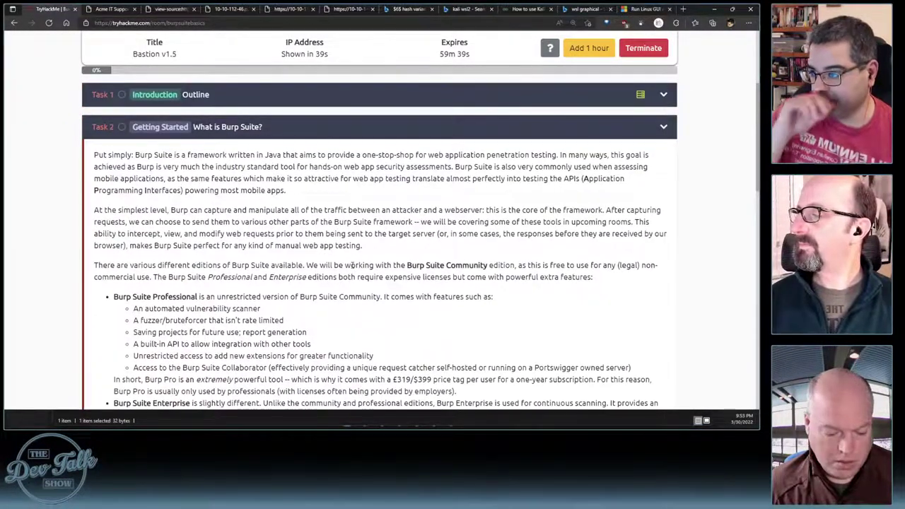
scroll(351, 265, "down", 3)
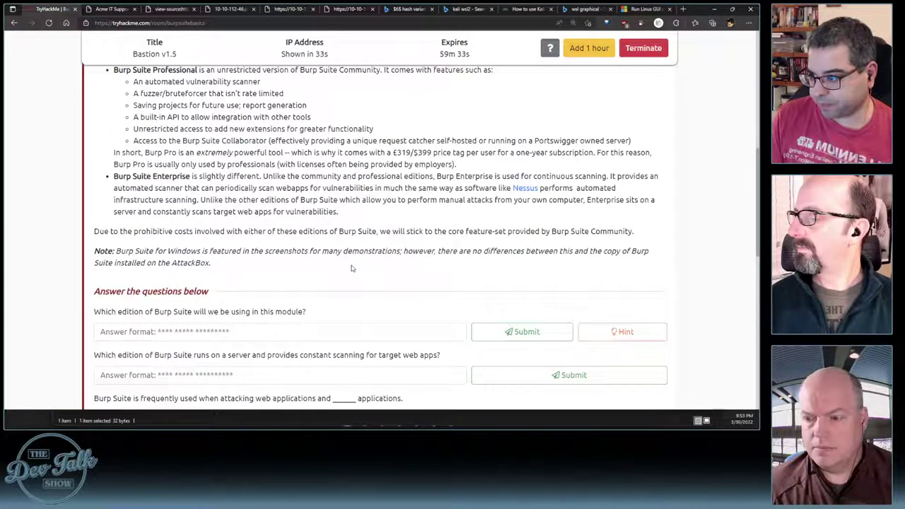
scroll(351, 268, "down", 1)
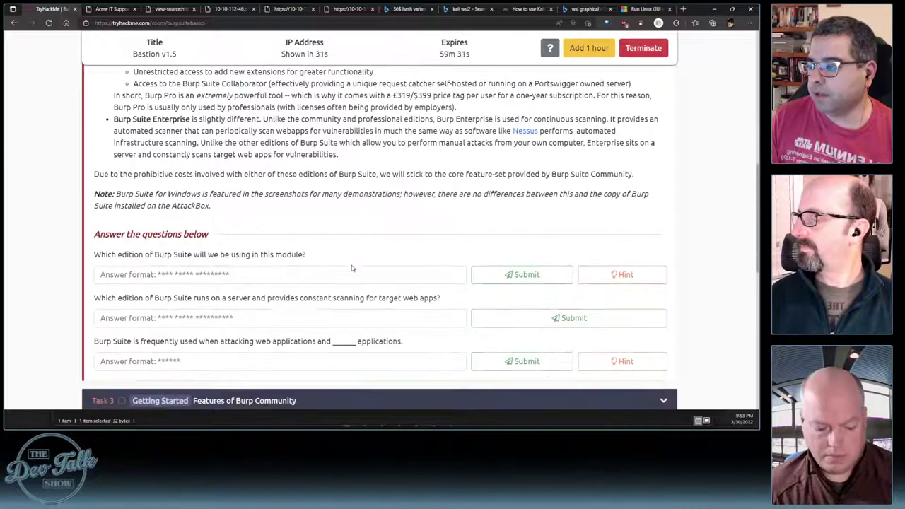
scroll(350, 247, "up", 3)
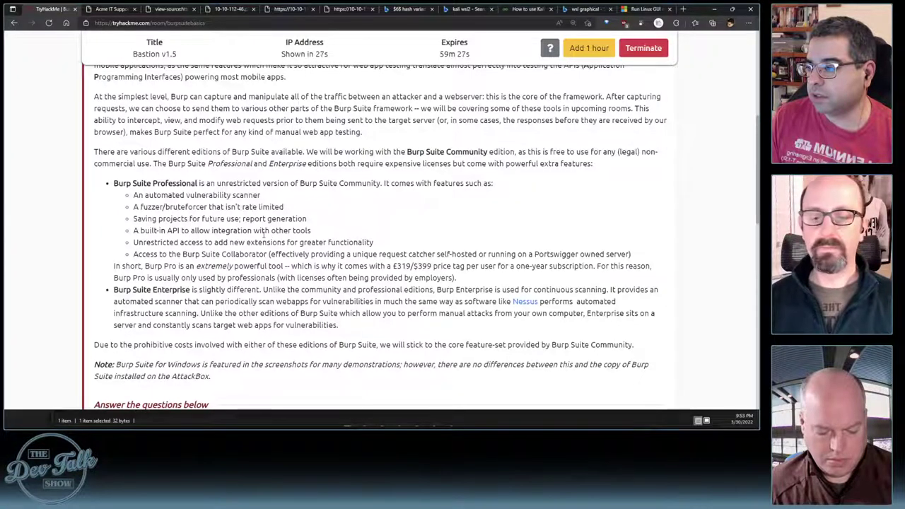
scroll(266, 233, "up", 1)
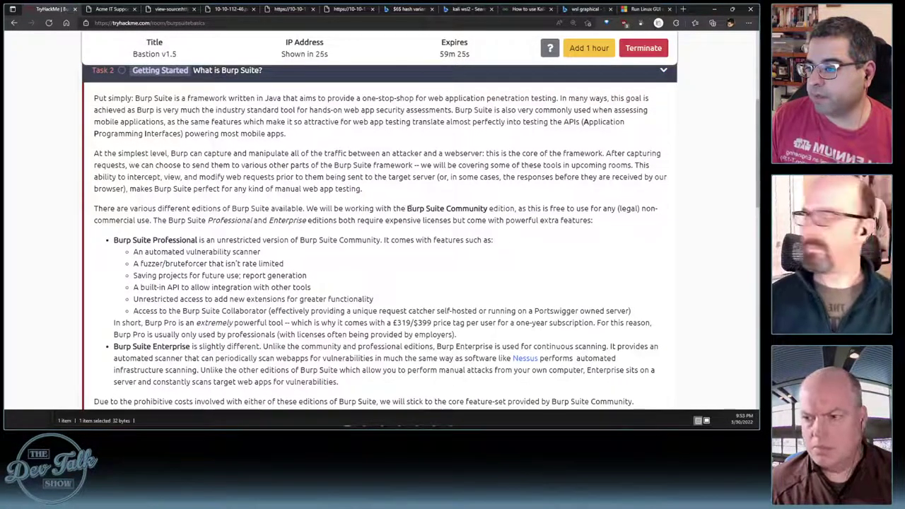
Answer Task 2's question about the edition used in this module with "Burp Suite Community", copied from the task text, and submit it
left_click_drag(408, 209, 488, 208)
key("ctrl+c")
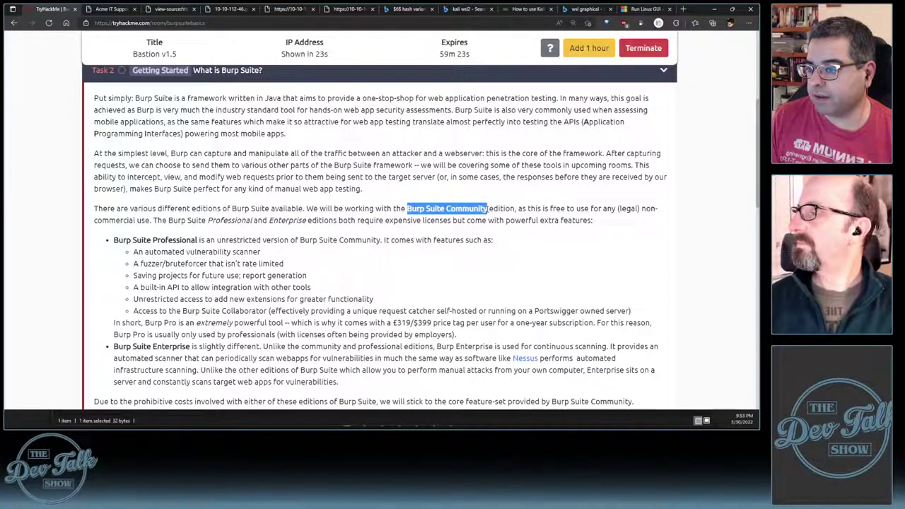
scroll(443, 240, "down", 3)
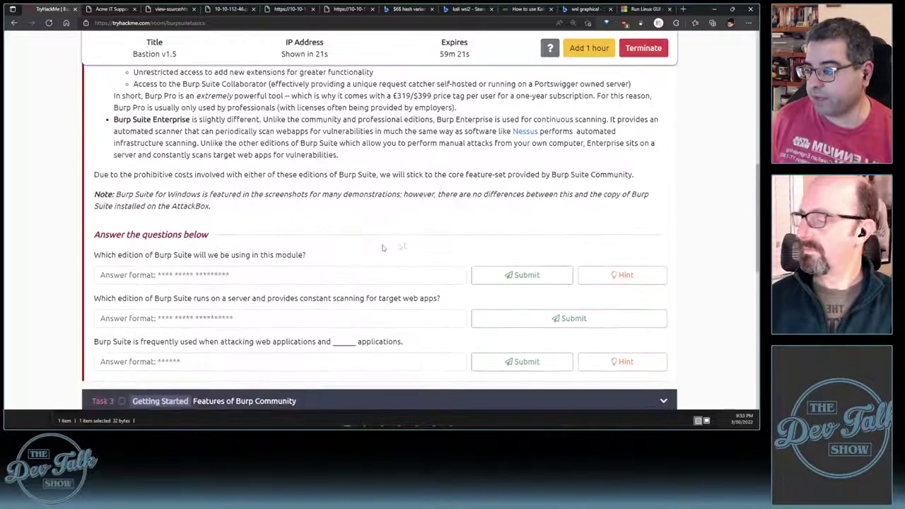
left_click(294, 274)
key("ctrl+v")
left_click(509, 275)
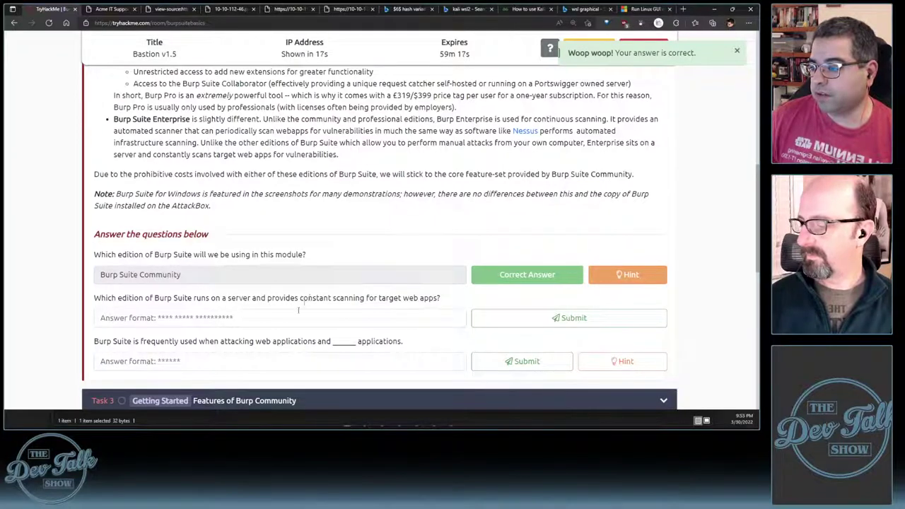
Copy "Burp Suite Enterprise" from the edition descriptions and submit it as the answer to the constant server scanning question
scroll(360, 228, "up", 2)
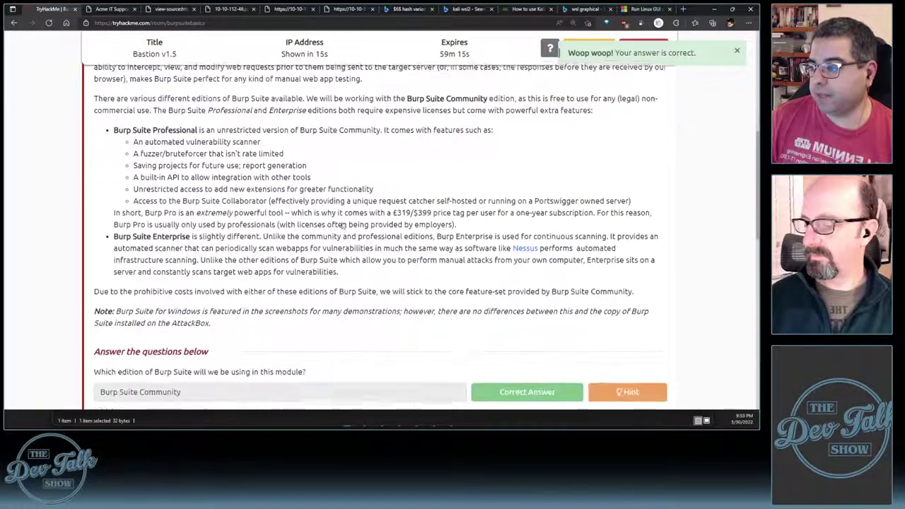
scroll(264, 235, "down", 1)
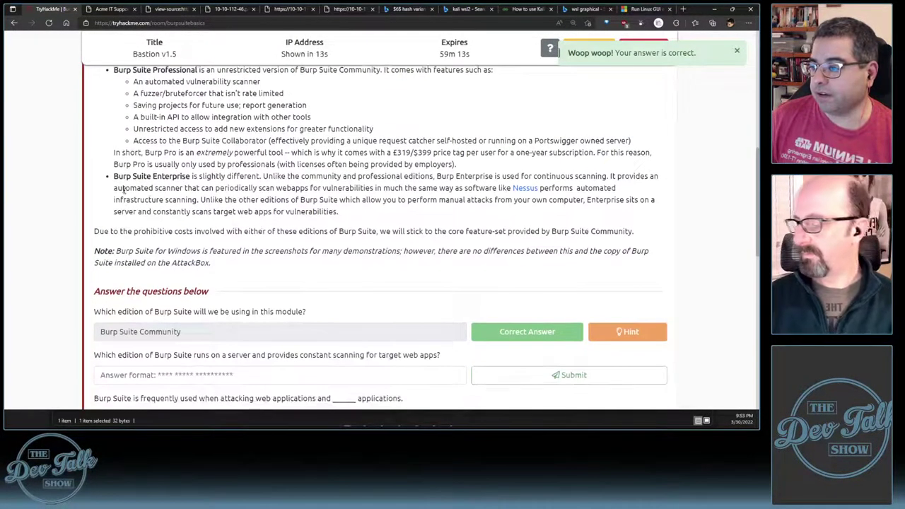
left_click_drag(113, 177, 193, 177)
key("ctrl+c")
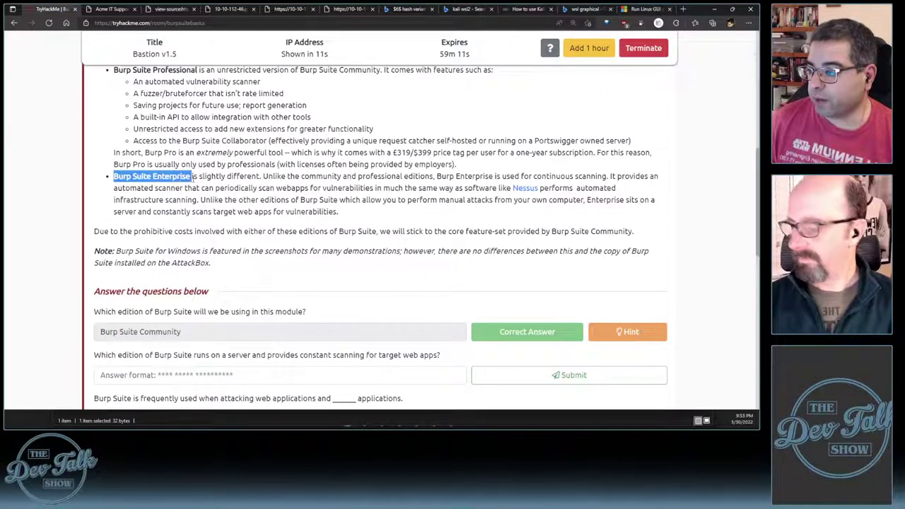
scroll(202, 226, "down", 2)
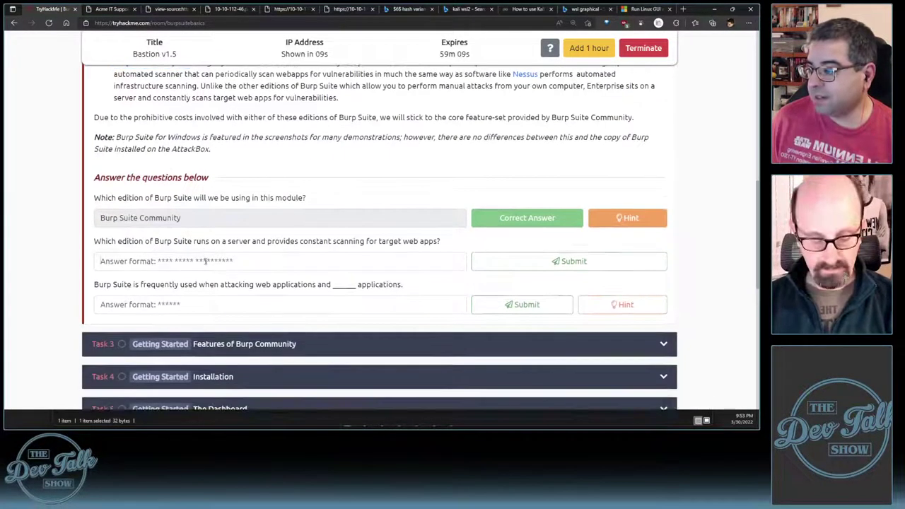
key("ctrl+v")
left_click(569, 261)
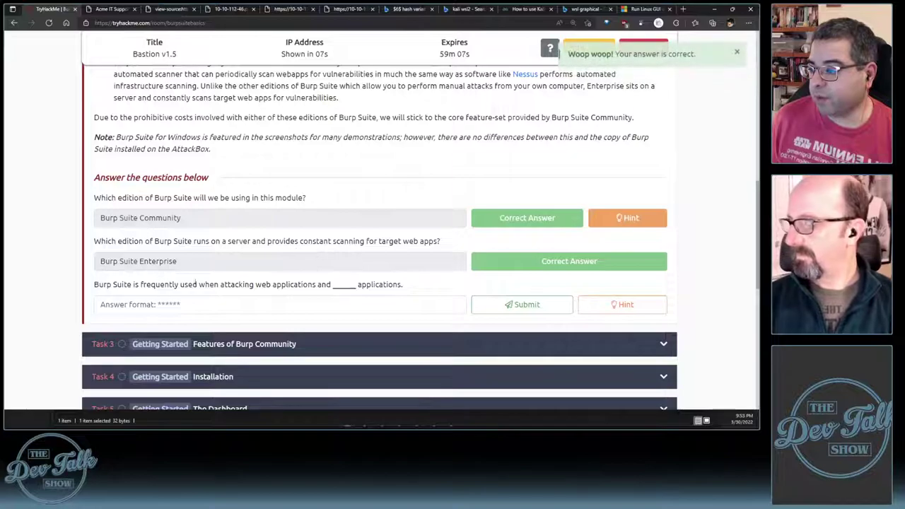
Copy "mobile" from the opening paragraph and submit it as the missing word in Task 2's last question
scroll(240, 254, "up", 3)
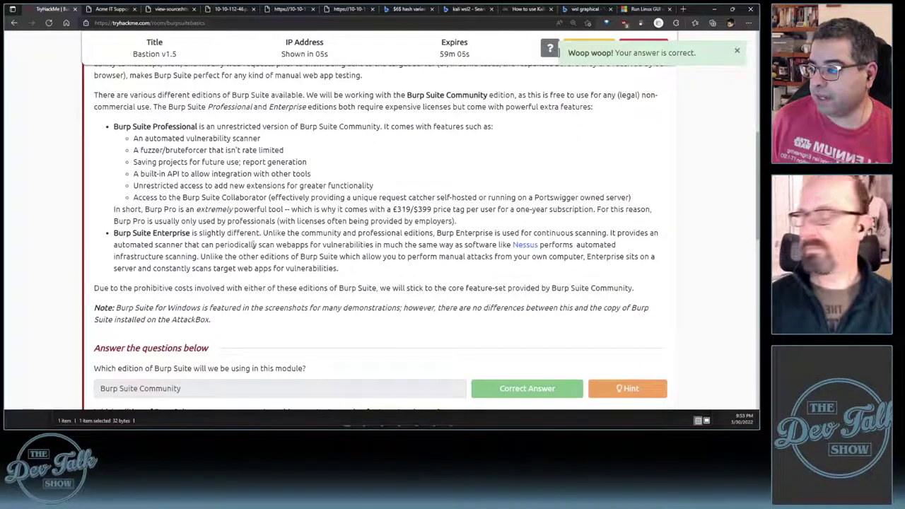
scroll(254, 244, "up", 3)
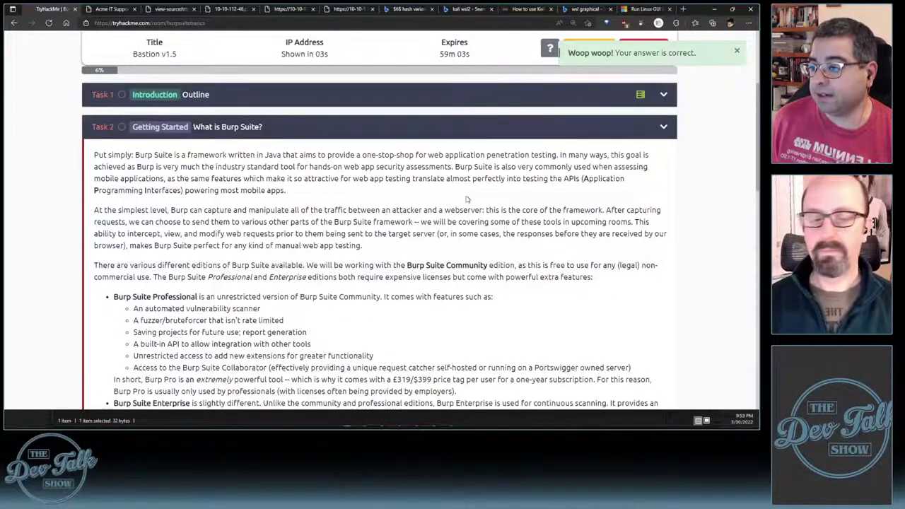
scroll(466, 199, "down", 1)
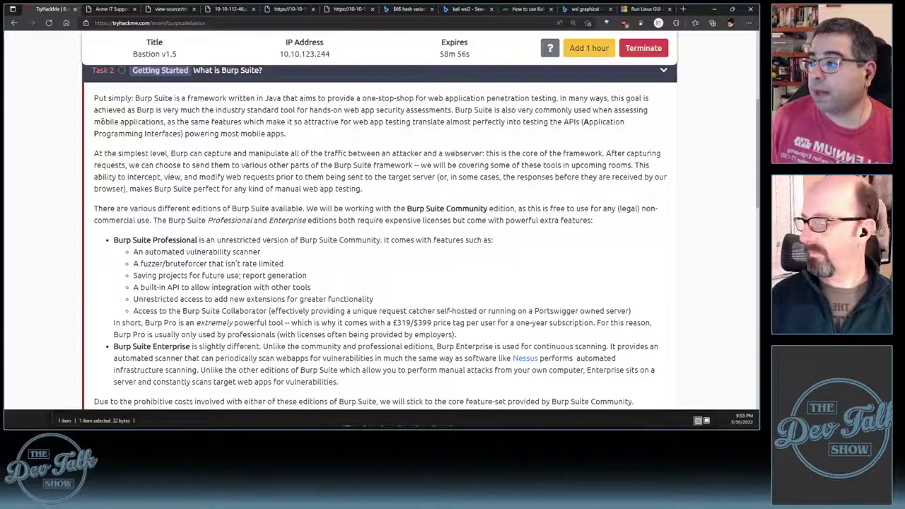
double_click(97, 121)
key("ctrl+c")
scroll(192, 199, "down", 3)
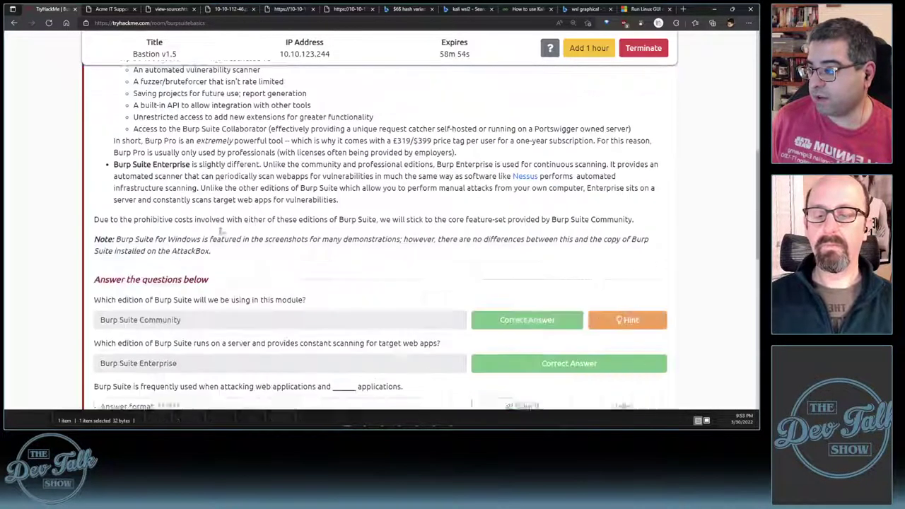
left_click(202, 361)
key("ctrl+v")
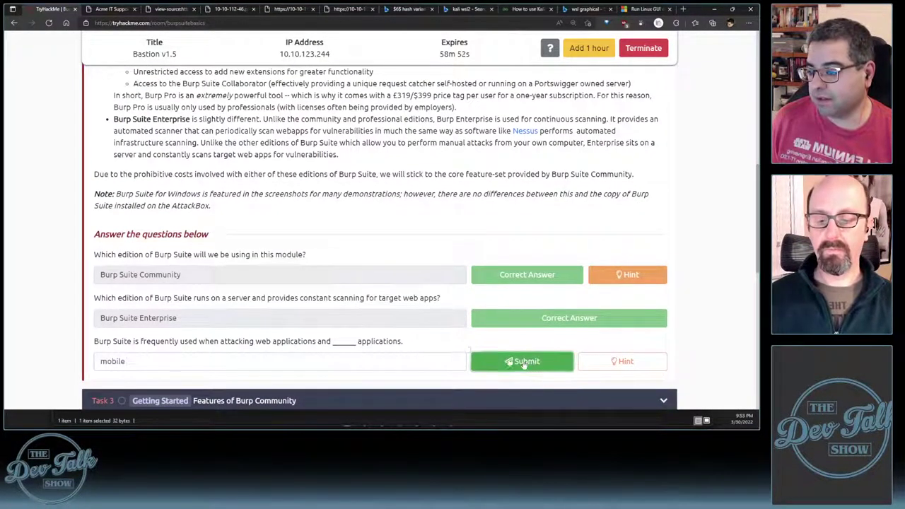
left_click(510, 363)
Expand Task 5, The Dashboard, to view its Burp Suite startup instructions
scroll(338, 192, "down", 1)
scroll(337, 192, "down", 2)
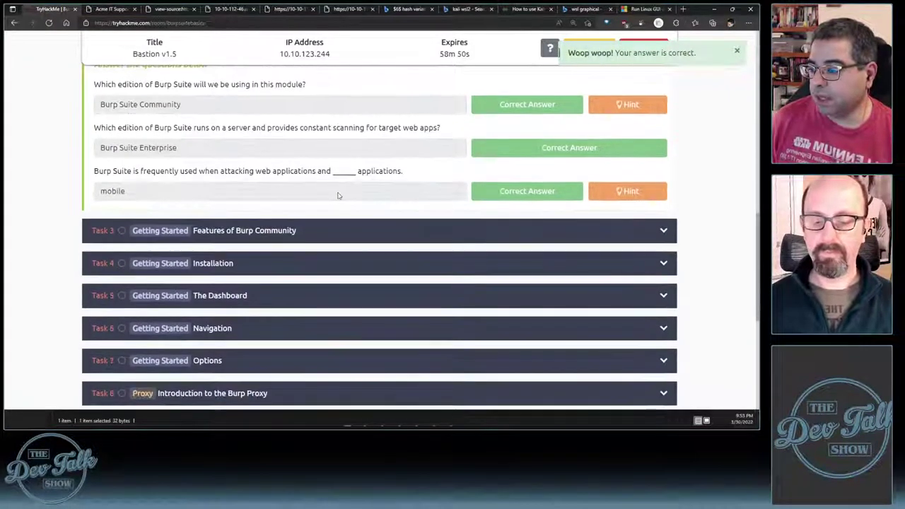
left_click(305, 298)
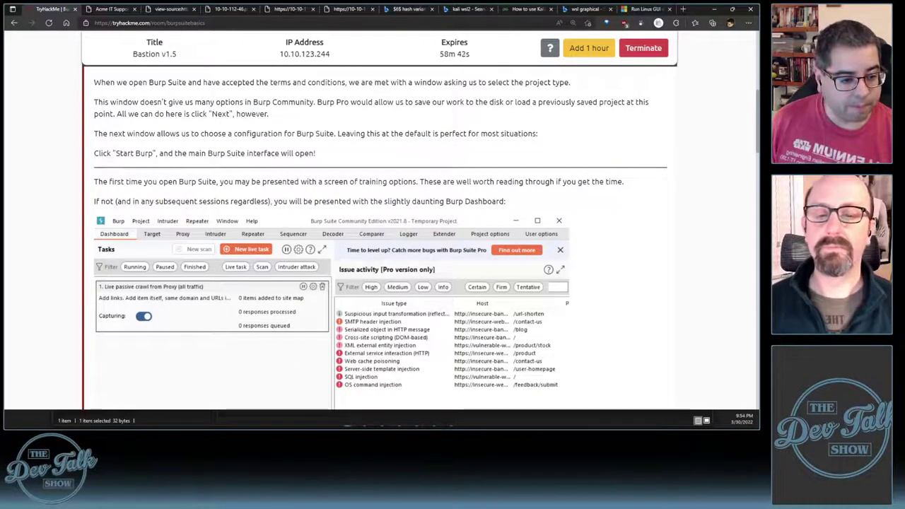
In the Kali virtual machine, accept Burp Suite's terms and start a temporary project using Burp defaults
key("alt+Tab")
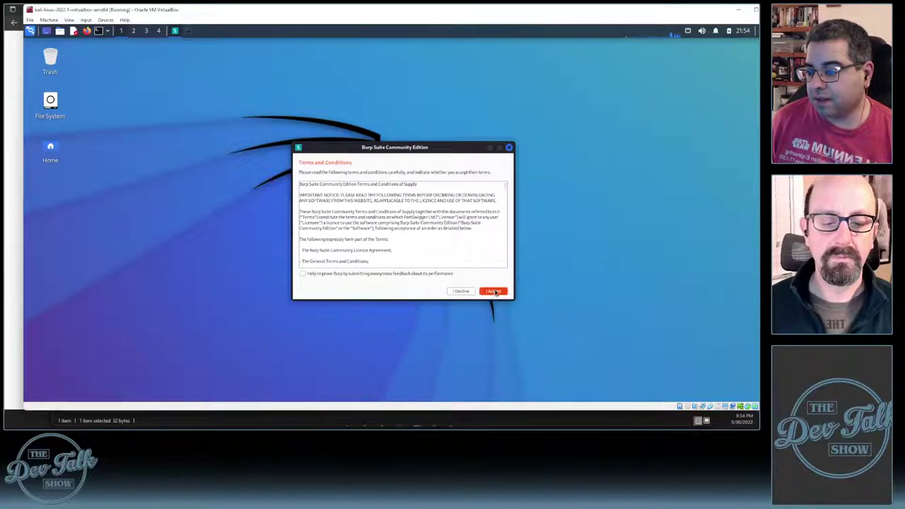
left_click(494, 292)
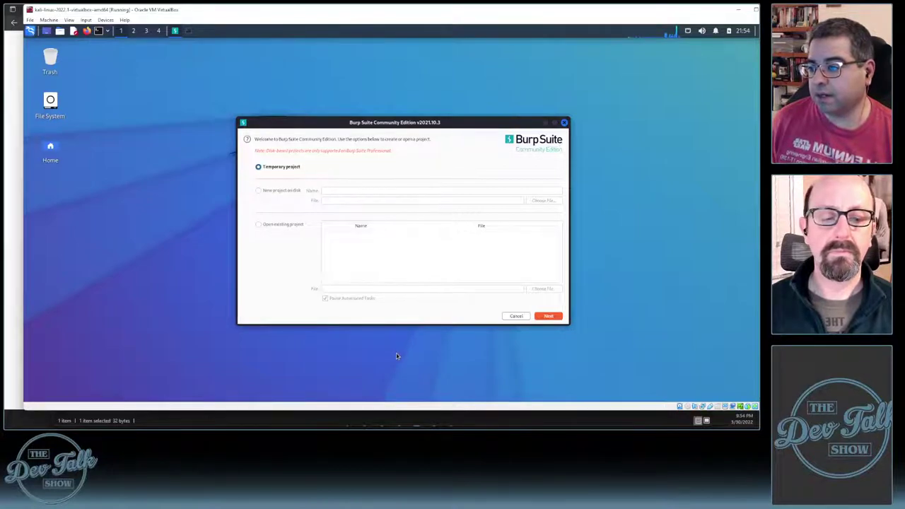
left_click(549, 317)
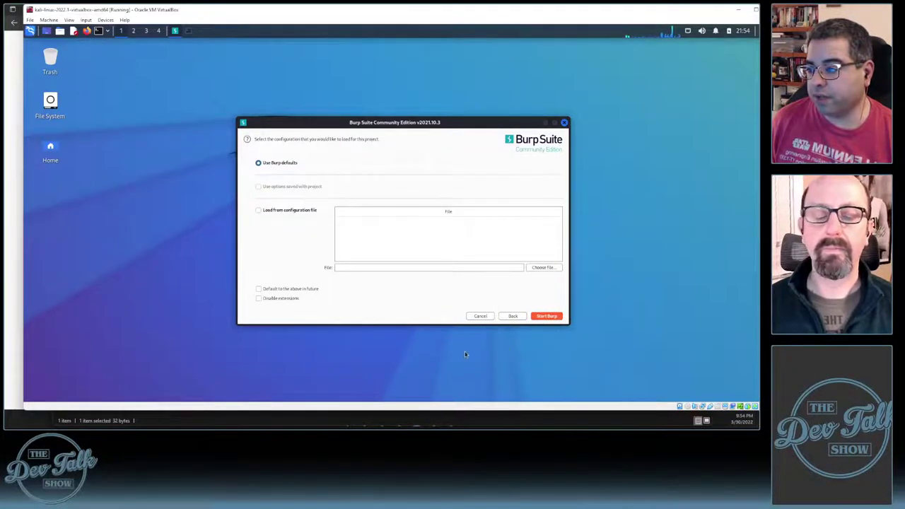
left_click(546, 316)
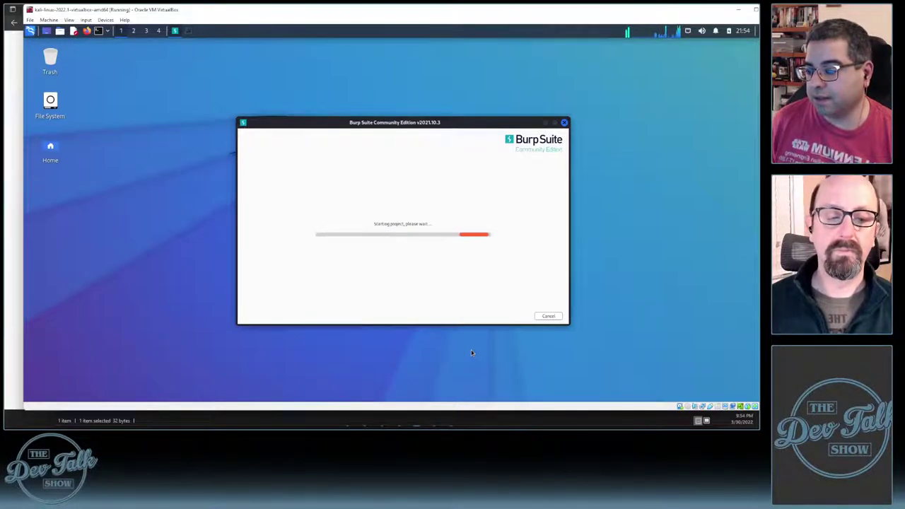
Return to the TryHackMe room and read Task 5's notes on the training screen and the example Burp Dashboard
key("alt+Tab")
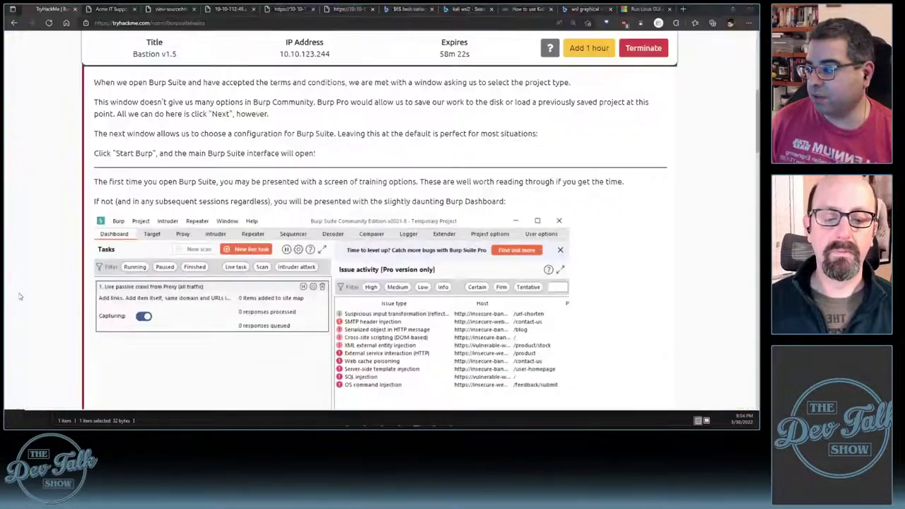
scroll(399, 242, "down", 2)
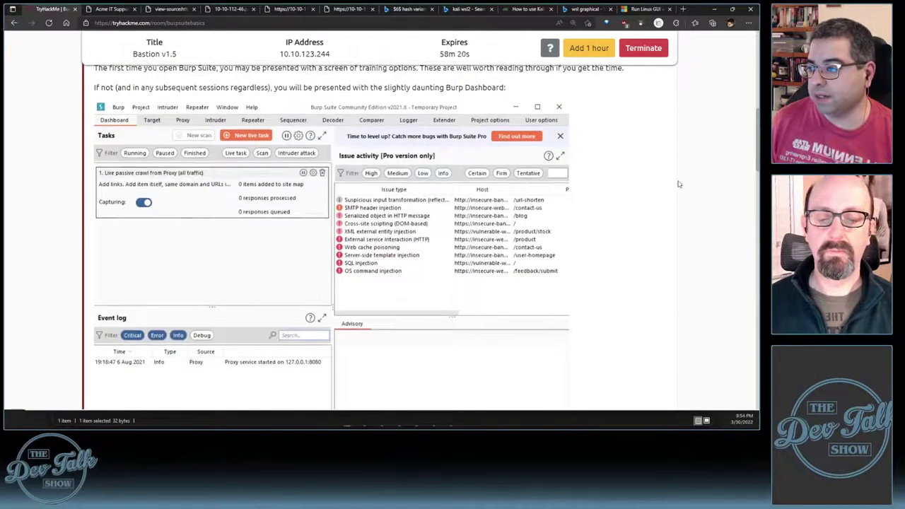
scroll(679, 182, "up", 1)
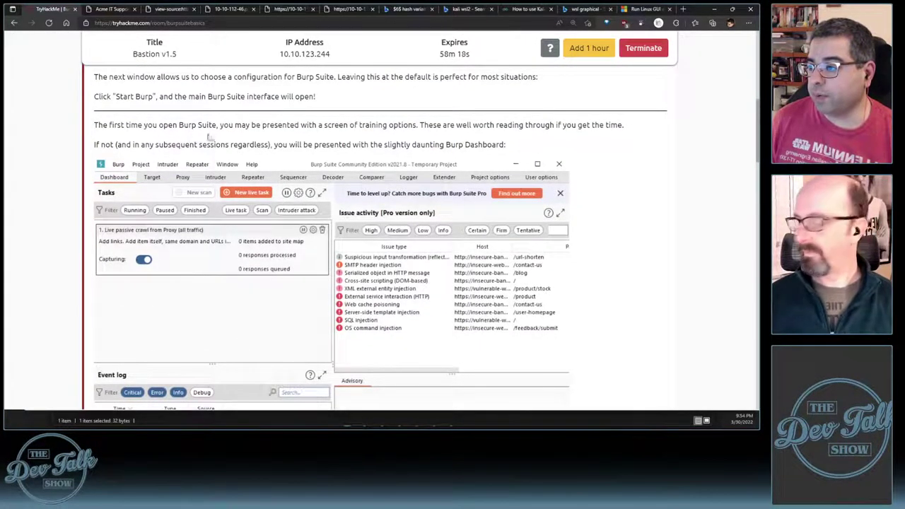
scroll(606, 140, "down", 1)
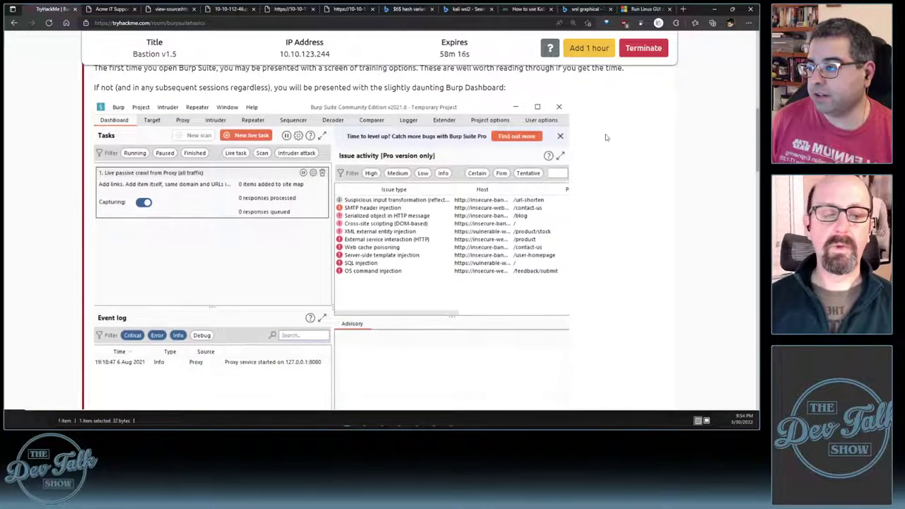
scroll(605, 137, "down", 1)
scroll(523, 120, "up", 1)
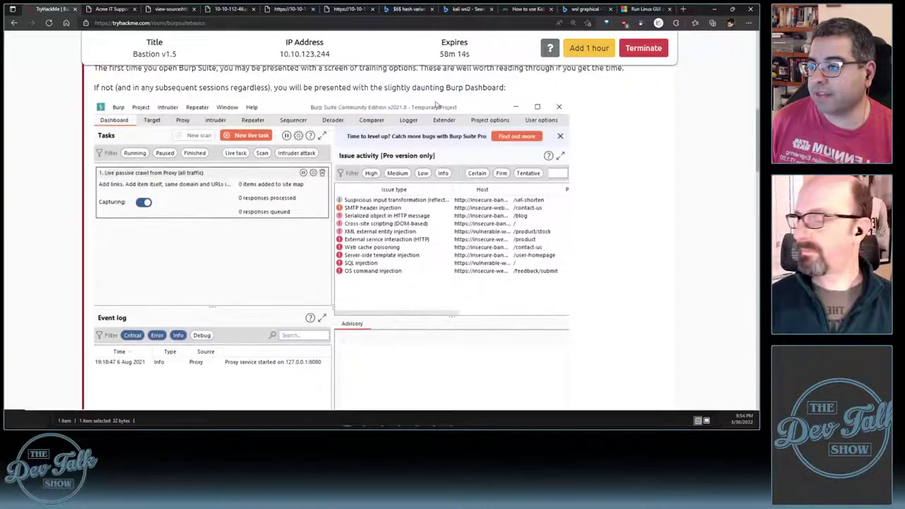
scroll(577, 153, "down", 2)
scroll(591, 153, "up", 2)
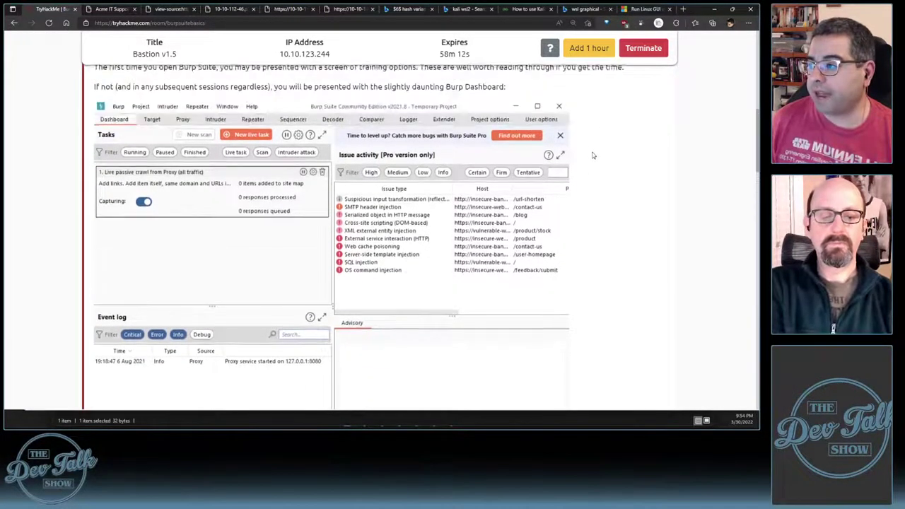
scroll(592, 154, "down", 2)
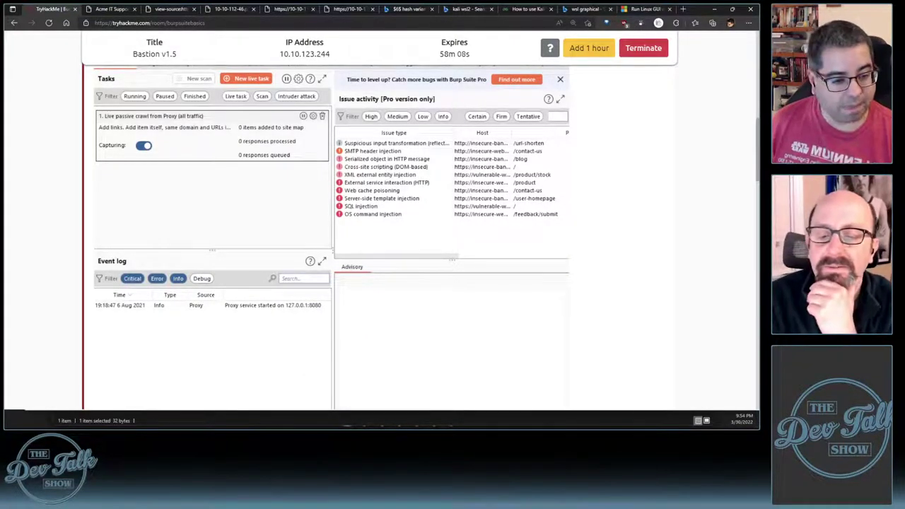
Switch to Burp Suite in the virtual machine, dismiss the out-of-date notice, and show the Dashboard in a maximized VM window
key("alt+Tab")
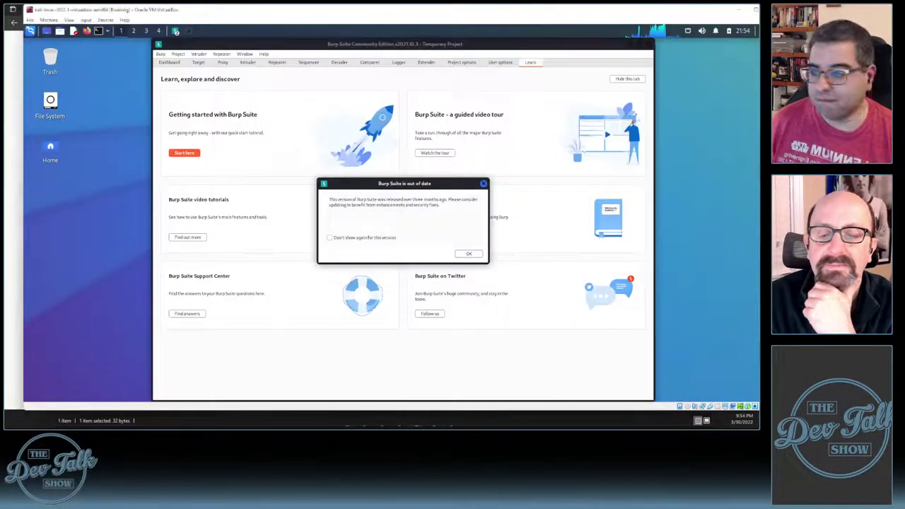
left_click(469, 255)
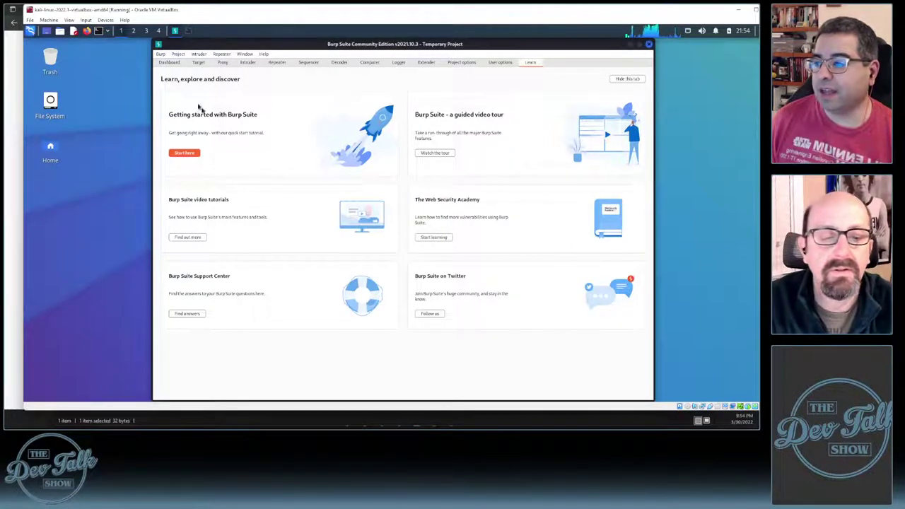
left_click(170, 62)
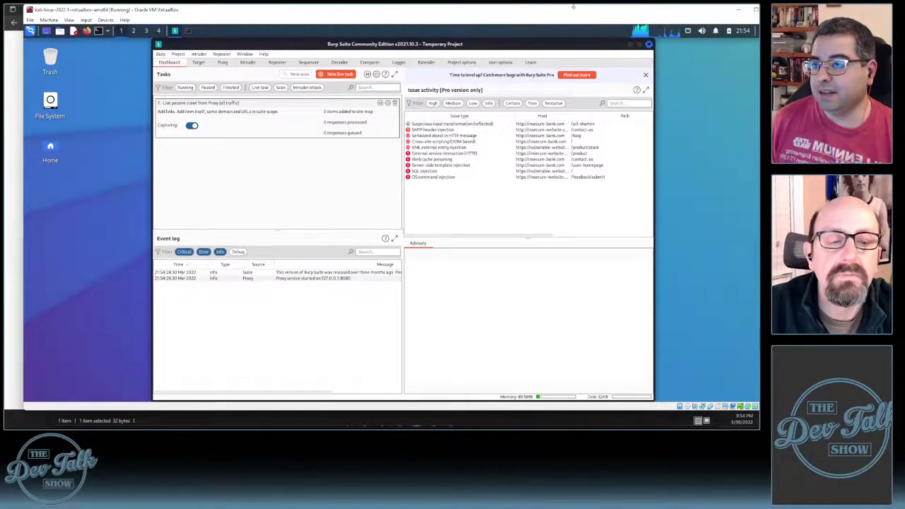
left_click(755, 11)
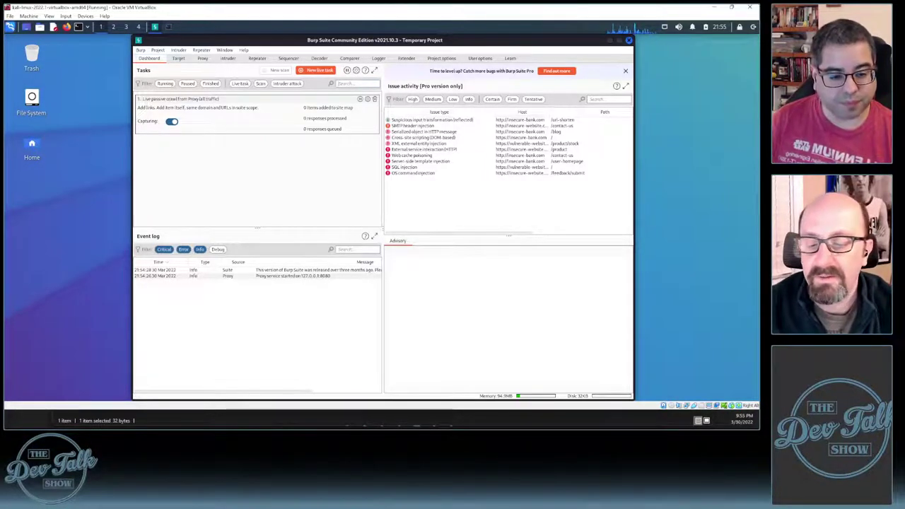
key("alt+Tab")
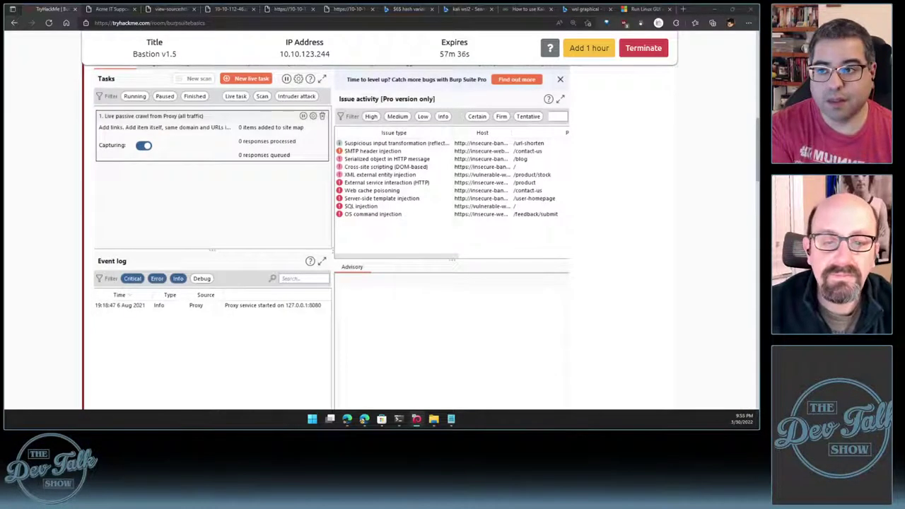
left_click(683, 9)
key("ctrl+w")
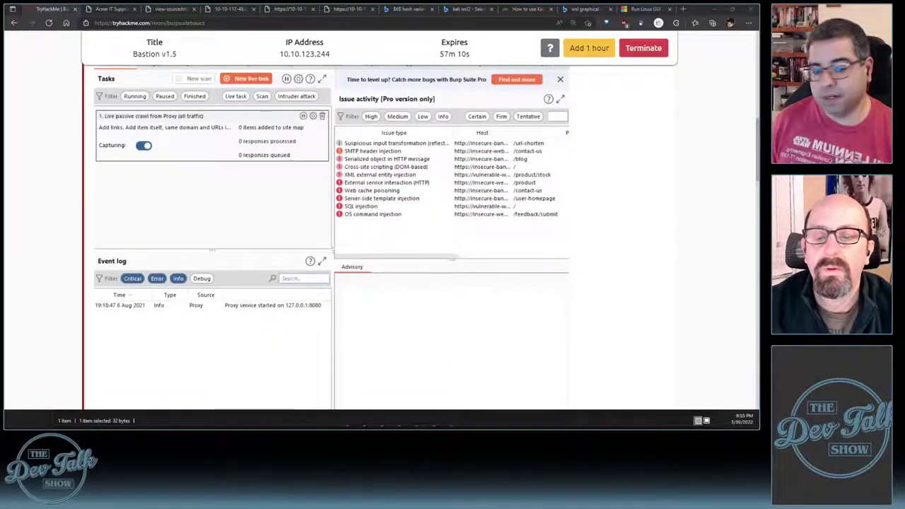
key("alt+Tab")
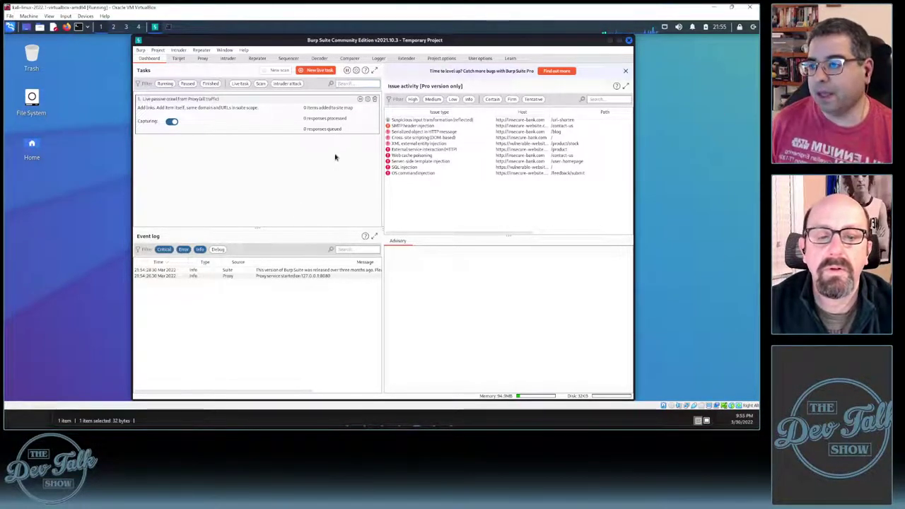
left_click(201, 49)
mouse_move(141, 49)
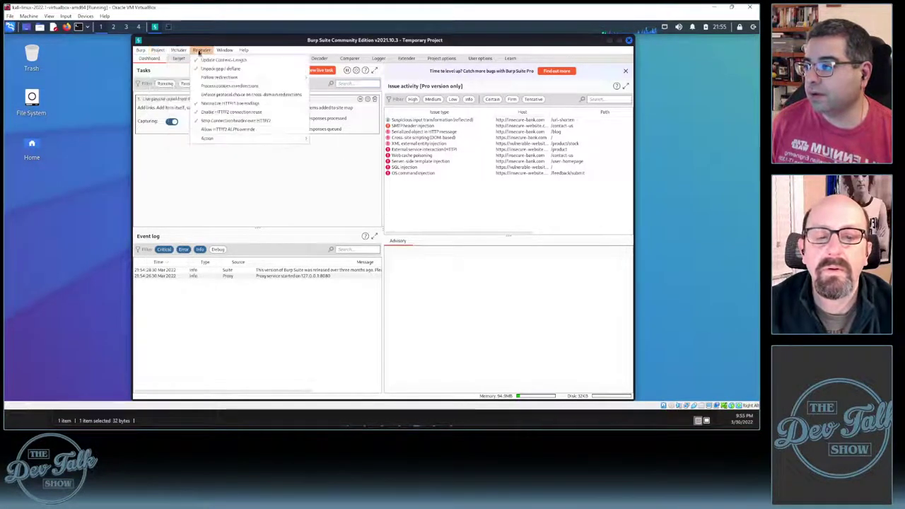
mouse_move(234, 55)
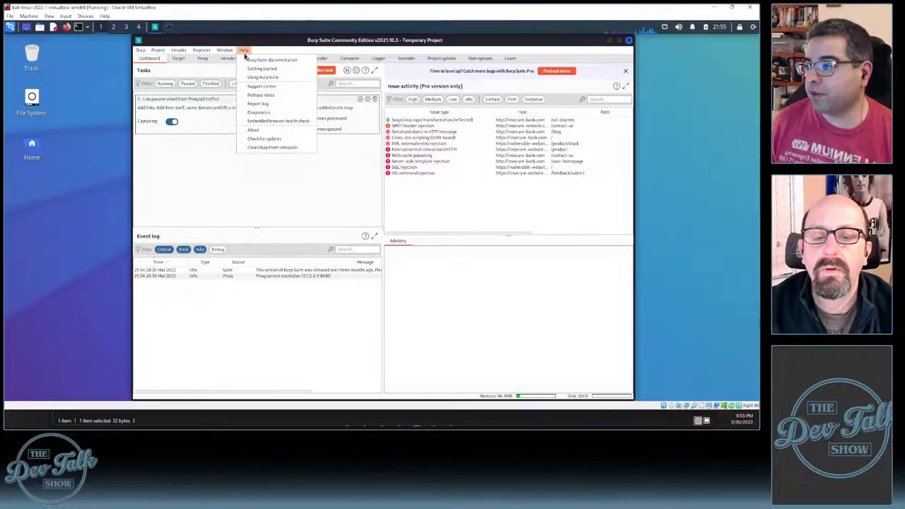
Close the Help options and inspect the Issue activity section in a separate window, including its extra columns, before docking it back
left_click(283, 54)
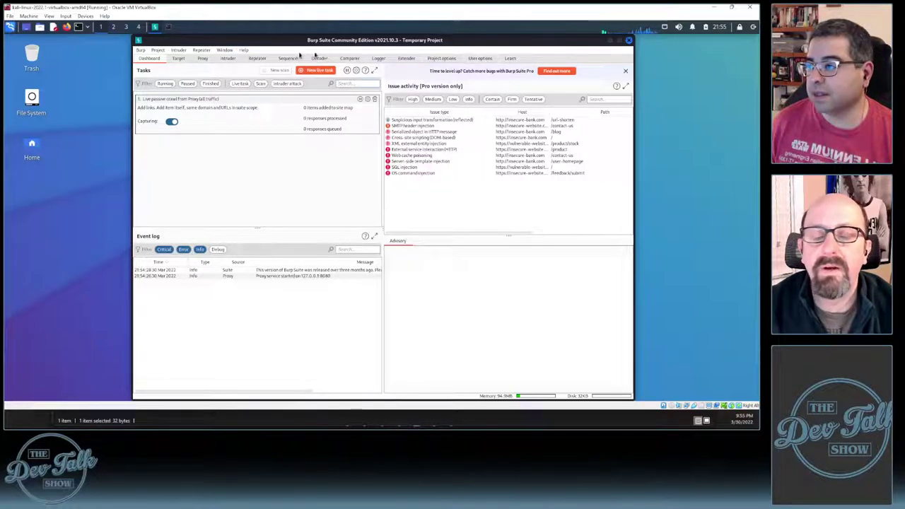
left_click(626, 85)
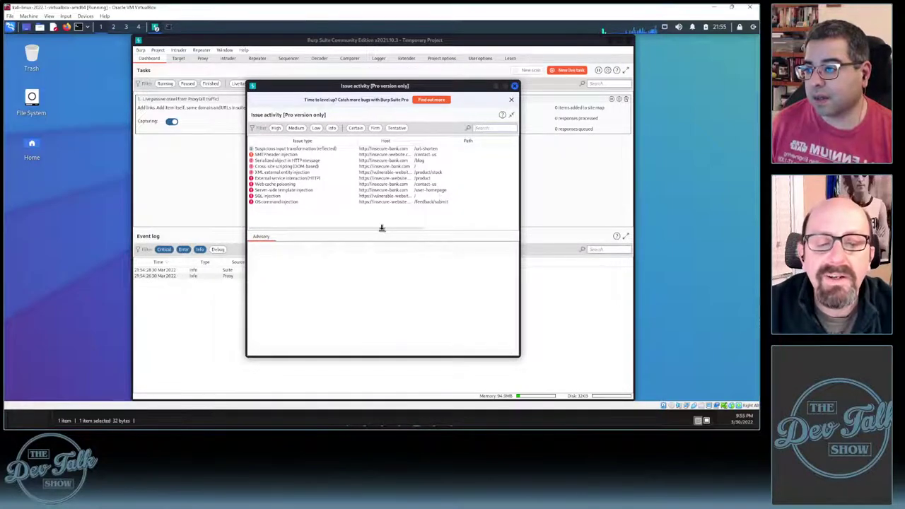
scroll(382, 227, "right", 5)
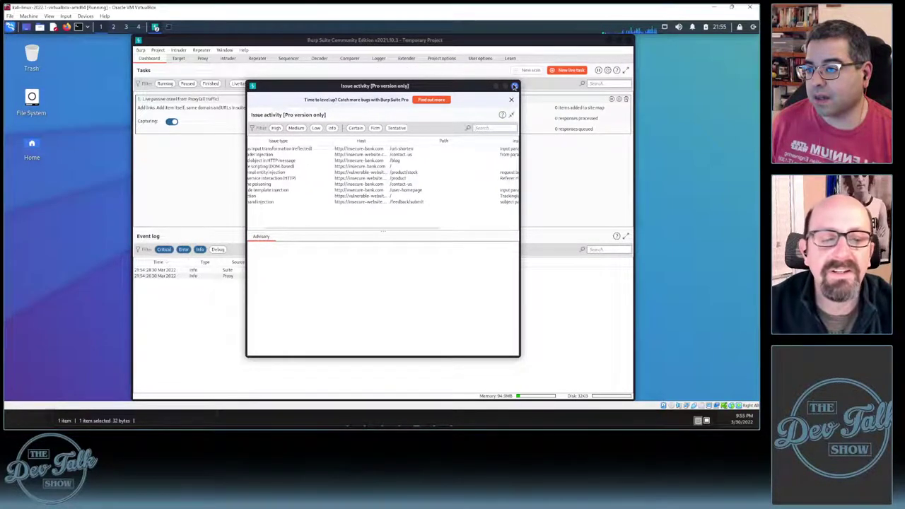
left_click(514, 86)
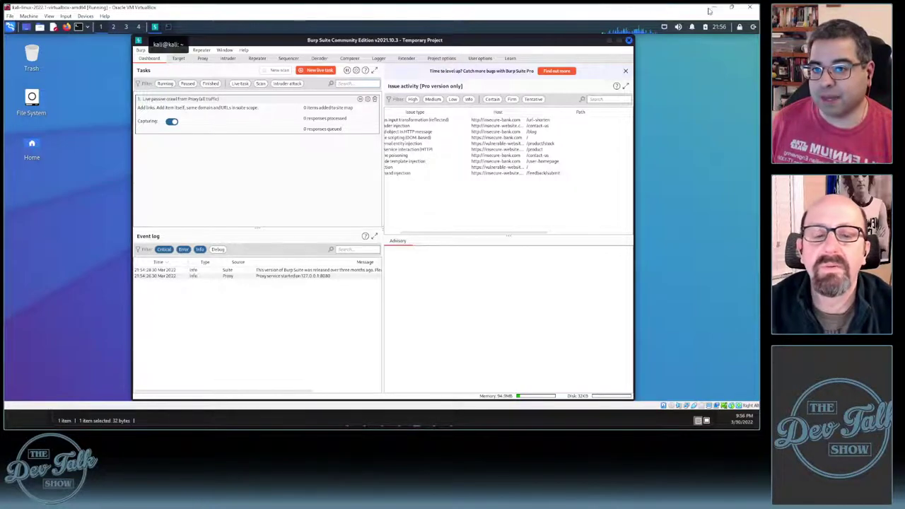
Return to the TryHackMe room and read Task 5's explanation of the Dashboard's four quadrants and the example advisory
key("alt+Tab")
scroll(353, 142, "down", 5)
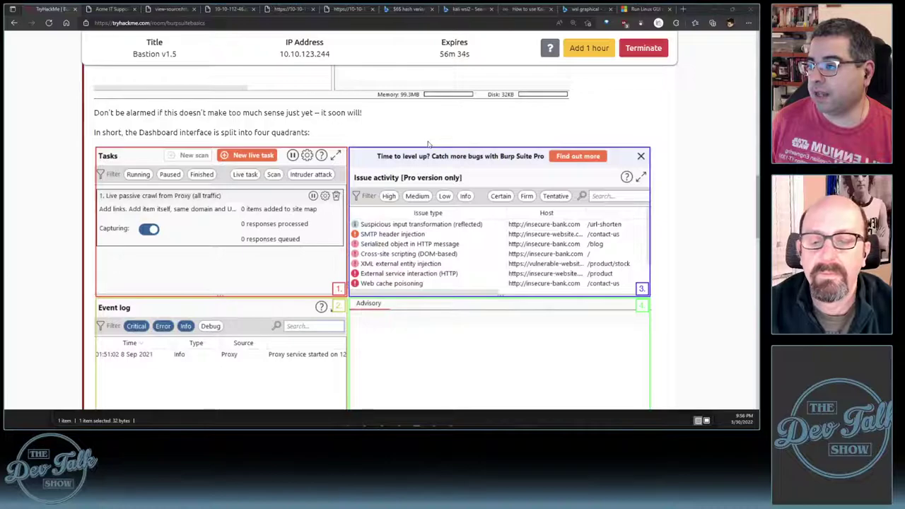
scroll(428, 145, "down", 1)
scroll(537, 156, "down", 4)
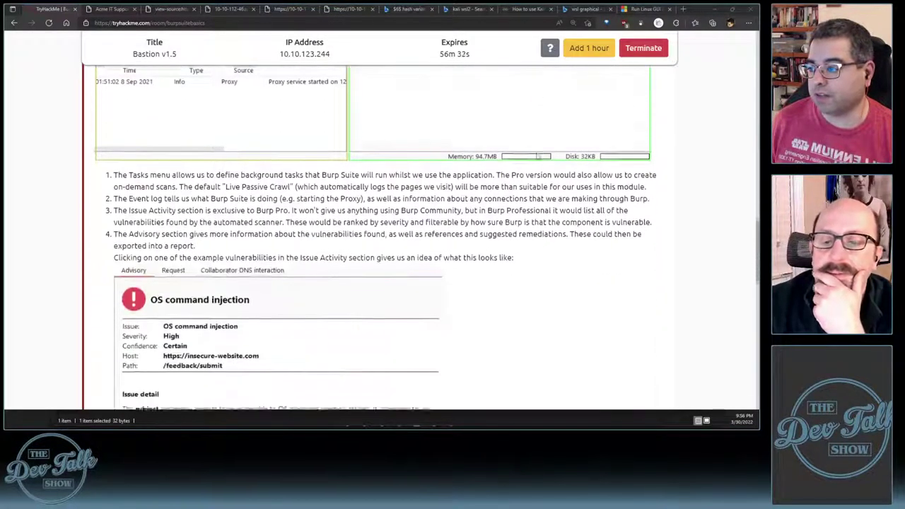
scroll(539, 153, "up", 3)
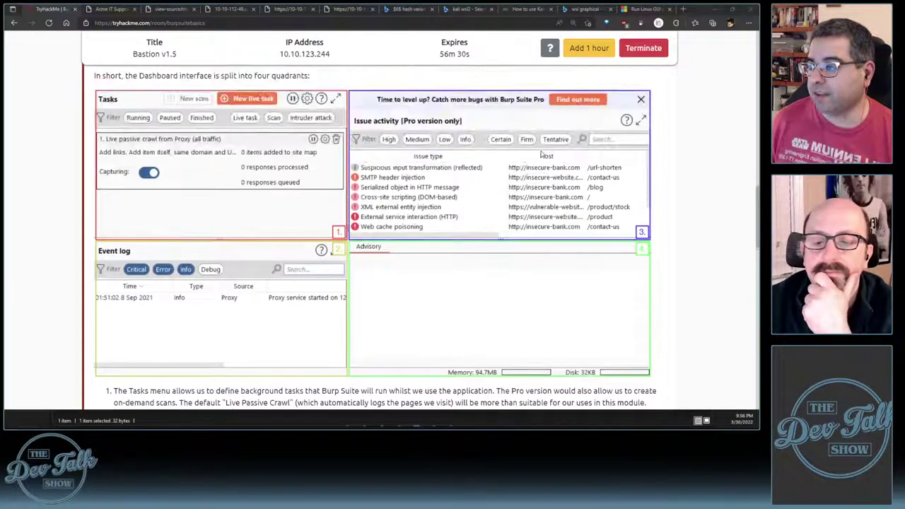
scroll(544, 169, "down", 4)
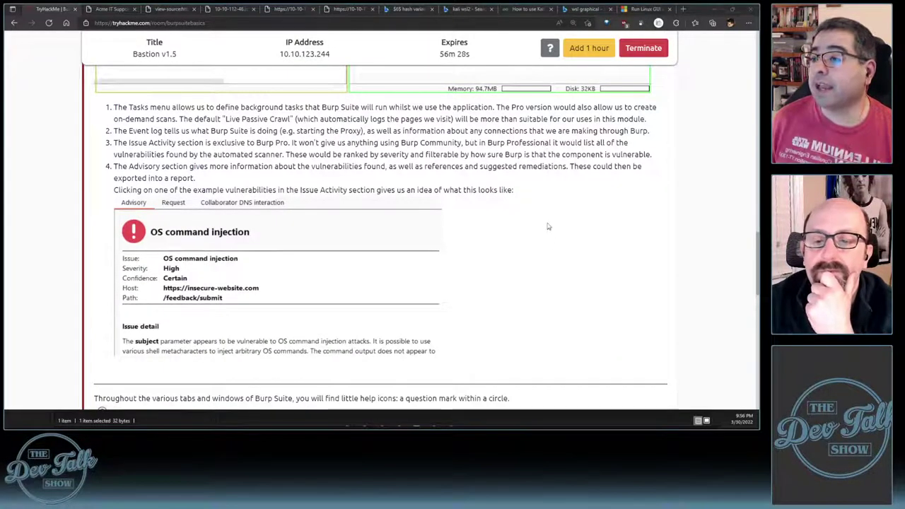
scroll(551, 225, "up", 1)
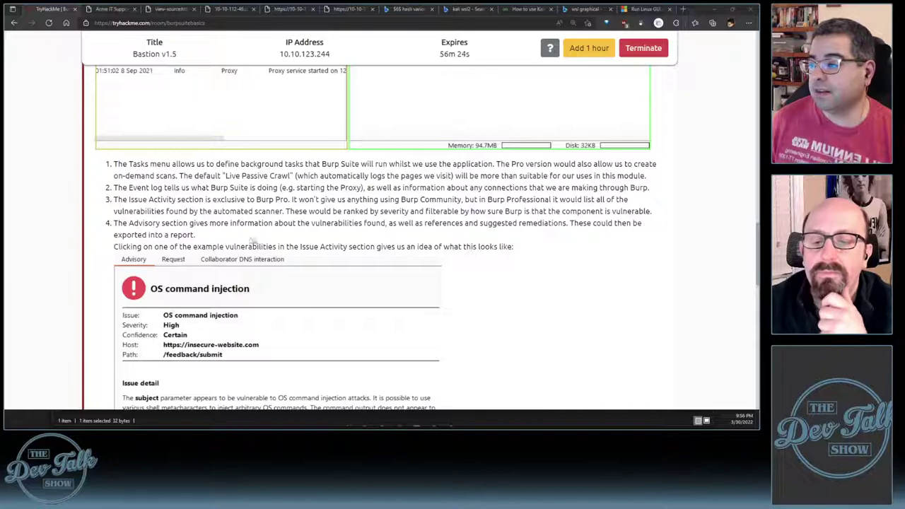
Read Task 5's notes on Burp Suite's help icons and mark its no-answer question as completed
scroll(248, 241, "down", 5)
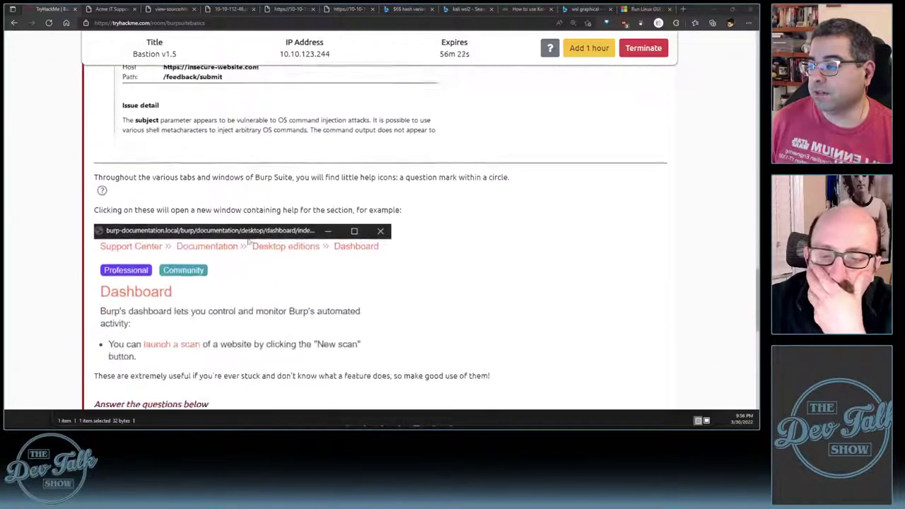
scroll(462, 206, "down", 3)
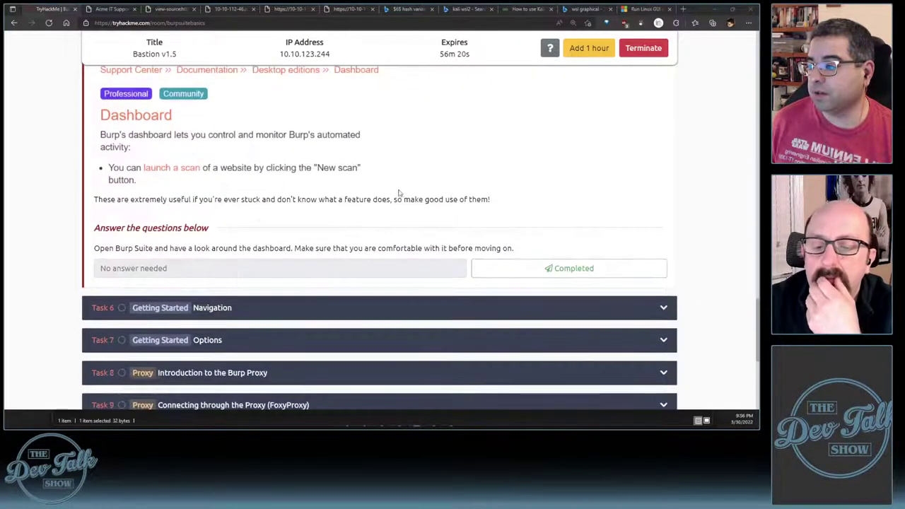
left_click(552, 269)
Expand Task 8, Introduction to the Burp Proxy, and go to the beginning of its text
scroll(545, 199, "down", 2)
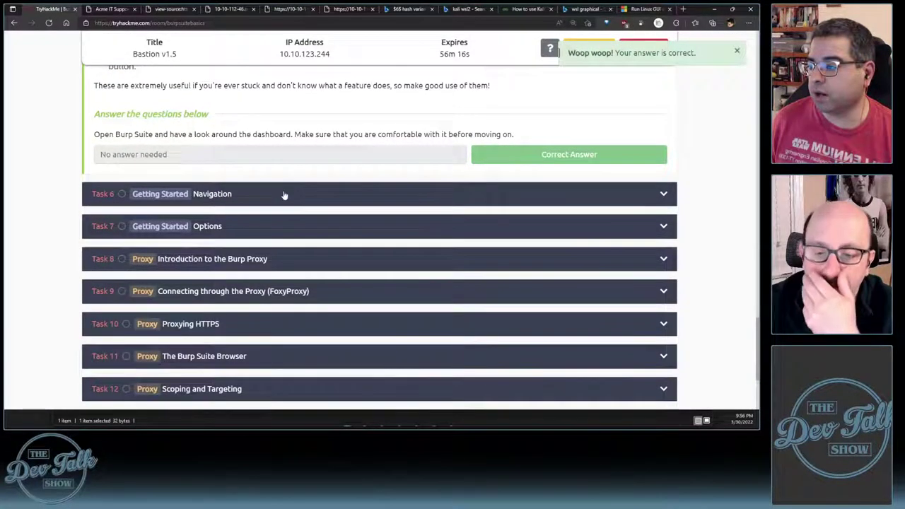
scroll(326, 200, "down", 1)
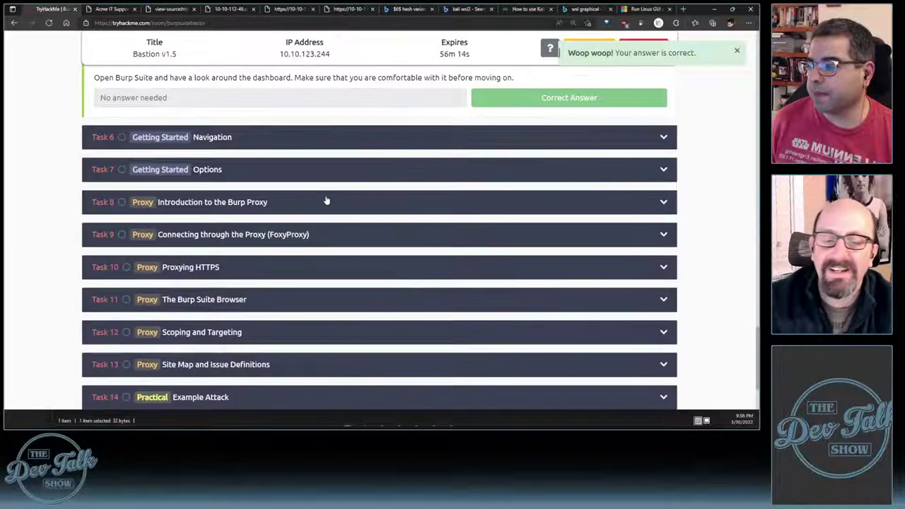
left_click(273, 202)
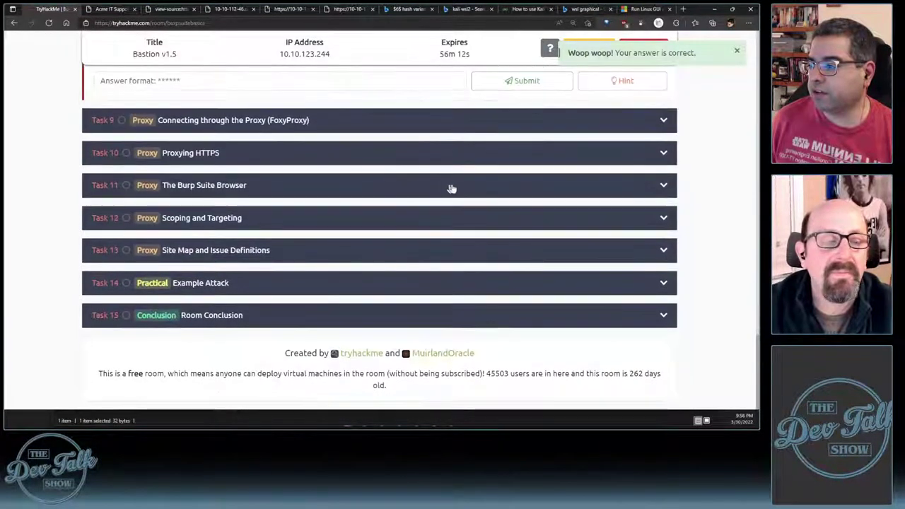
scroll(452, 189, "up", 5)
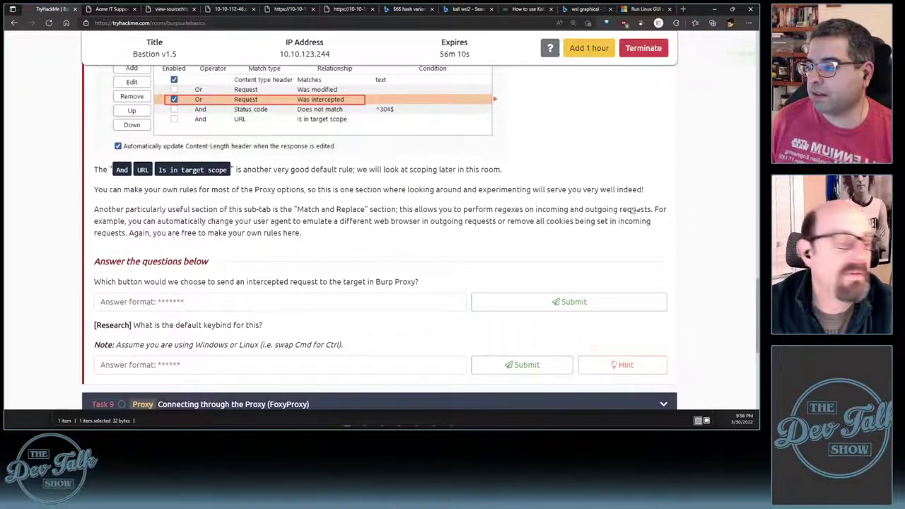
scroll(635, 210, "up", 10)
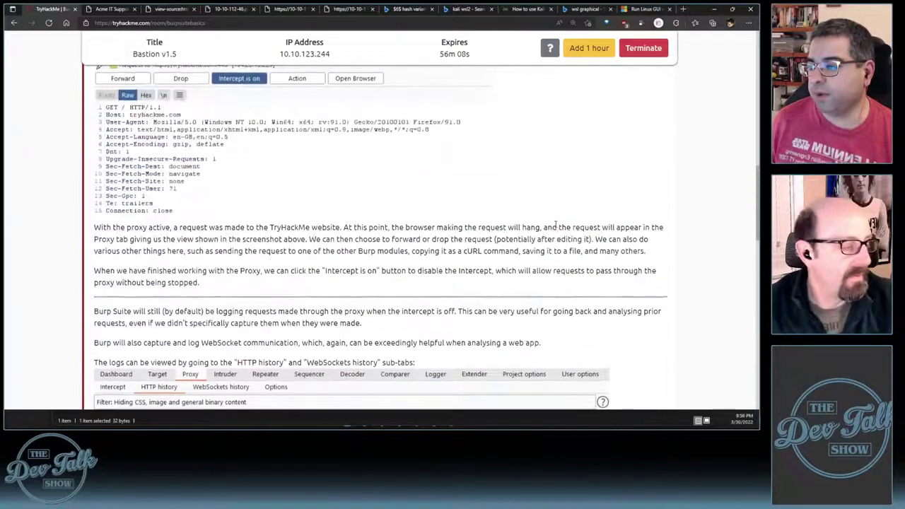
scroll(555, 225, "up", 8)
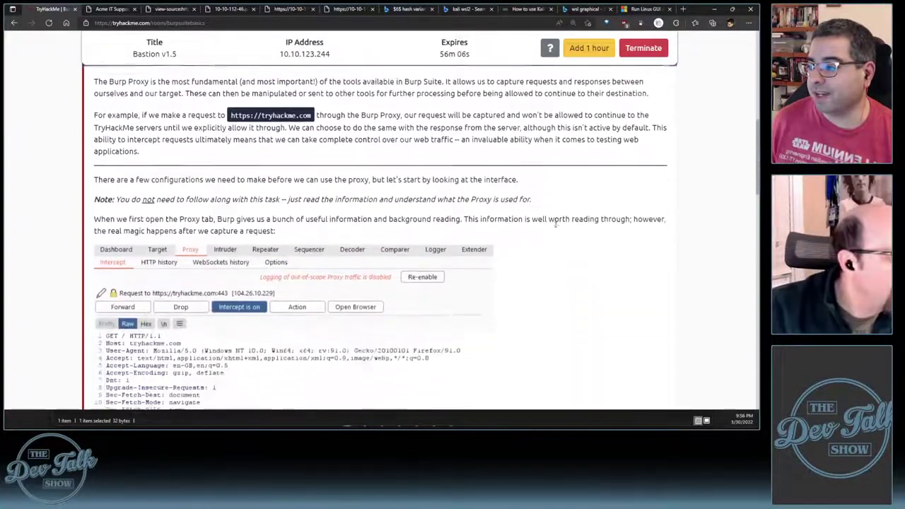
scroll(555, 225, "down", 1)
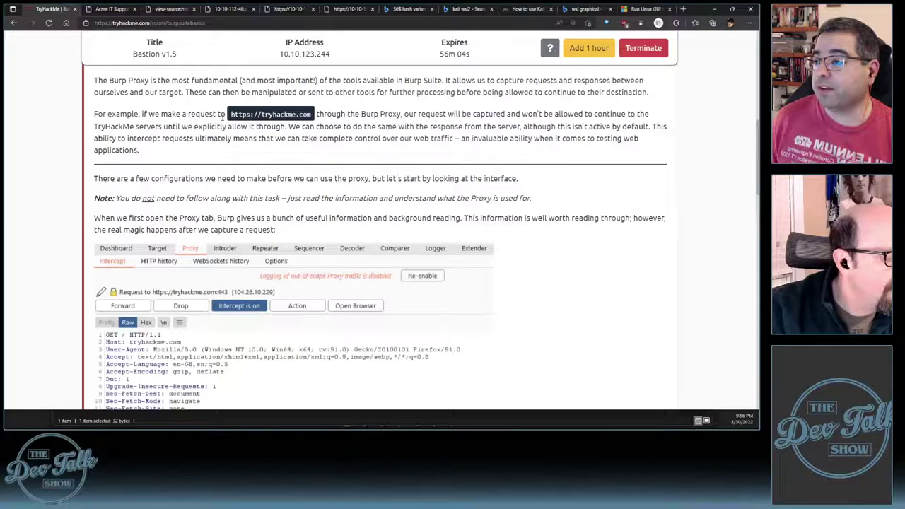
left_click_drag(229, 115, 312, 115)
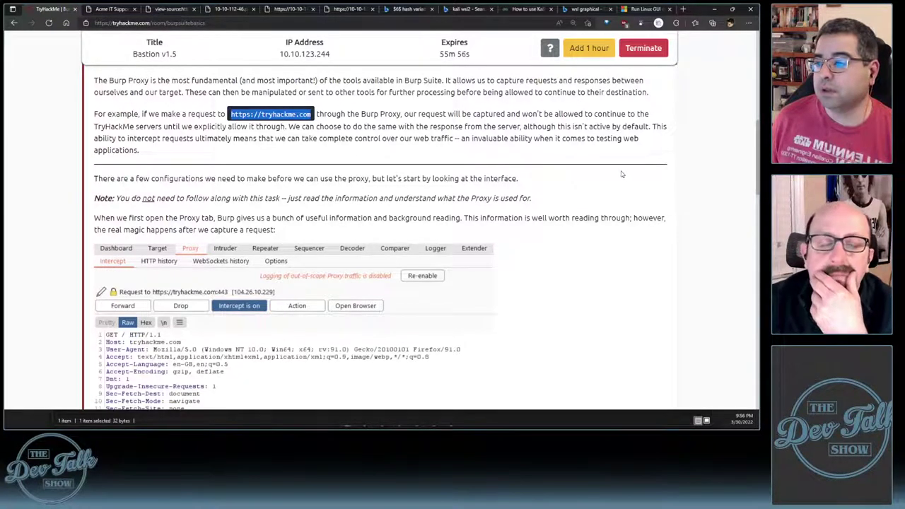
scroll(614, 170, "down", 1)
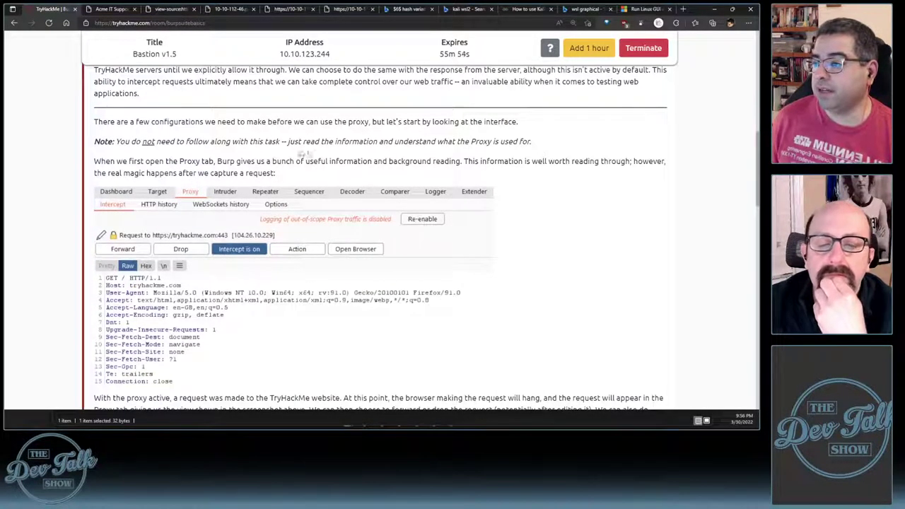
scroll(499, 139, "down", 1)
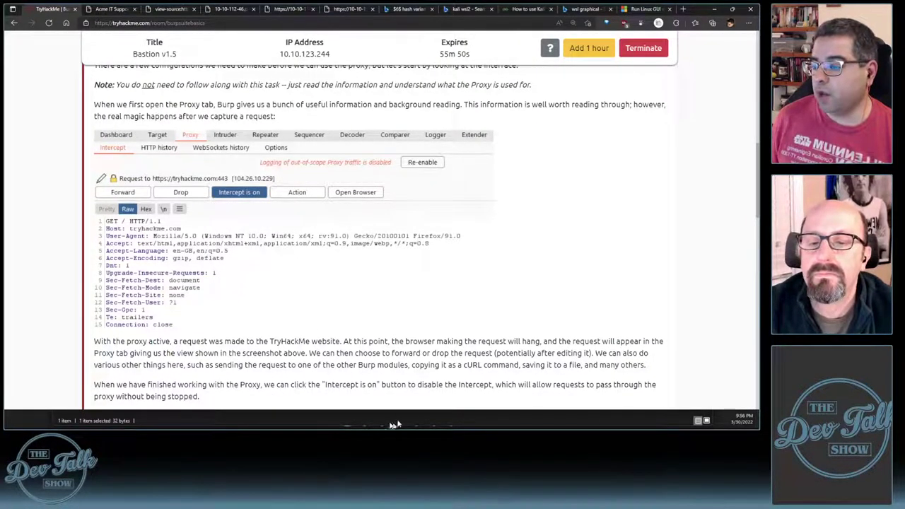
left_click(362, 409)
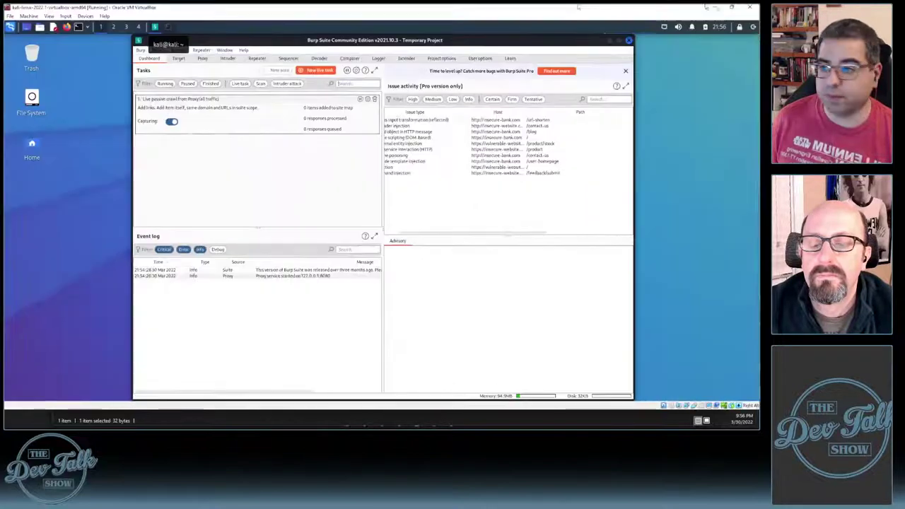
key("alt+Tab")
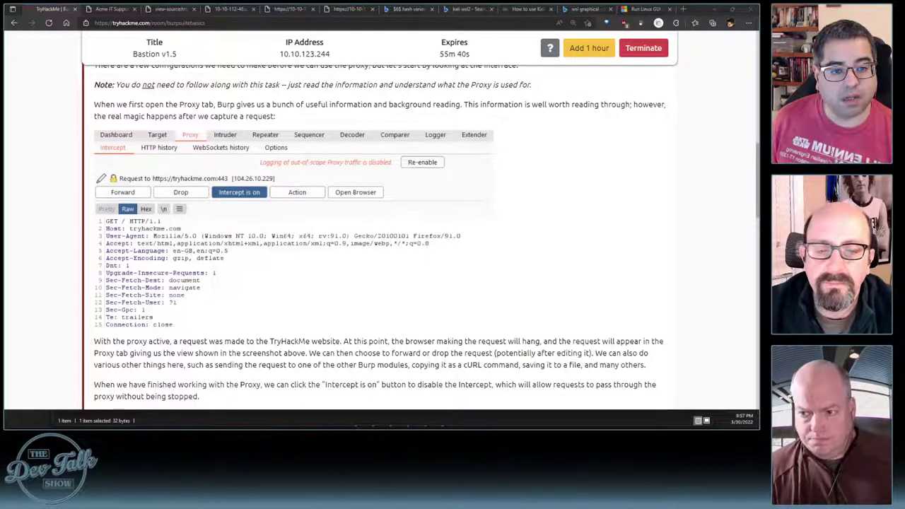
Examine Task 8's example of an intercepted request and the notes on forwarding, dropping and disabling the intercept
scroll(413, 219, "down", 3)
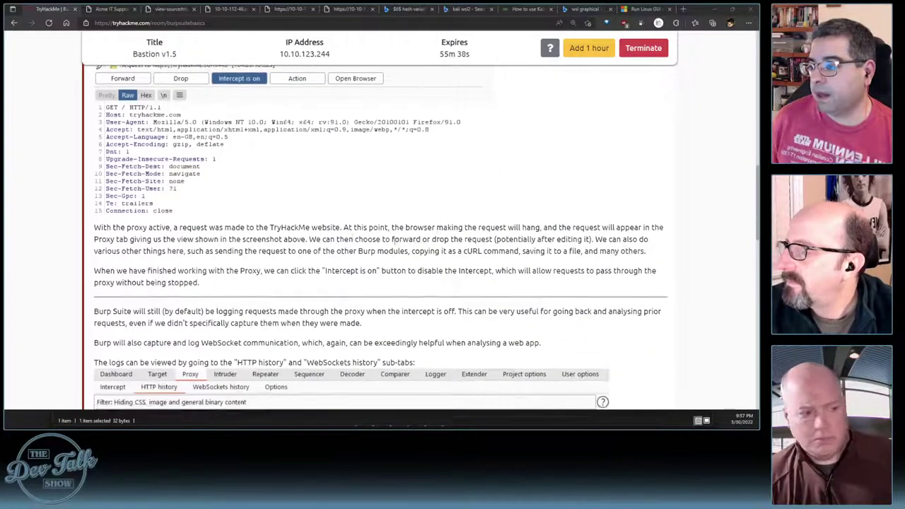
scroll(259, 237, "up", 2)
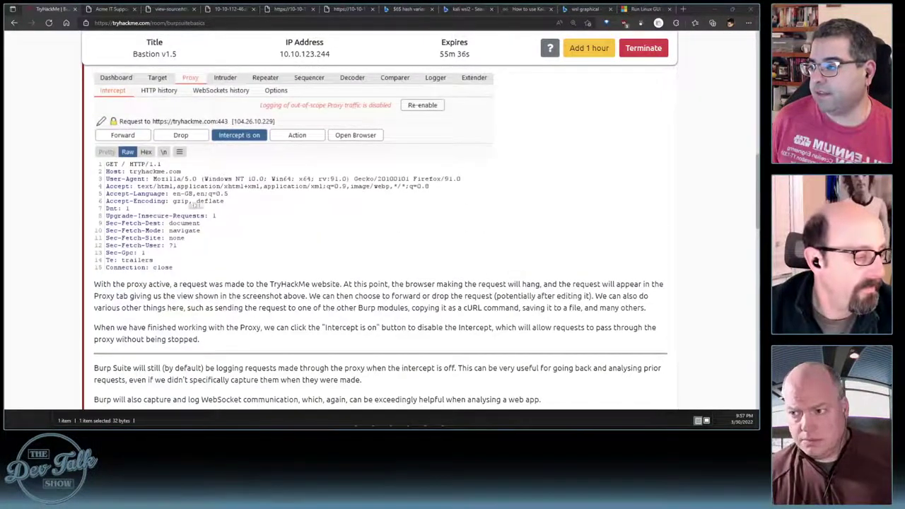
scroll(219, 292, "up", 1)
scroll(219, 291, "down", 3)
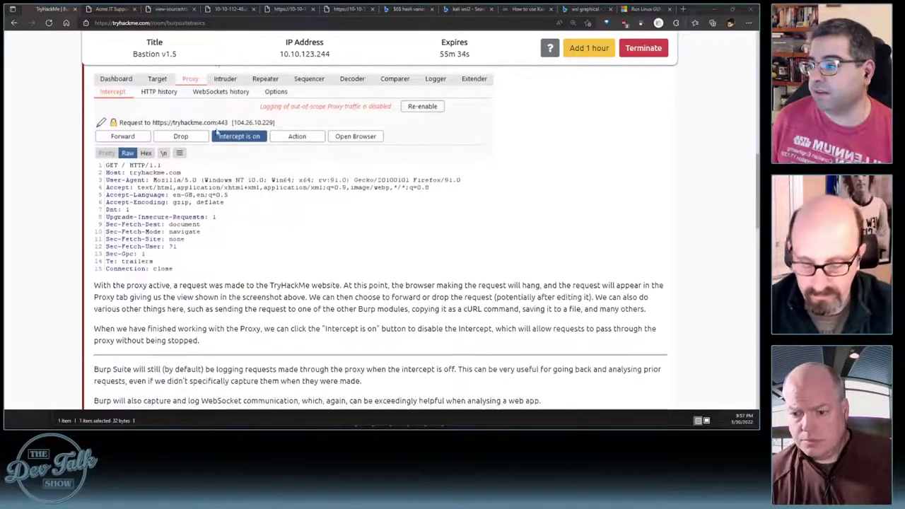
scroll(241, 158, "down", 1)
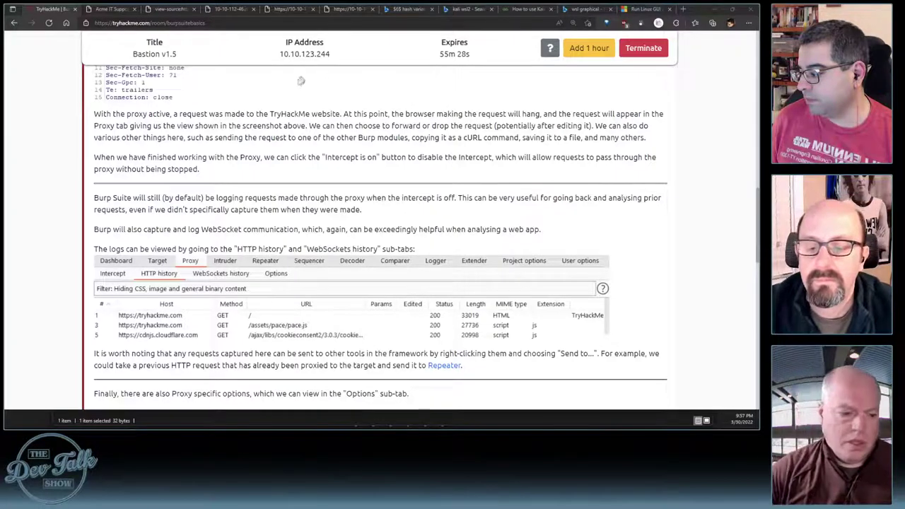
Read Task 8's sections on the HTTP and WebSockets history logs, Proxy options, response interception rules and the closing questions
scroll(297, 142, "down", 1)
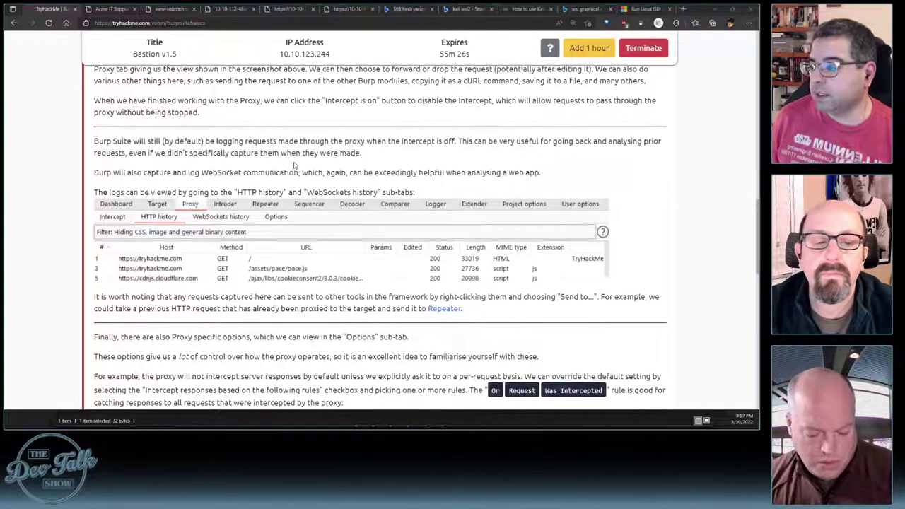
scroll(295, 164, "down", 4)
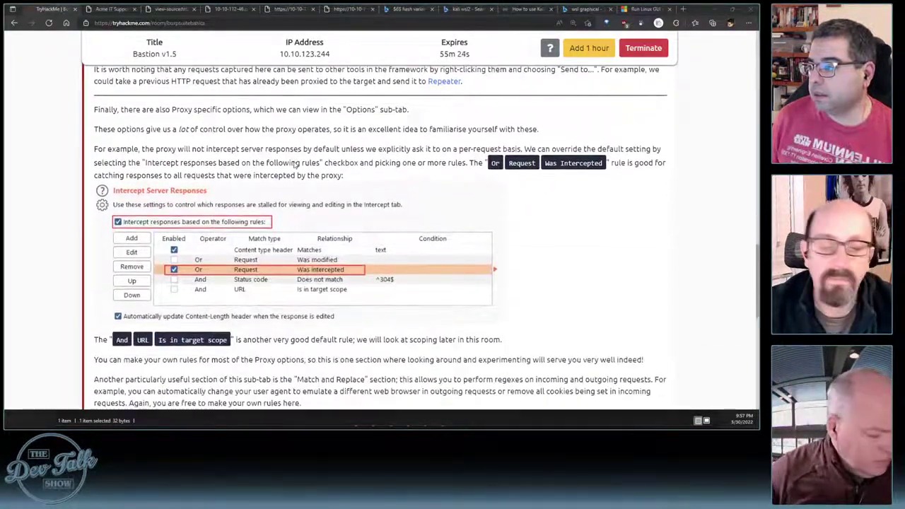
scroll(294, 164, "down", 3)
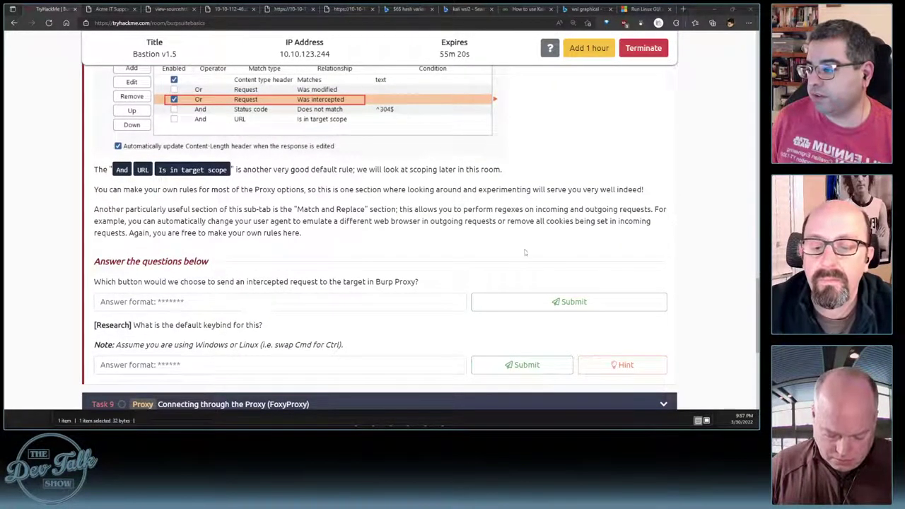
scroll(604, 228, "up", 2)
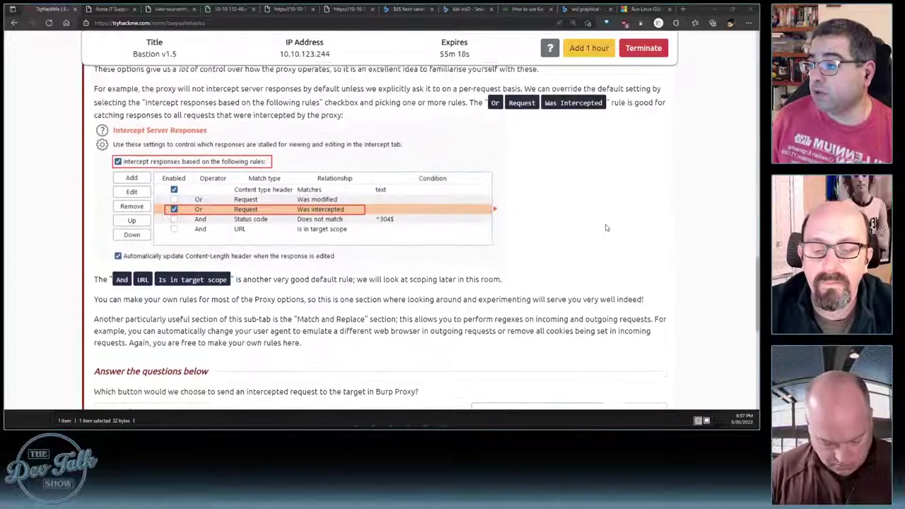
scroll(606, 227, "up", 2)
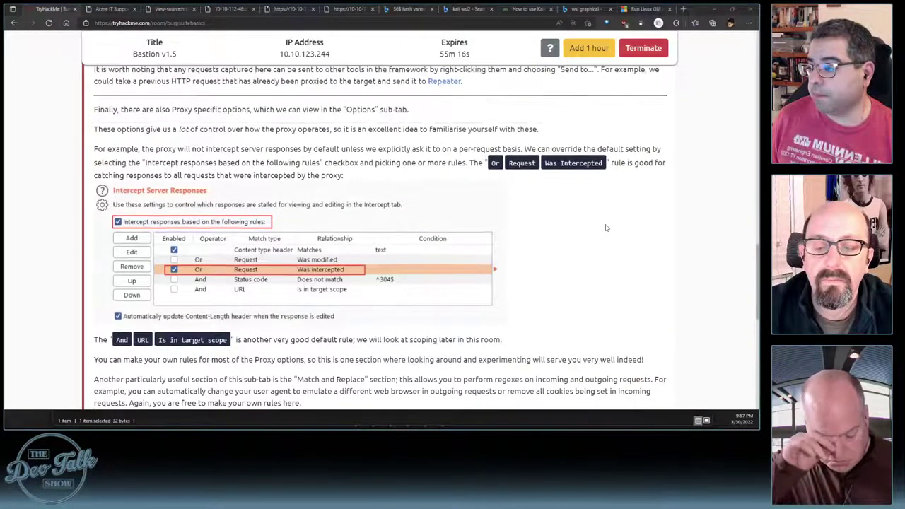
scroll(378, 220, "down", 4)
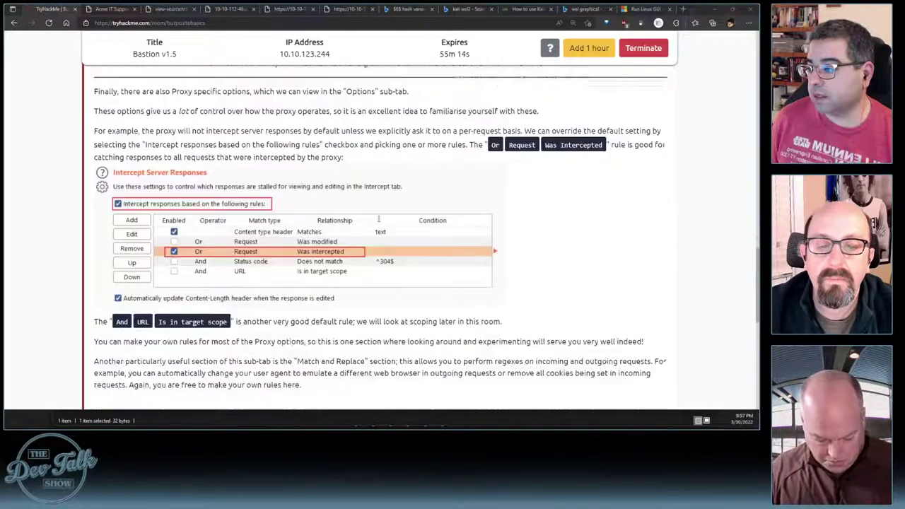
scroll(378, 219, "up", 2)
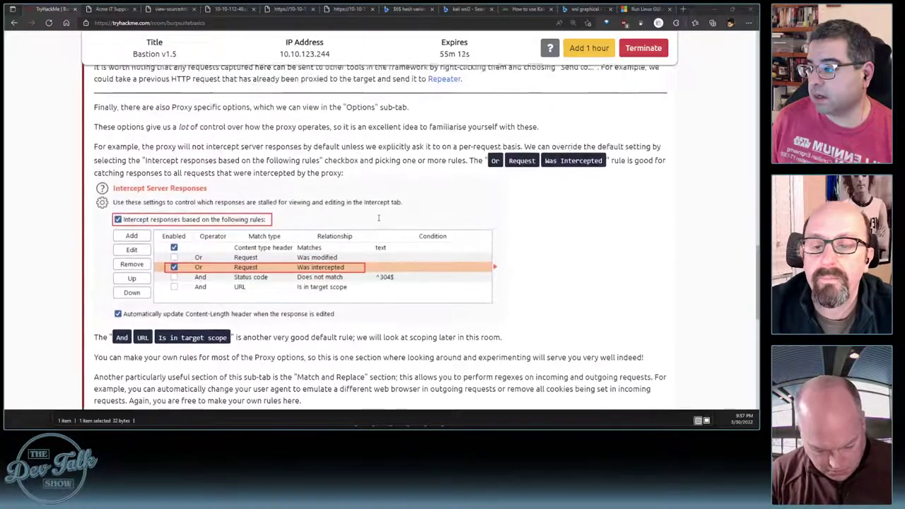
scroll(260, 234, "up", 2)
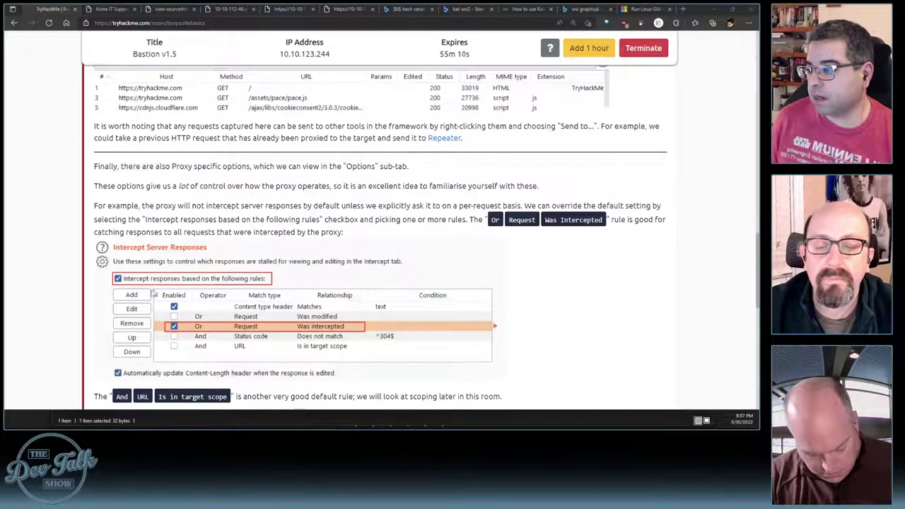
scroll(261, 297, "up", 3)
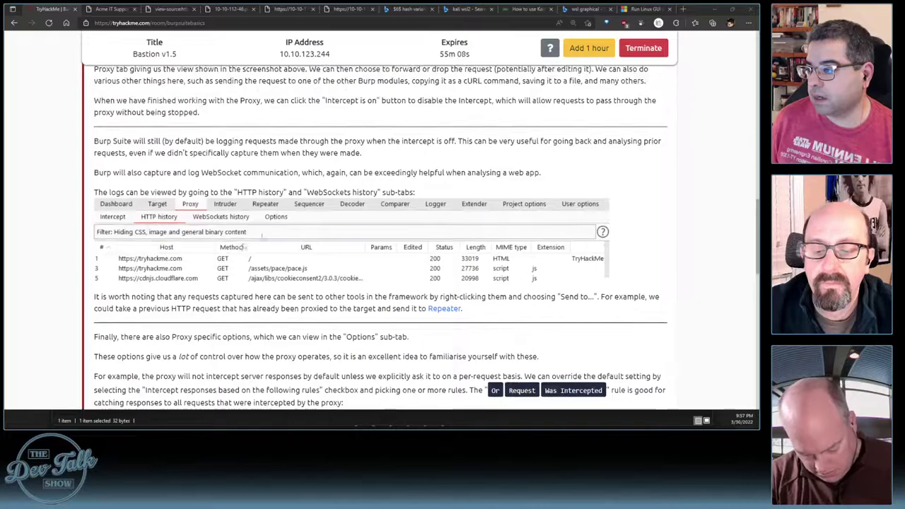